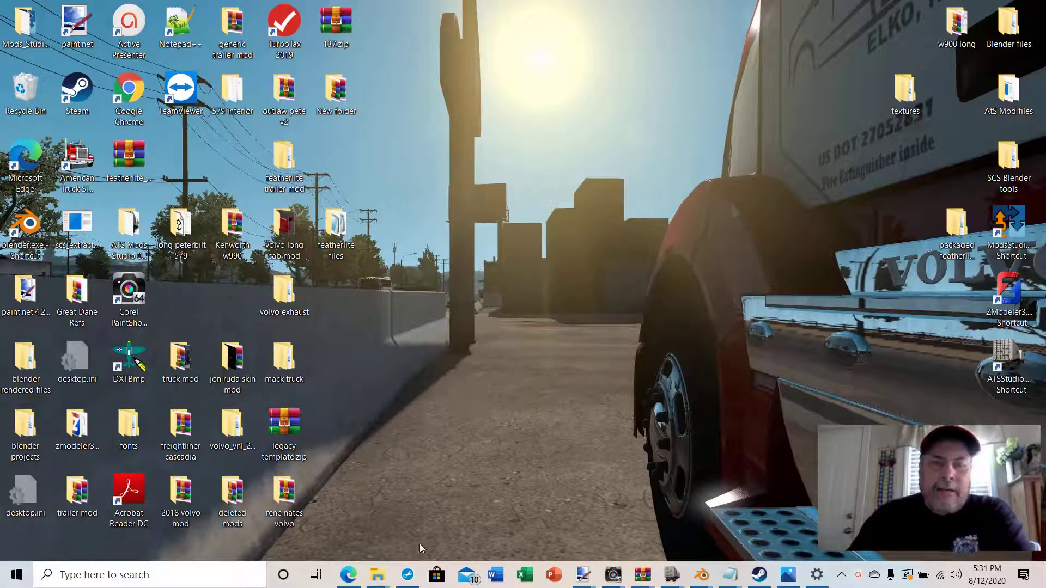
Step: Open a new File Explorer window and browse through This PC to the OS (C:) drive
click(377, 575)
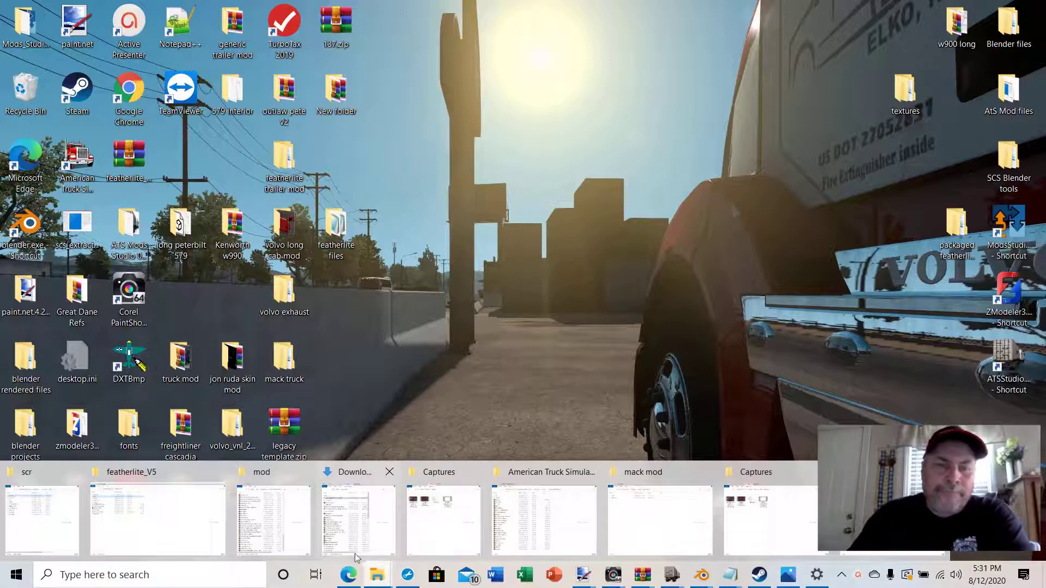
drag(380, 578, 380, 416)
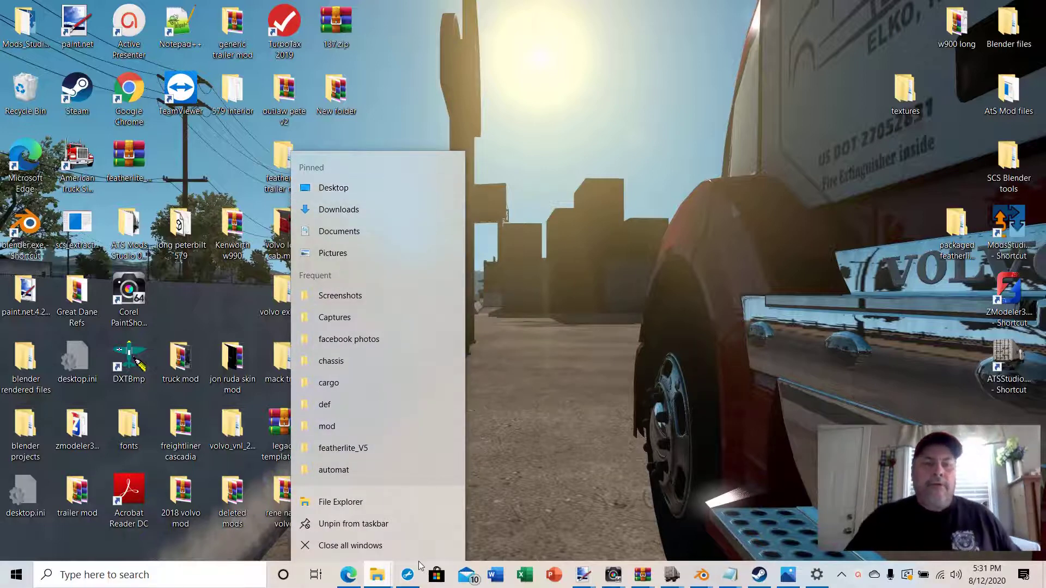
click(358, 502)
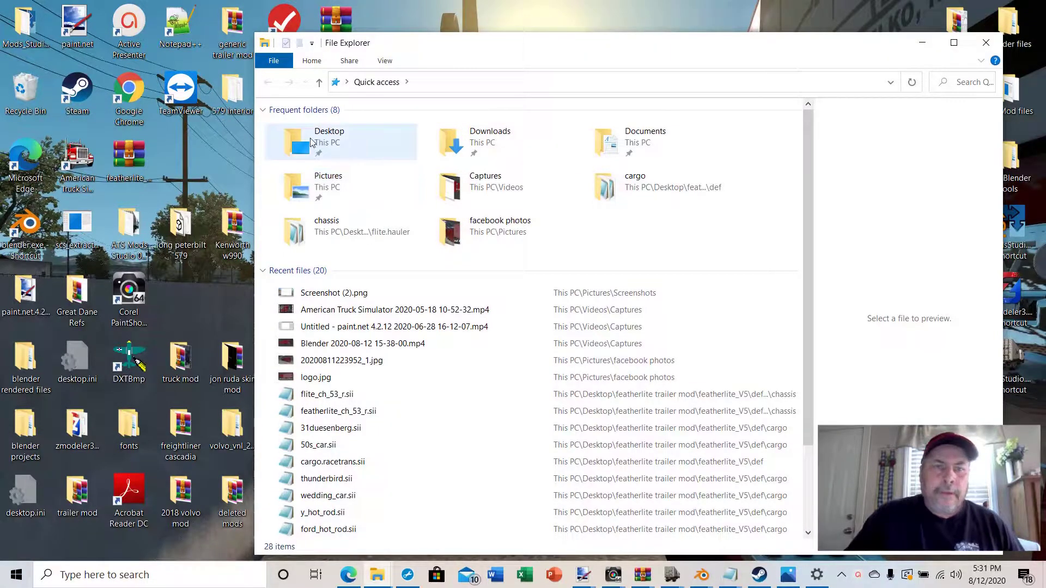
click(312, 183)
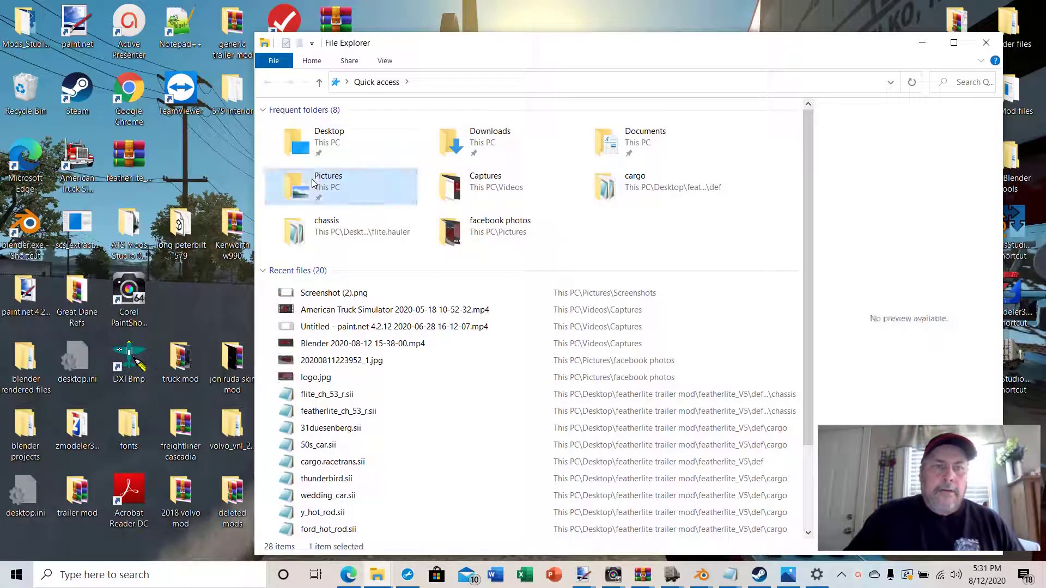
click(319, 82)
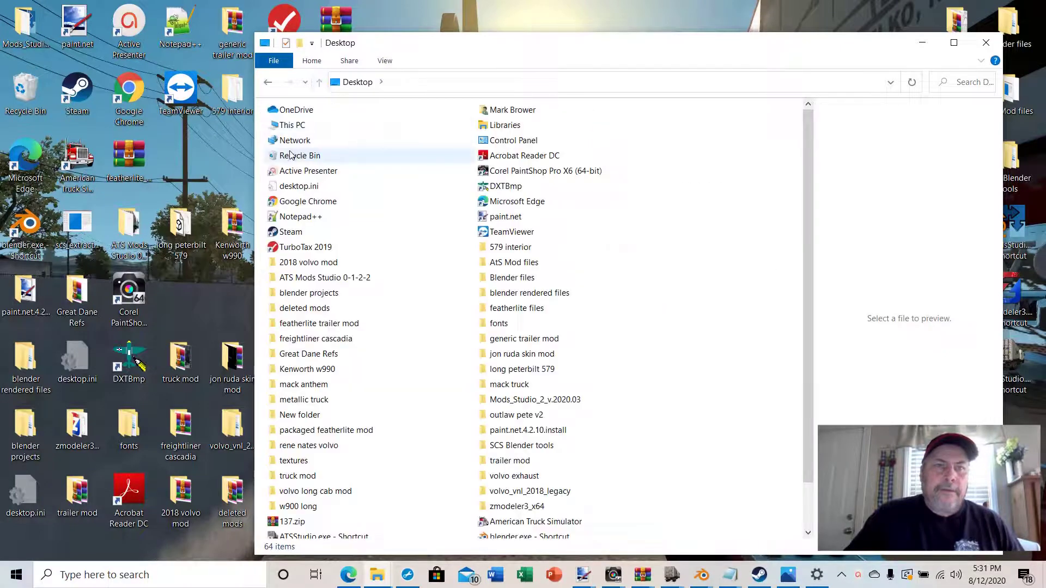
click(293, 126)
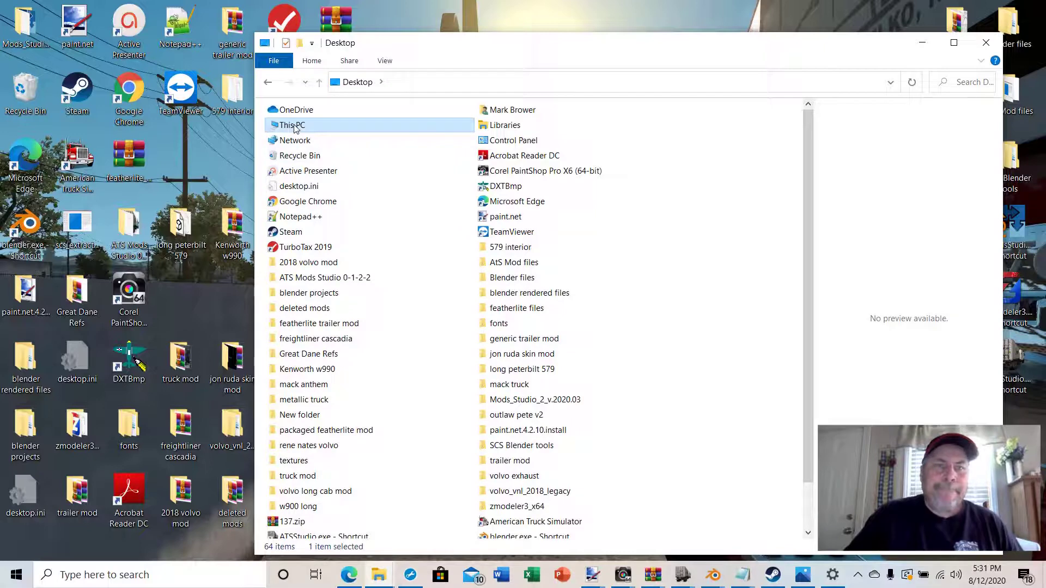
double_click(280, 126)
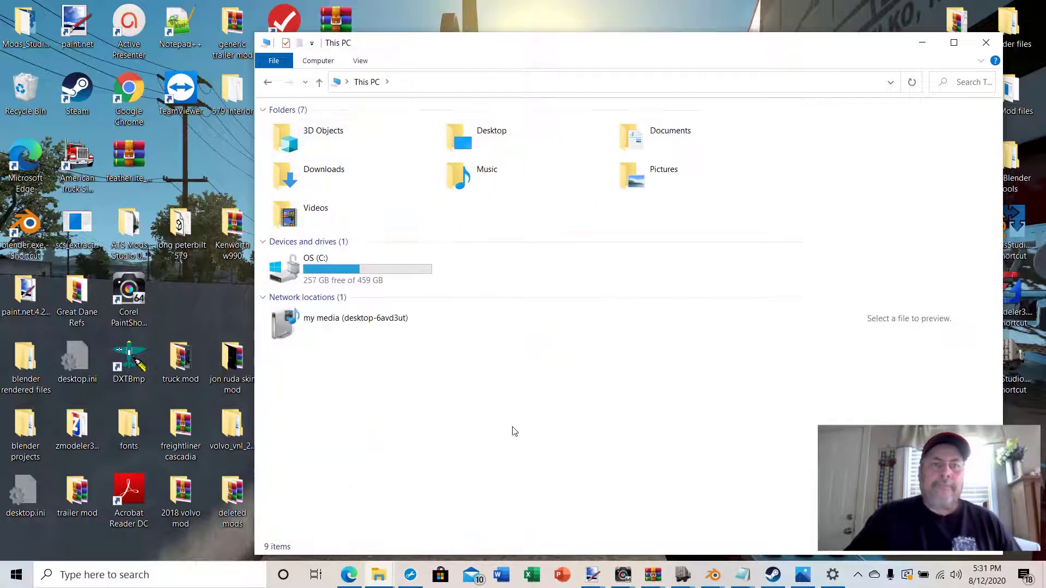
double_click(301, 273)
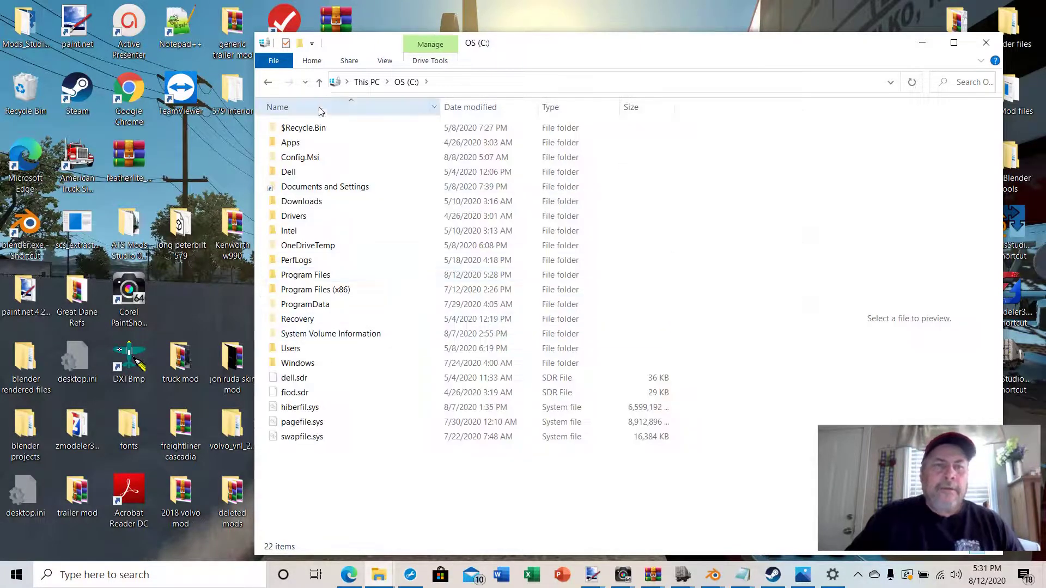
Step: Browse from Program Files (x86) through Steam, steamapps and common to the American Truck Simulator folder
double_click(298, 292)
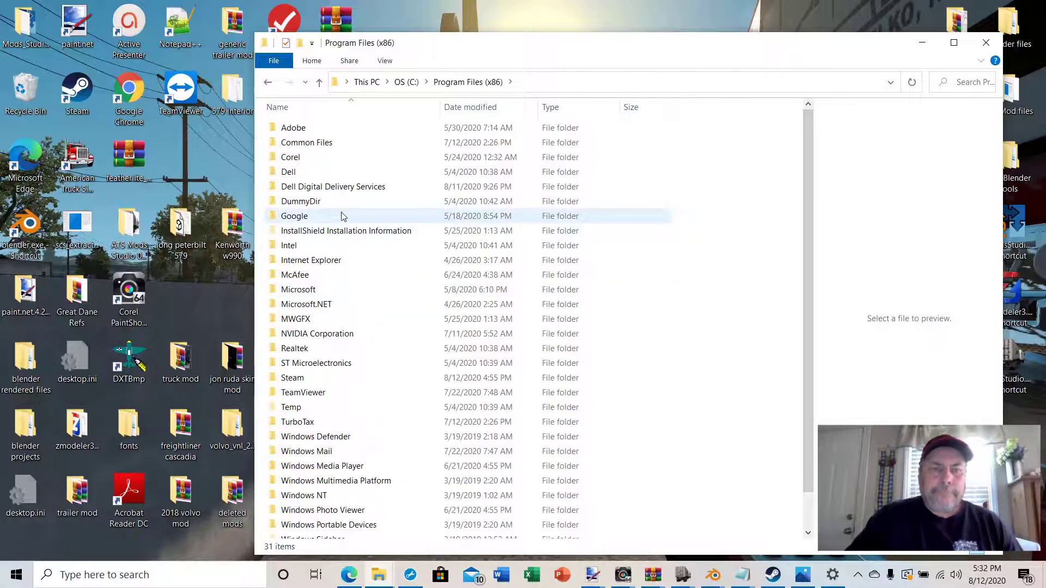
scroll(342, 217, down, 1)
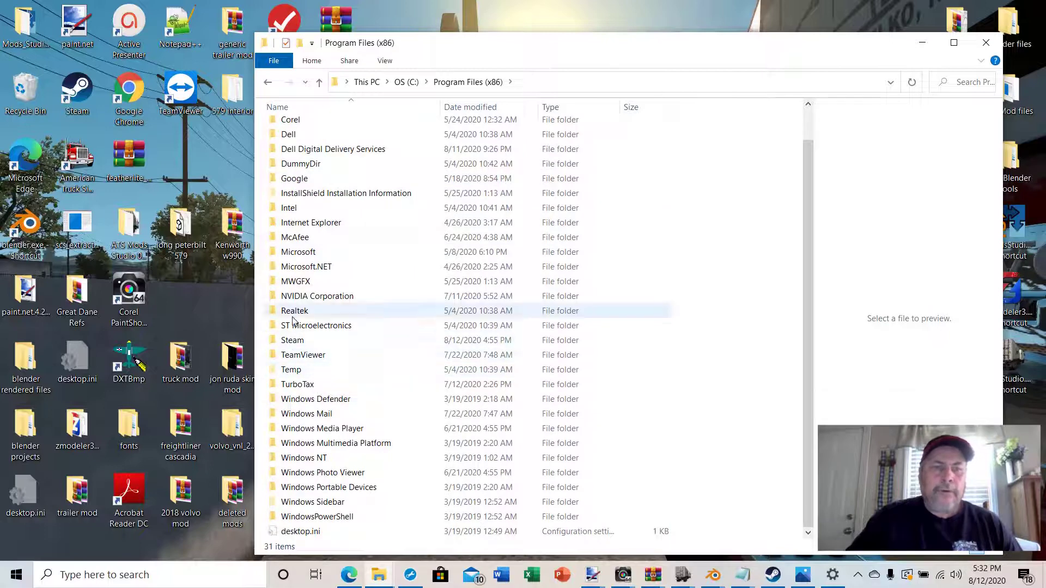
double_click(289, 341)
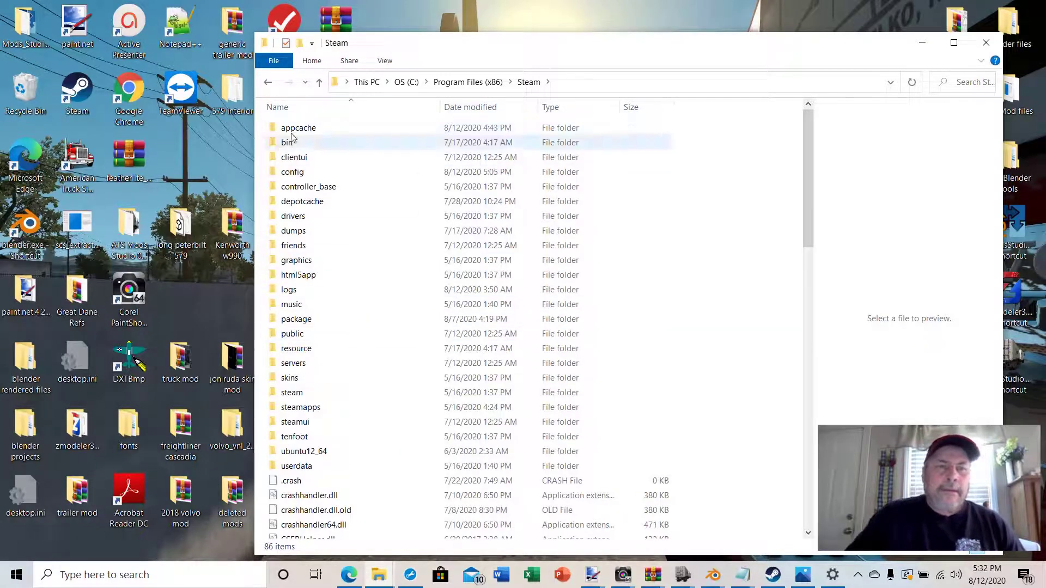
double_click(293, 408)
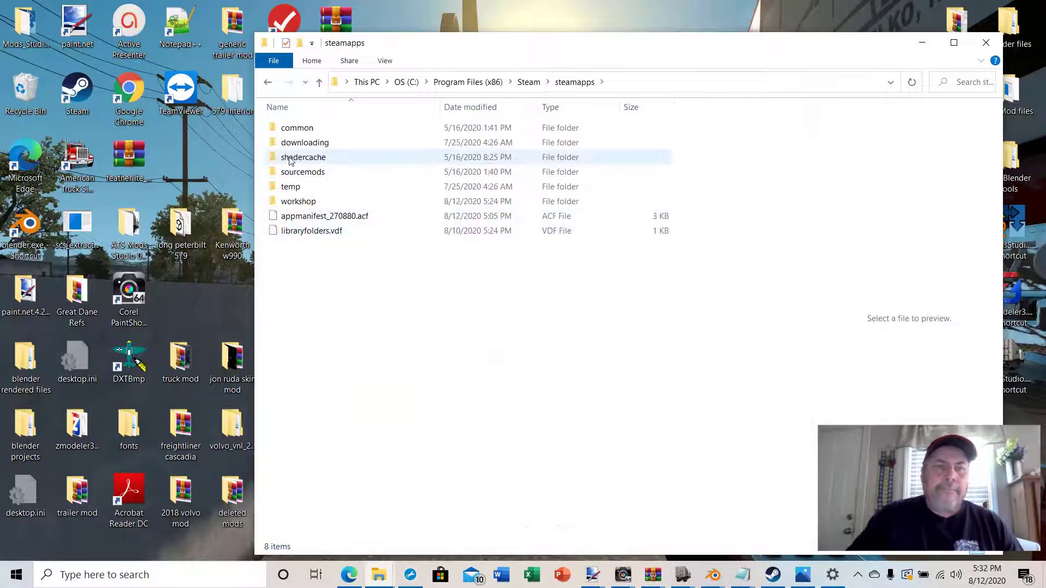
double_click(292, 128)
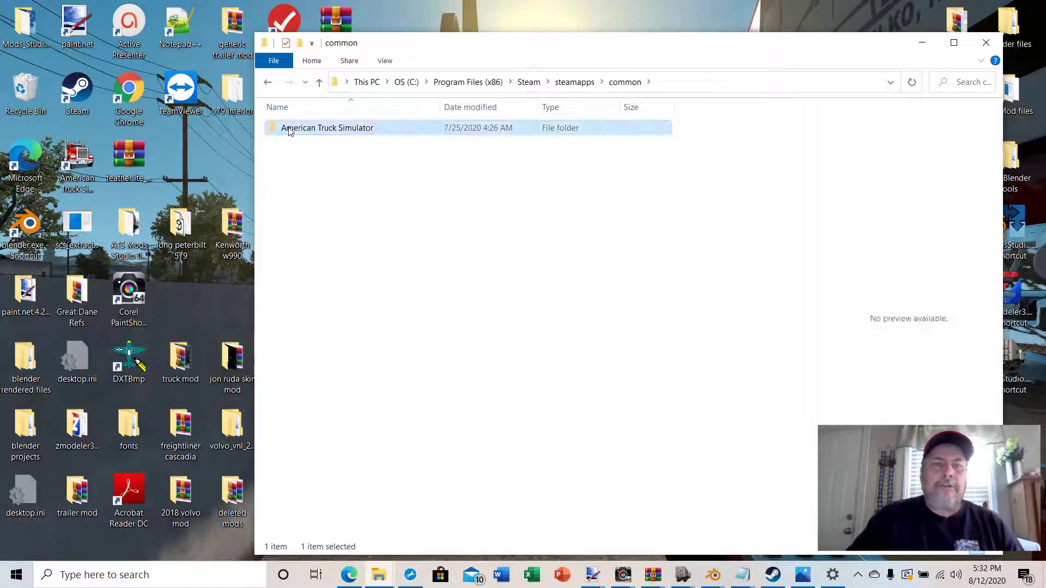
double_click(283, 129)
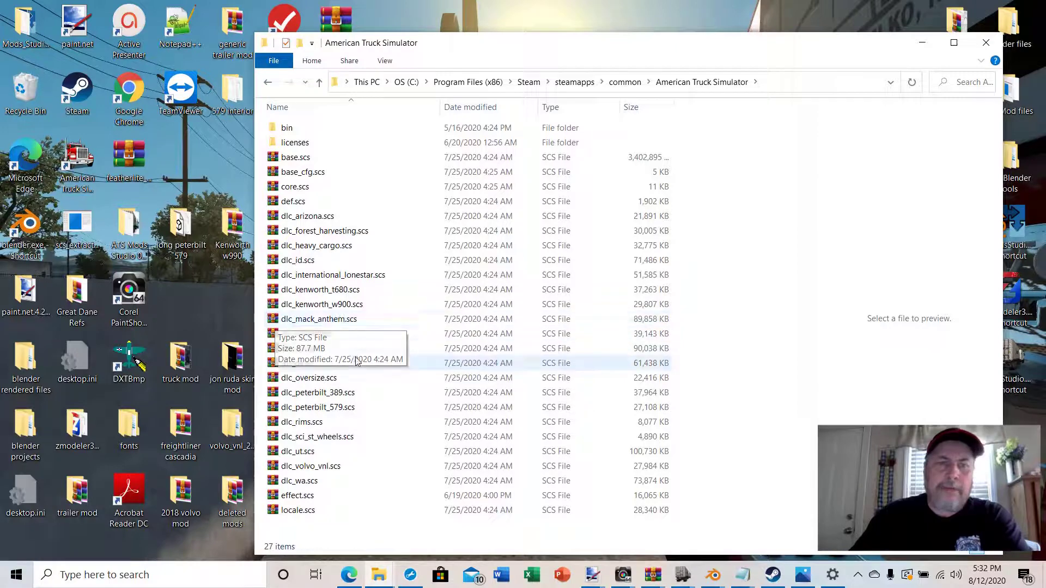
Step: Copy the dlc_mack_anthem.scs file and minimize the game folder window
right_click(301, 320)
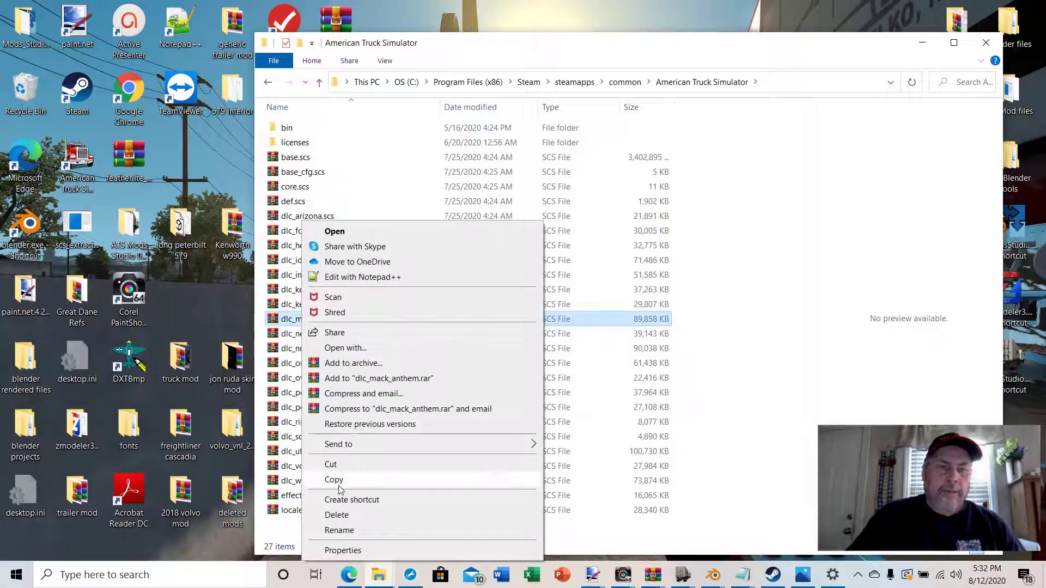
click(339, 480)
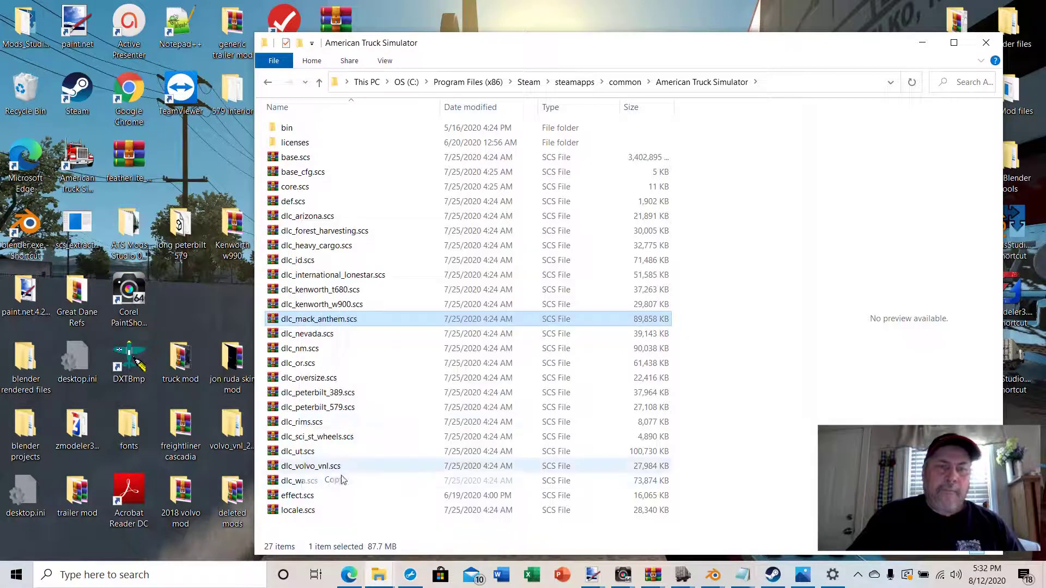
click(921, 43)
Step: Create a new folder in an empty area of the desktop
right_click(539, 201)
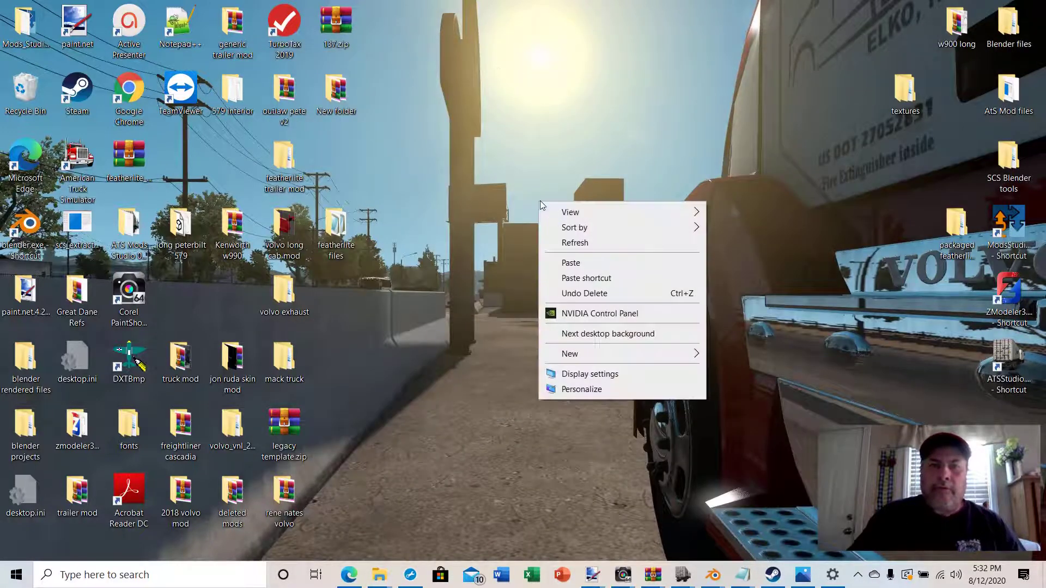
mouse_move(566, 355)
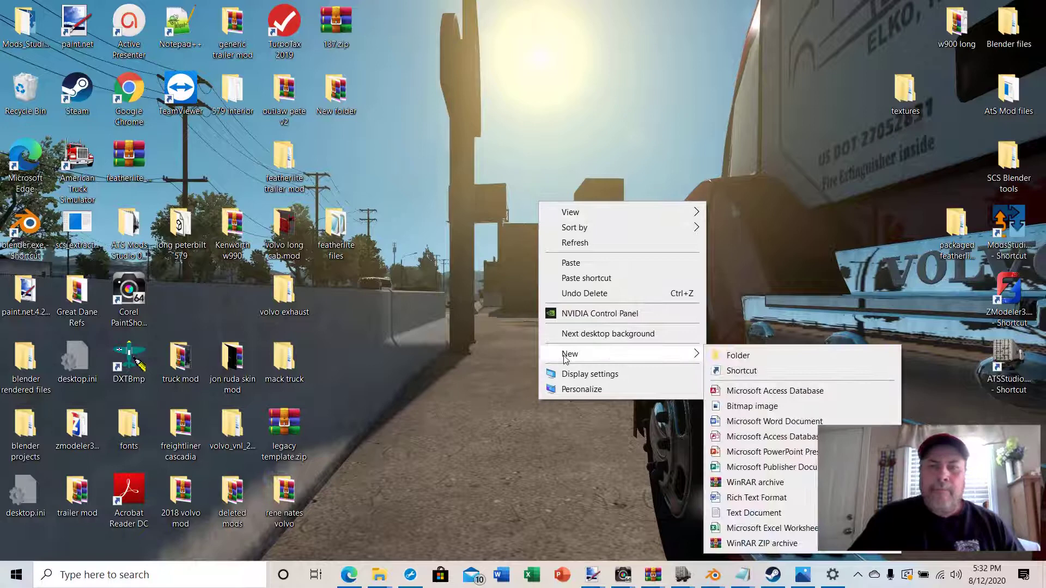
click(741, 356)
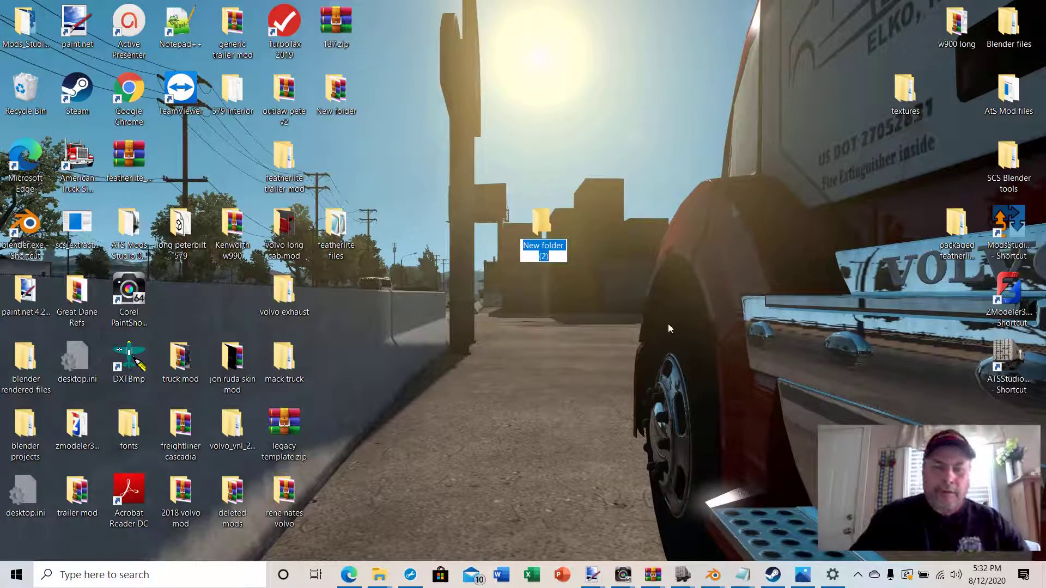
Step: Try to name the new folder "mack anthem", declining to merge it with the existing folder
text(mack anthem)
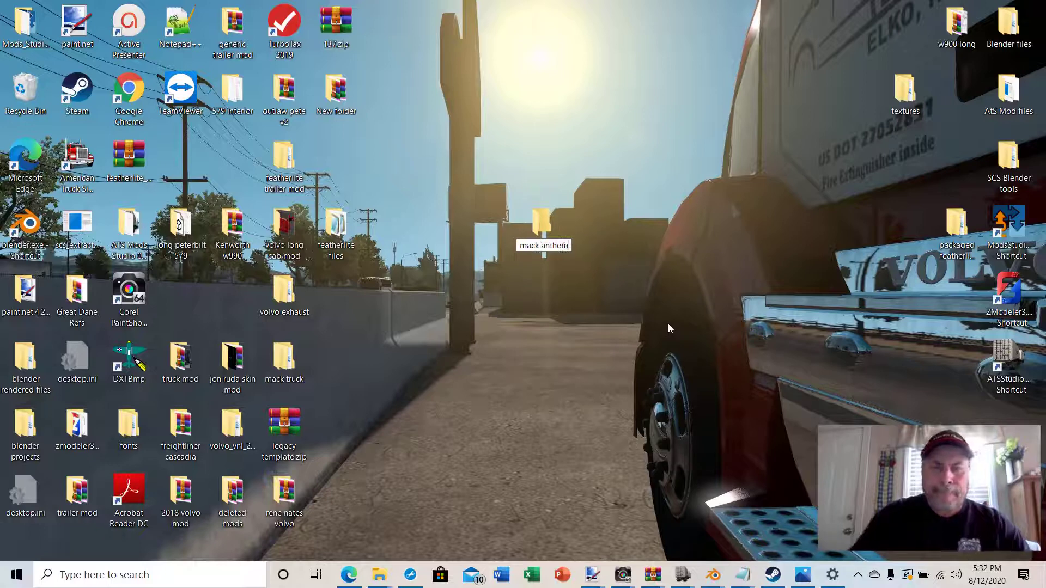
key(Return)
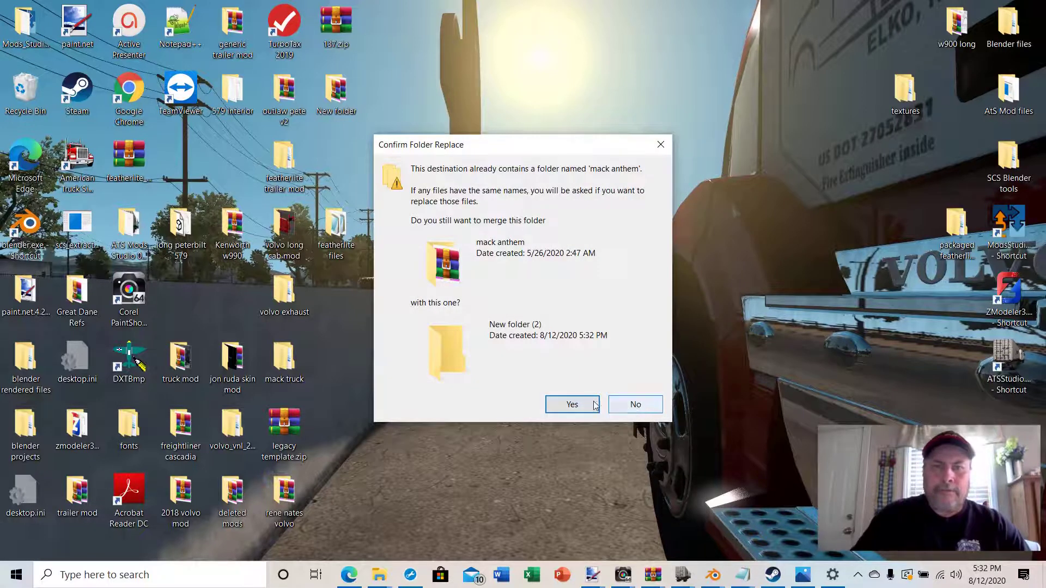
click(635, 405)
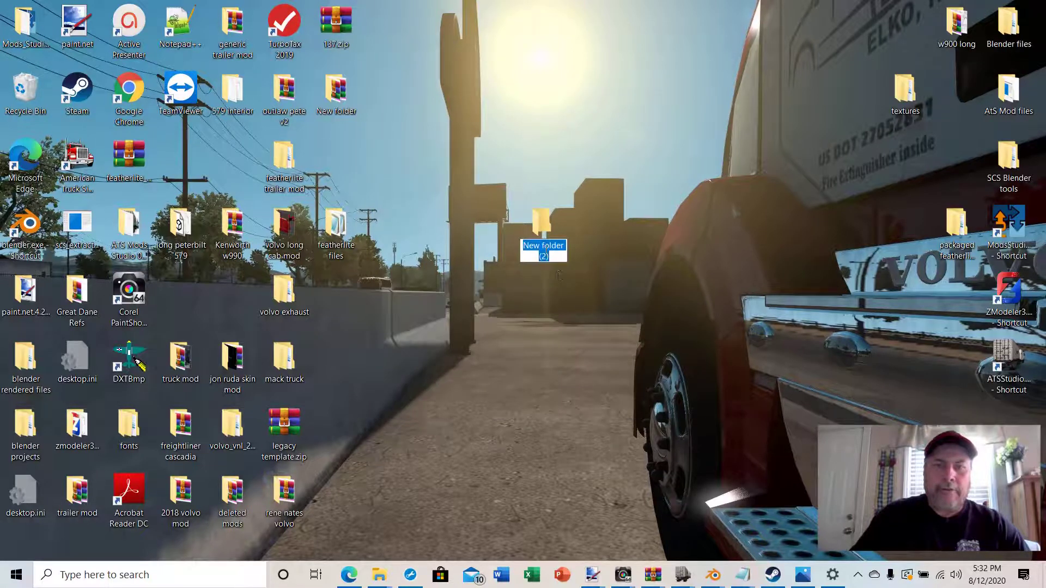
Step: Name the new desktop folder "mack anthem v2"
text(mack)
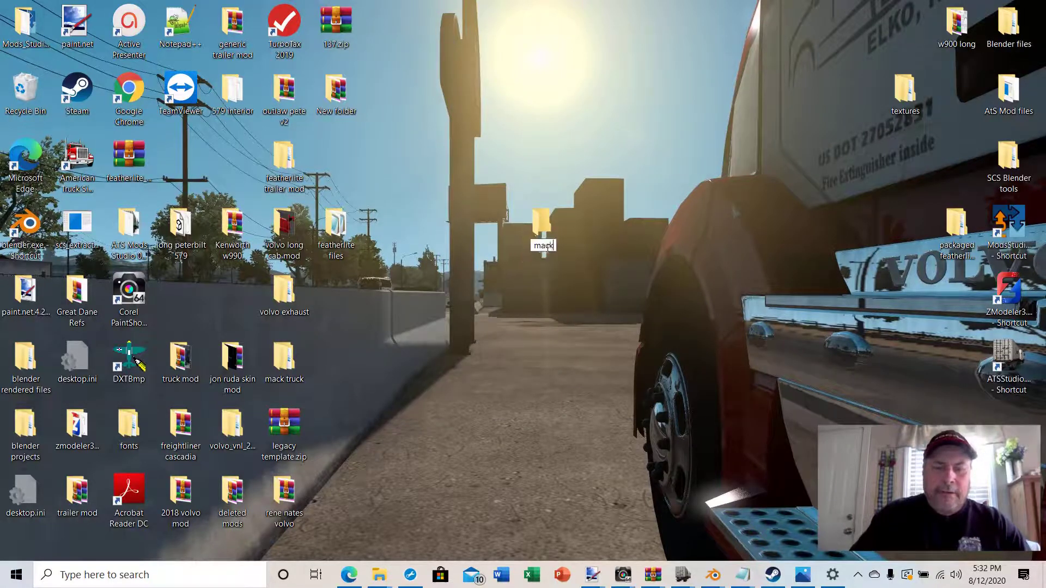
text( anthe)
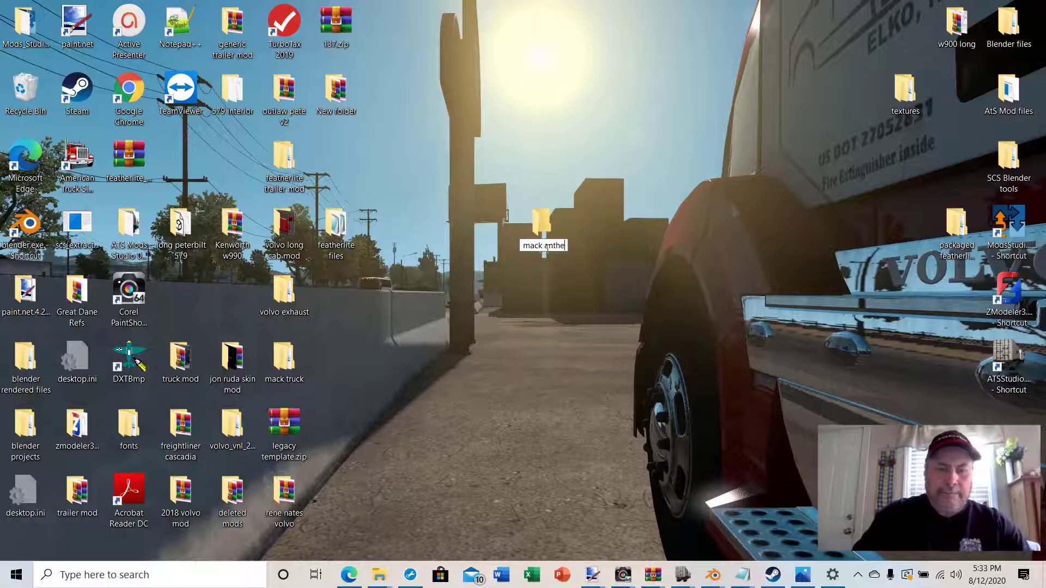
text(m v2)
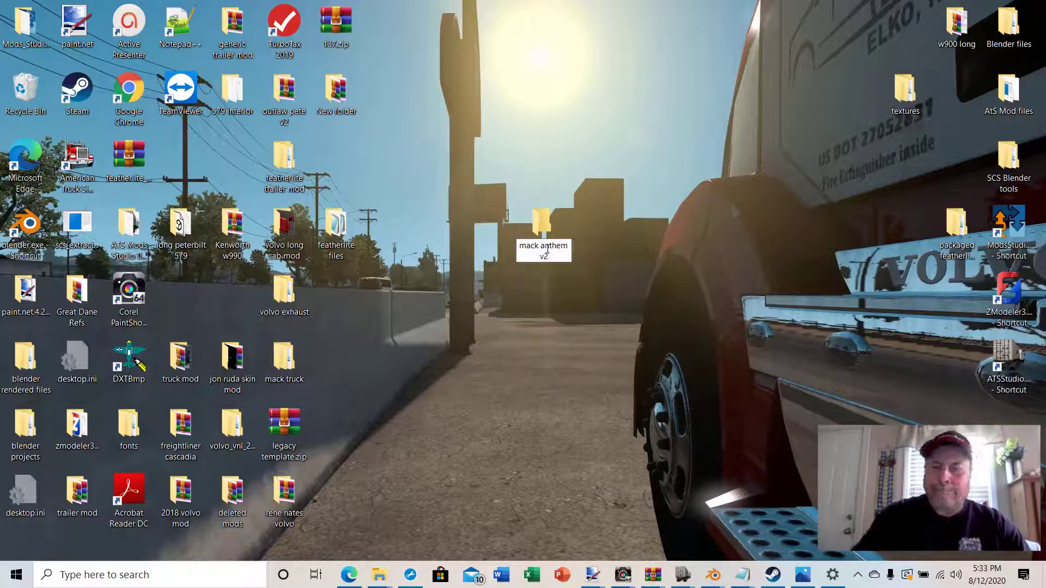
key(Return)
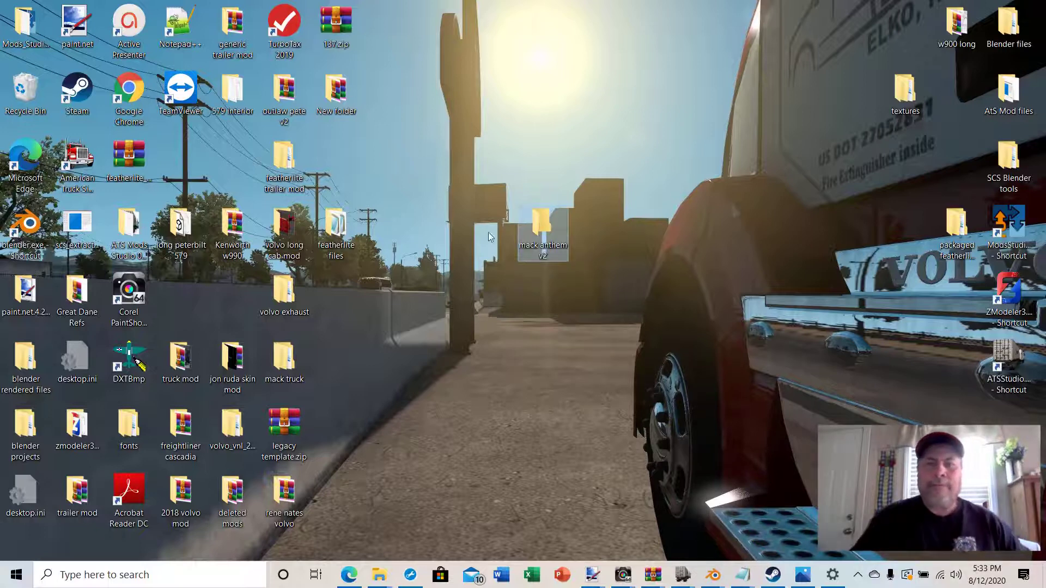
Step: Paste the copied dlc_mack_anthem.scs file into the mack anthem v2 folder
double_click(541, 218)
right_click(416, 193)
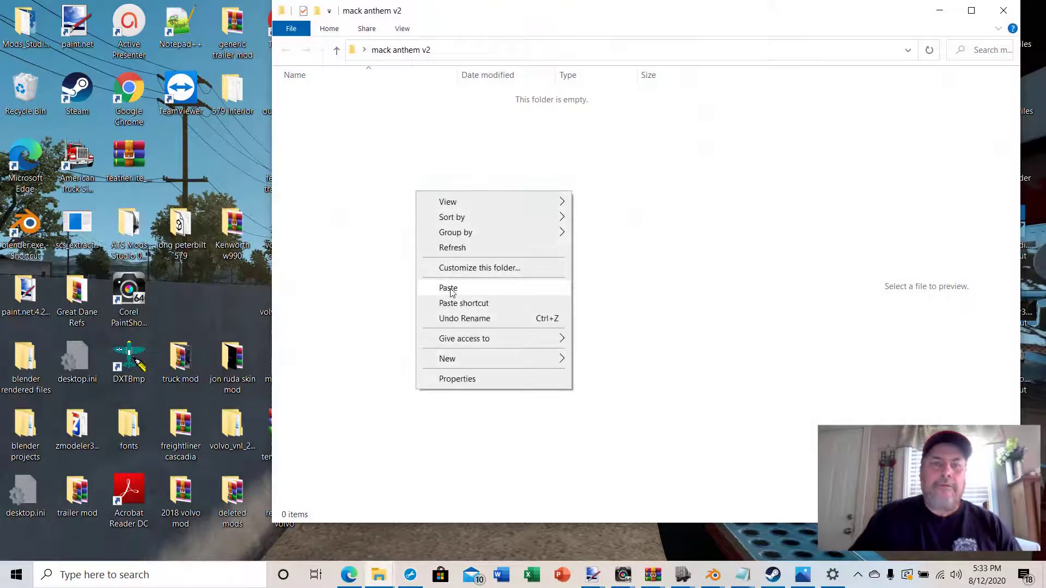
click(448, 289)
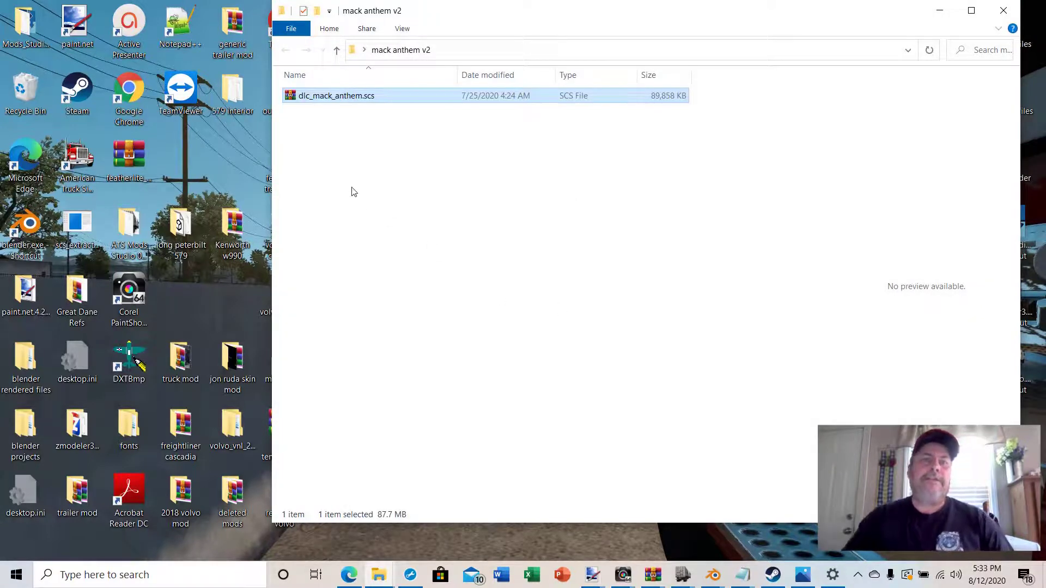
Step: Try to open the pasted dlc_mack_anthem.scs file as an archive
double_click(305, 97)
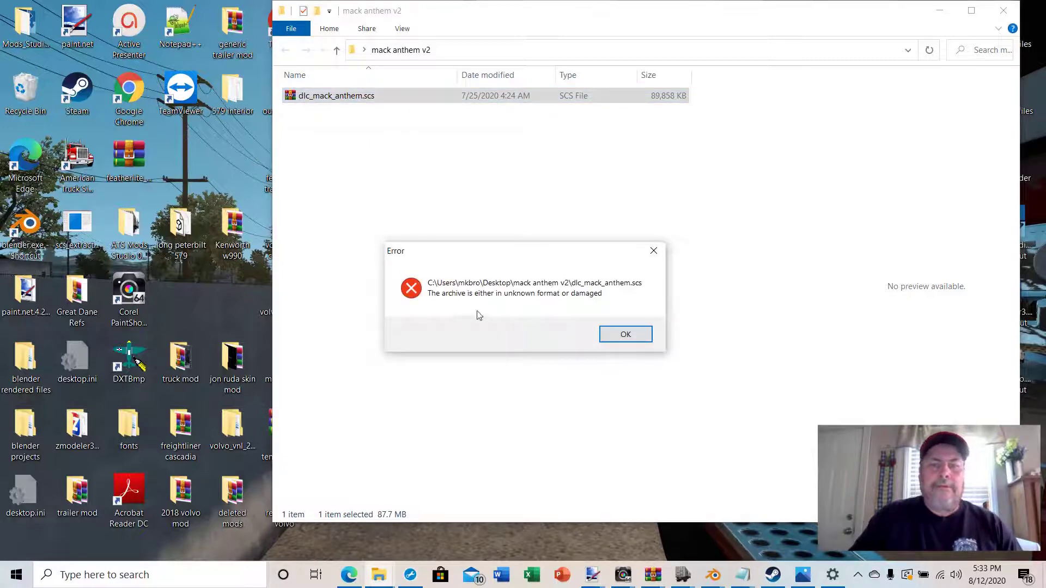
click(619, 243)
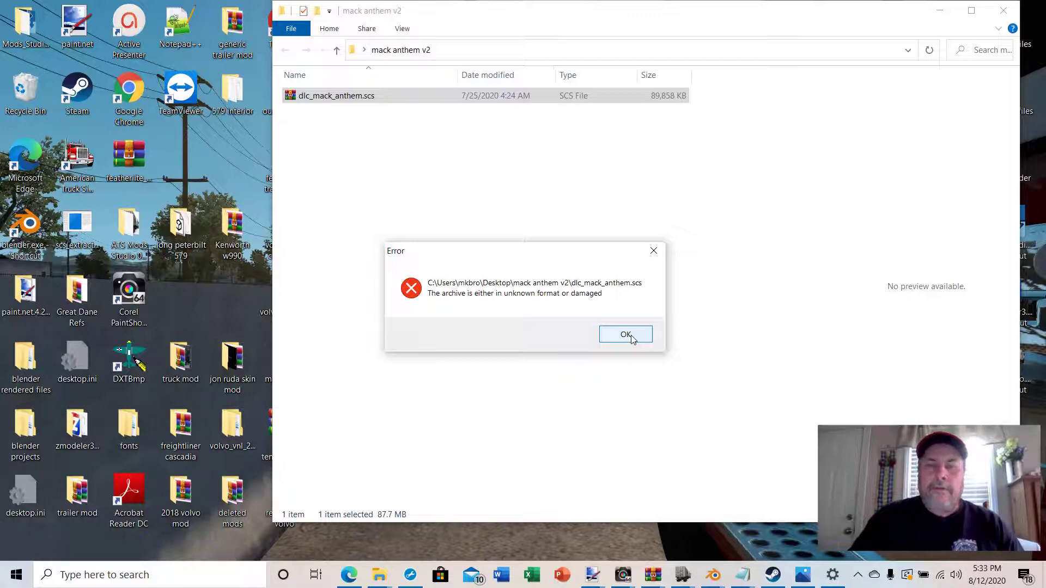
click(652, 250)
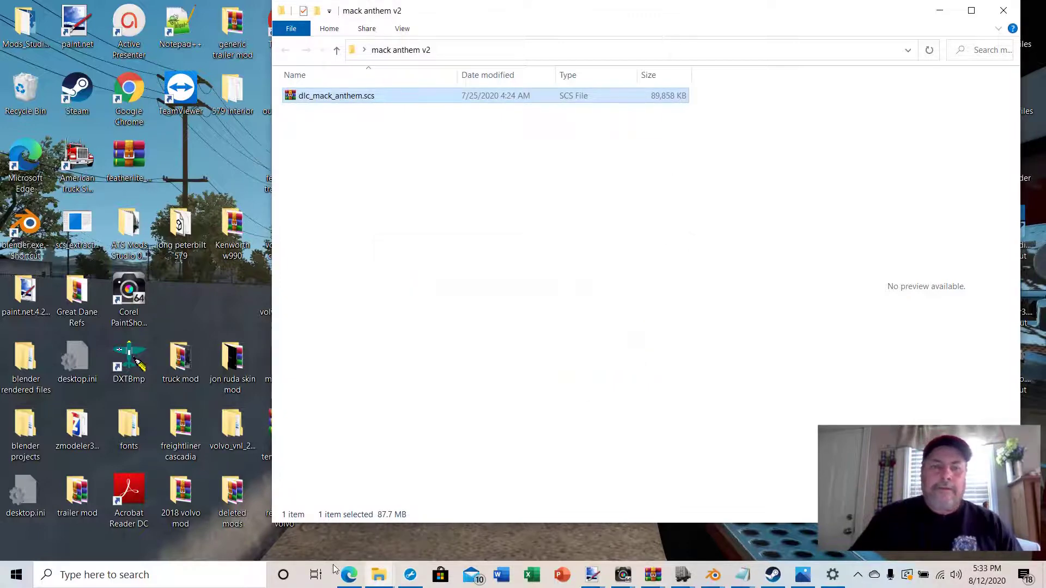
Step: Switch to Microsoft Edge and download the Game Archive Extractor, scs_extractor.zip, from the SCS Modding Wiki's Documentation/Tools page
click(349, 575)
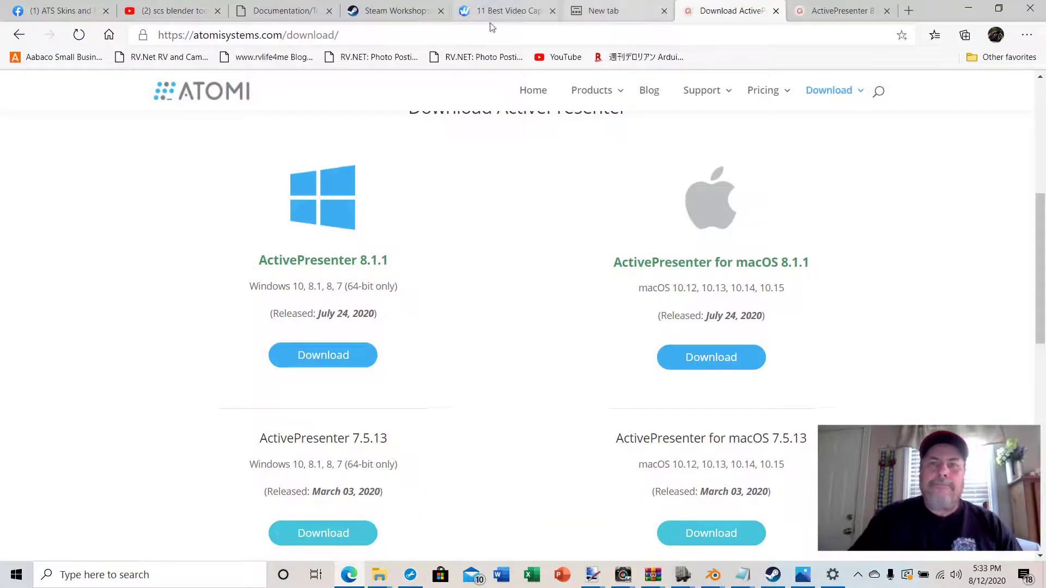
click(313, 13)
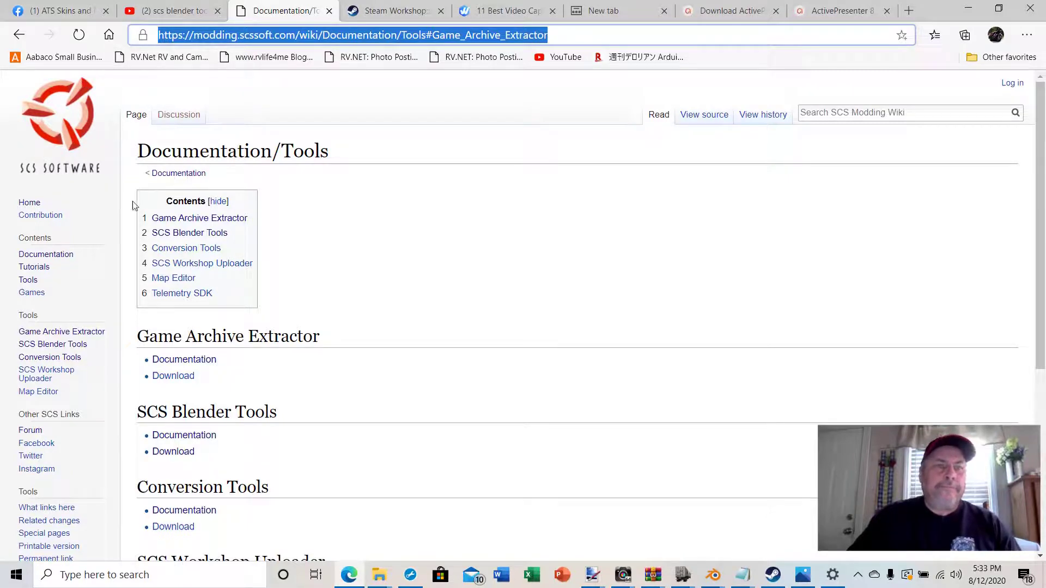
scroll(311, 263, down, 3)
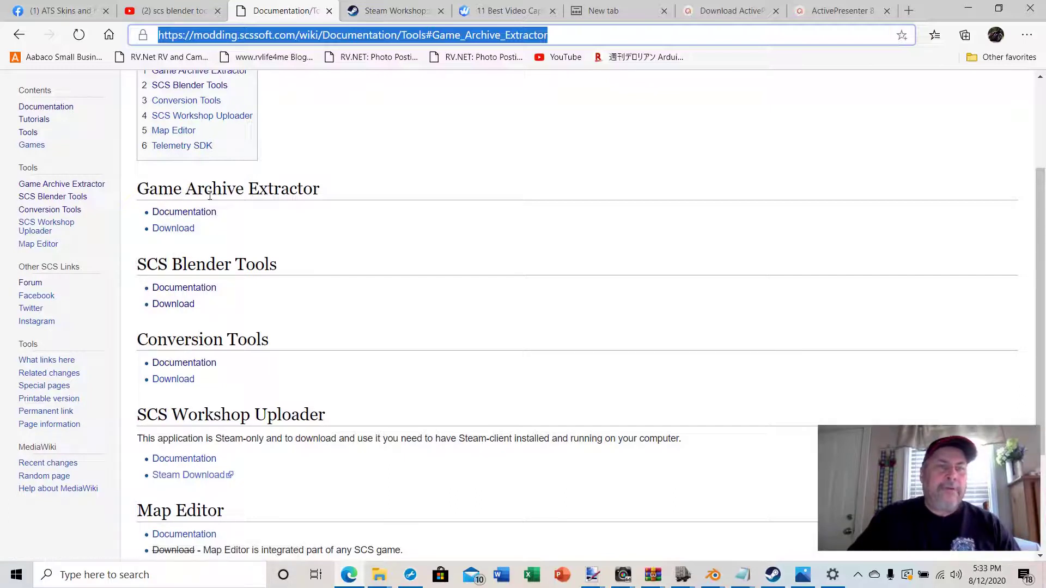
click(164, 230)
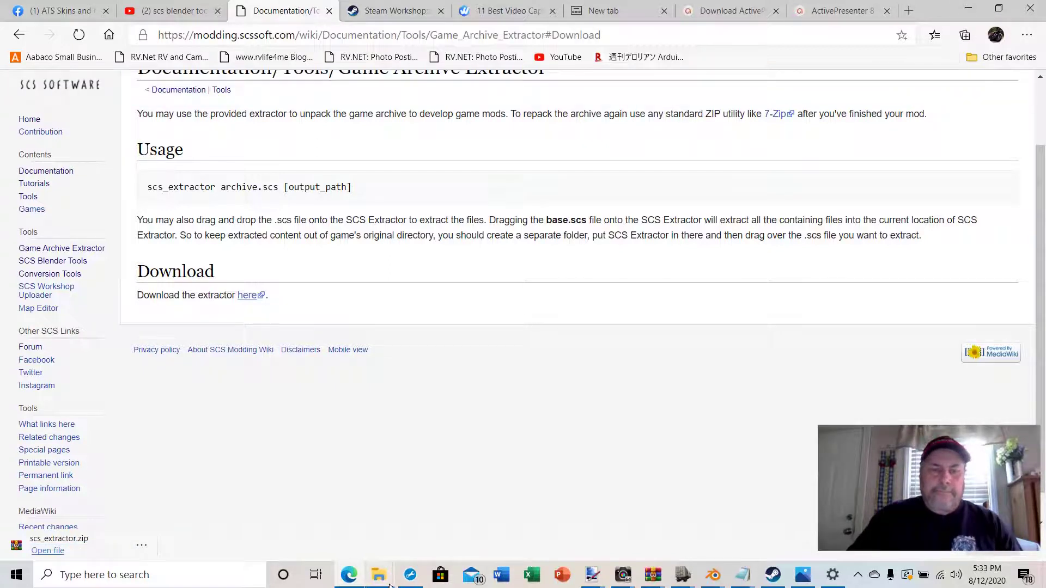
Step: Switch to File Explorer and copy scs_extractor.zip from the Downloads folder
click(968, 7)
click(379, 576)
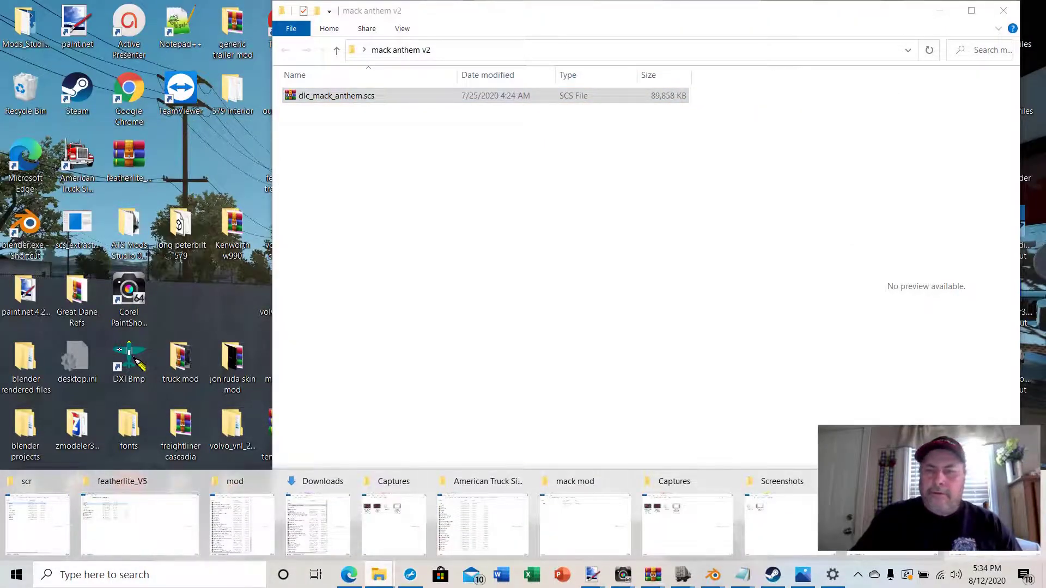
right_click(379, 576)
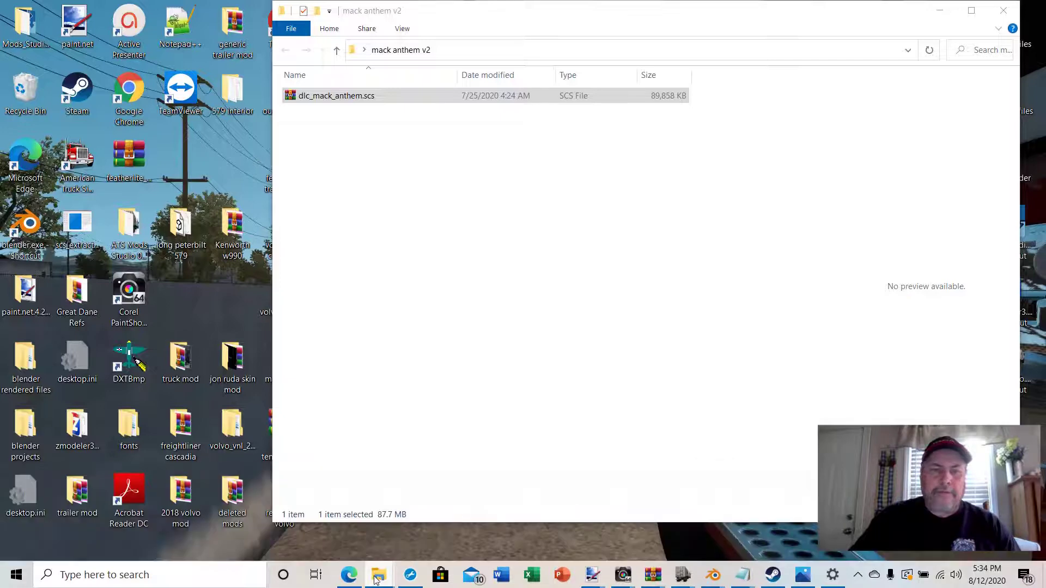
click(355, 542)
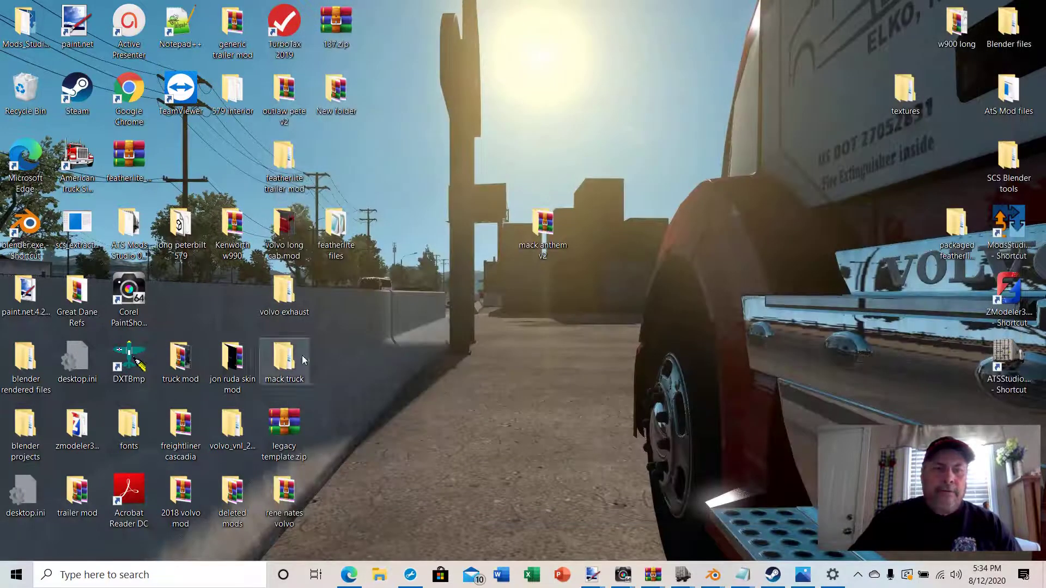
click(376, 579)
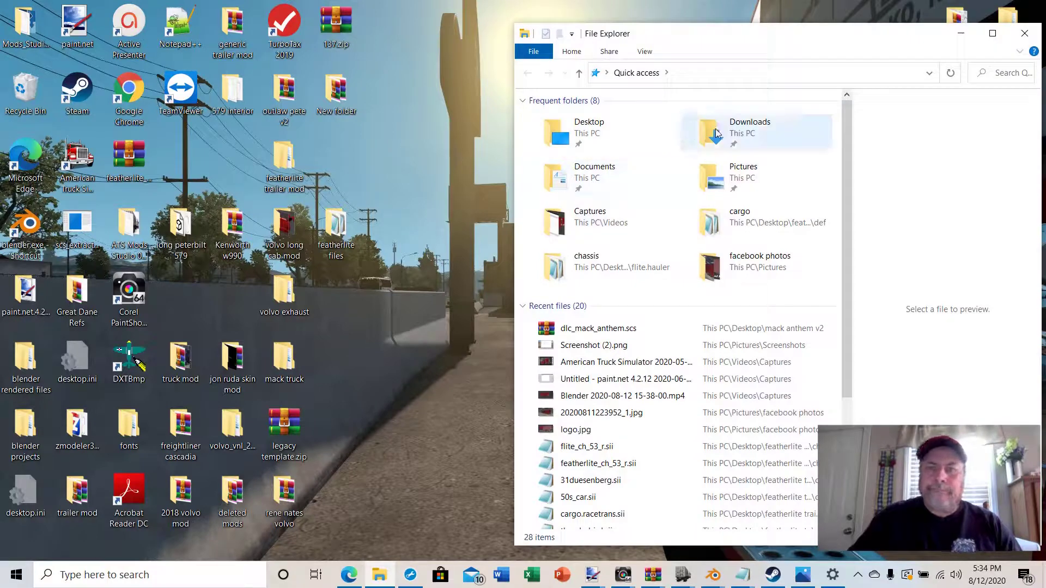
double_click(717, 134)
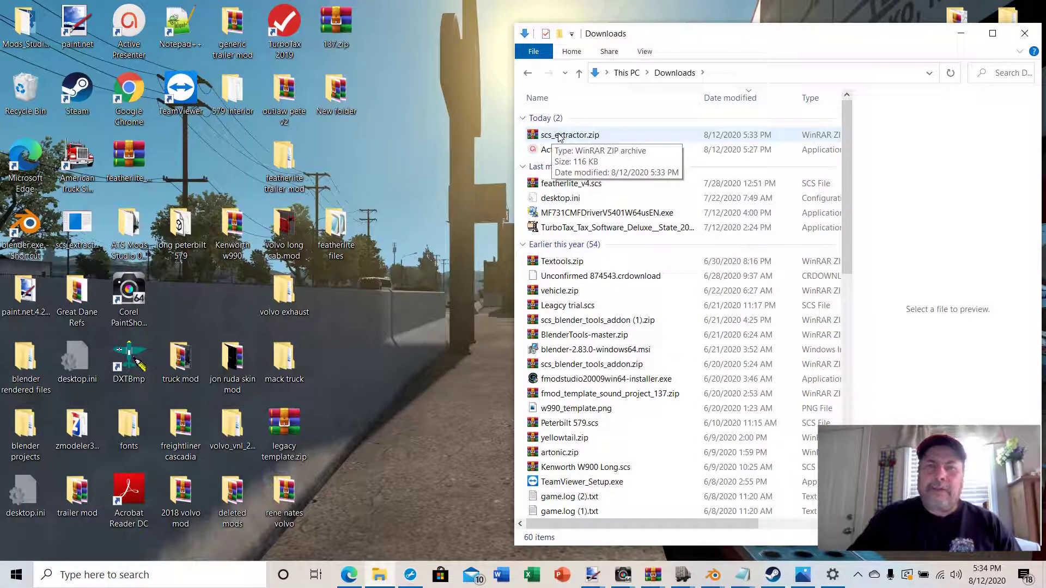
right_click(559, 136)
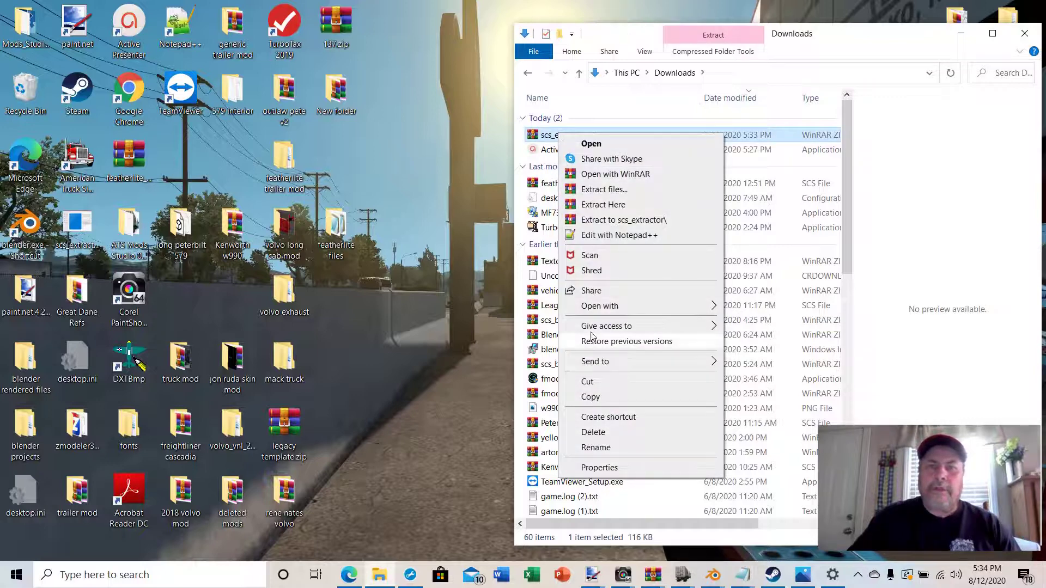
click(590, 396)
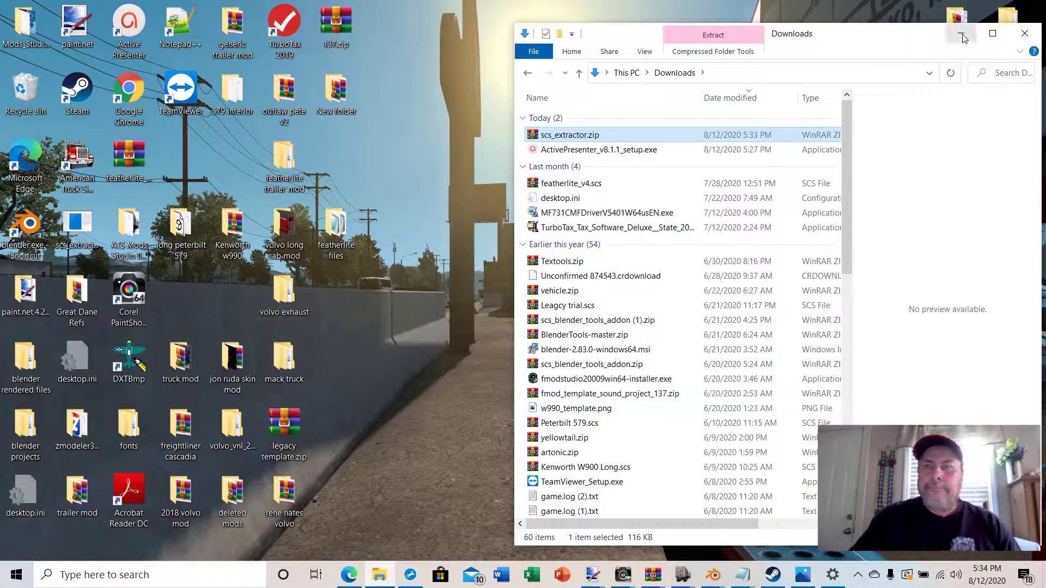
Step: Paste the copied scs_extractor.zip into the mack anthem v2 folder on the desktop
click(961, 33)
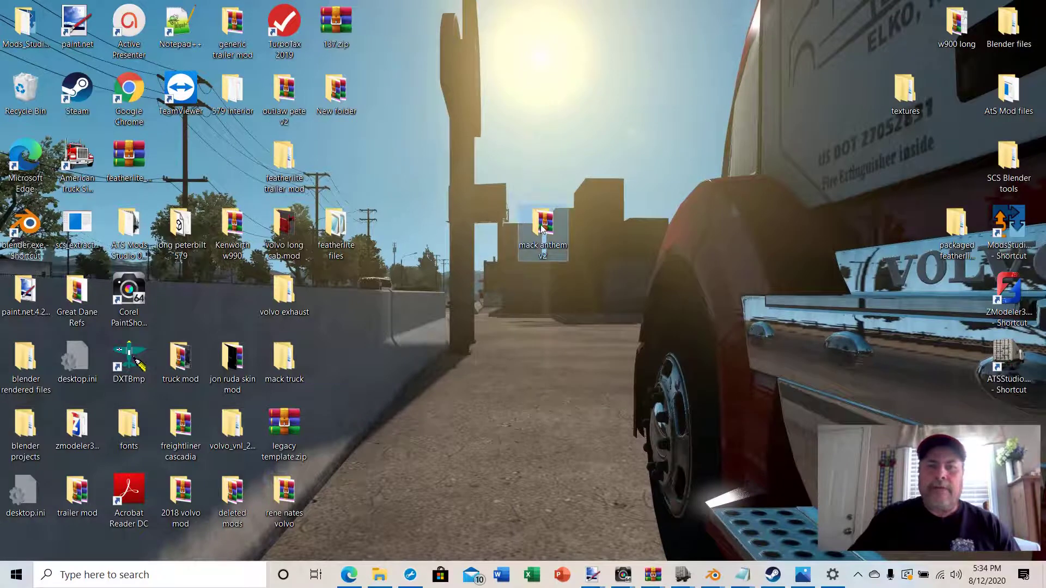
double_click(541, 227)
right_click(579, 190)
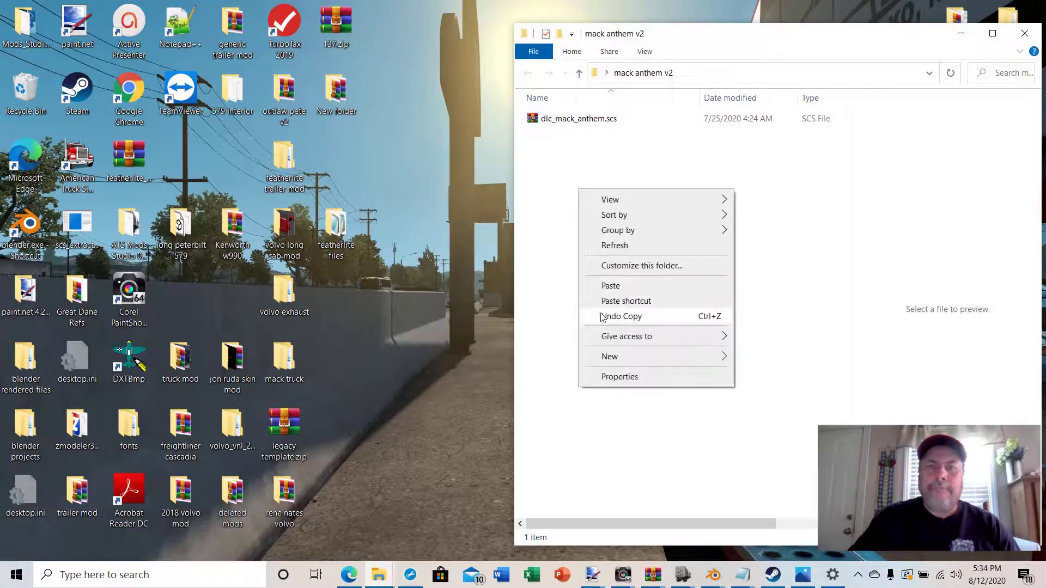
click(610, 286)
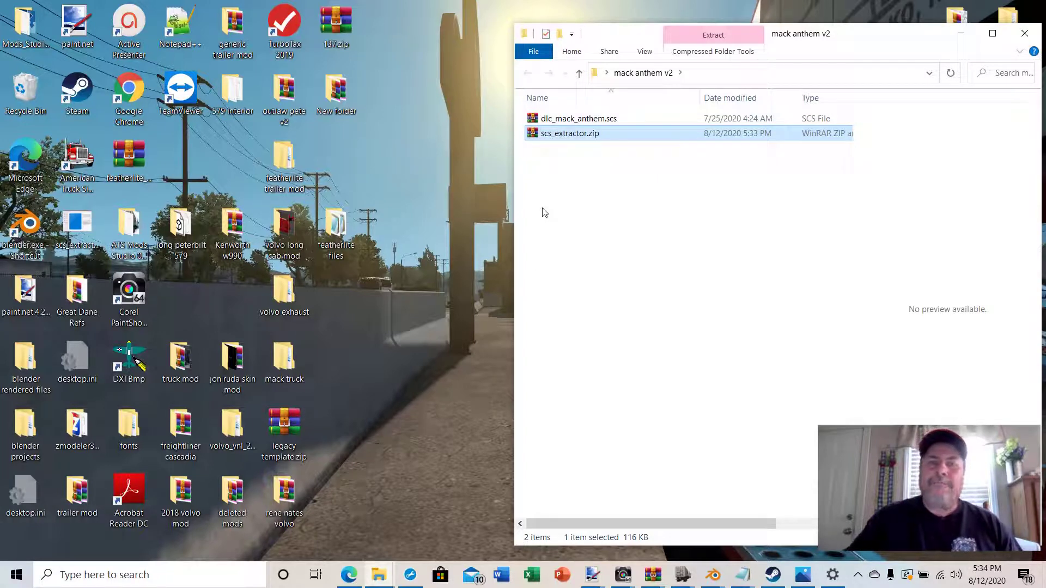
Step: Extract scs_extractor.zip with WinRAR into an scs_extractor subfolder of mack anthem v2
double_click(548, 135)
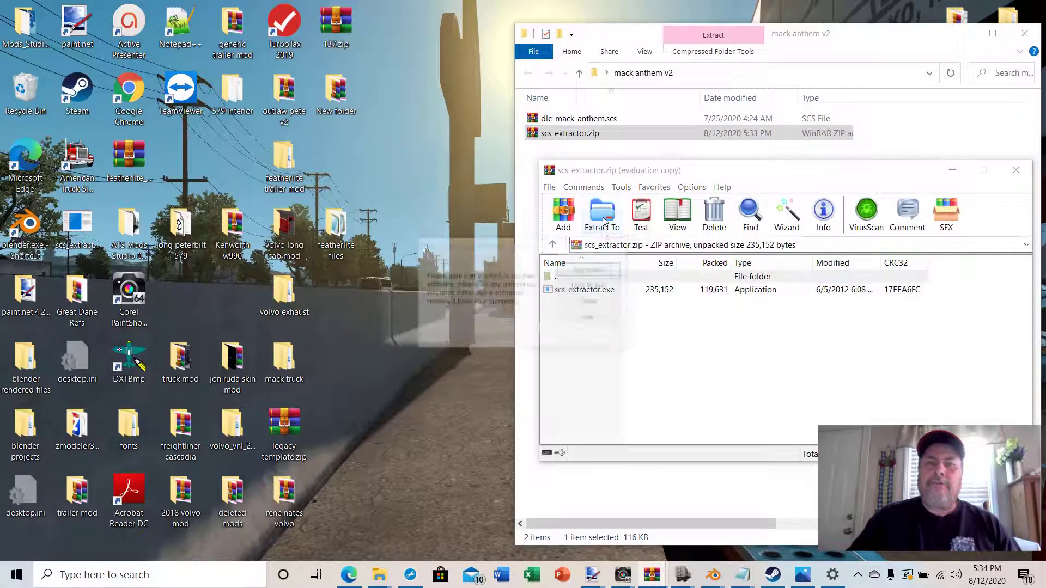
click(617, 242)
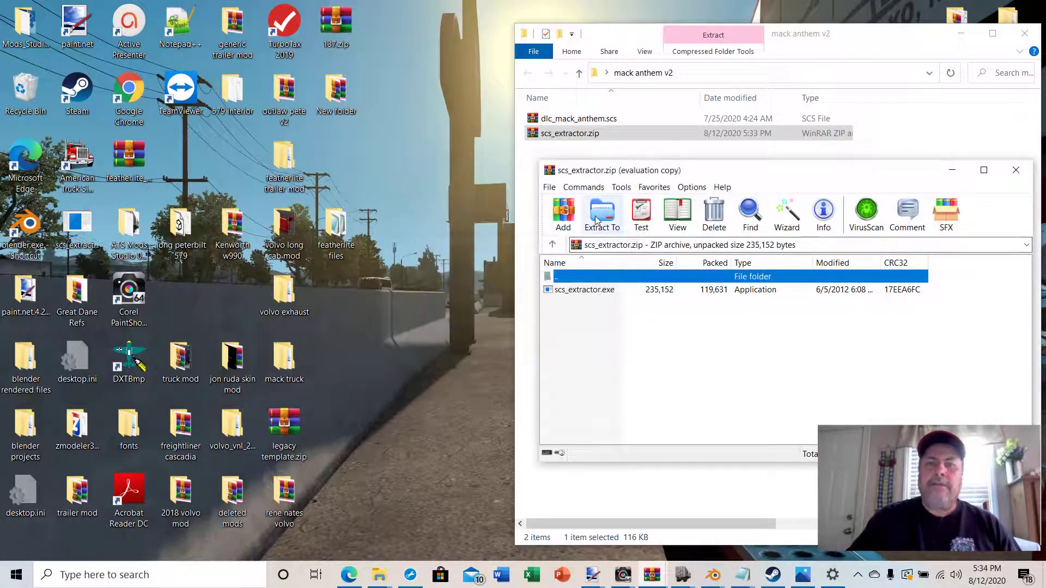
click(609, 233)
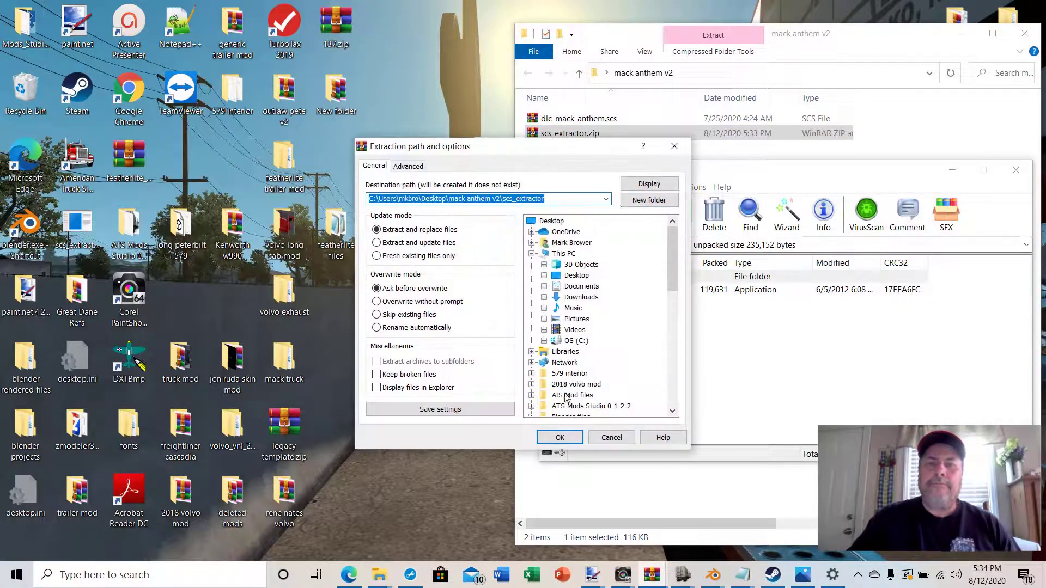
click(560, 438)
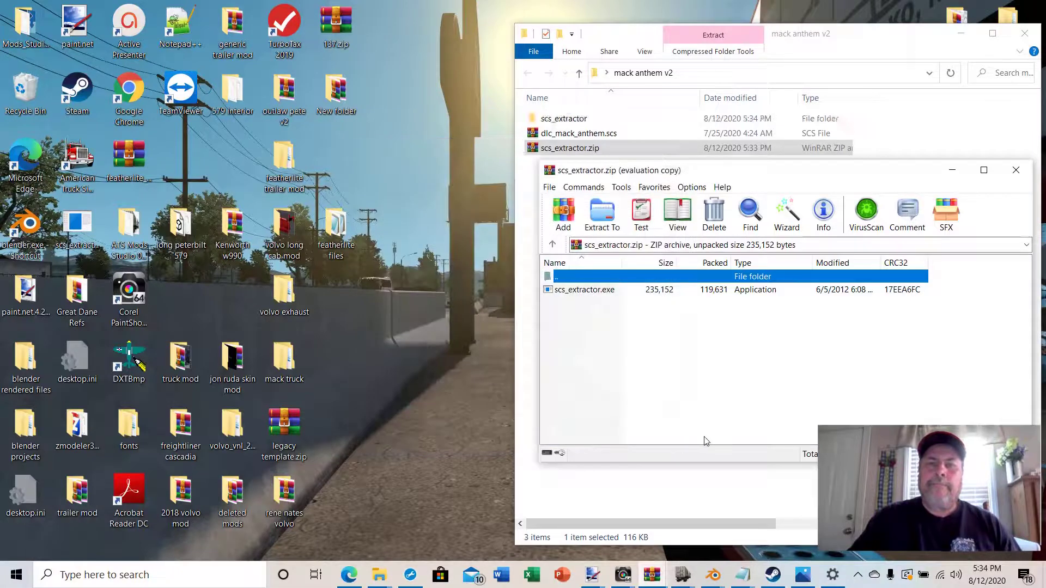
click(952, 170)
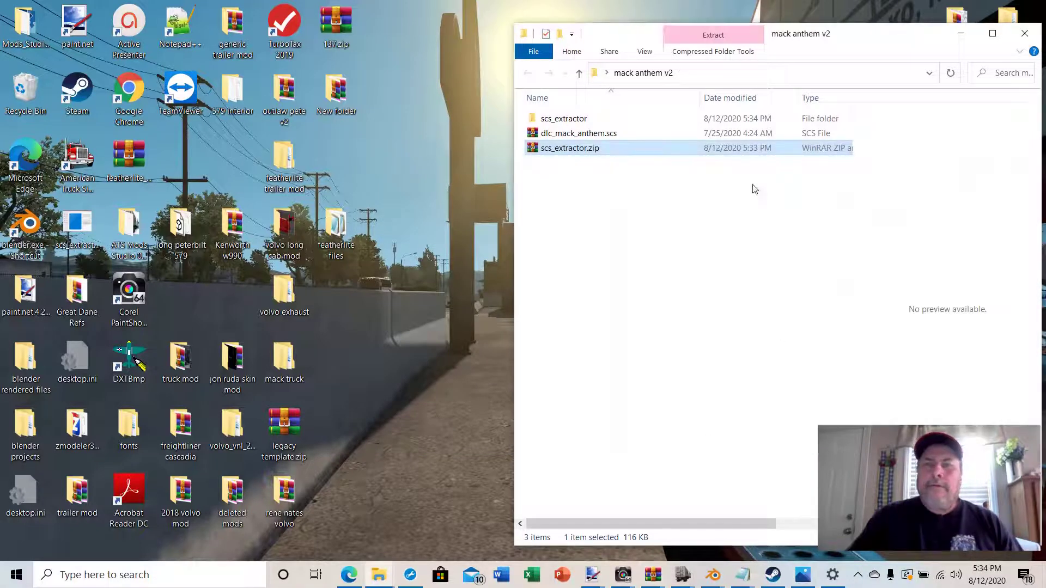
Step: Copy scs_extractor.exe from the scs_extractor subfolder into the mack anthem v2 folder
double_click(559, 119)
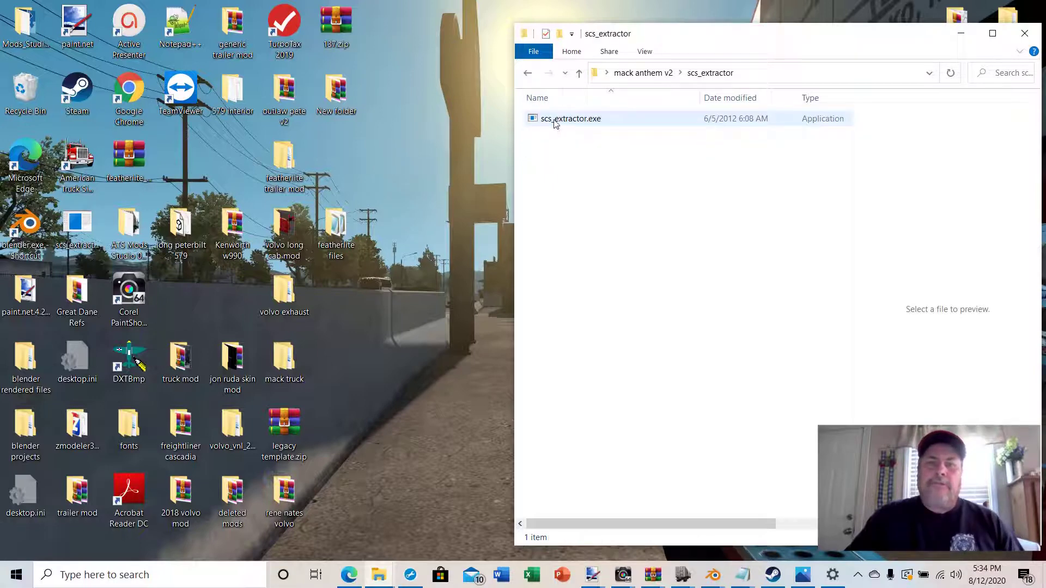
click(556, 121)
right_click(556, 121)
click(588, 460)
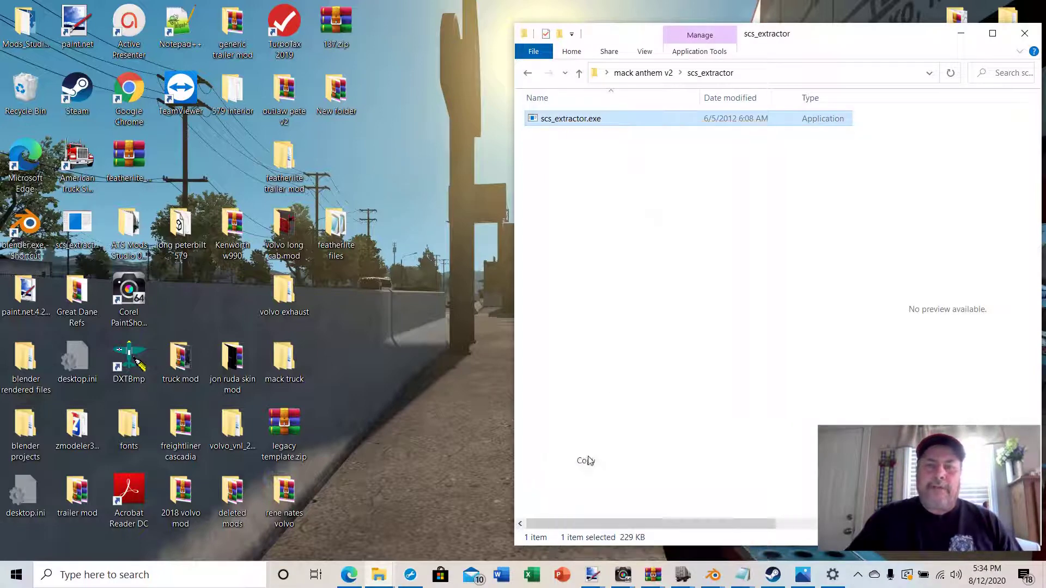
click(579, 73)
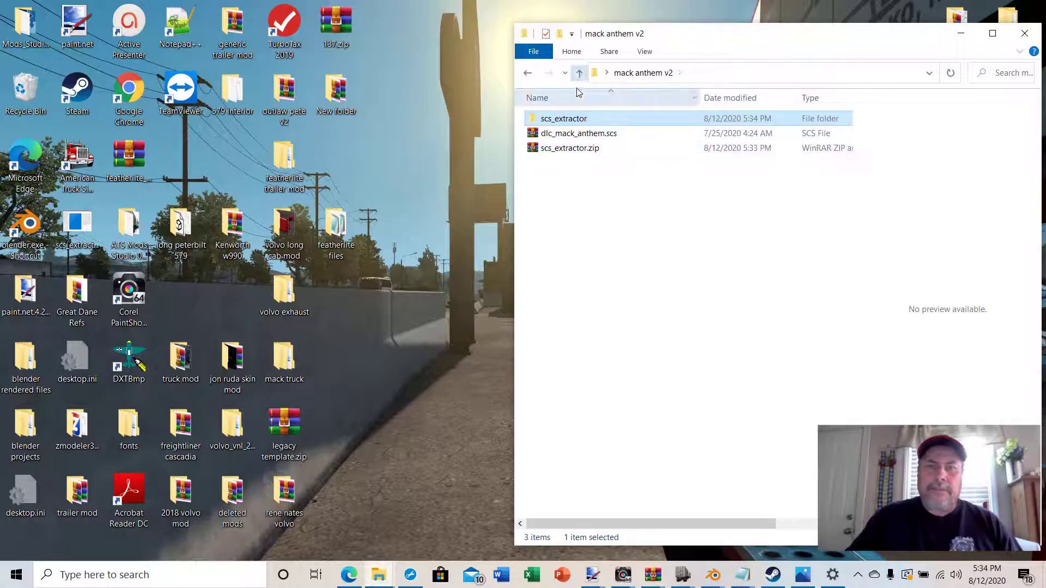
right_click(553, 201)
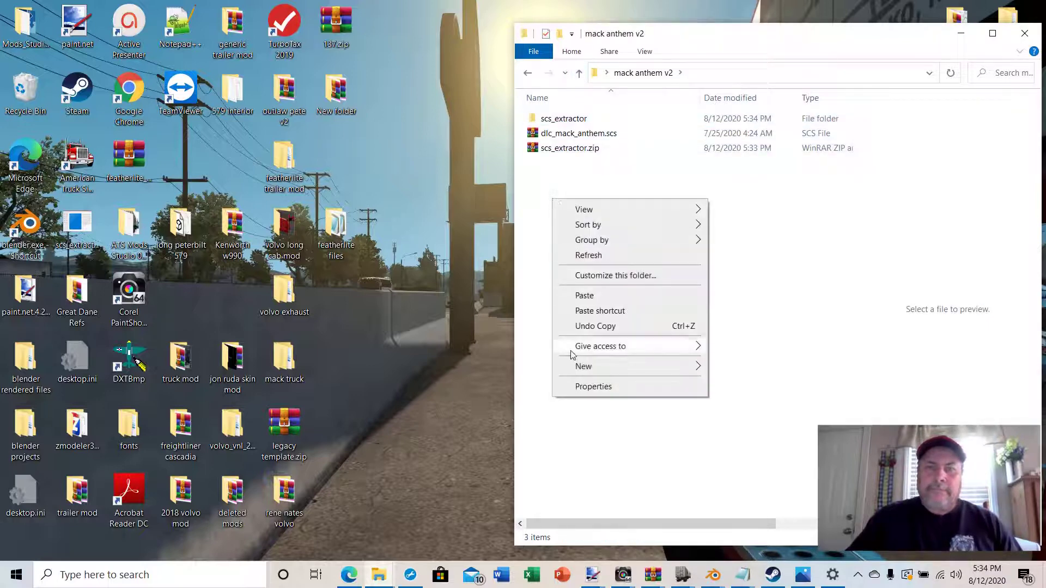
click(585, 296)
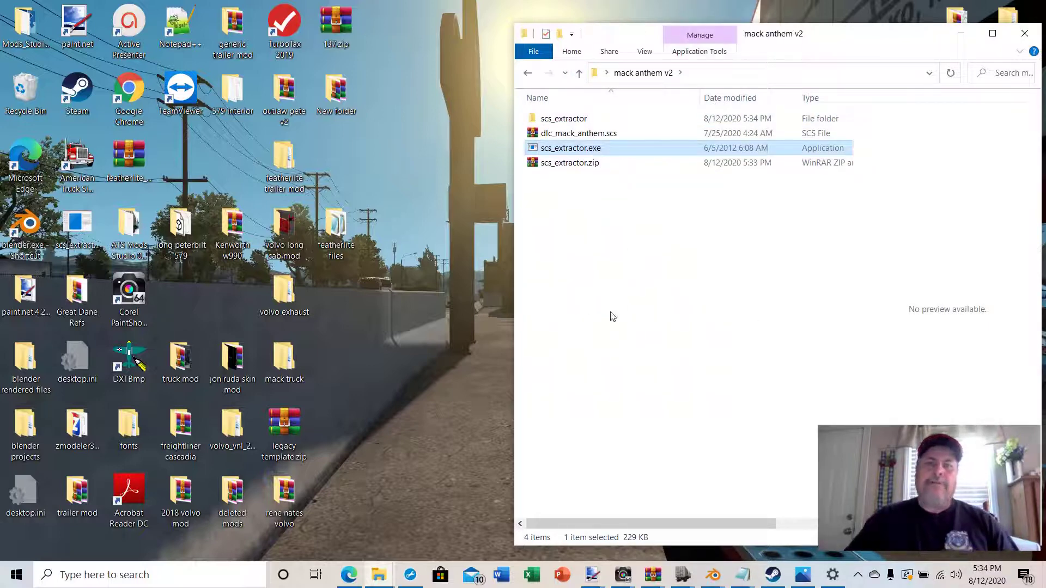
Step: Delete scs_extractor.zip and the scs_extractor subfolder from the mack anthem v2 folder
right_click(558, 163)
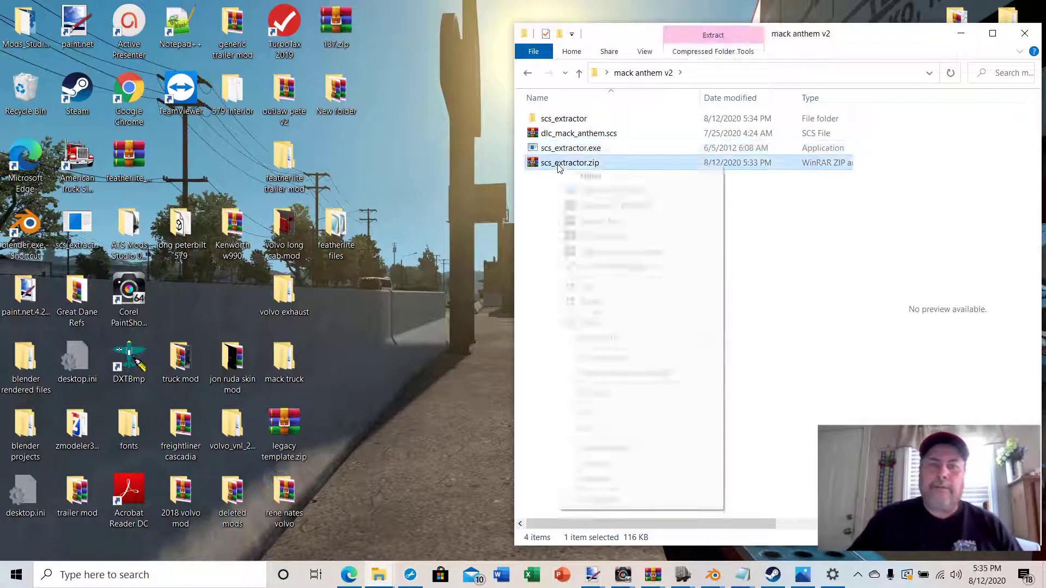
click(593, 464)
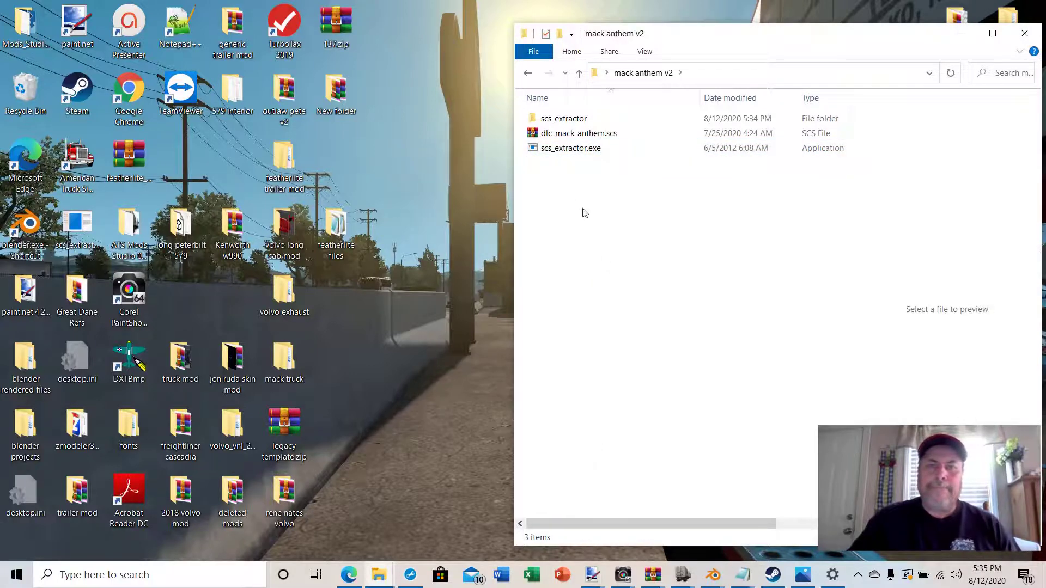
right_click(547, 116)
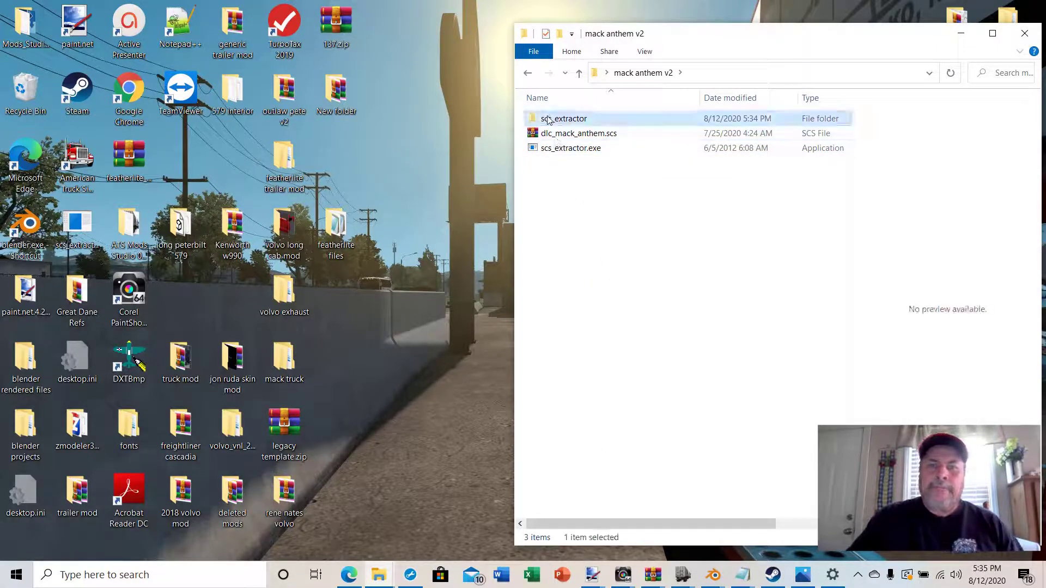
click(584, 446)
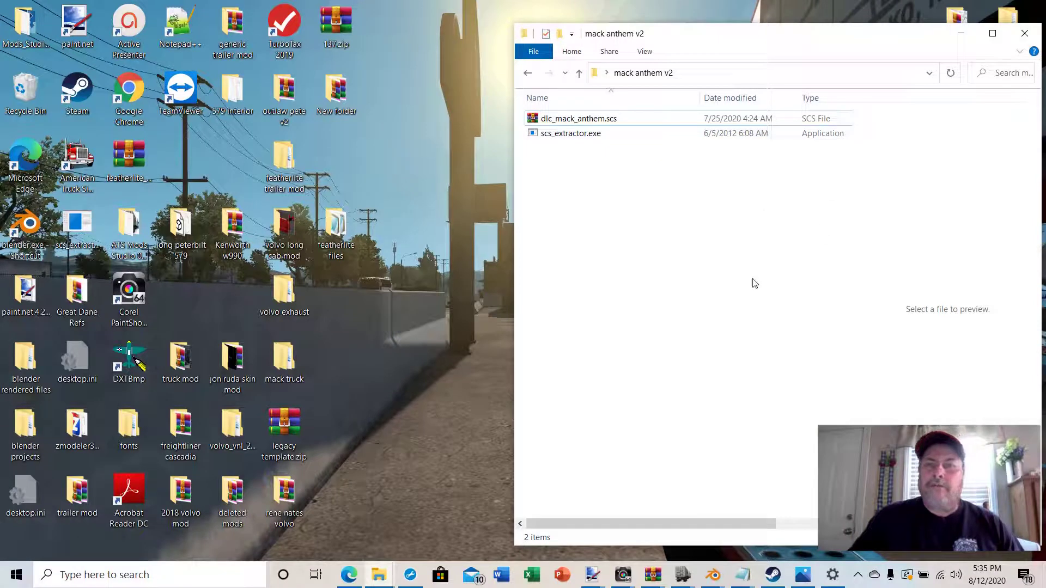
Step: Unpack dlc_mack_anthem.scs in the mack anthem v2 folder by opening it with scs_extractor.exe
click(553, 123)
drag(553, 123, 554, 137)
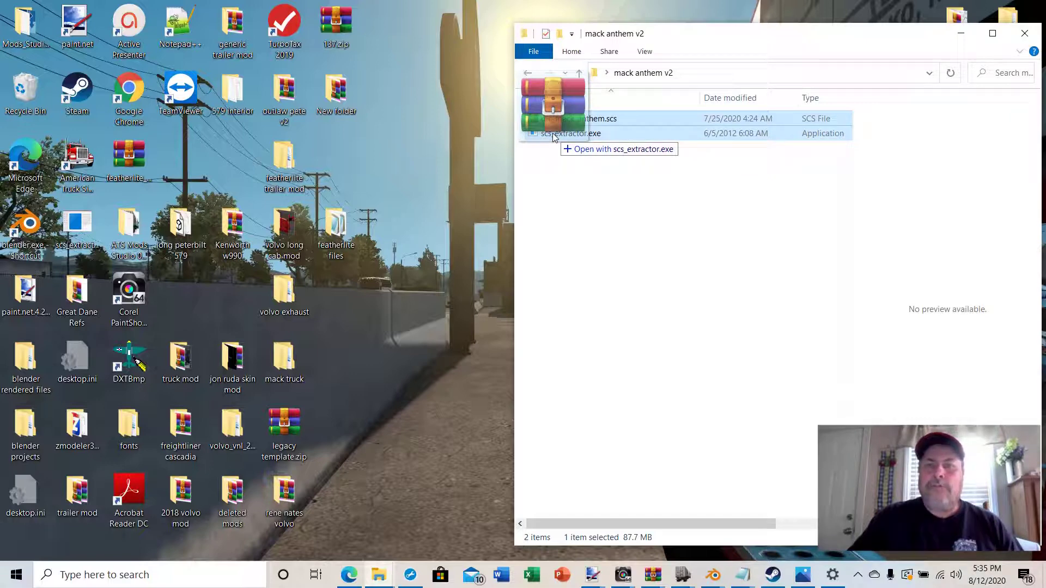
drag(553, 136, 554, 136)
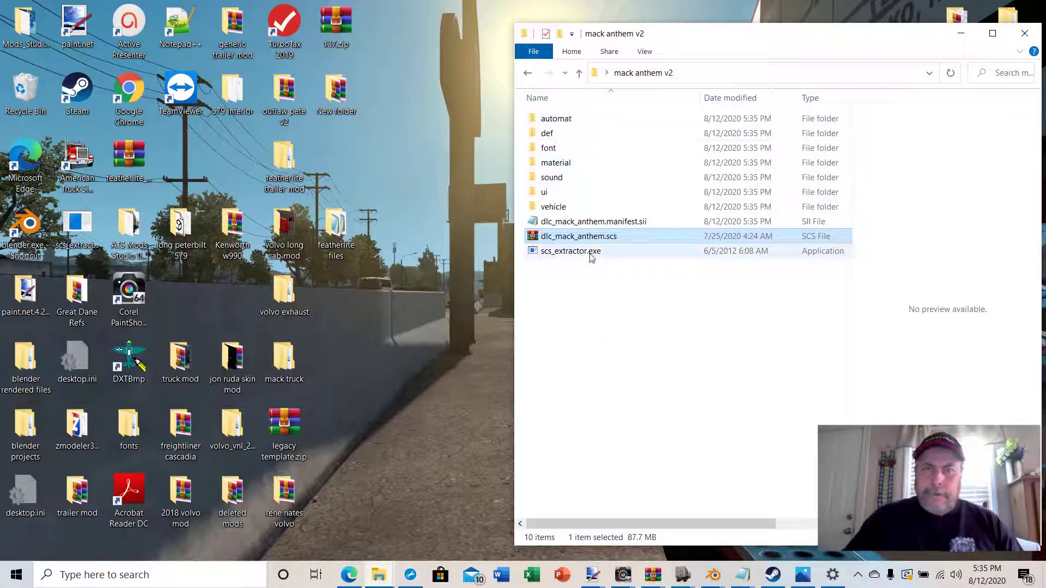
Step: Create a new folder named "mack_mod" inside the mack anthem v2 folder
right_click(547, 307)
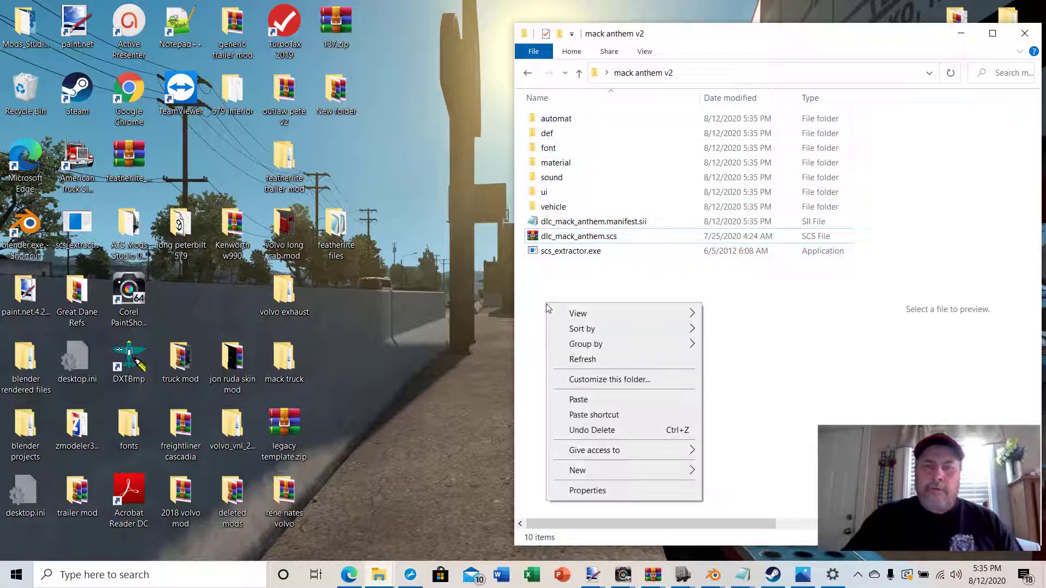
mouse_move(579, 469)
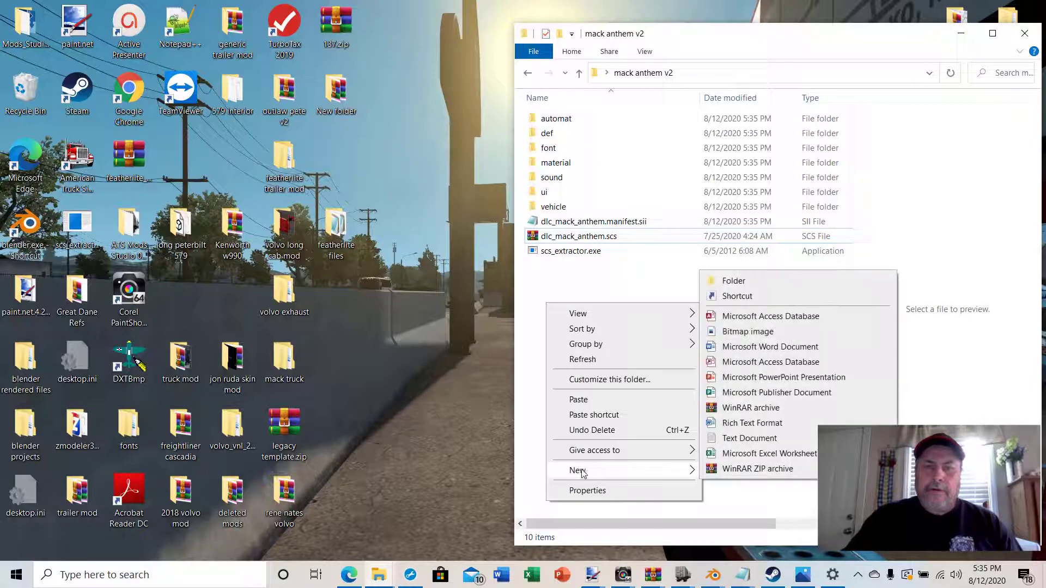
click(726, 283)
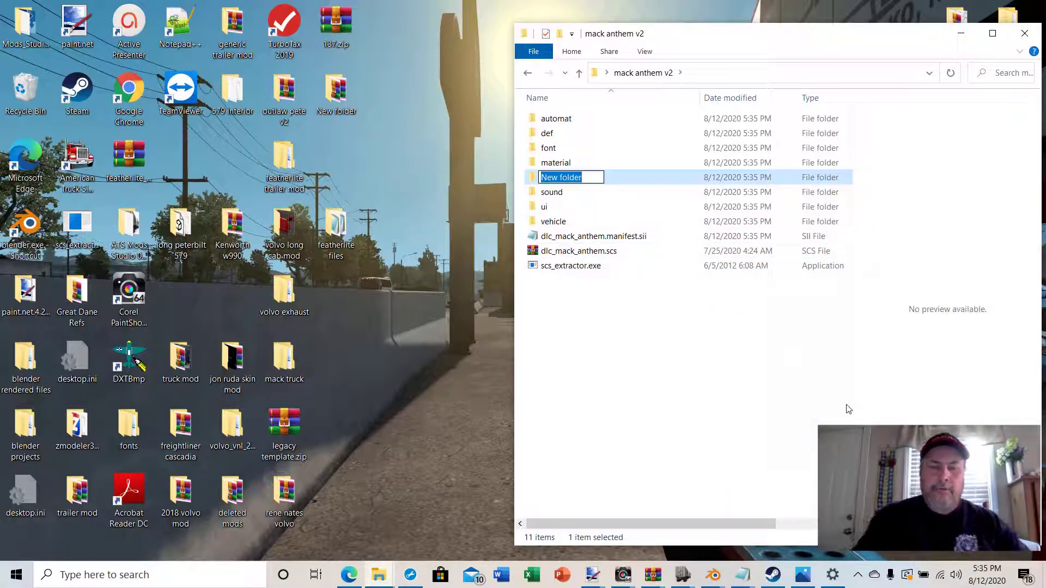
text(mack)
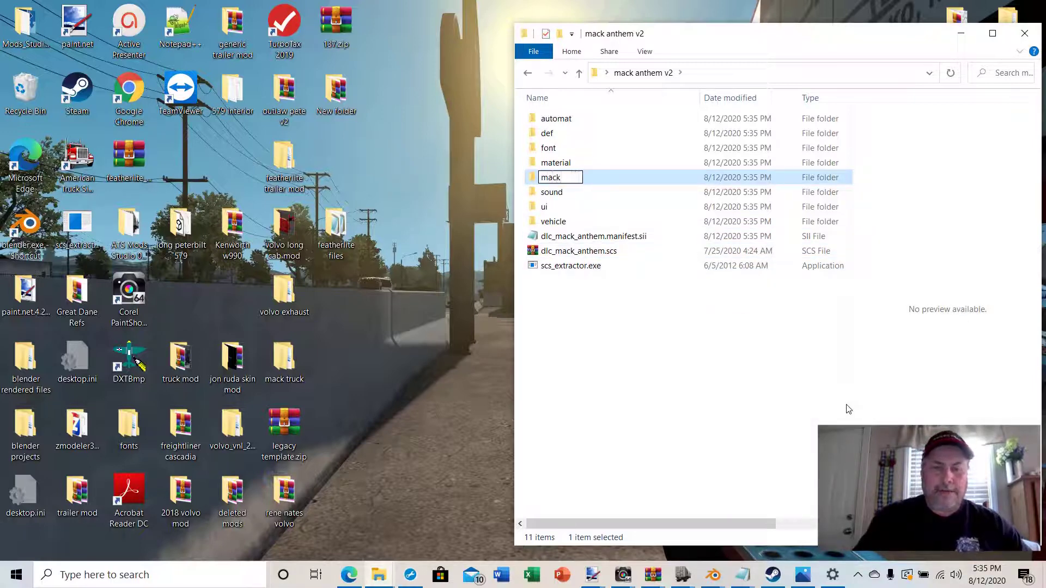
text(_mod)
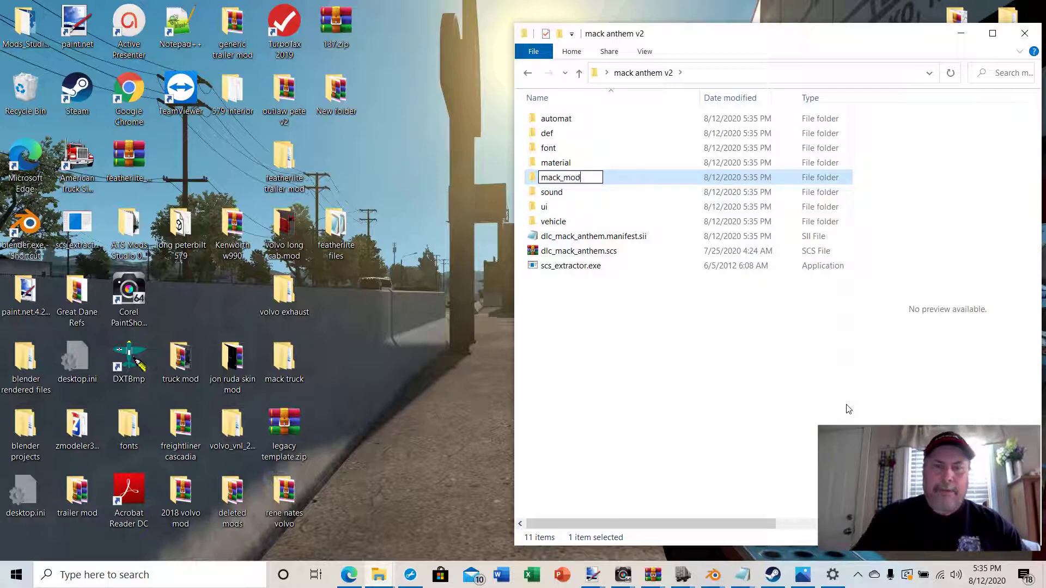
key(Return)
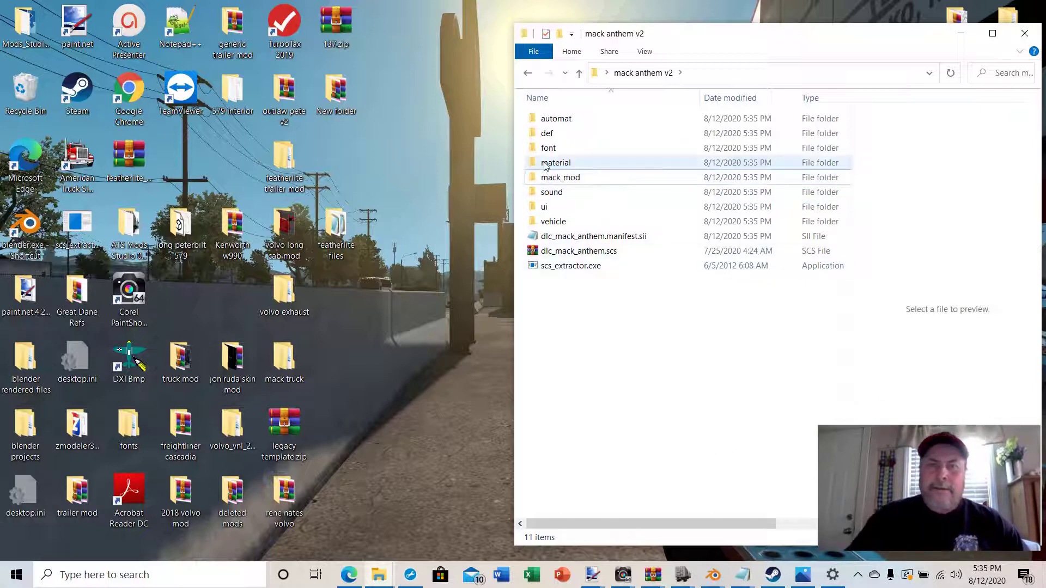
Step: Create a new folder named "vehicle folder" inside the mack_mod folder
double_click(533, 179)
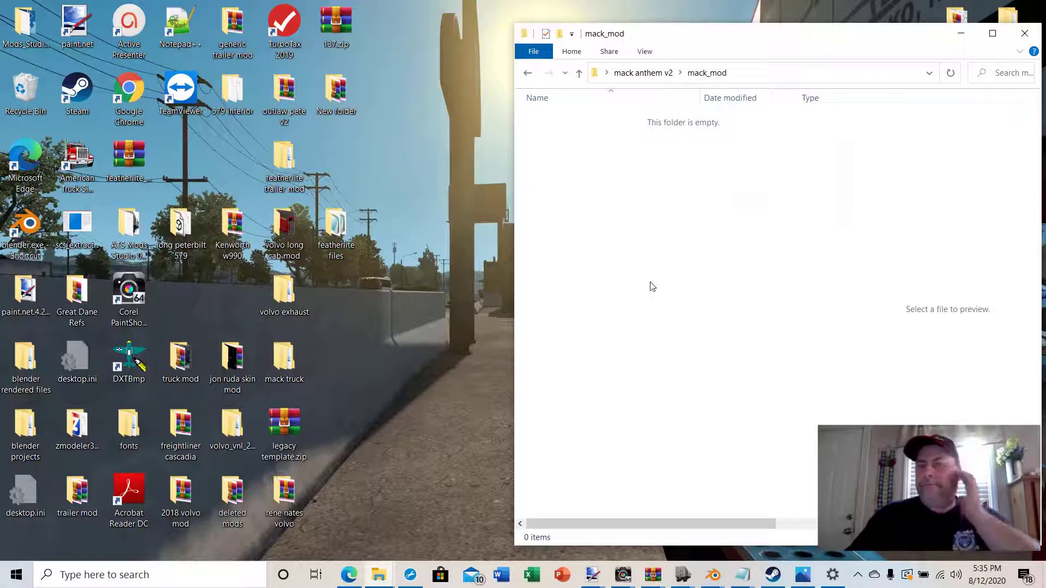
right_click(570, 282)
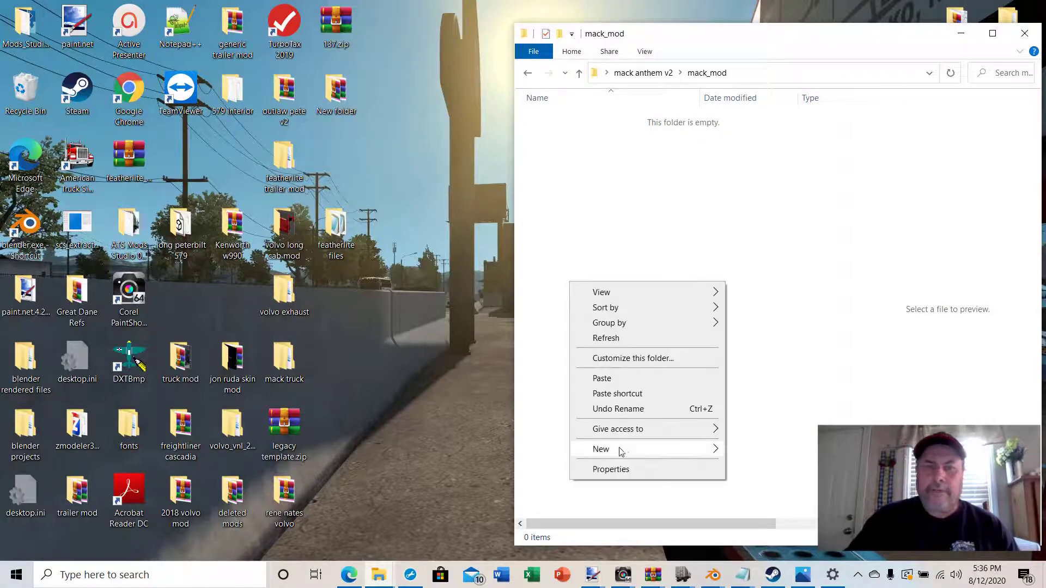
mouse_move(621, 452)
click(746, 260)
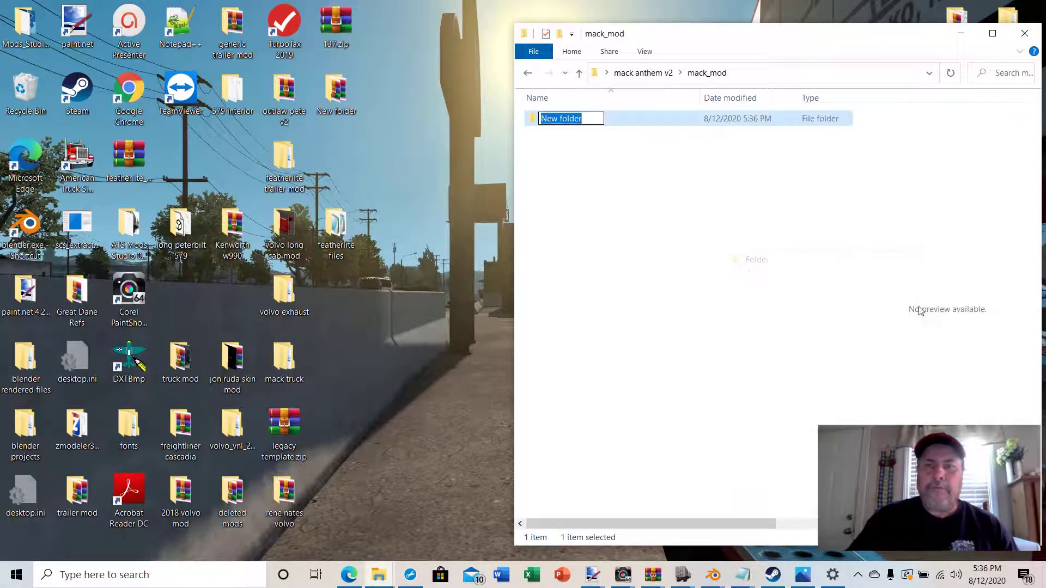
text(veh)
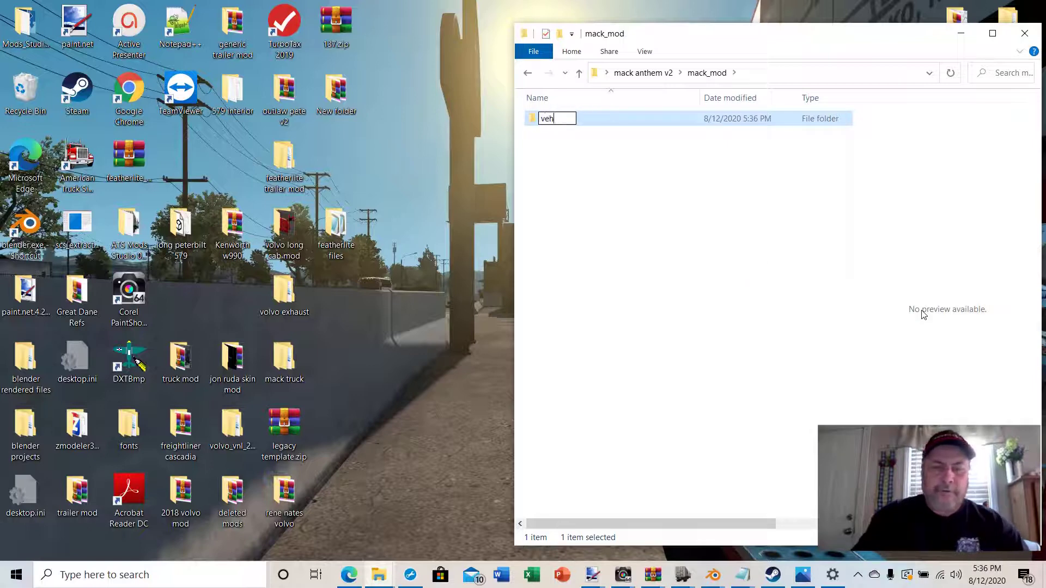
text(icle f)
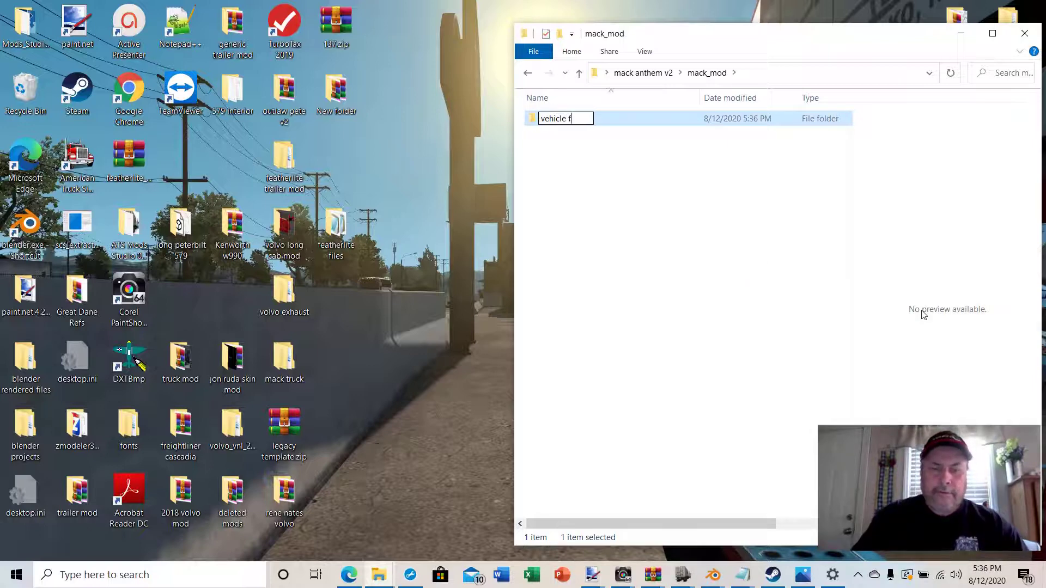
text(older)
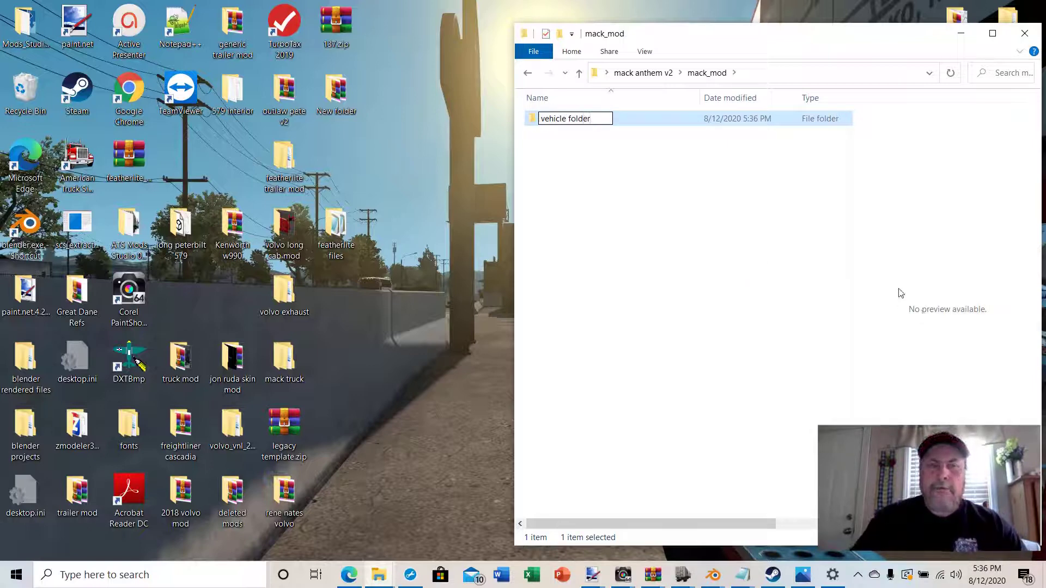
click(754, 269)
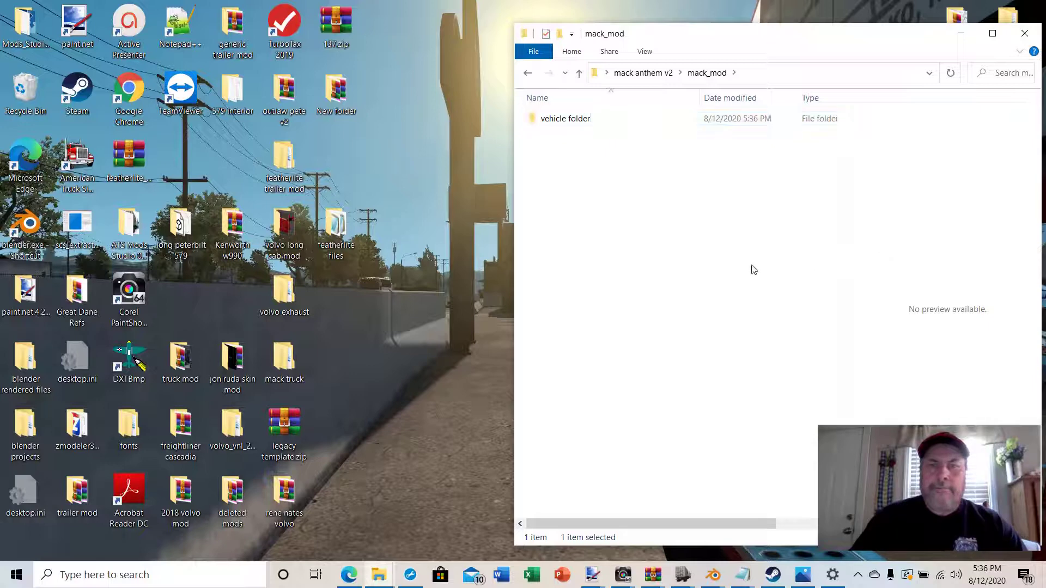
Step: Create a new folder named "material" inside the mack_mod folder
right_click(624, 243)
mouse_move(661, 410)
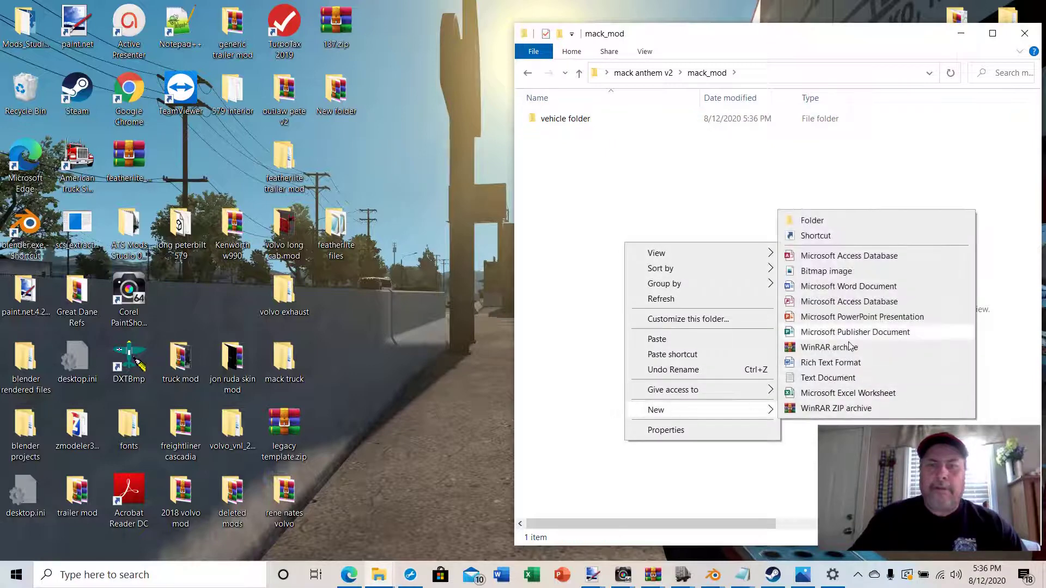
click(787, 220)
text(m)
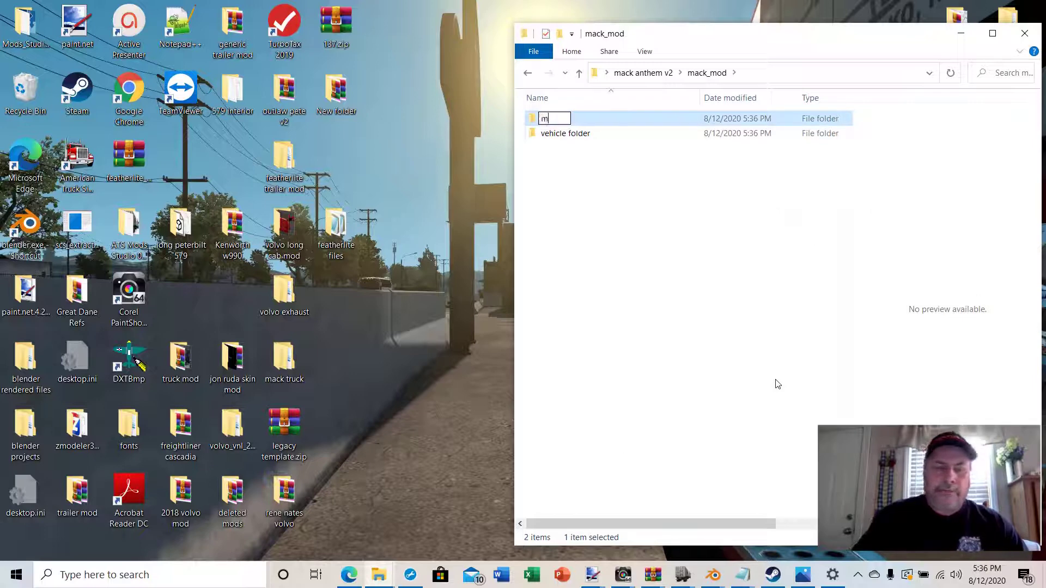
text(aterial)
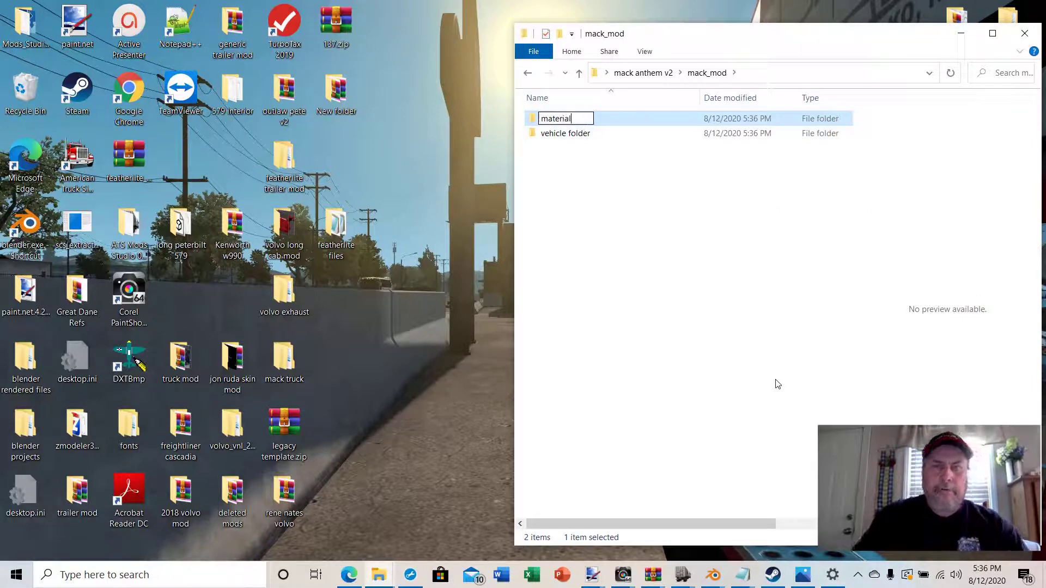
click(686, 369)
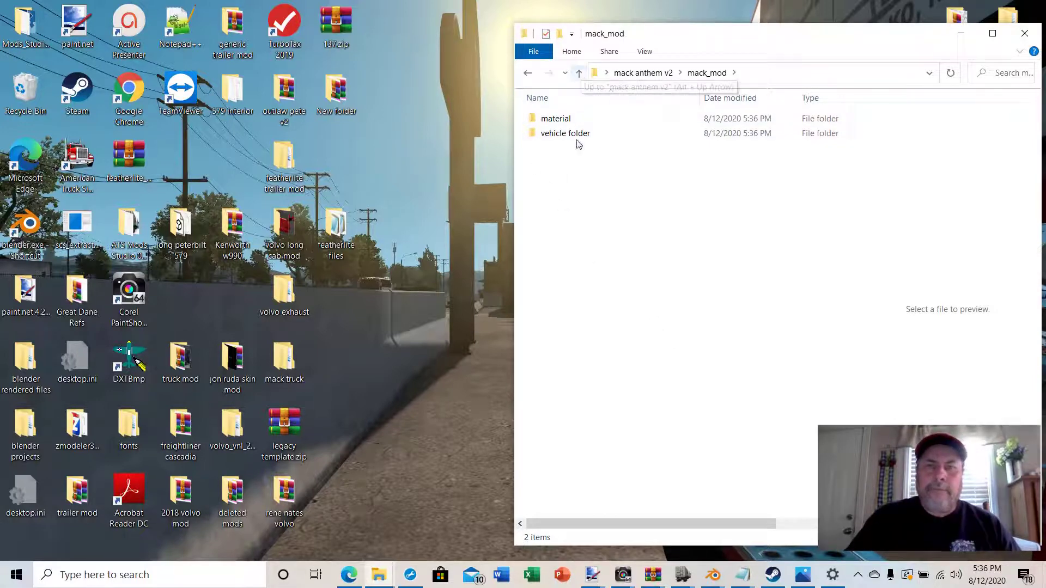
Step: Create a new folder named "base_files folder" inside the mack_mod folder
right_click(553, 197)
mouse_move(583, 364)
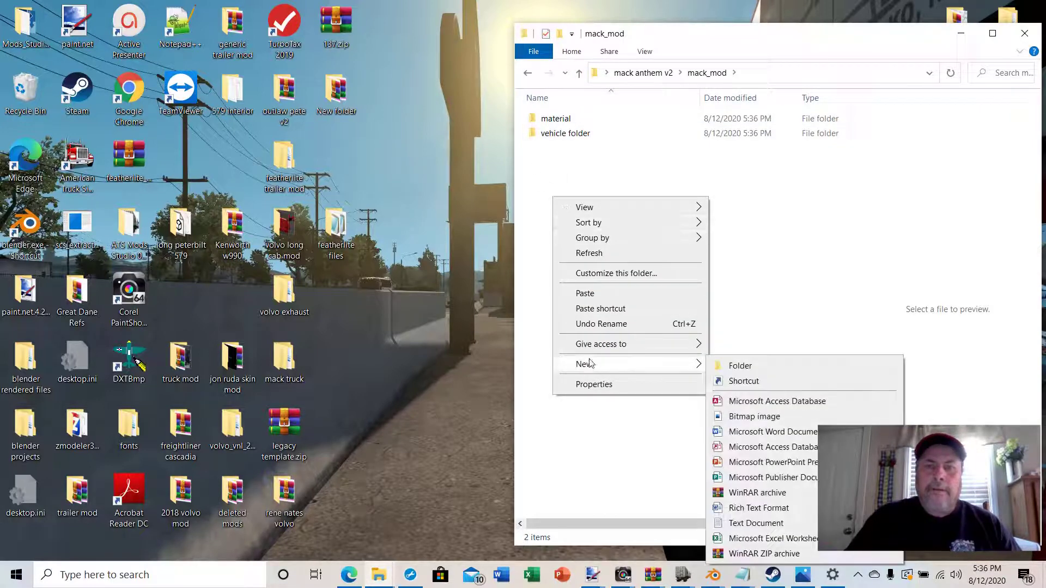
click(739, 365)
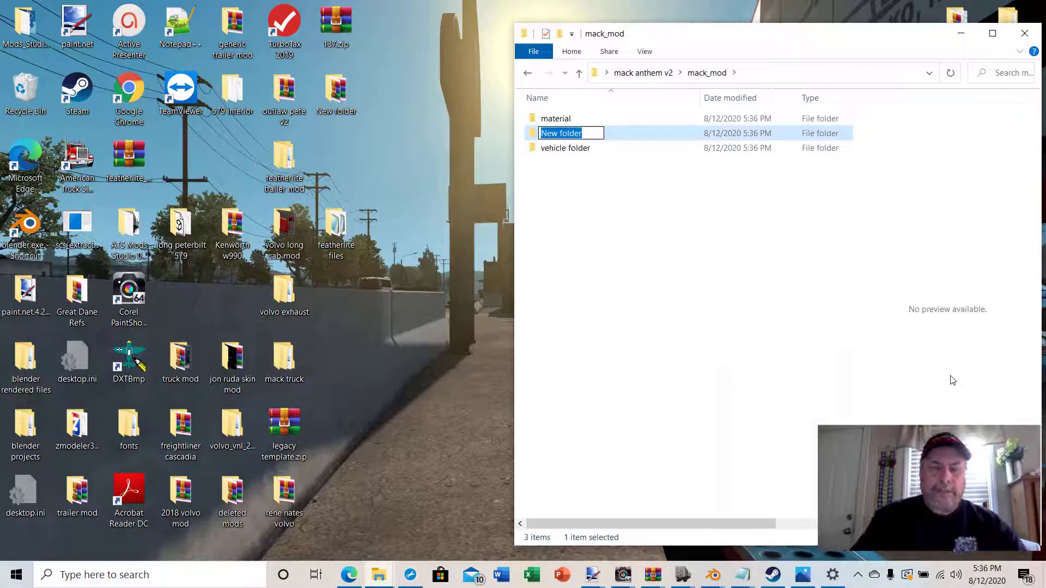
text(base)
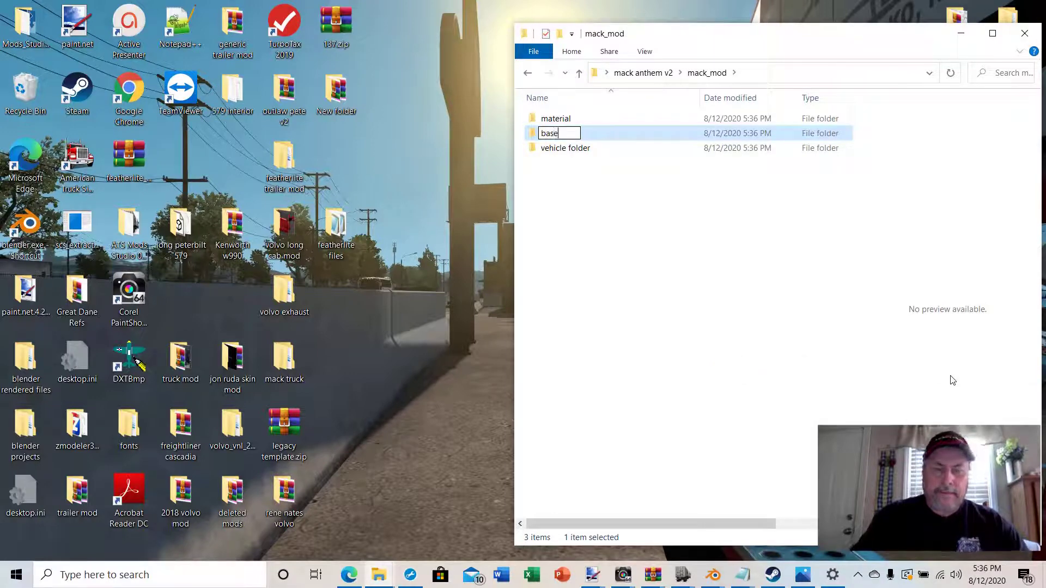
text(_files)
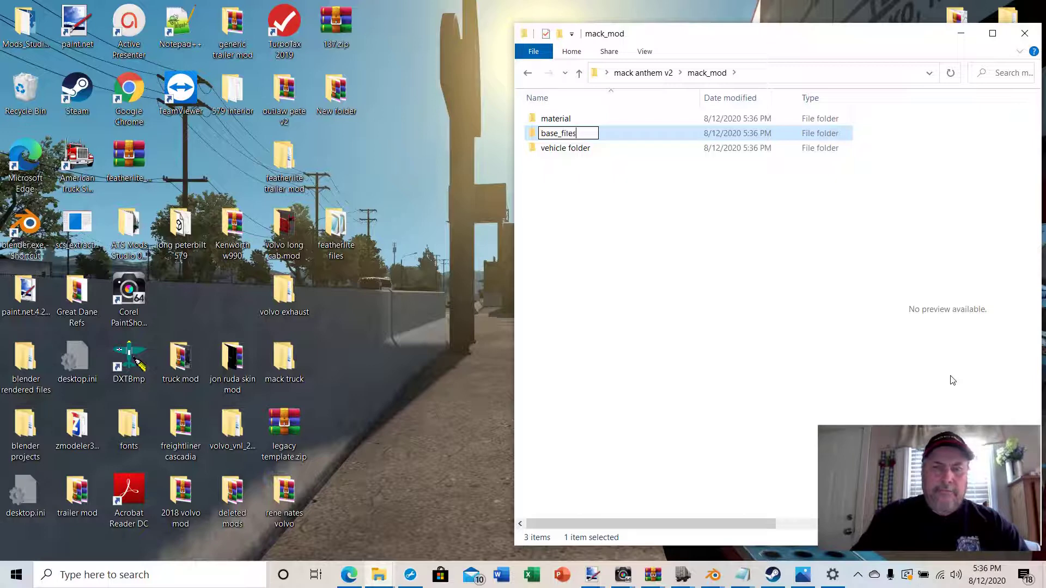
text( fol)
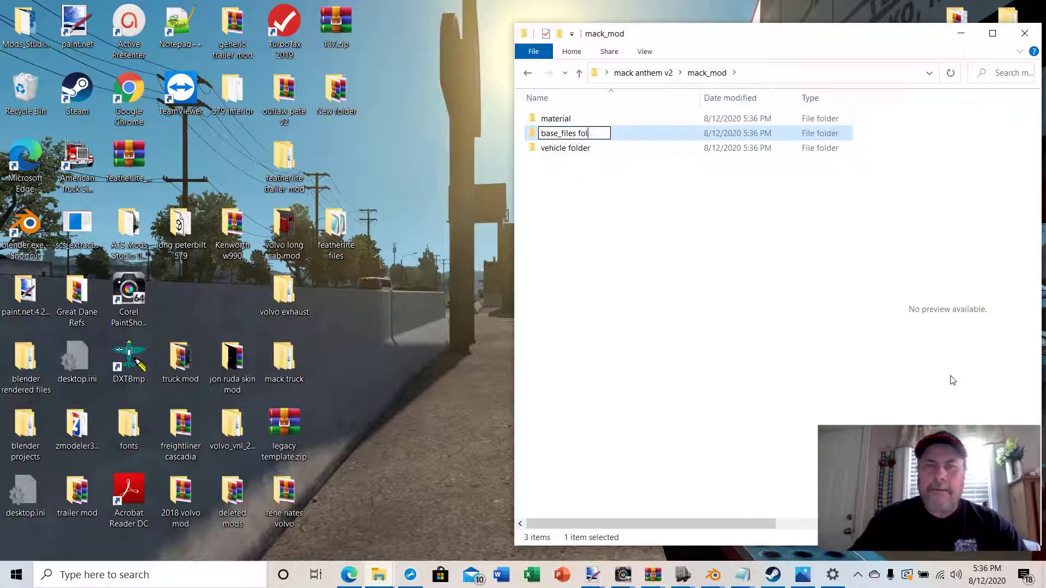
text(eder)
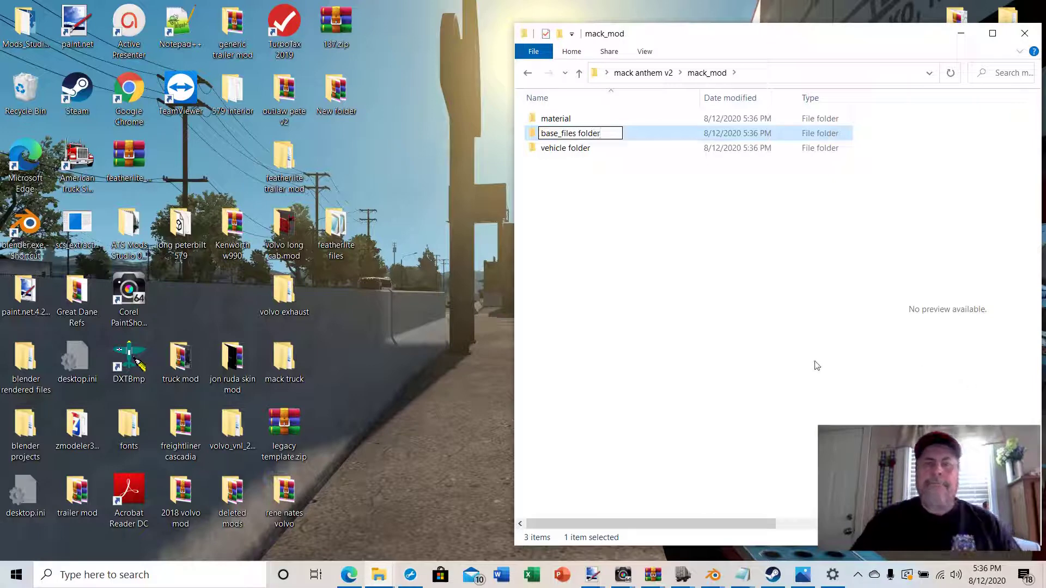
key(Return)
click(697, 389)
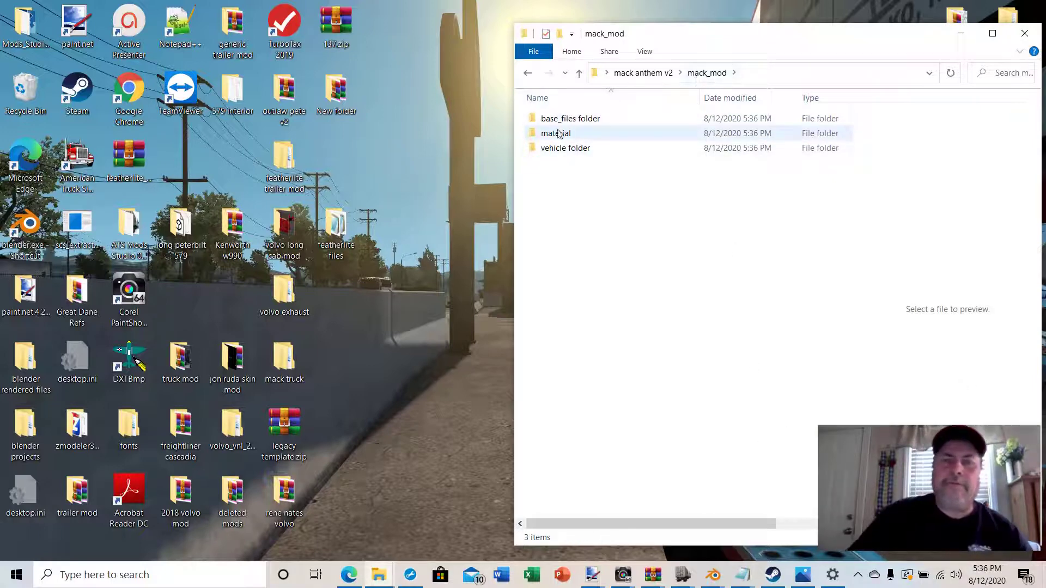
Step: Rename the "base_files folder" folder in mack_mod as "base_files"
right_click(592, 120)
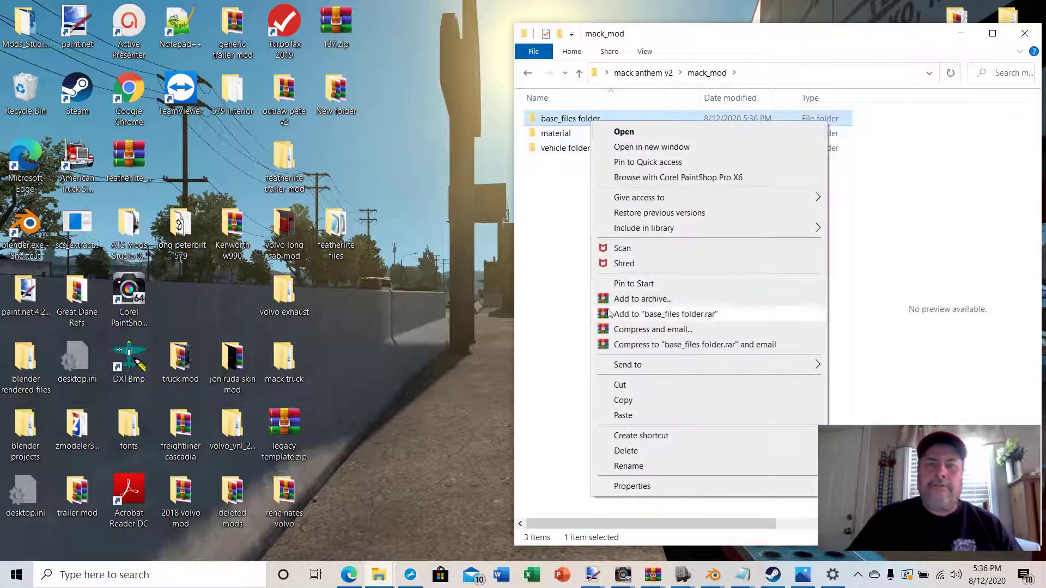
click(628, 467)
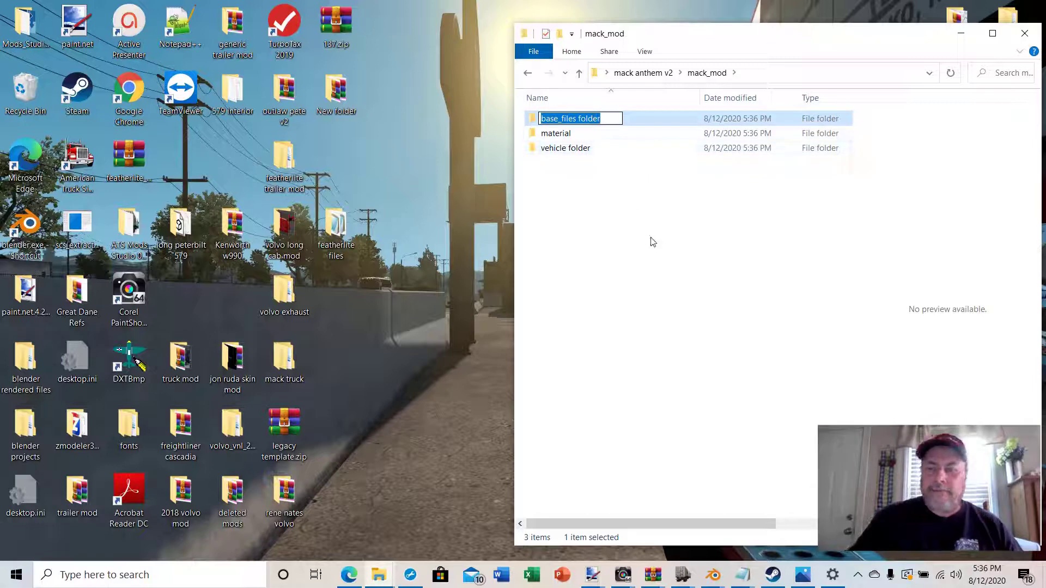
click(614, 119)
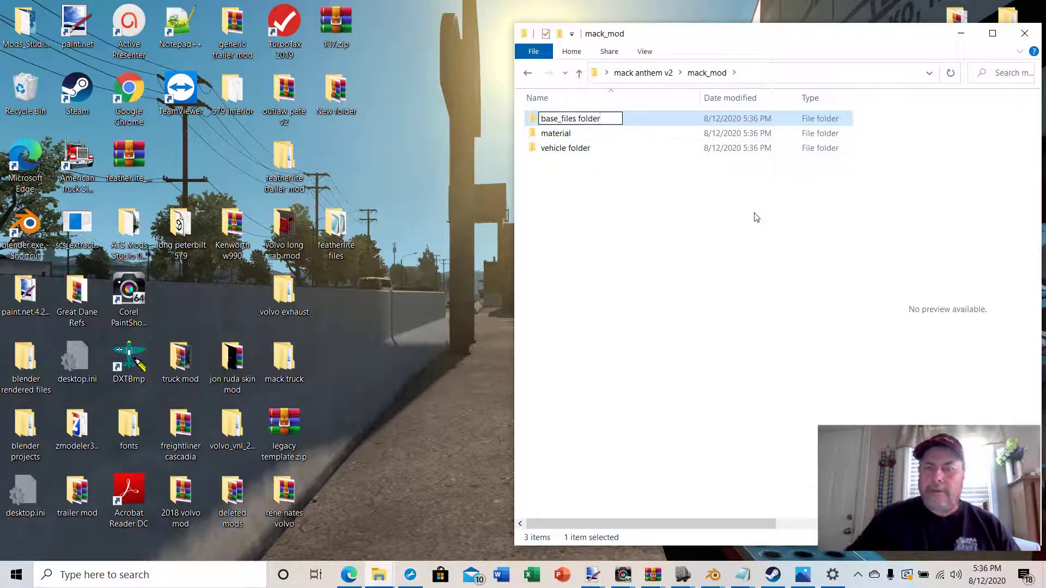
key(BackSpace)
key(BackSpace)
key(BackSpace)
key(BackSpace)
key(BackSpace)
key(BackSpace)
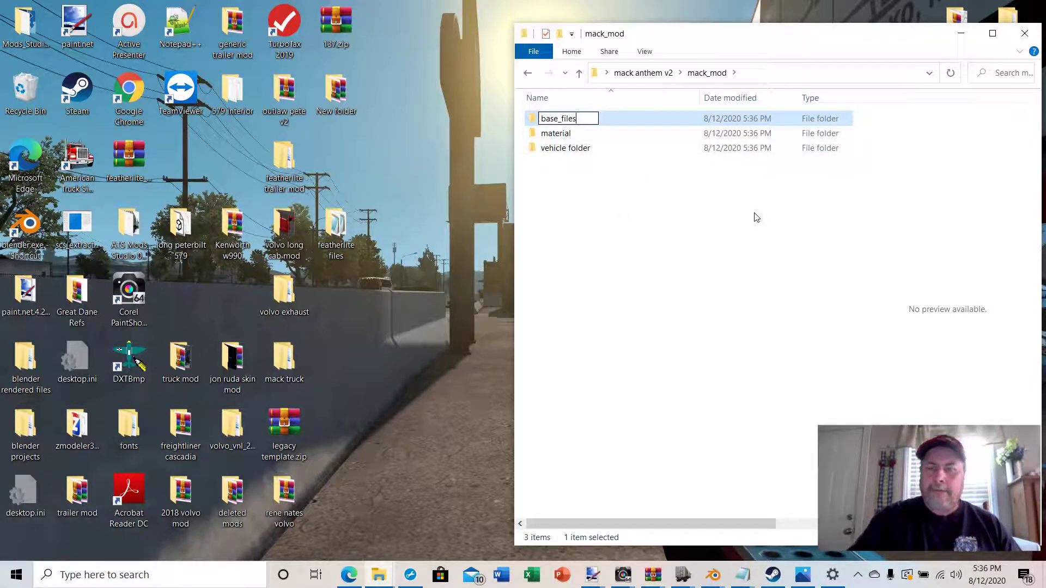
key(Return)
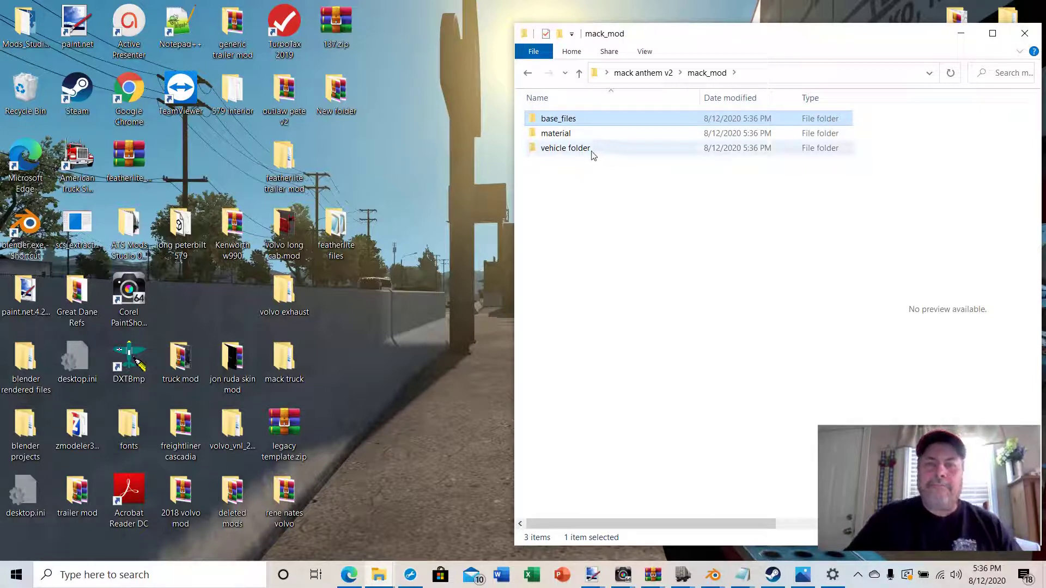
Step: Rename the "vehicle folder" folder in mack_mod as "vehicle"
right_click(568, 155)
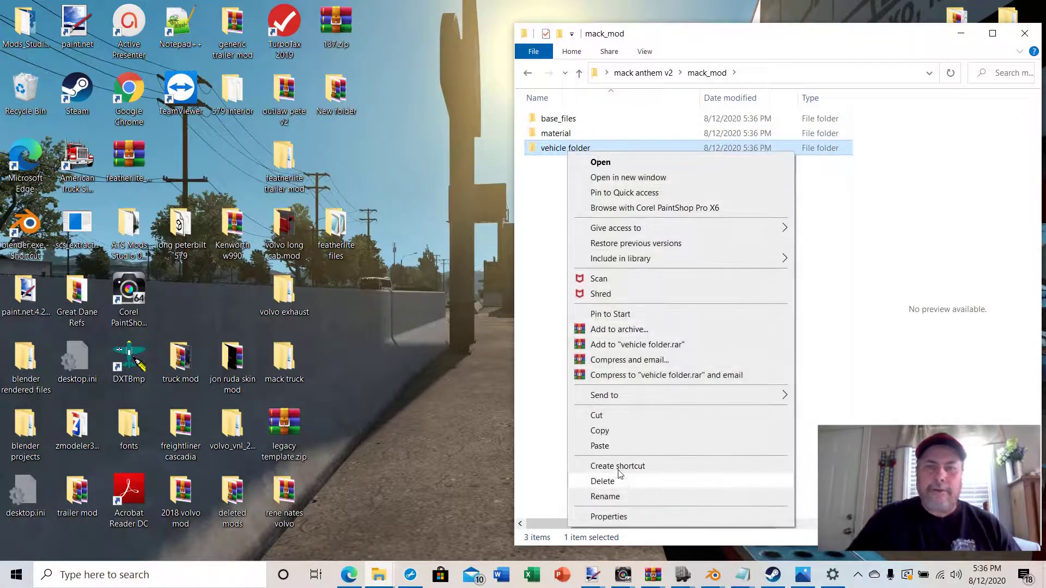
click(622, 498)
key(End)
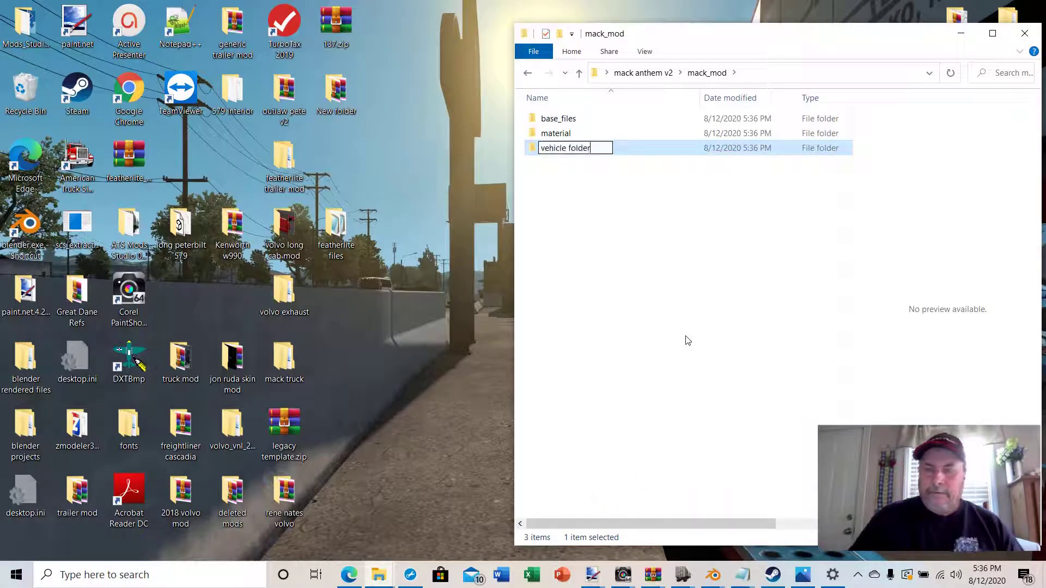
key(BackSpace)
key(BackSpace)
key(BackSpace)
key(BackSpace)
key(BackSpace)
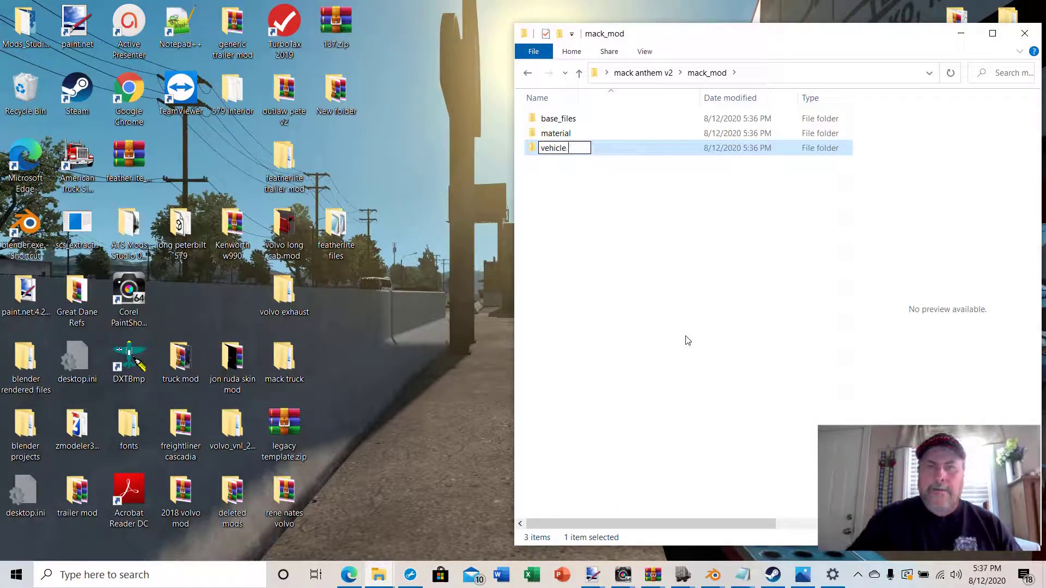
click(624, 338)
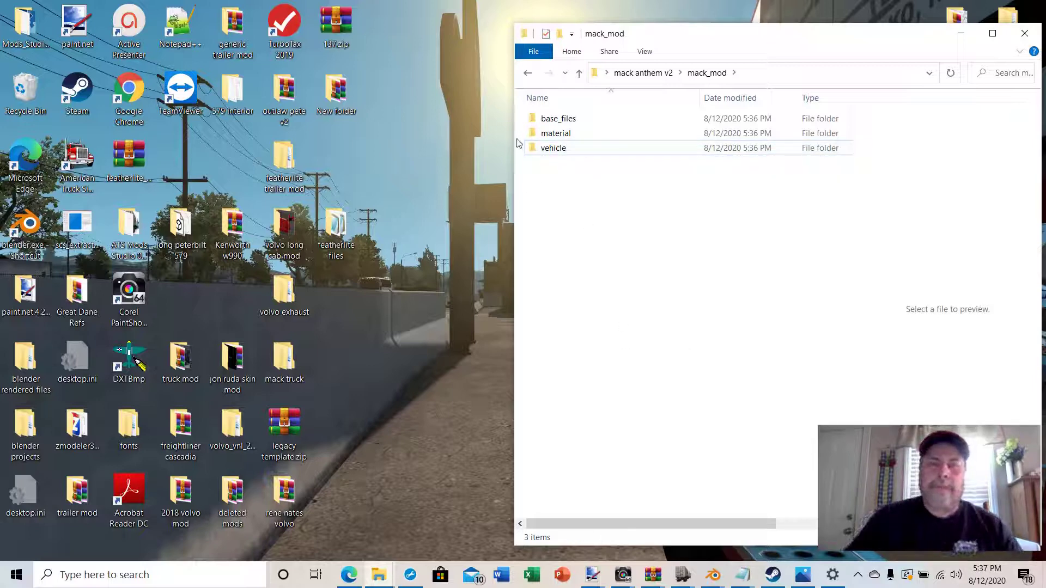
Step: Move the material and vehicle folders in mack_mod into the base_files folder
drag(522, 130, 552, 119)
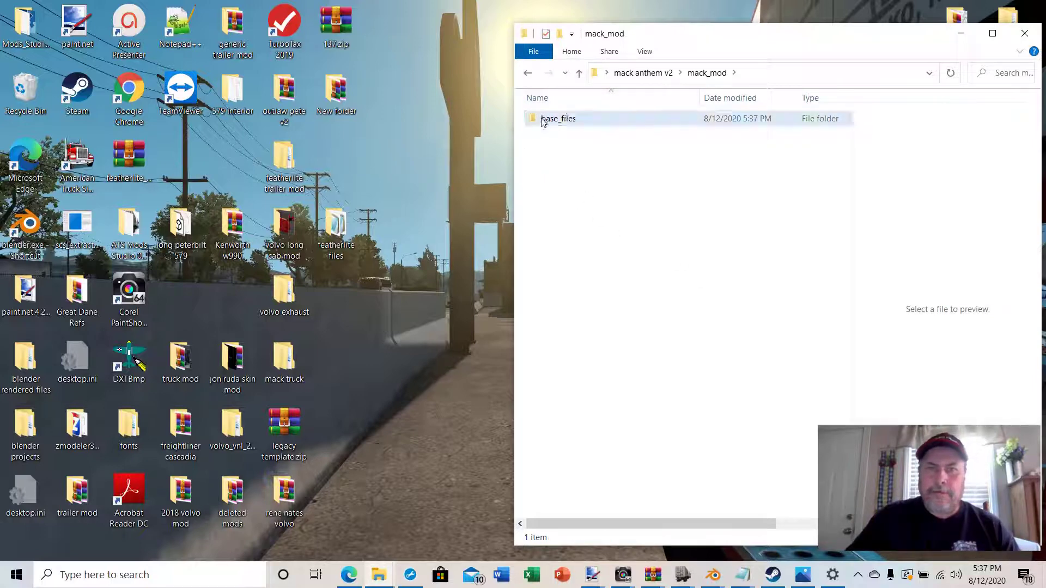
Step: Return to the mack anthem v2 folder and open its extracted vehicle folder
click(579, 74)
double_click(550, 222)
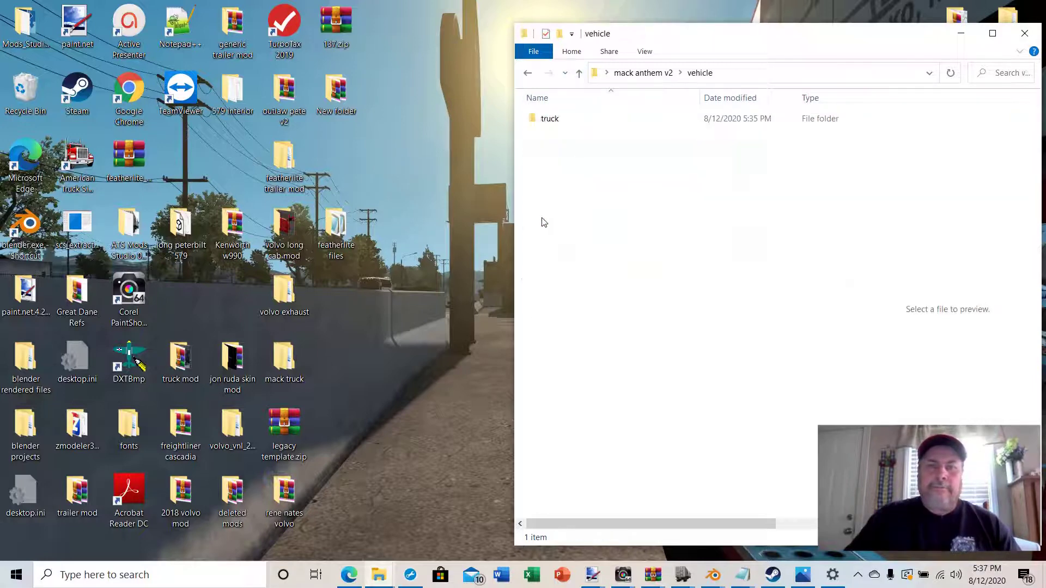
click(579, 73)
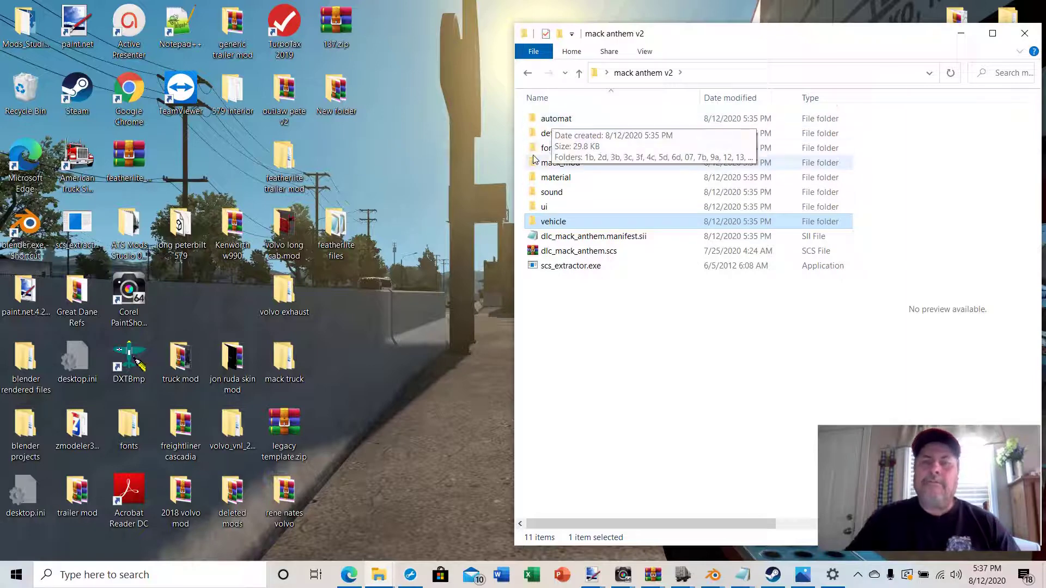
double_click(534, 226)
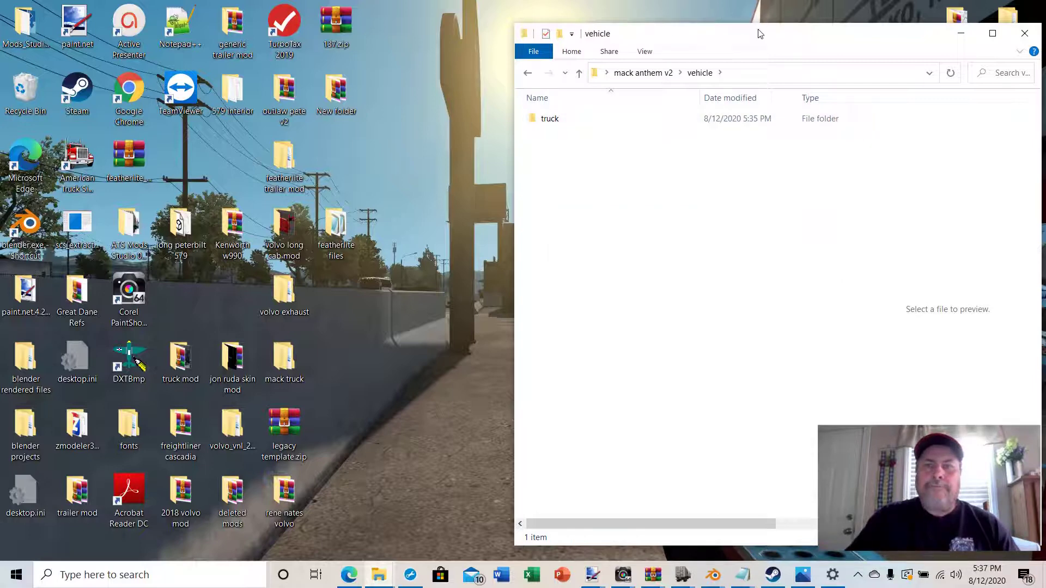
Step: Open mack anthem v2 in a second window beside the vehicle folder window and open mack_mod in it
drag(766, 34, 236, 29)
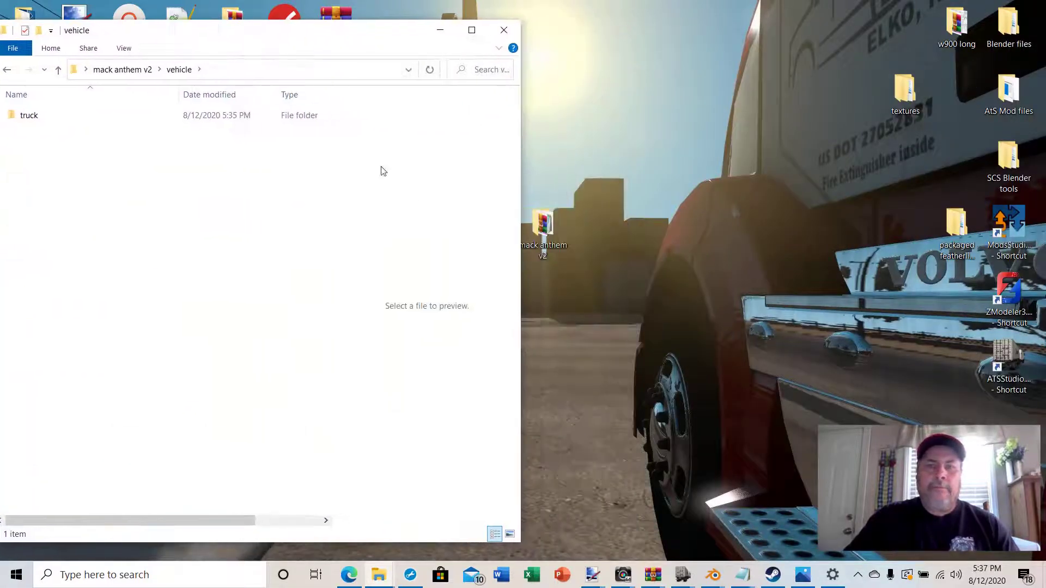
double_click(528, 229)
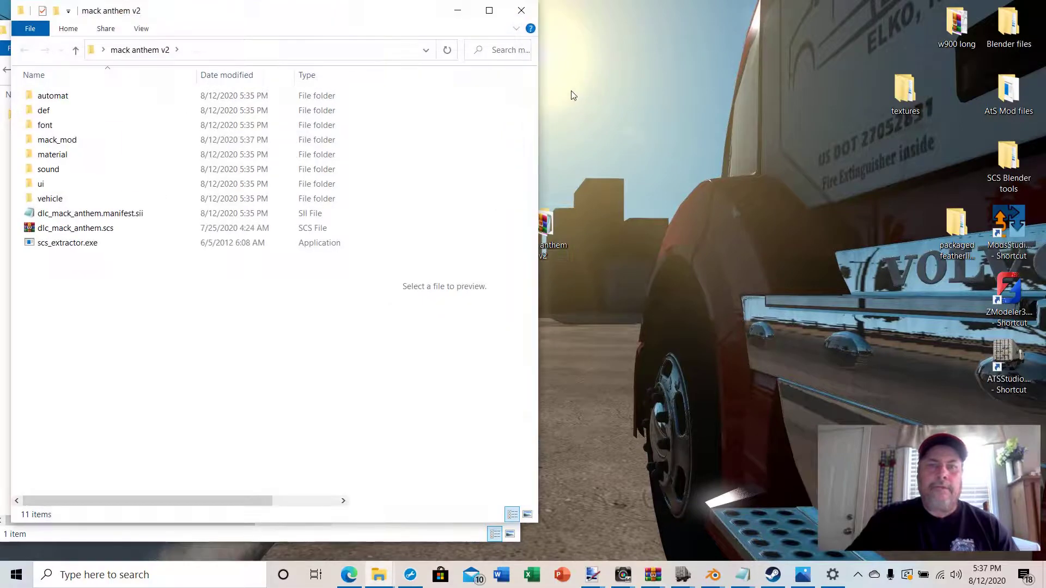
drag(335, 16, 865, 42)
drag(318, 27, 337, 28)
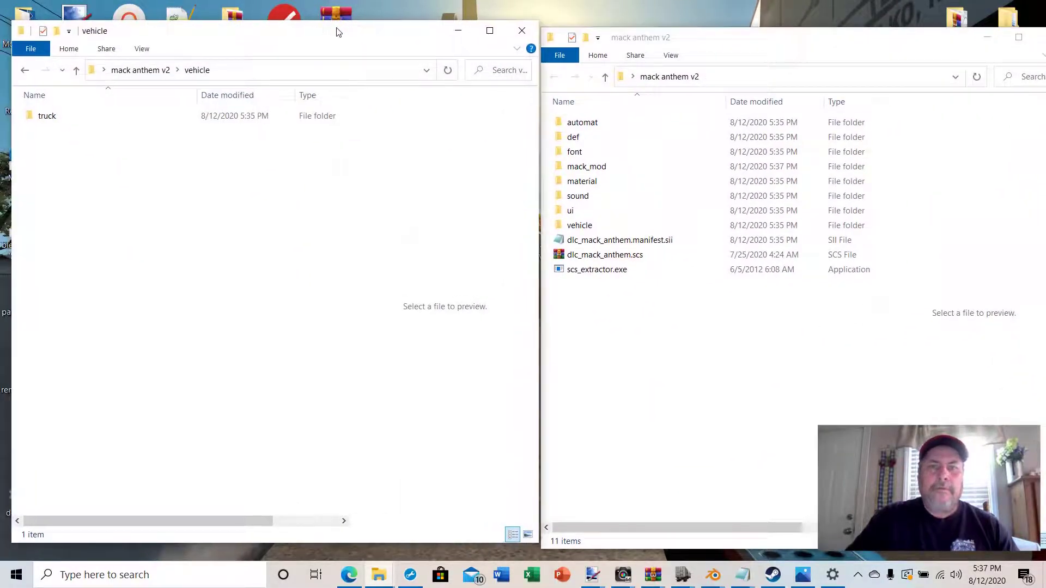
double_click(581, 167)
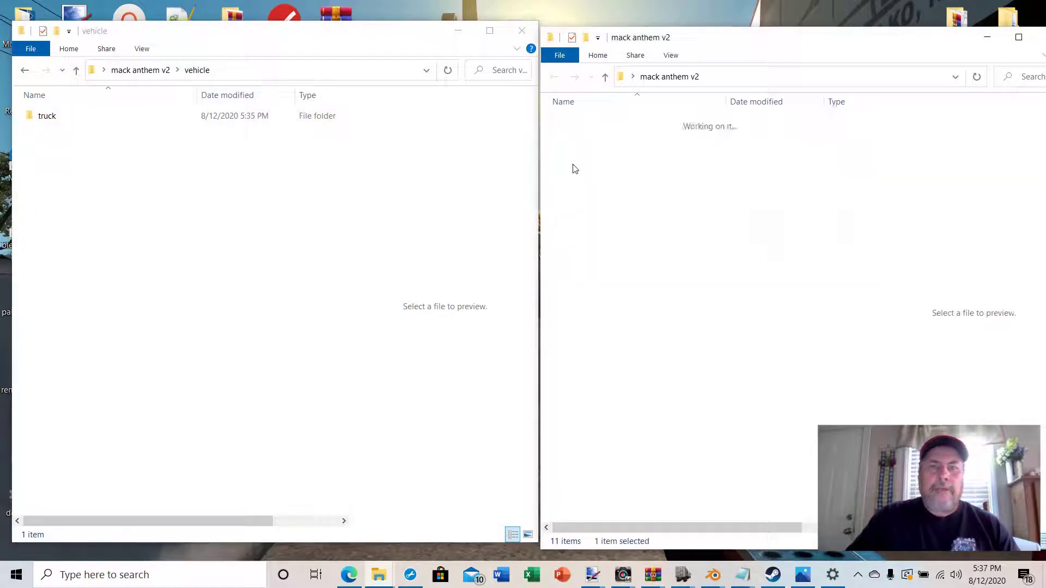
Step: Create a folder named truck in mack_mod's base_files vehicle folder and open the truck folder in both windows
double_click(568, 124)
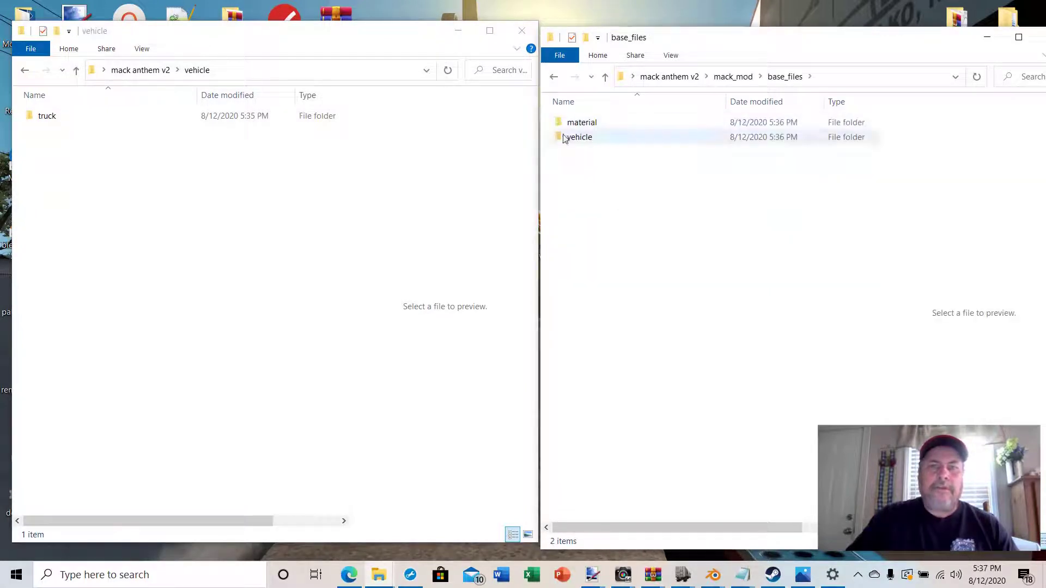
double_click(572, 138)
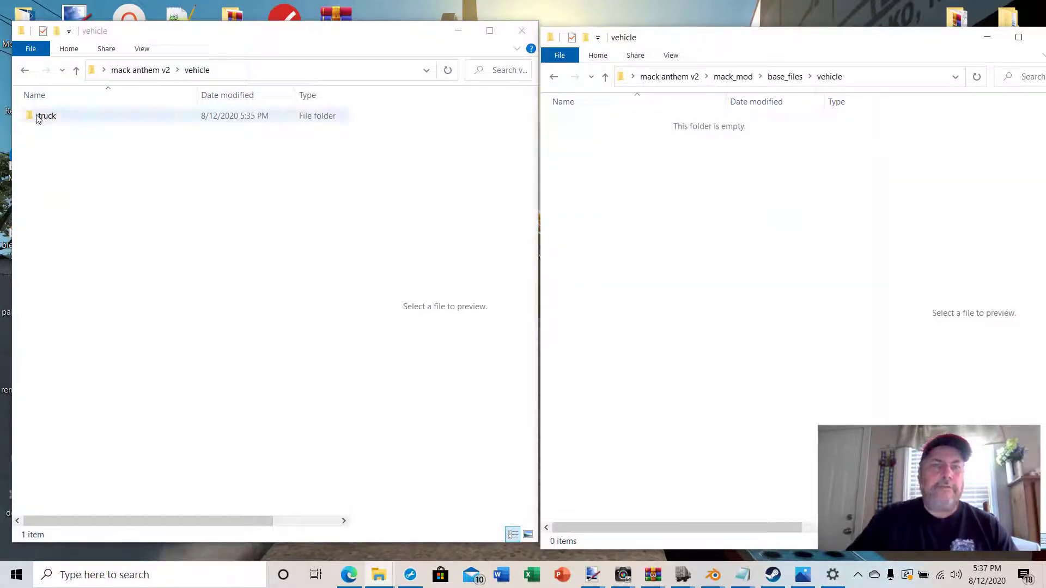
right_click(624, 226)
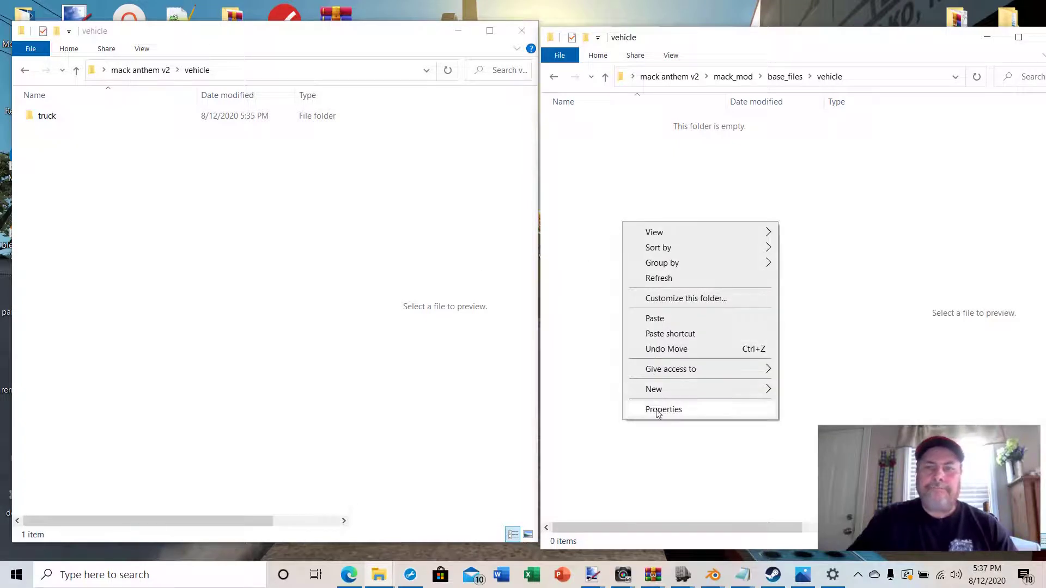
mouse_move(651, 376)
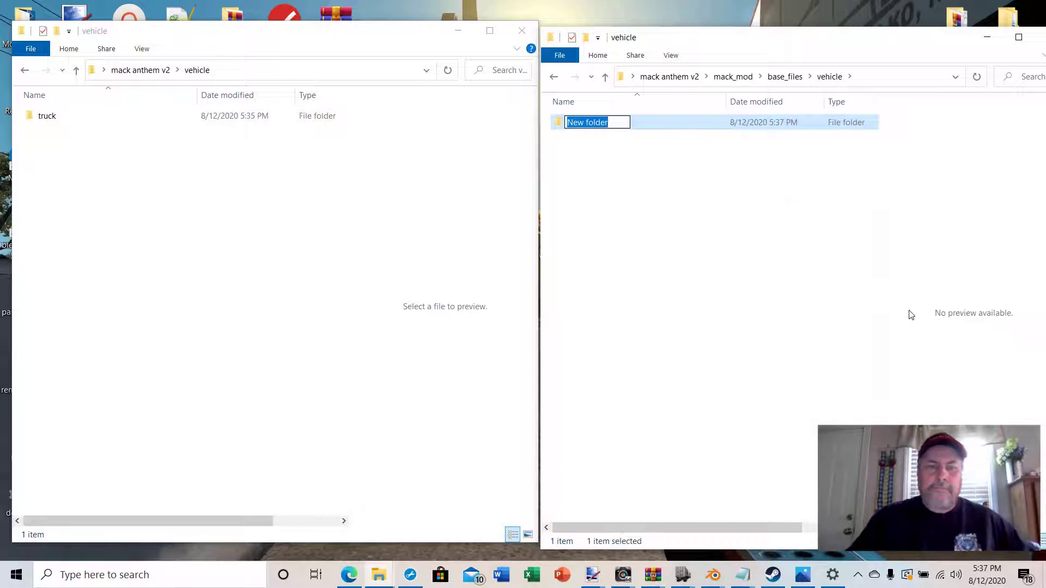
text(truck)
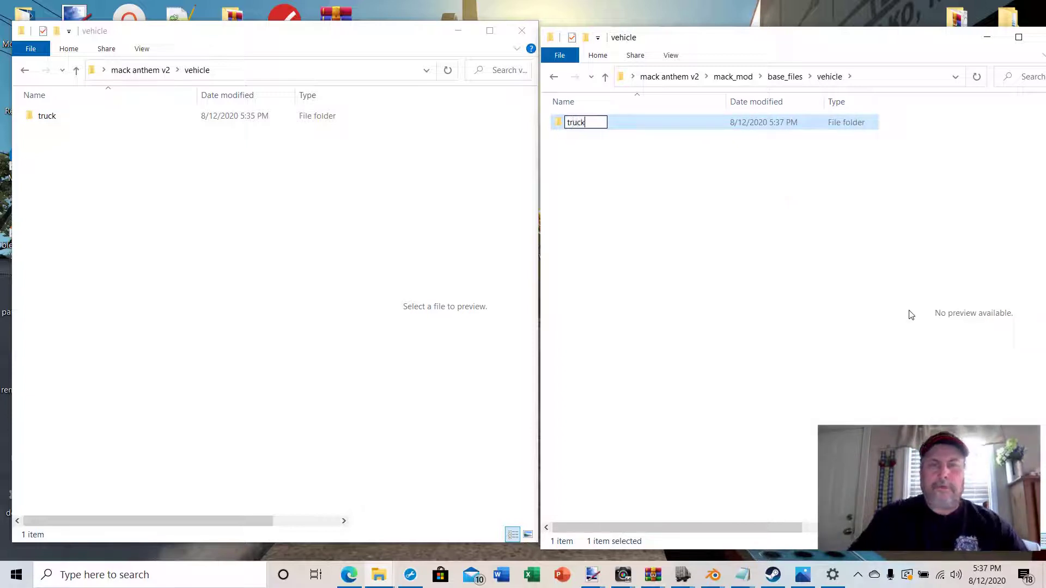
click(791, 364)
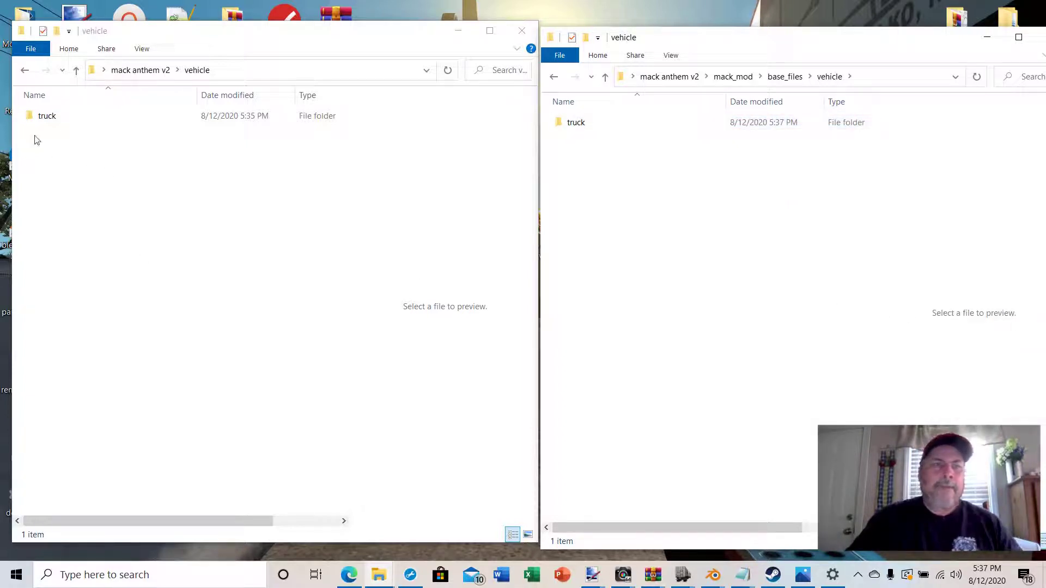
double_click(33, 117)
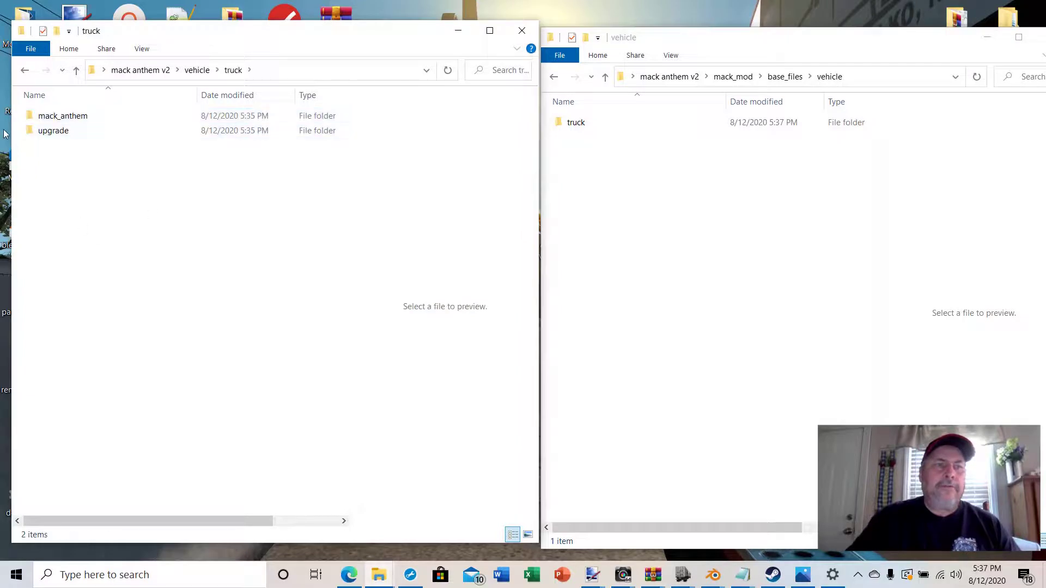
double_click(561, 125)
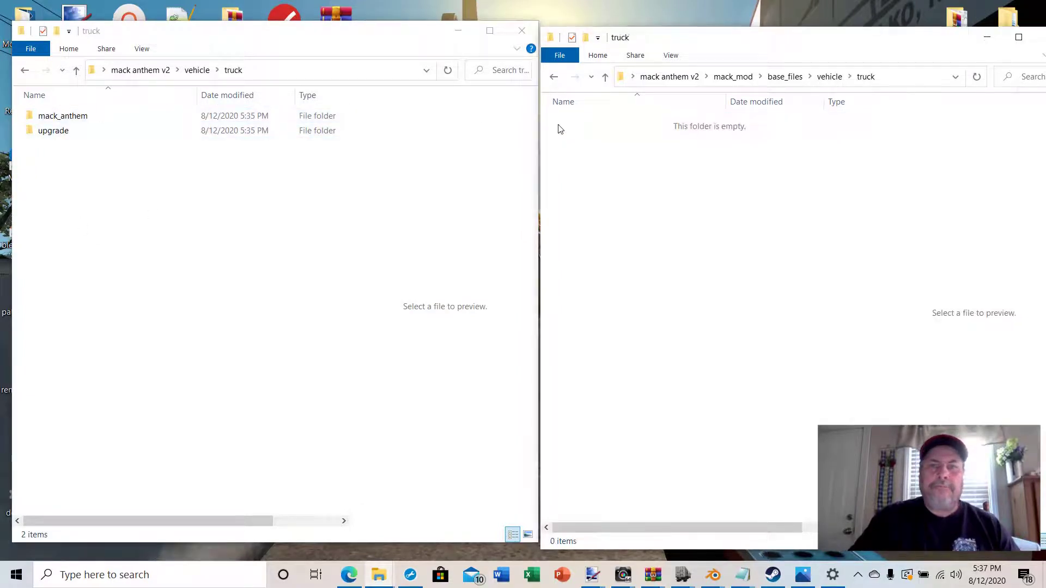
Step: Look through the extracted upgrade folder down to the paintjob mack_anthem subfolders, and return to the extracted truck folder
double_click(33, 133)
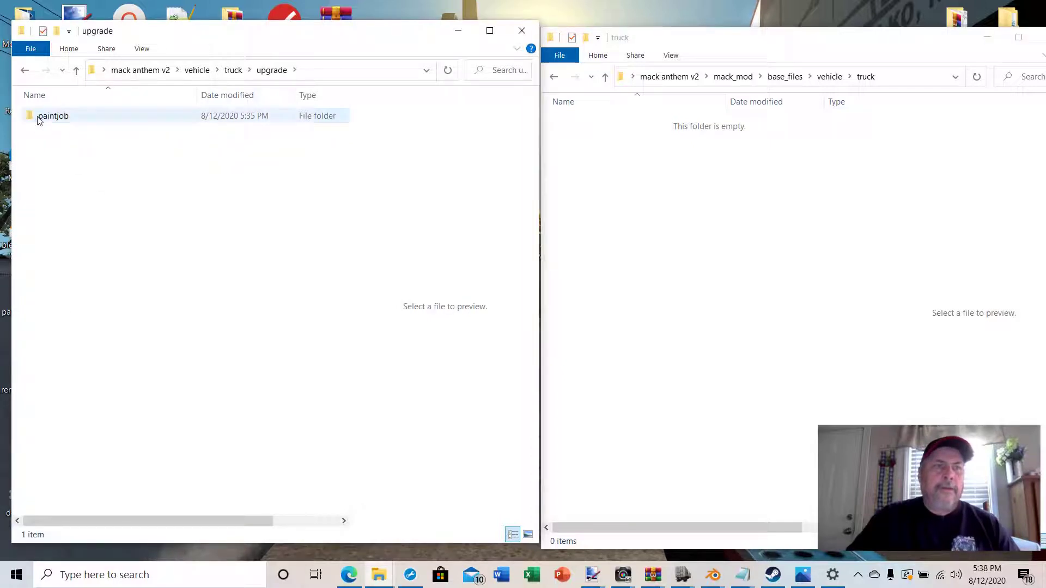
click(37, 117)
double_click(37, 118)
double_click(33, 115)
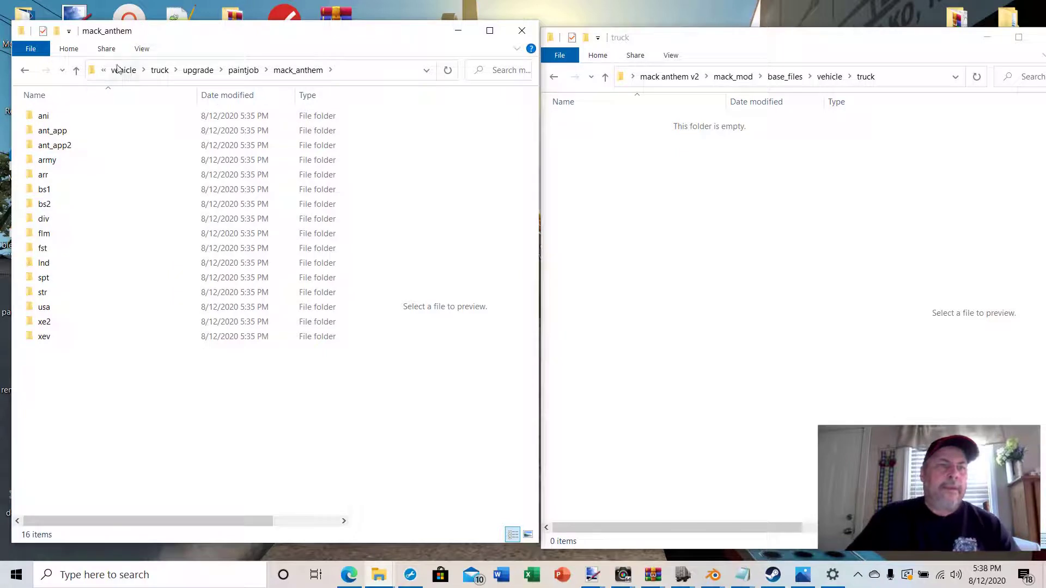
click(77, 72)
click(77, 72)
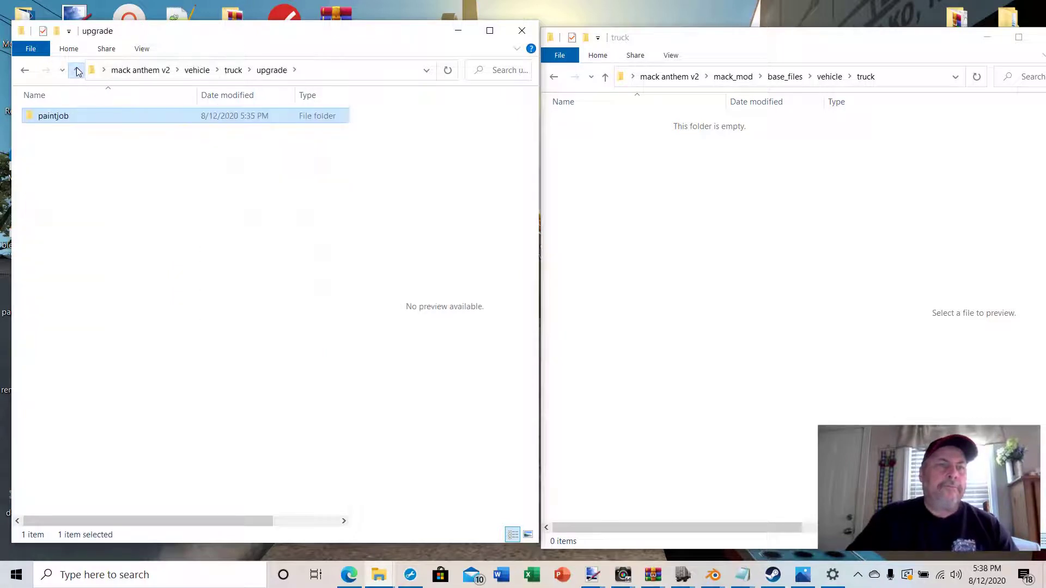
click(76, 72)
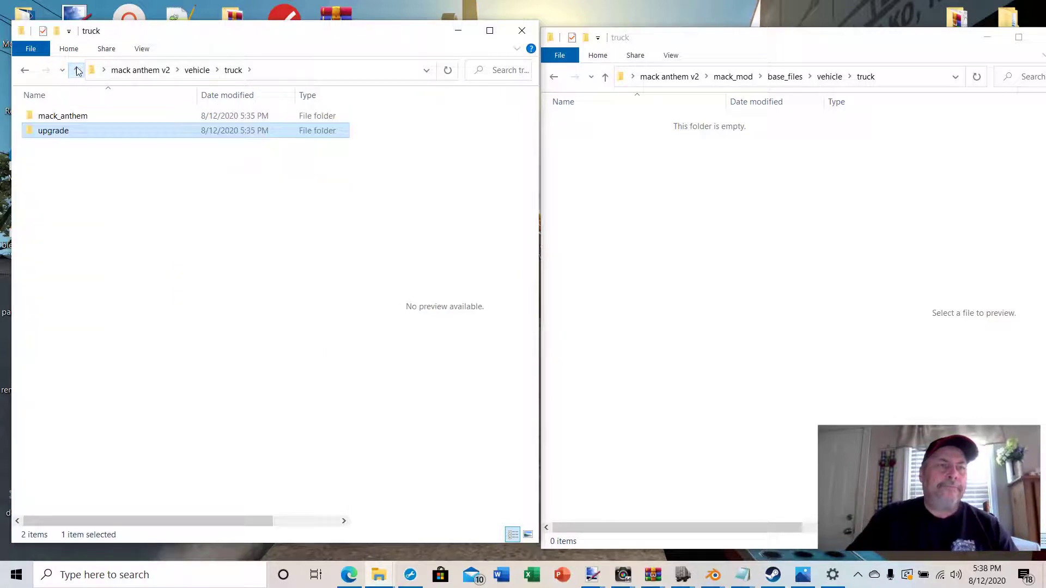
double_click(42, 136)
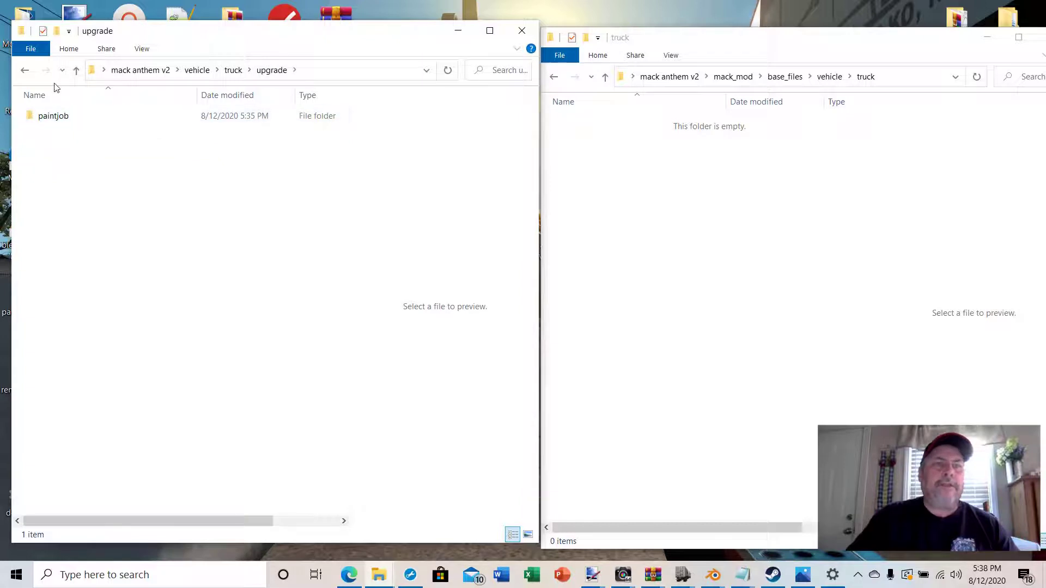
click(76, 72)
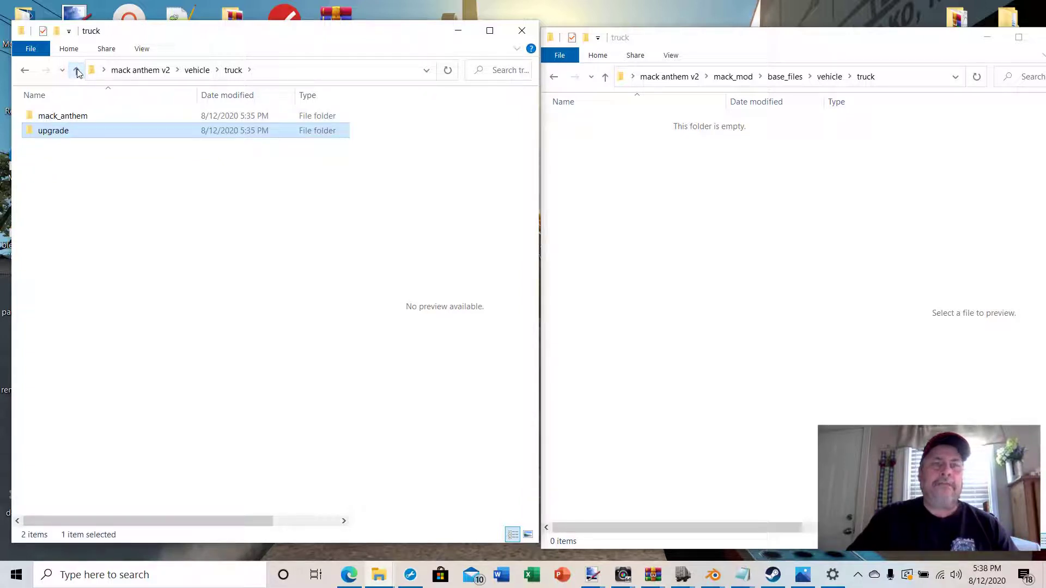
Step: Look over the subfolders and texture files in the extracted truck's mack_anthem folder and return to the truck folder
double_click(39, 121)
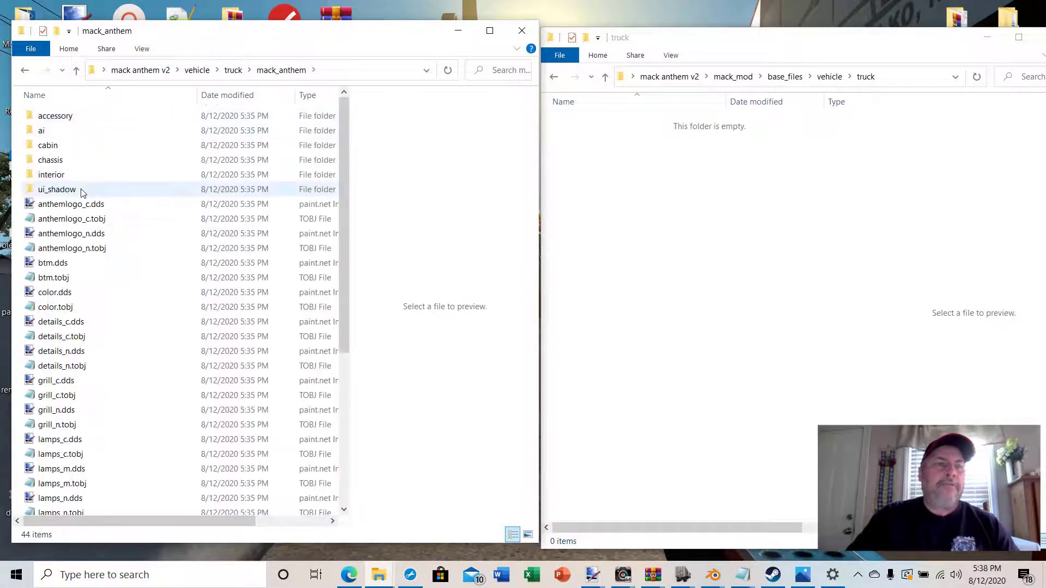
mouse_move(342, 116)
mouse_down()
mouse_move(347, 335)
mouse_move(345, 120)
mouse_up()
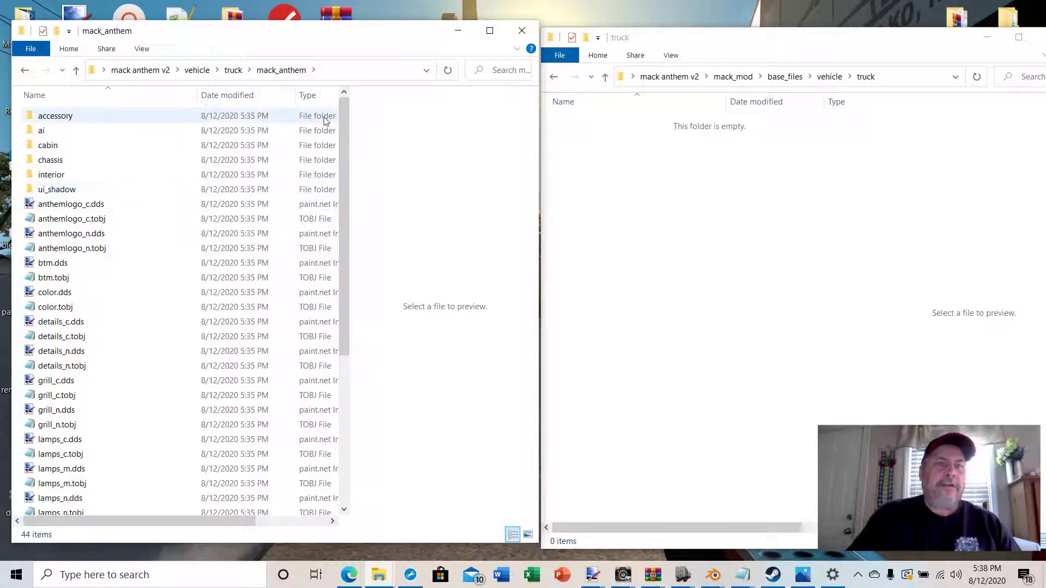
drag(343, 107, 349, 150)
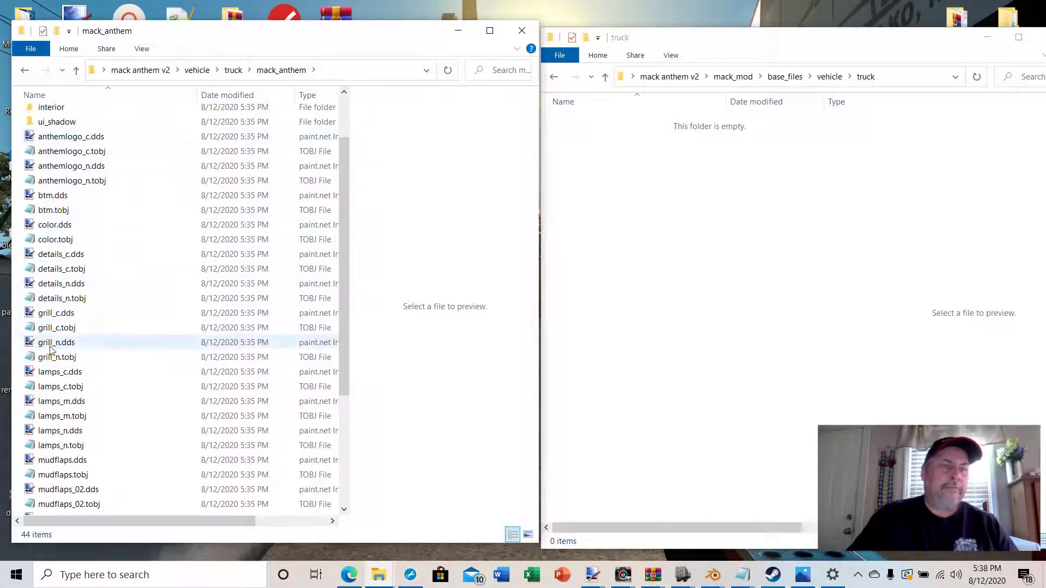
drag(342, 201, 235, 70)
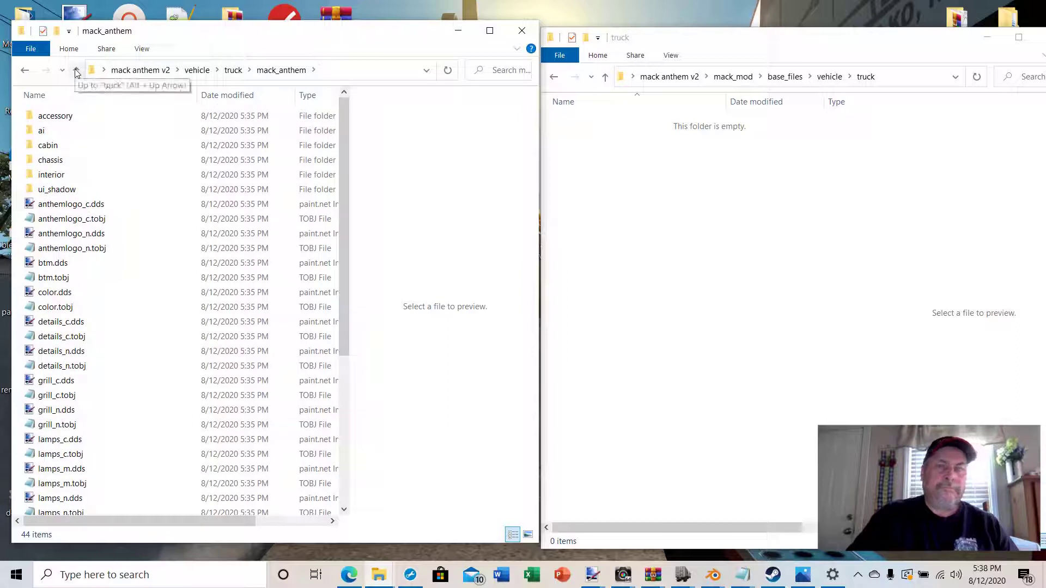
click(76, 71)
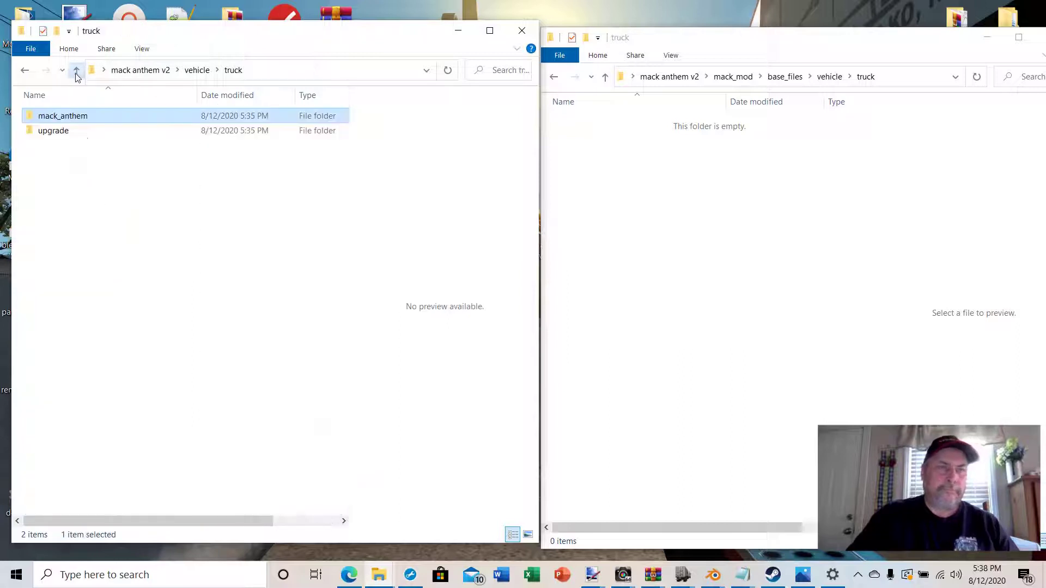
Step: Copy the extracted mack_anthem folder into the empty truck folder in mack_mod
right_click(36, 120)
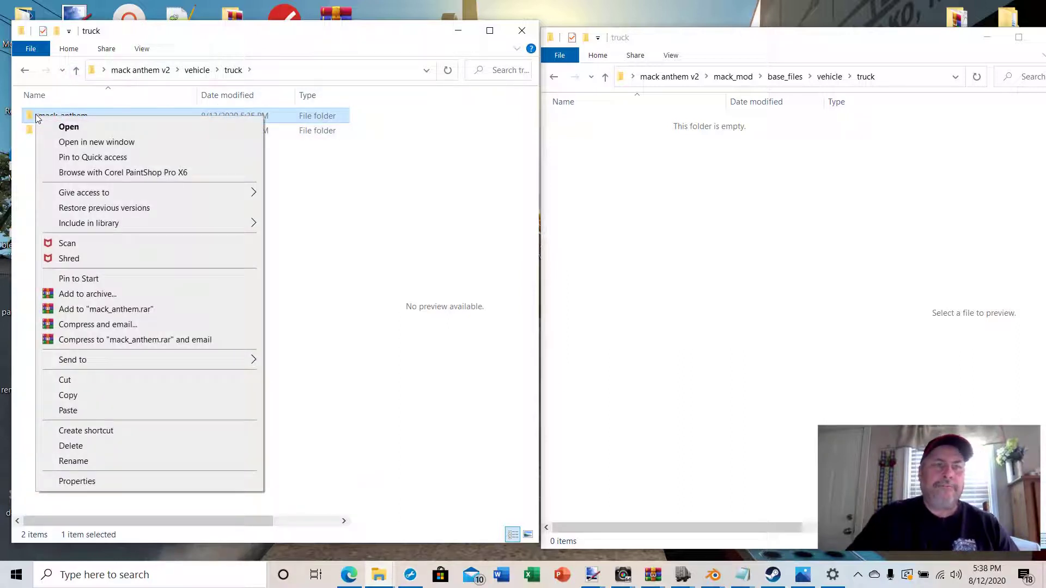
click(68, 396)
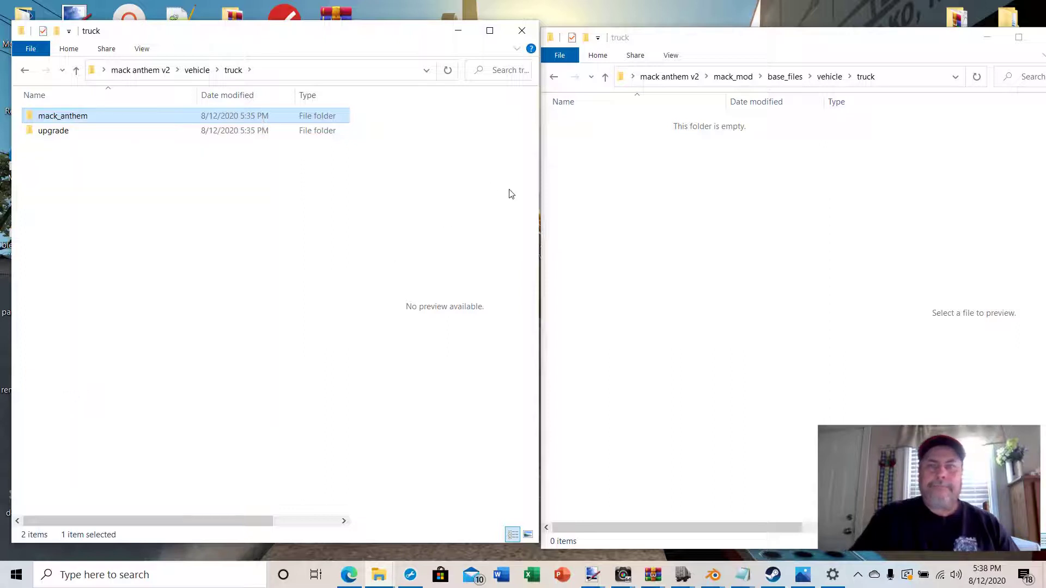
right_click(628, 199)
mouse_move(674, 368)
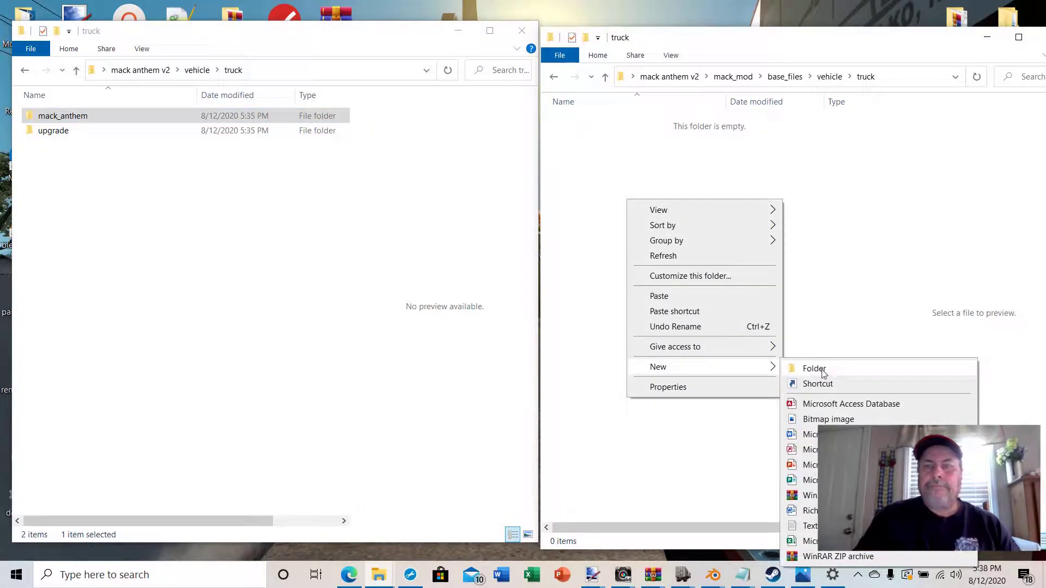
click(714, 299)
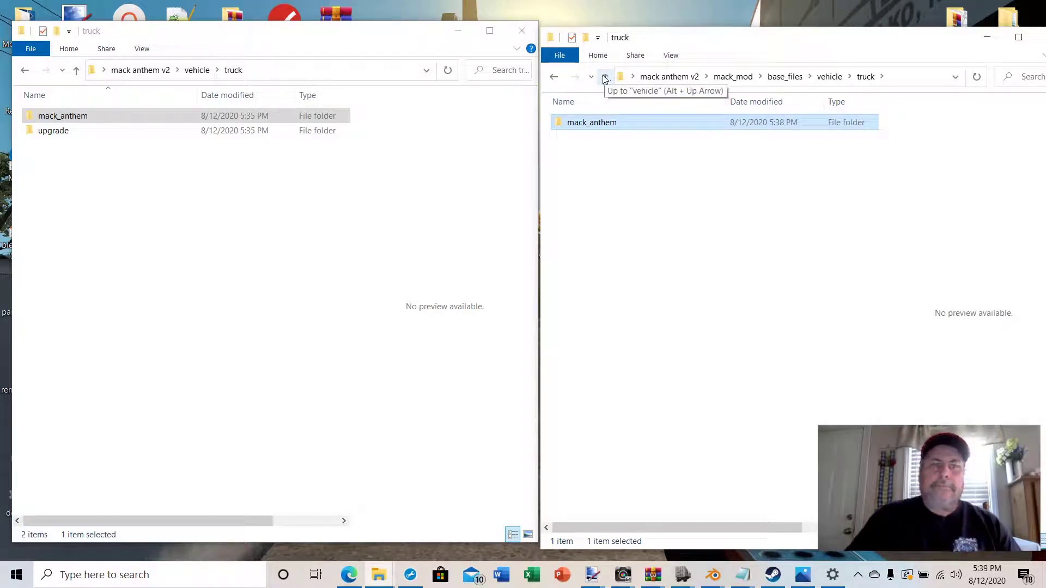
Step: Minimize the extracted files window and bring the other window from the truck folder up to mack_mod
click(459, 30)
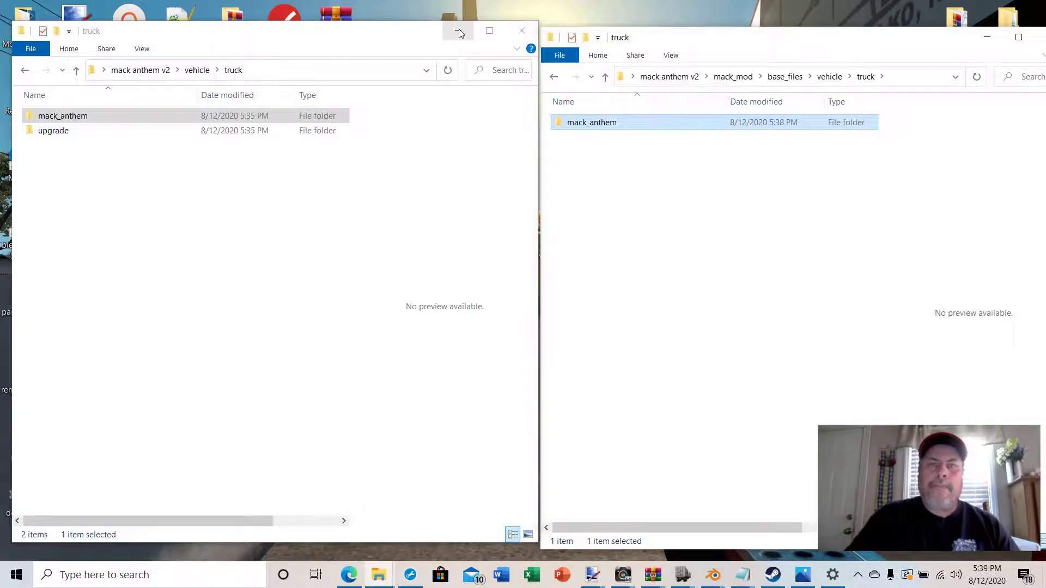
drag(743, 40, 438, 39)
click(301, 76)
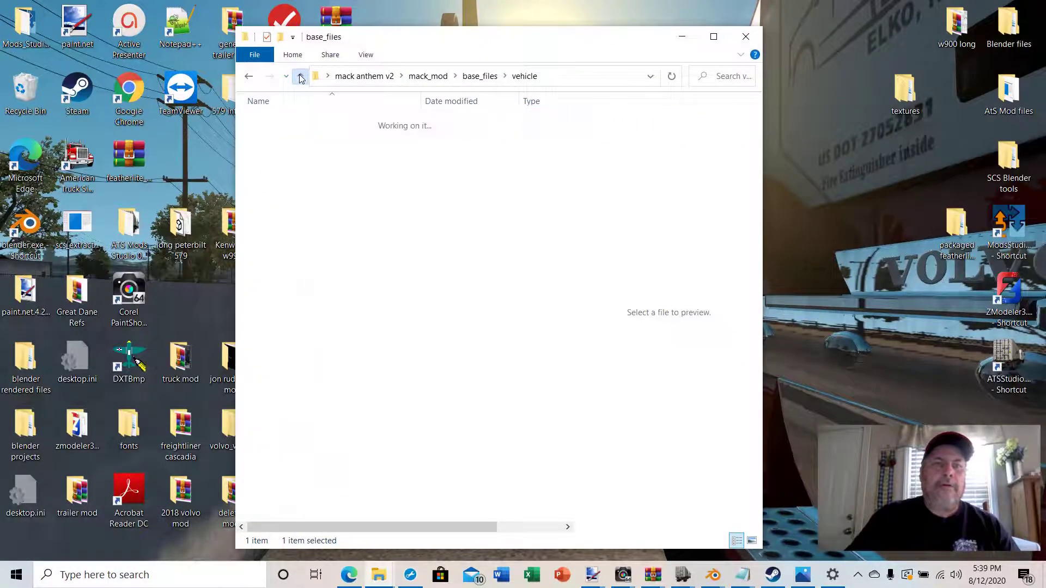
click(301, 76)
click(300, 76)
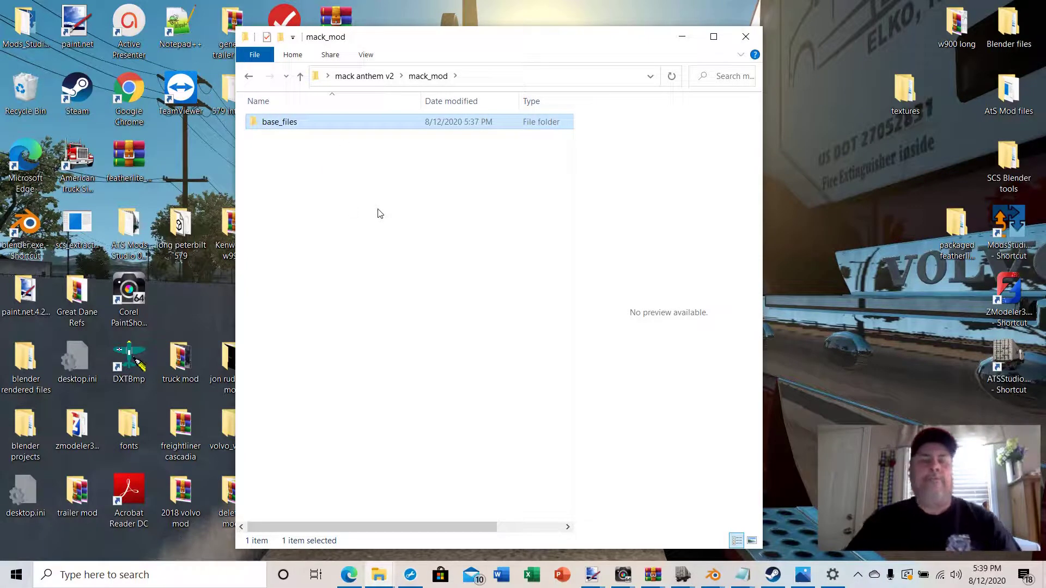
Step: Check the copied files in base_files, vehicle, truck, mack_anthem, including the contents of the cabin folder
double_click(270, 124)
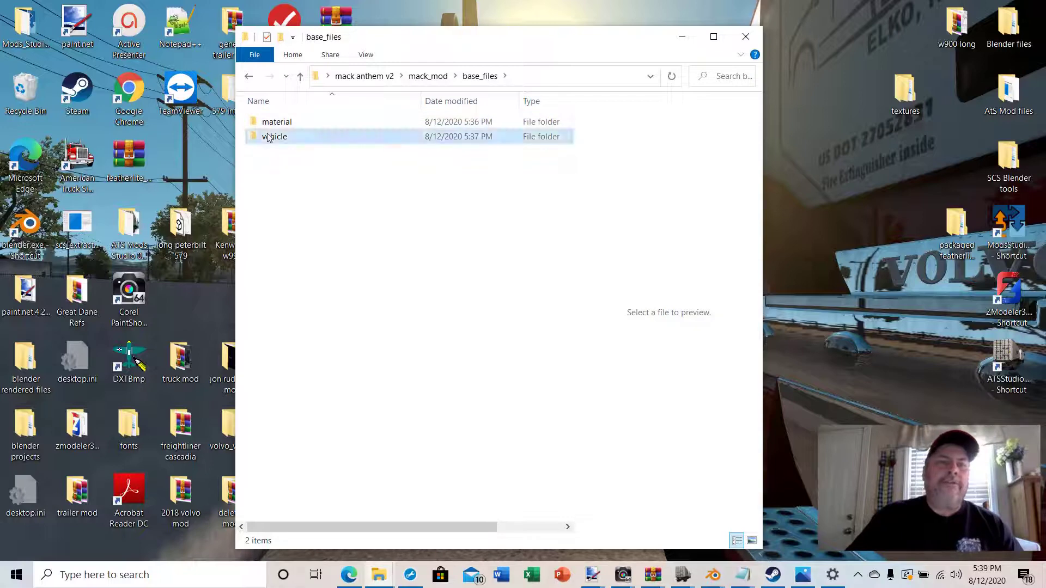
double_click(271, 136)
double_click(266, 129)
click(270, 125)
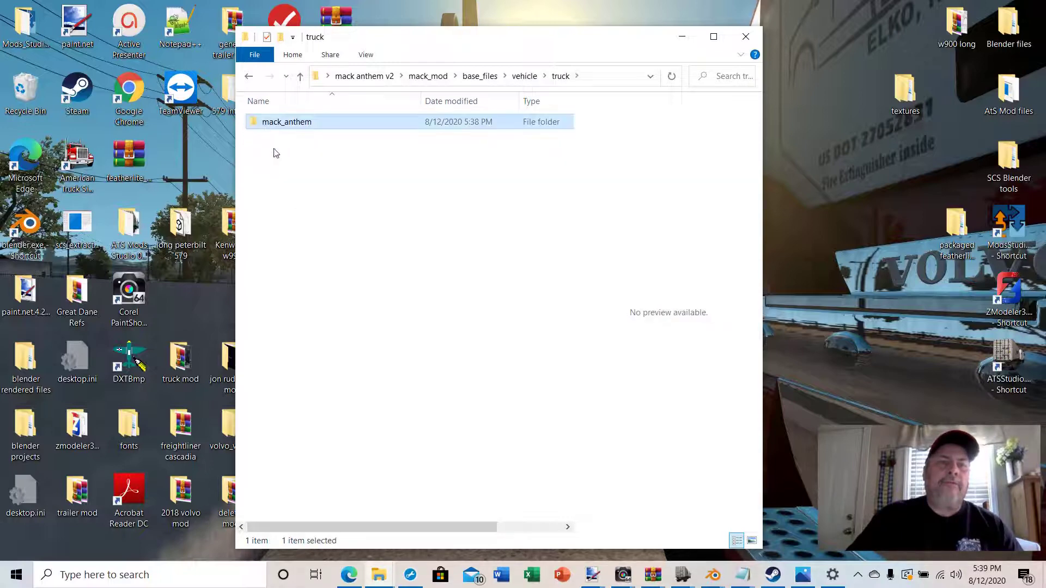
double_click(272, 128)
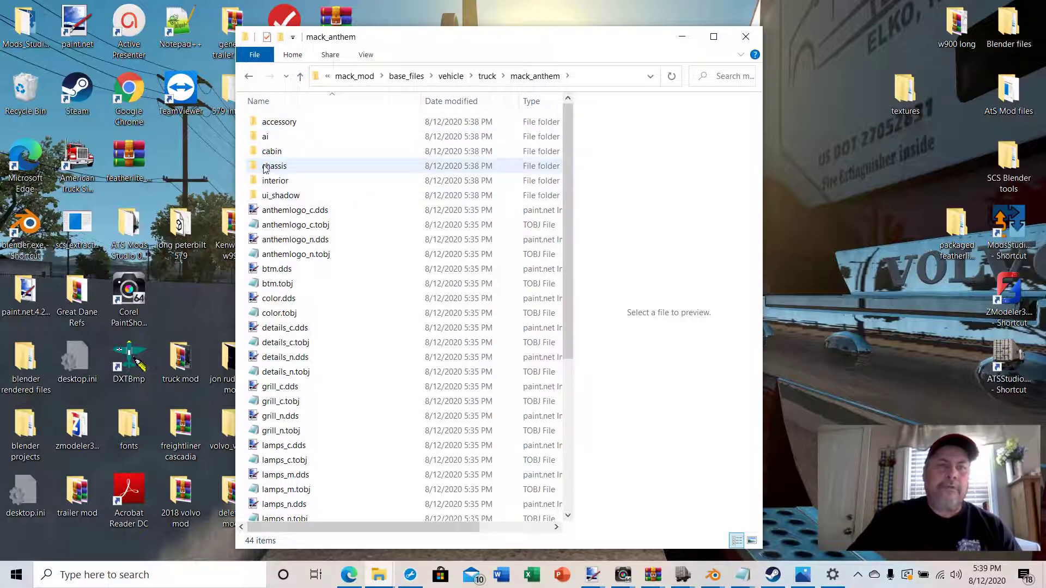
double_click(266, 151)
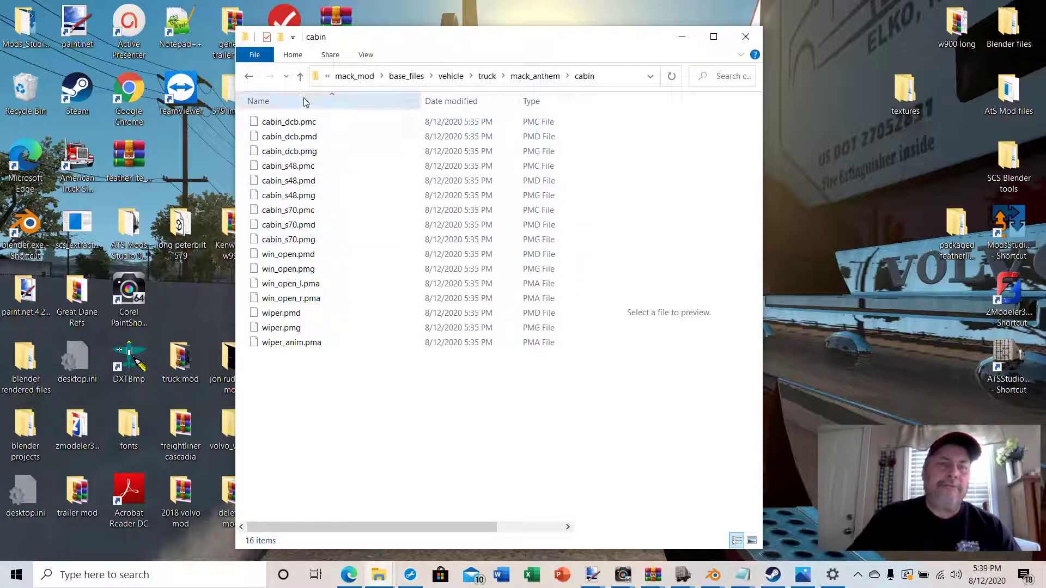
Step: Go back up from the cabin folder to mack_mod and switch to the Microsoft Edge browser
click(300, 77)
click(300, 76)
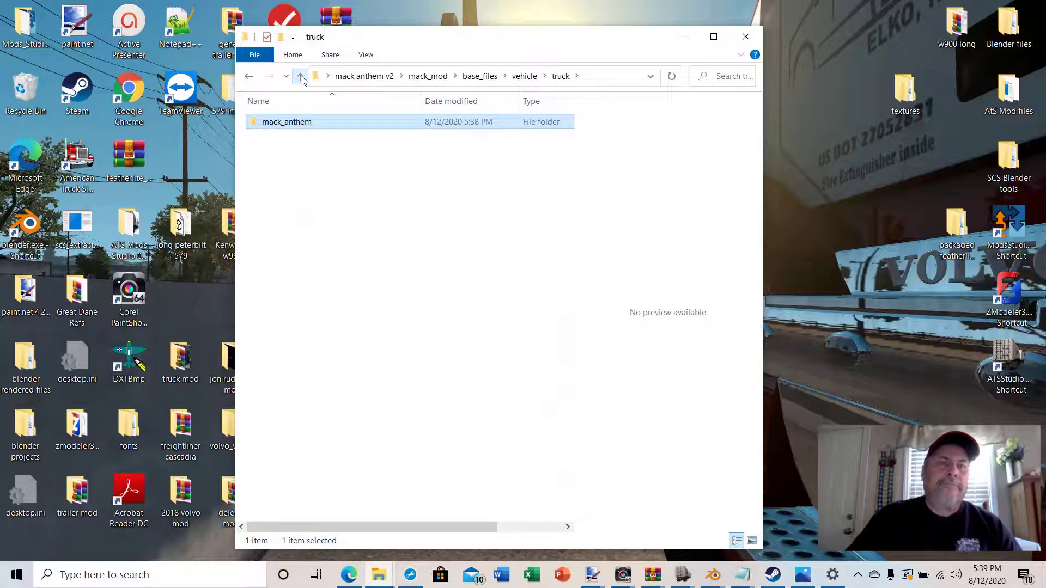
click(300, 76)
click(301, 77)
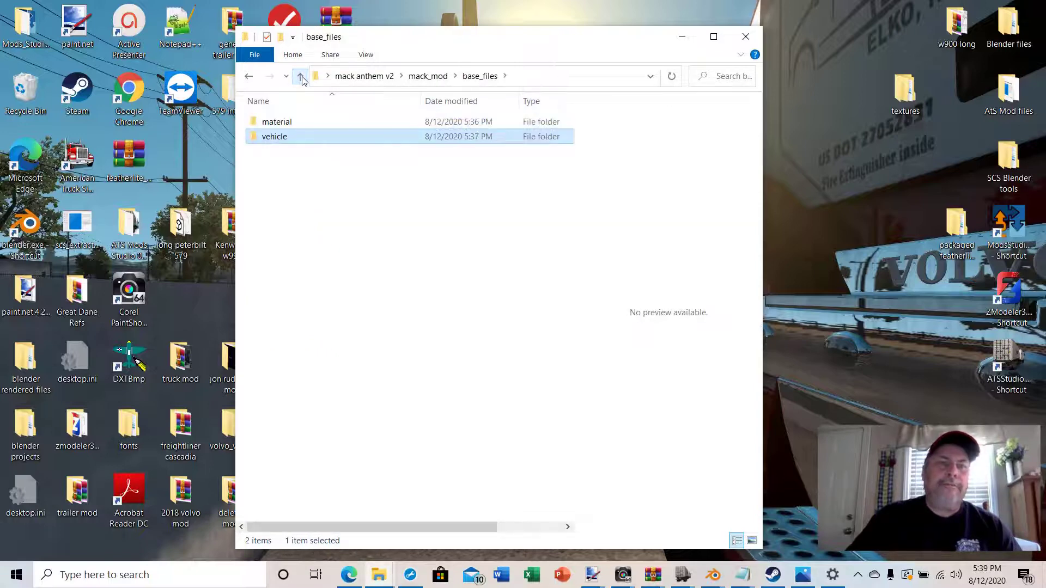
click(301, 77)
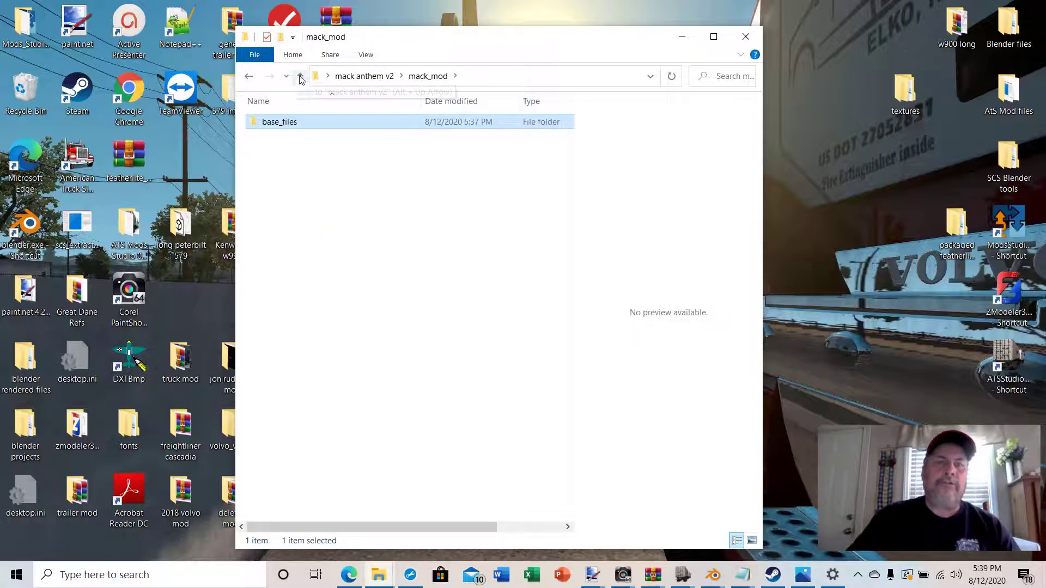
drag(589, 45, 424, 46)
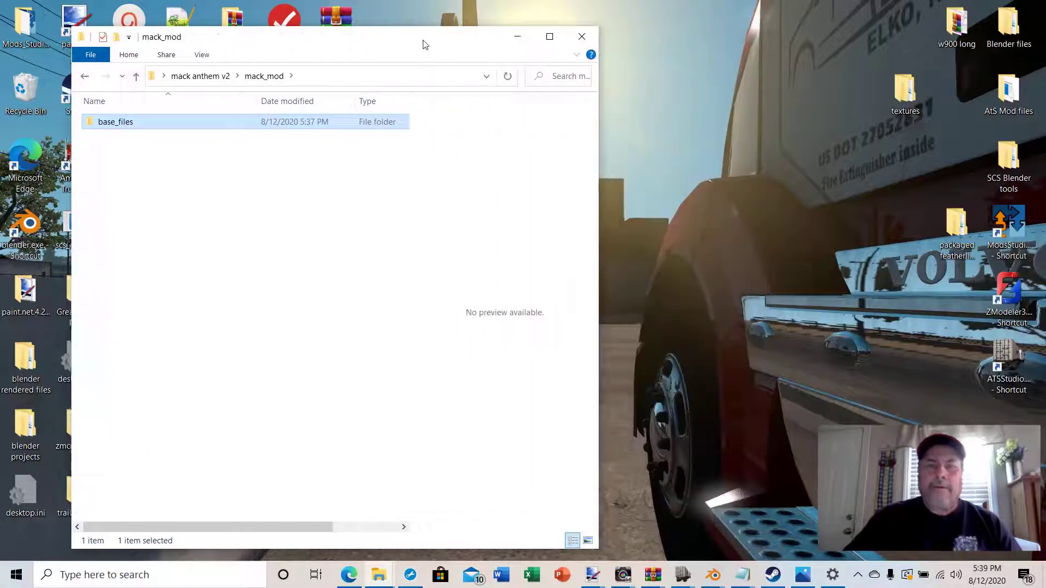
click(347, 577)
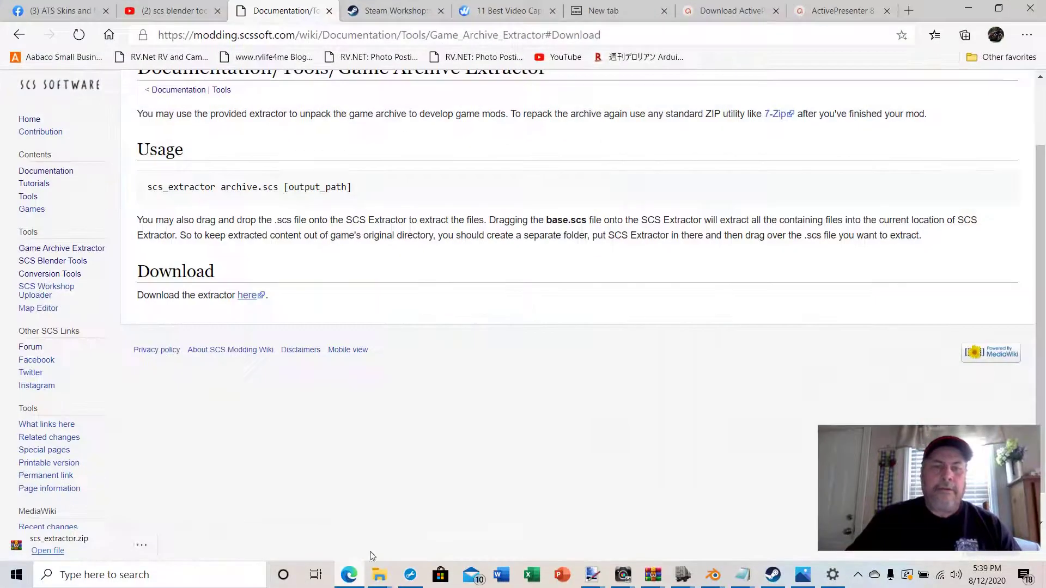
Step: Return to the Conversion Tools wiki page, review its download links, and minimize the browser
scroll(391, 256, up, 2)
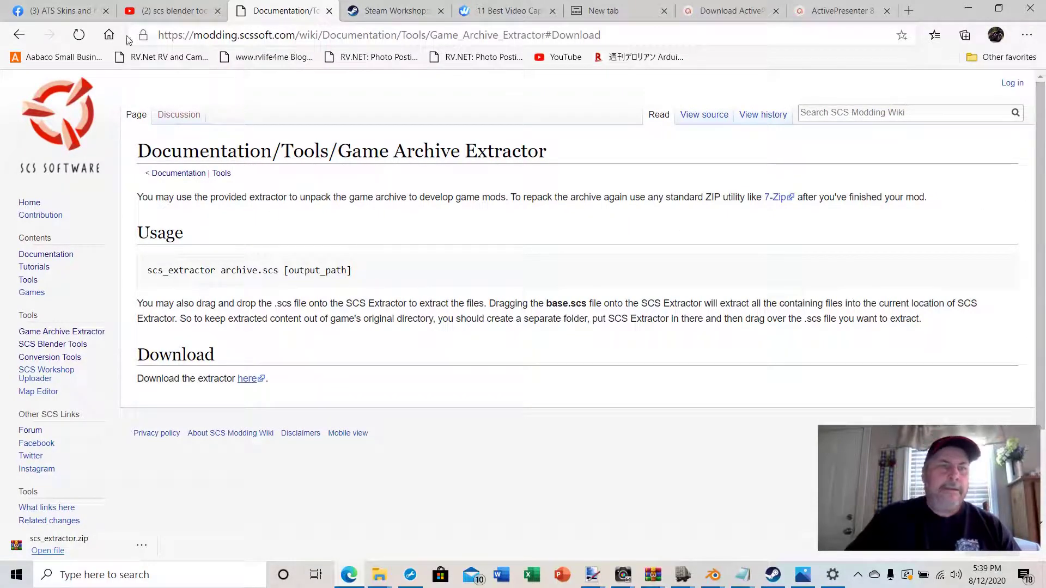
click(19, 34)
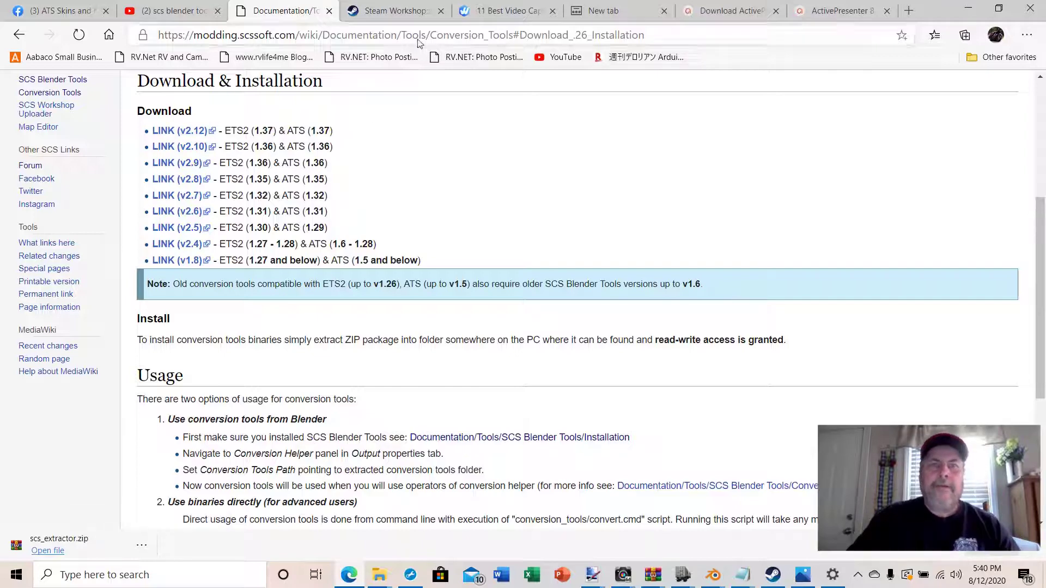
click(970, 8)
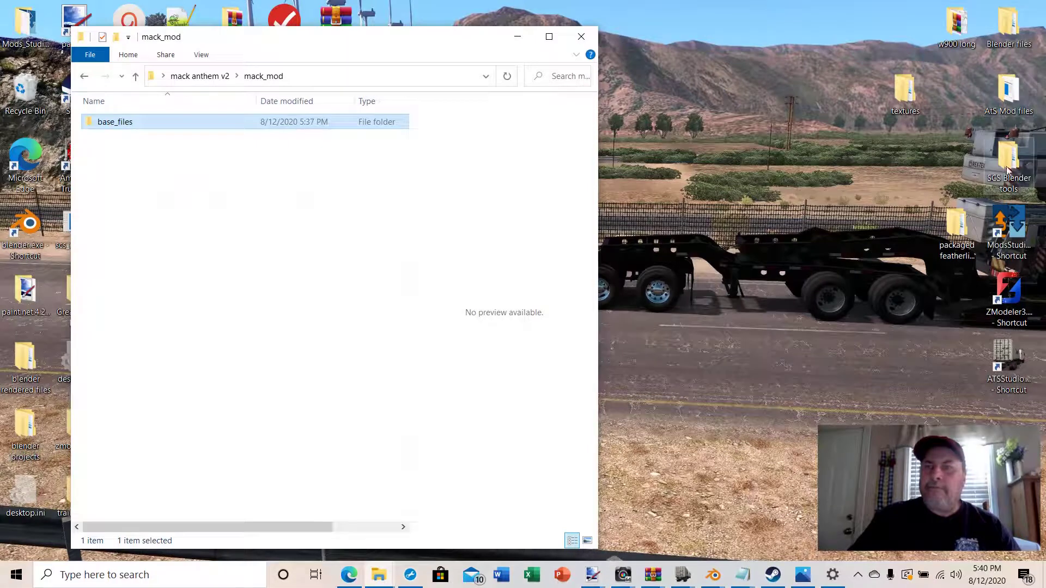
Step: Check the contents of the SCS Blender tools folder on the desktop and minimize its window
double_click(1009, 152)
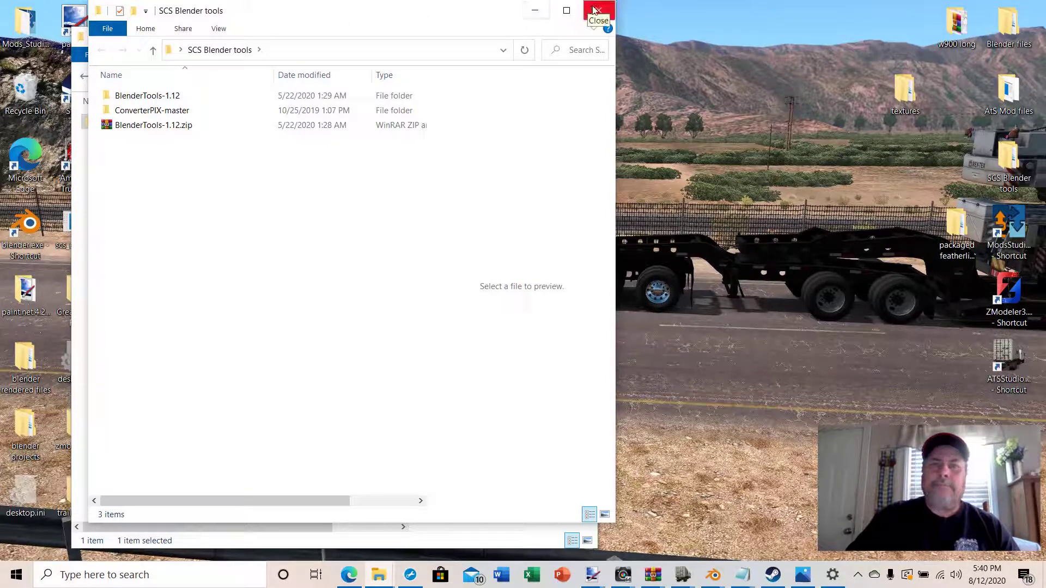
click(535, 9)
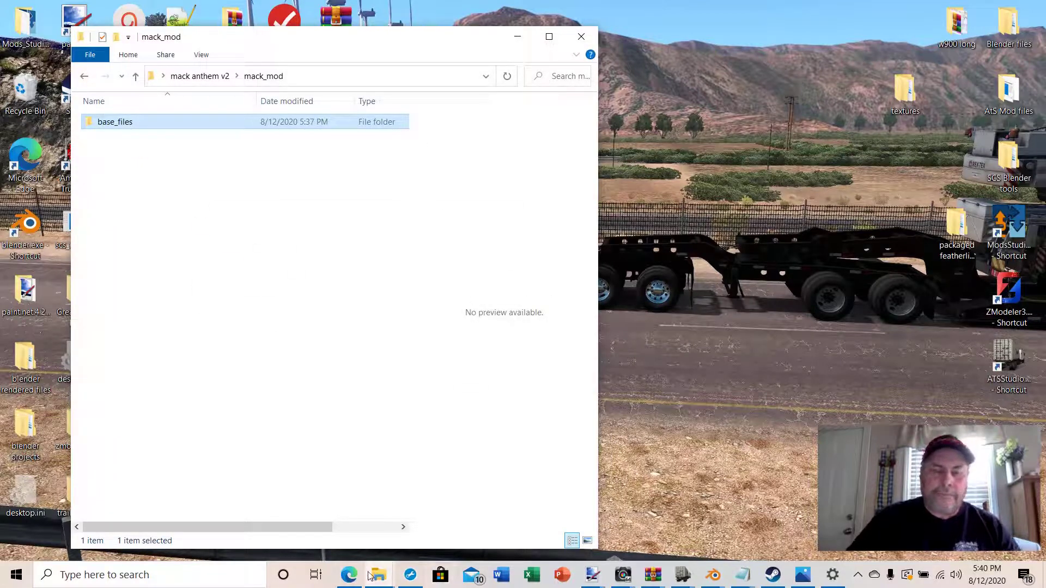
mouse_move(375, 578)
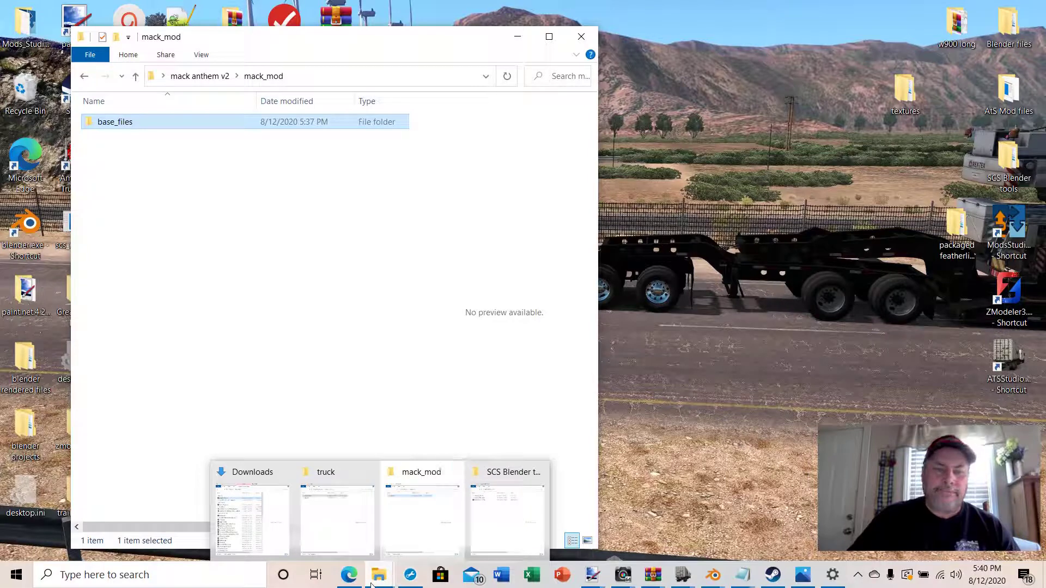
click(377, 582)
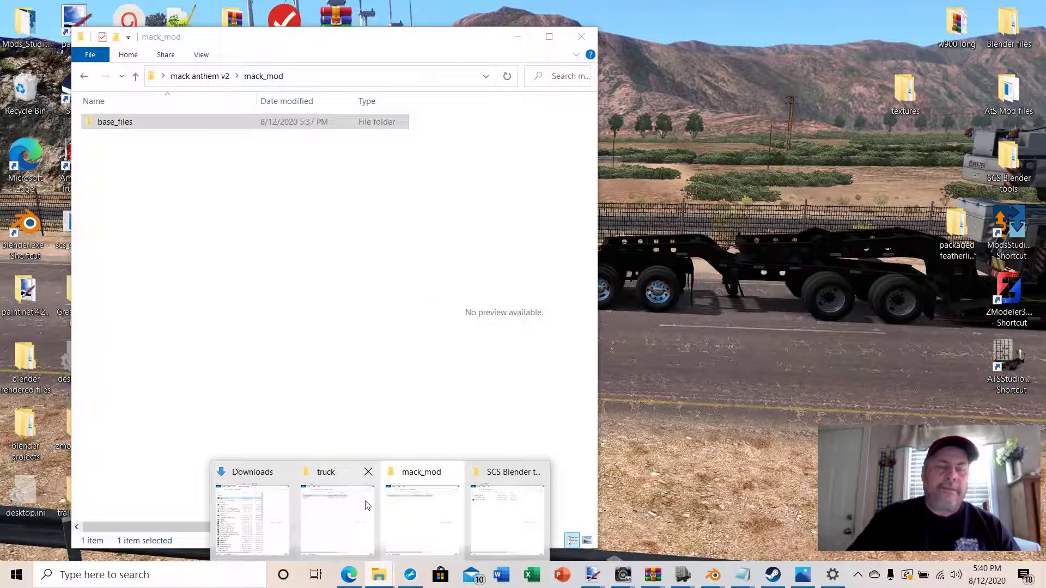
Step: Switch to Microsoft Edge, close the two ActivePresenter pages, and bring up the blank new page
click(349, 576)
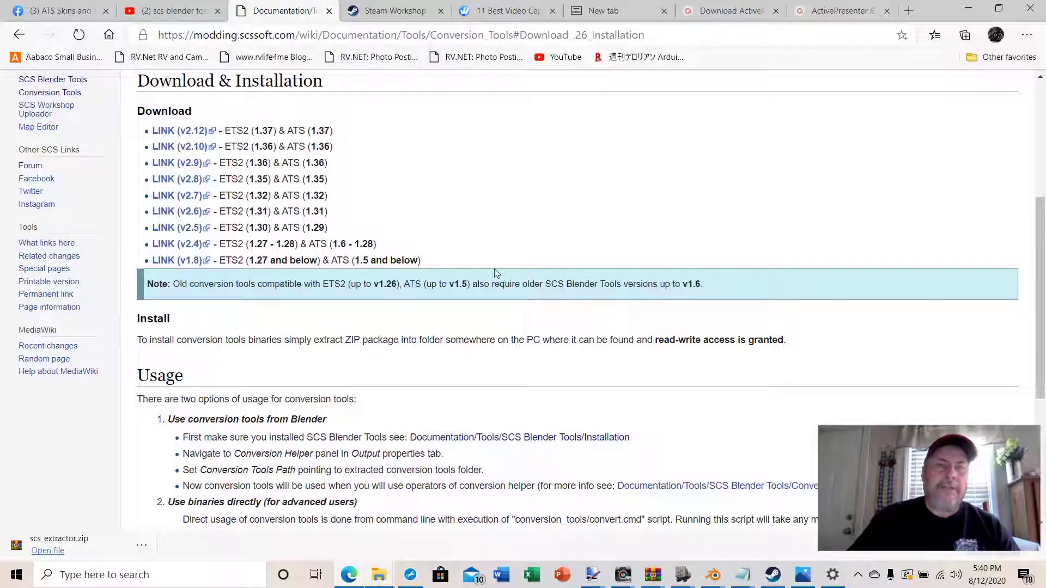
click(888, 11)
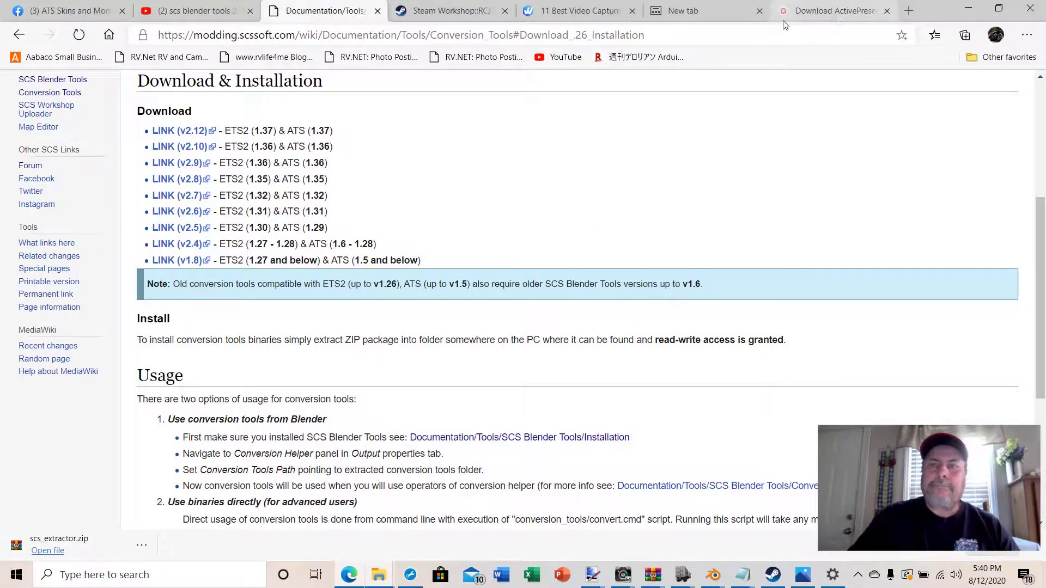
click(888, 11)
click(833, 12)
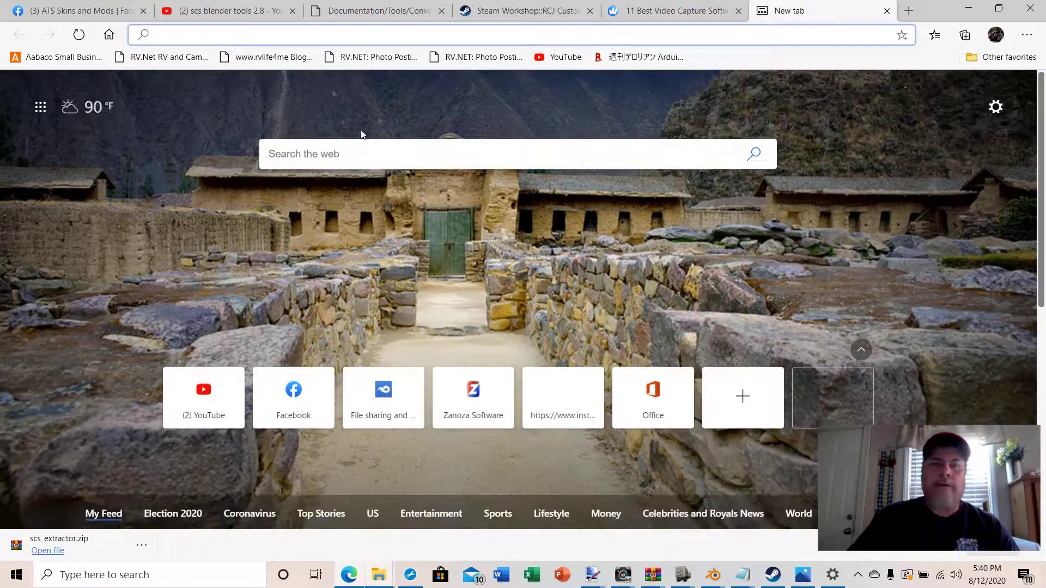
Step: Search the web for "converterpix" and open the mwl4/ConverterPIX GitHub repository
click(311, 153)
text(co)
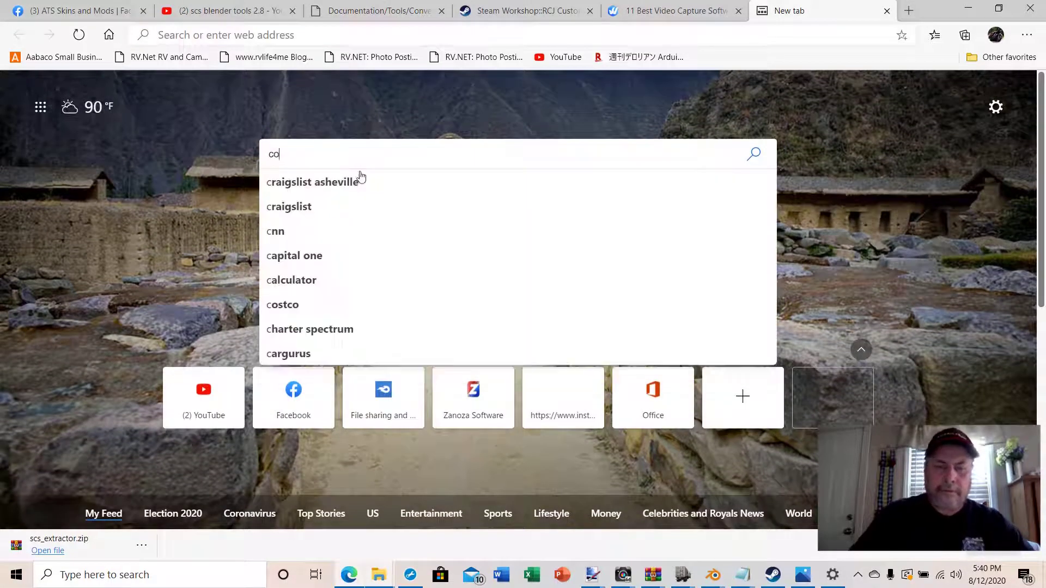
text(nvert)
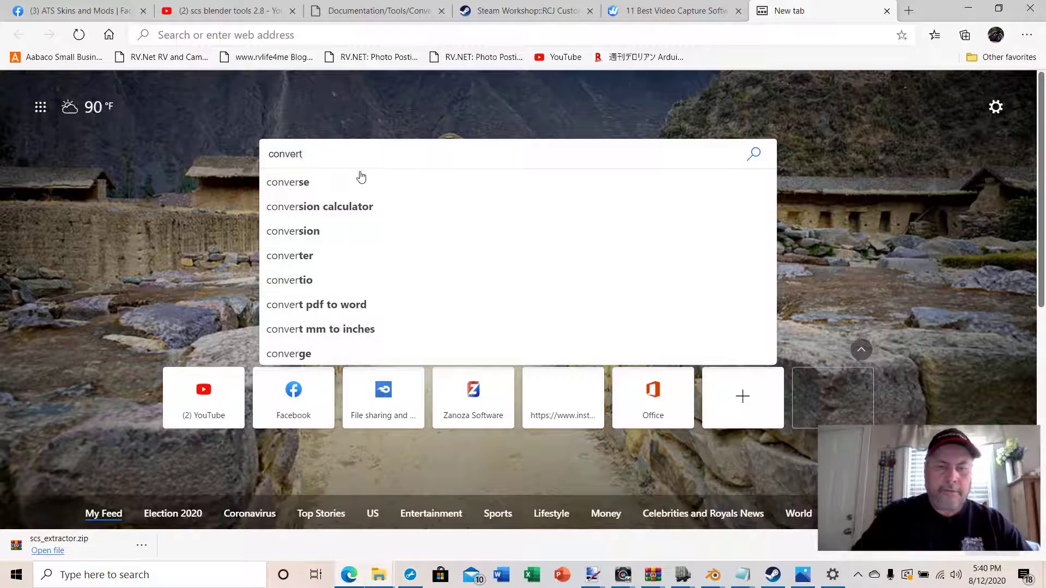
text(er)
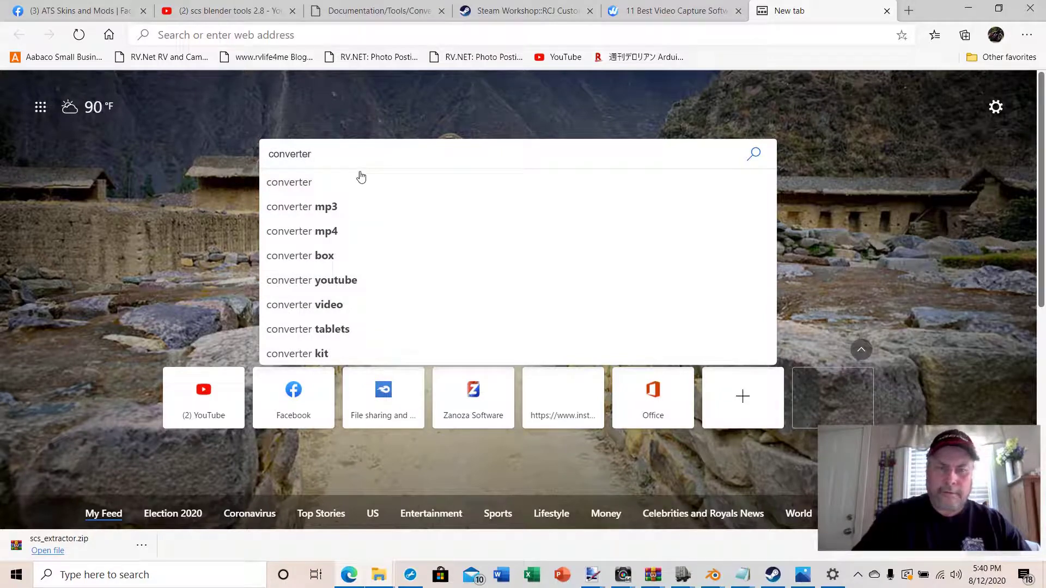
text(pix)
key(Return)
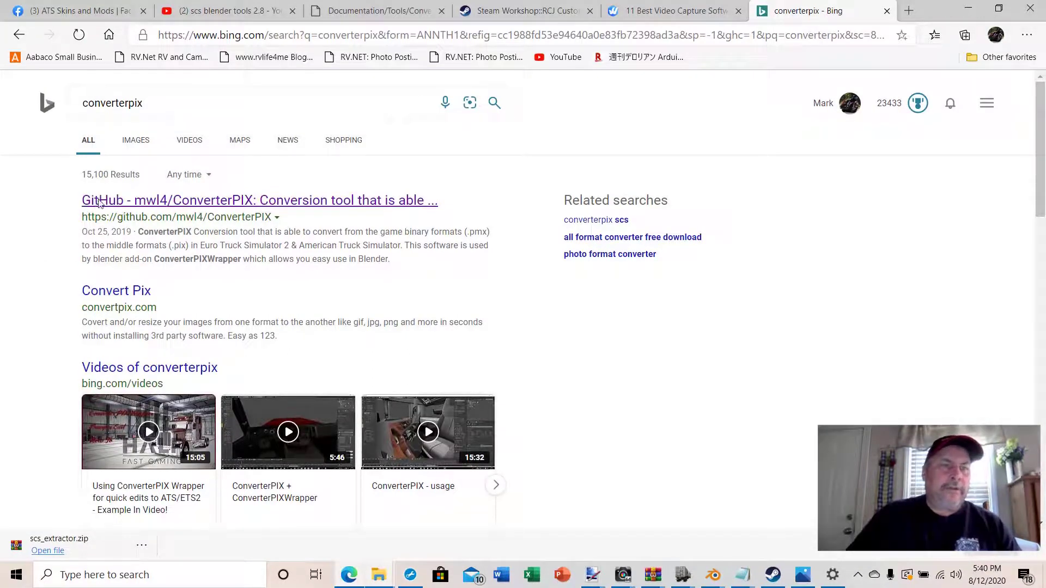
click(216, 204)
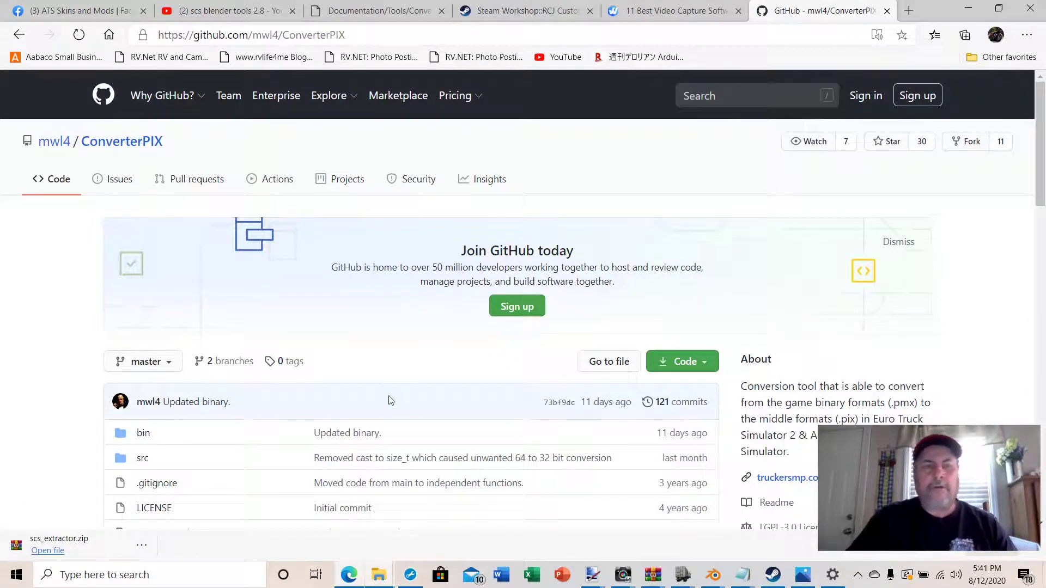
Step: Review the ConverterPIX repository's file list and README, including the ConverterPIXWrapper link, and minimize the browser
scroll(403, 395, down, 3)
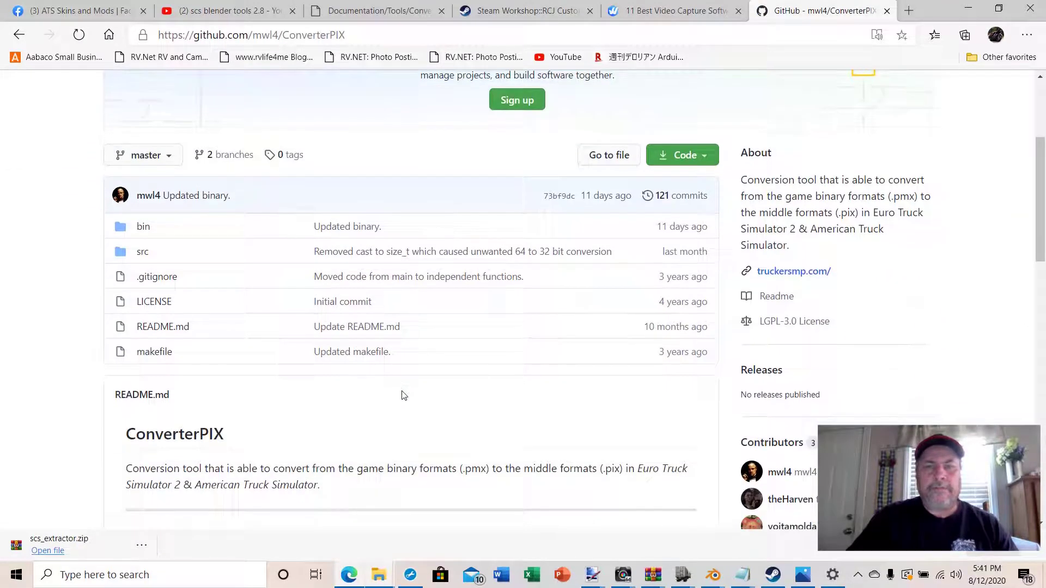
scroll(403, 395, down, 3)
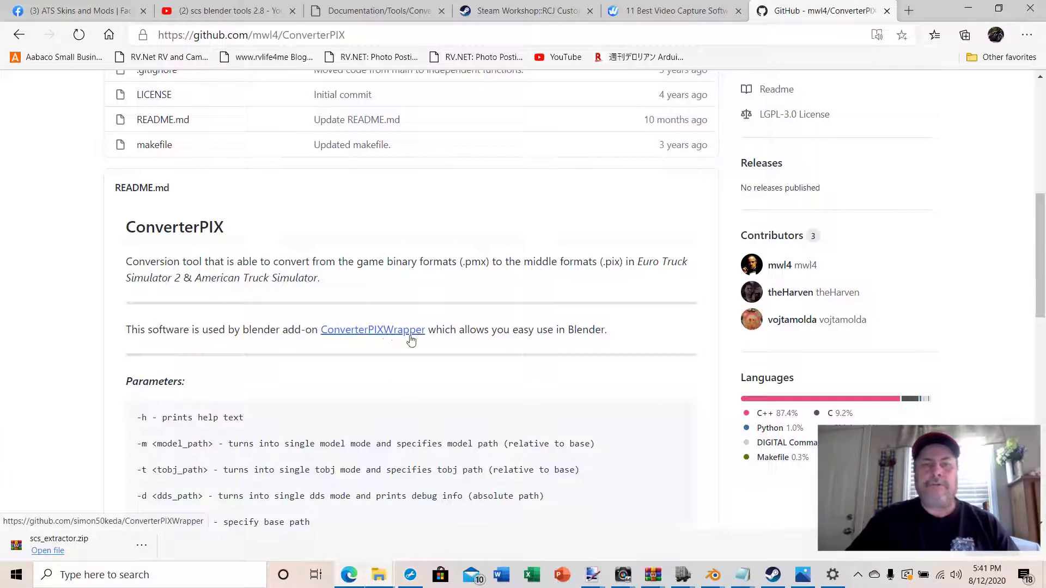
scroll(430, 264, up, 5)
scroll(430, 262, up, 3)
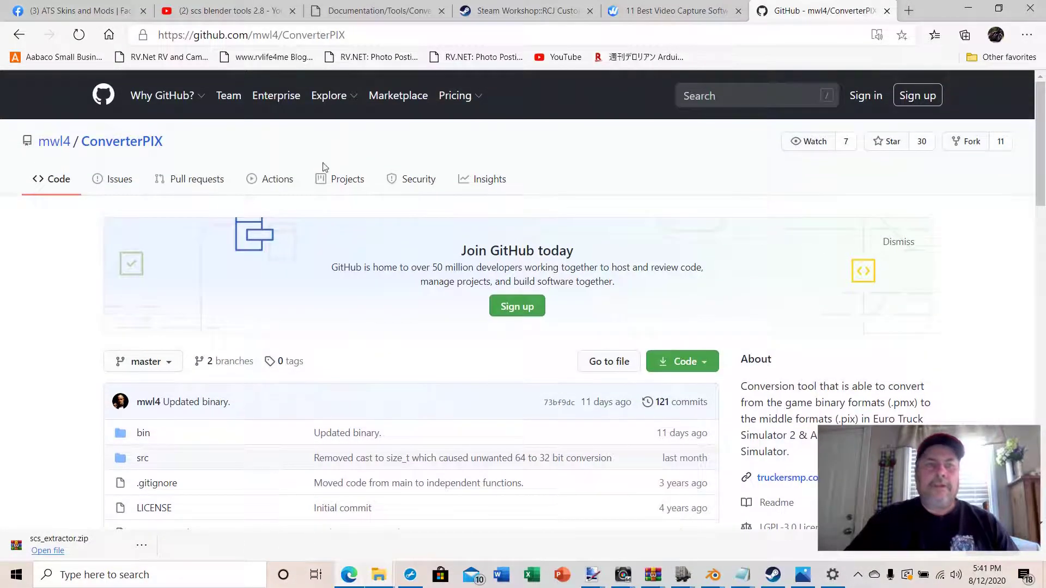
click(971, 12)
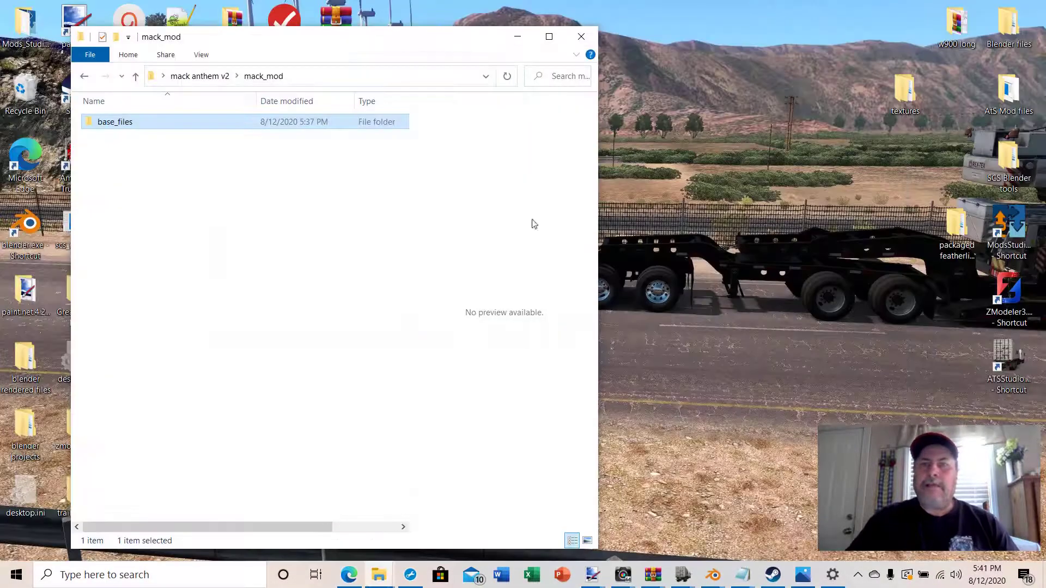
Step: Open the SCS Blender tools folder from the desktop and place its window side by side with mack_mod
double_click(1006, 168)
drag(380, 17, 874, 47)
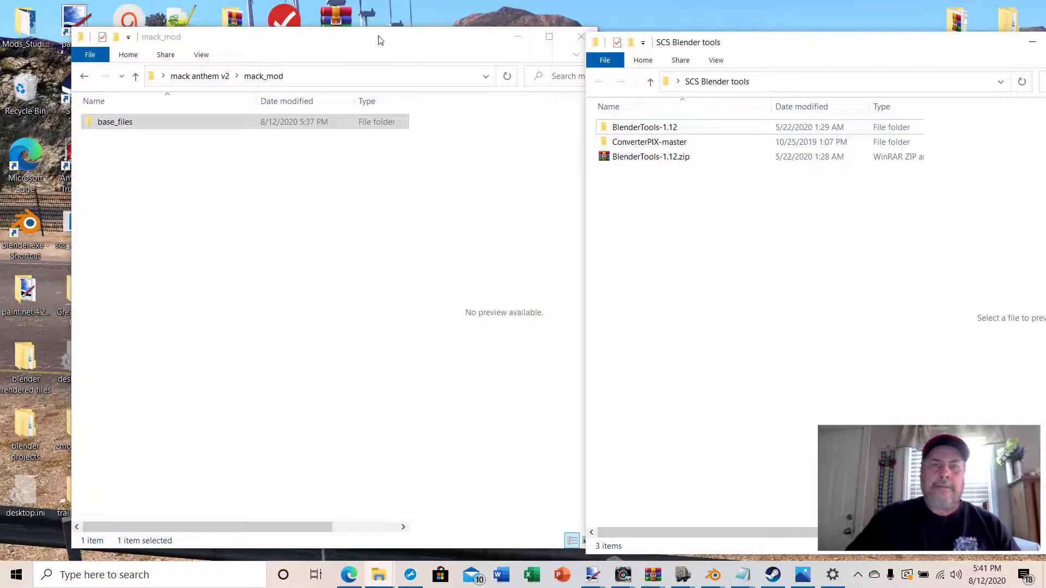
drag(379, 41, 334, 37)
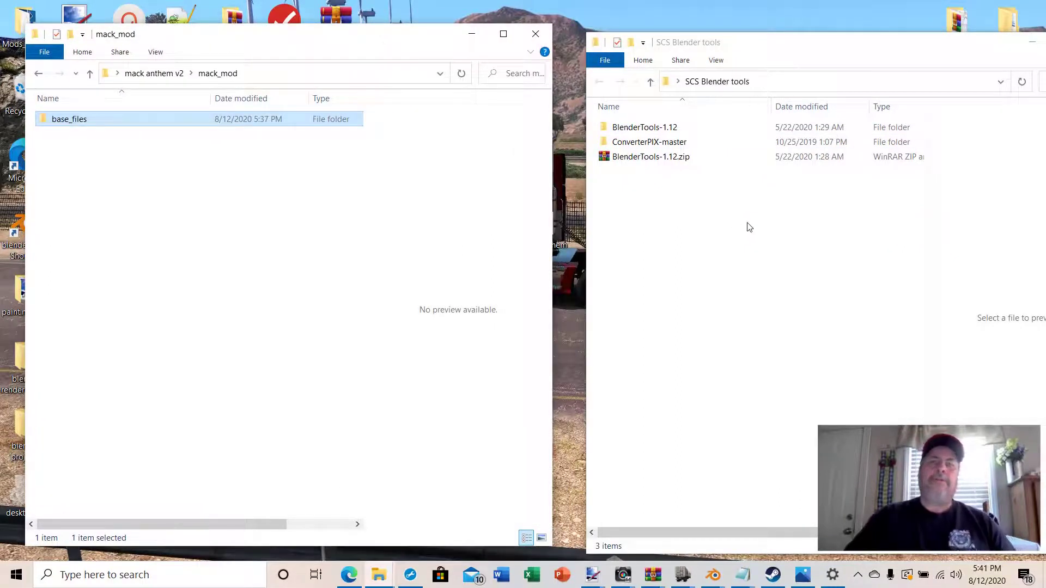
Step: Convert the base_files folder with converter_pix.exe from ConverterPIX-master, bin, win_x86
double_click(630, 144)
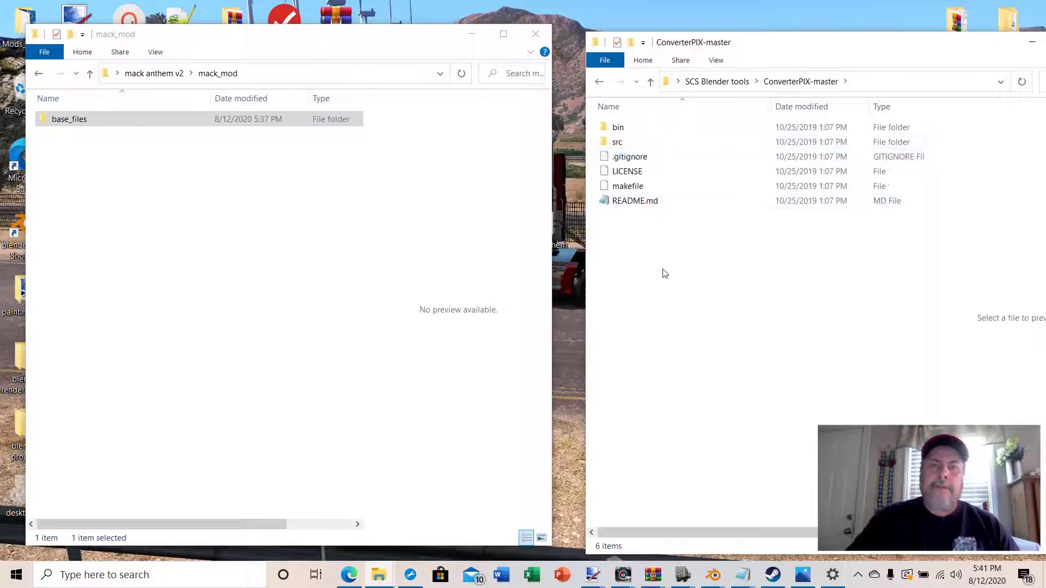
double_click(616, 127)
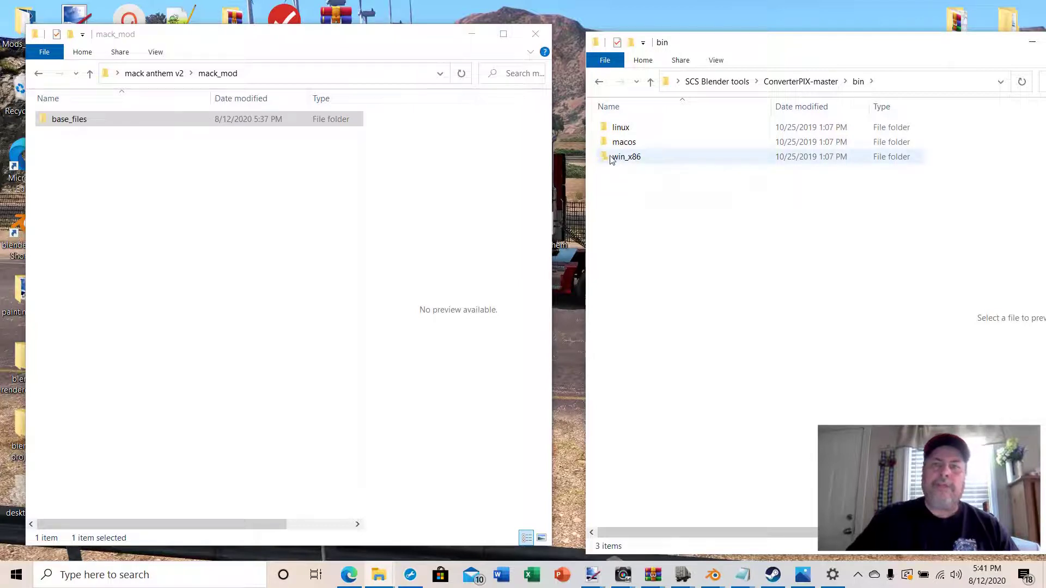
double_click(615, 159)
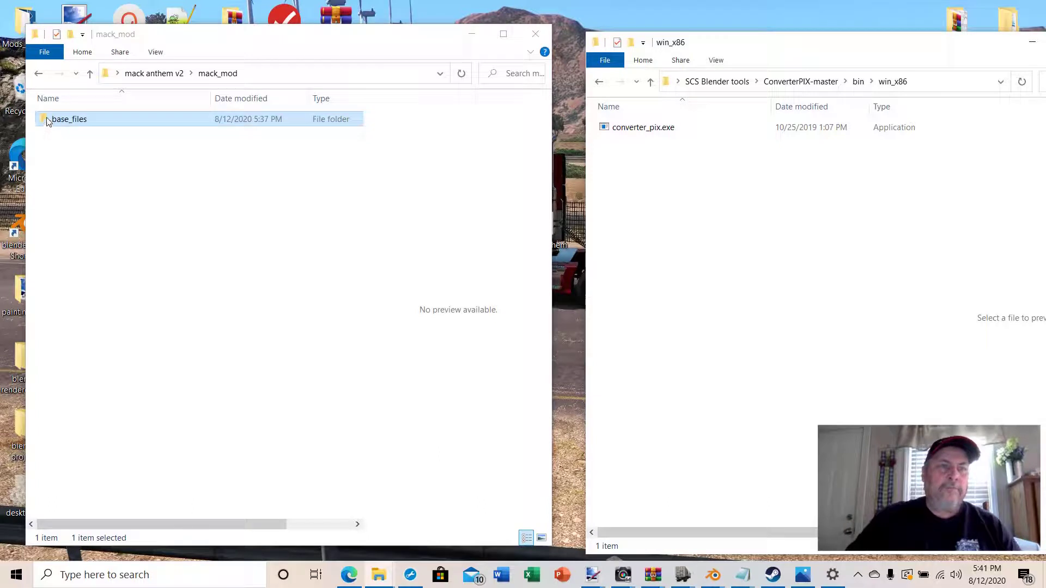
drag(47, 121, 626, 130)
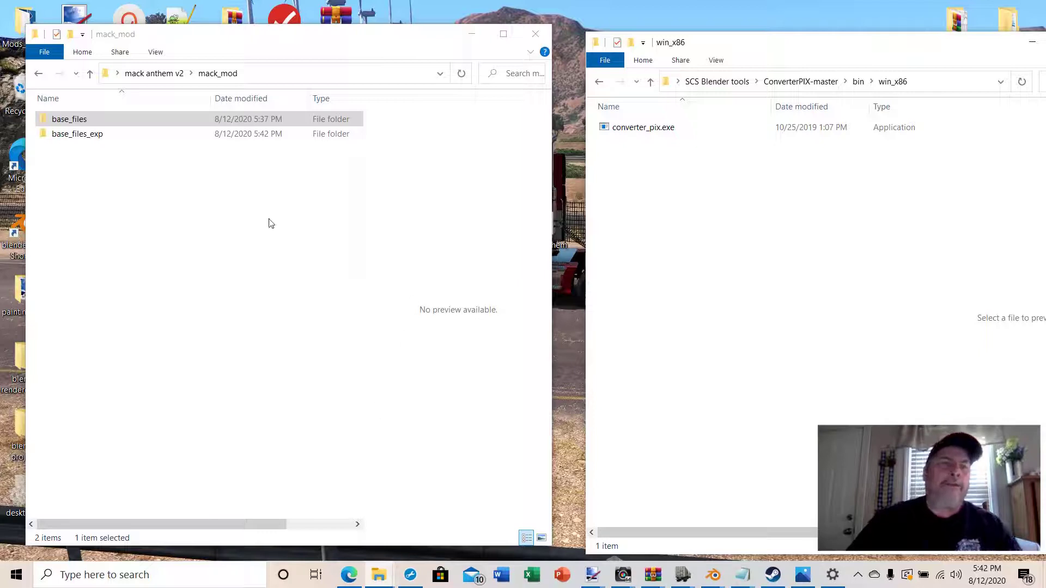
Step: Rename the base_files_exp folder in mack_mod to base
right_click(70, 137)
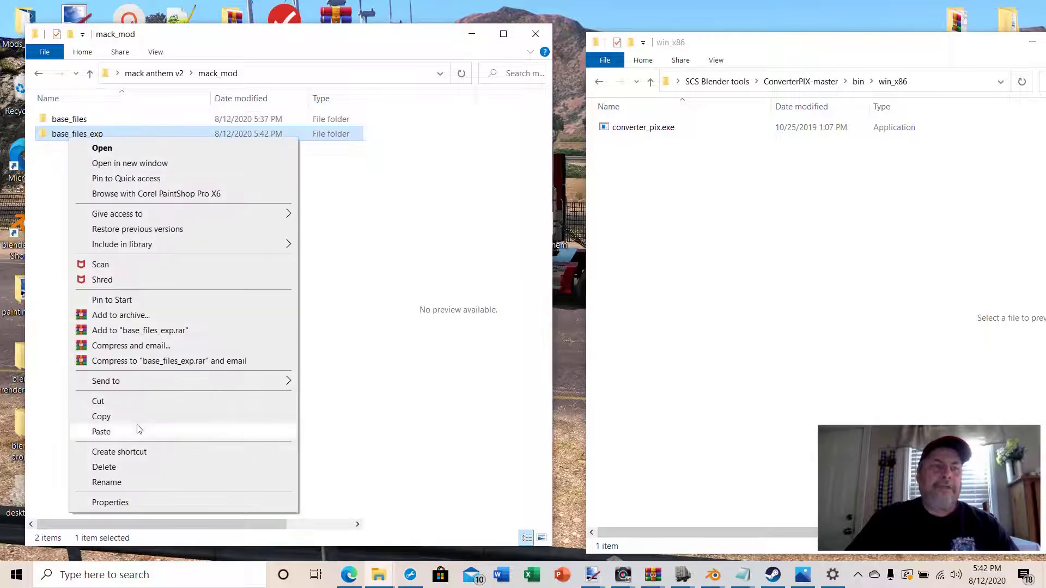
click(107, 483)
text(base)
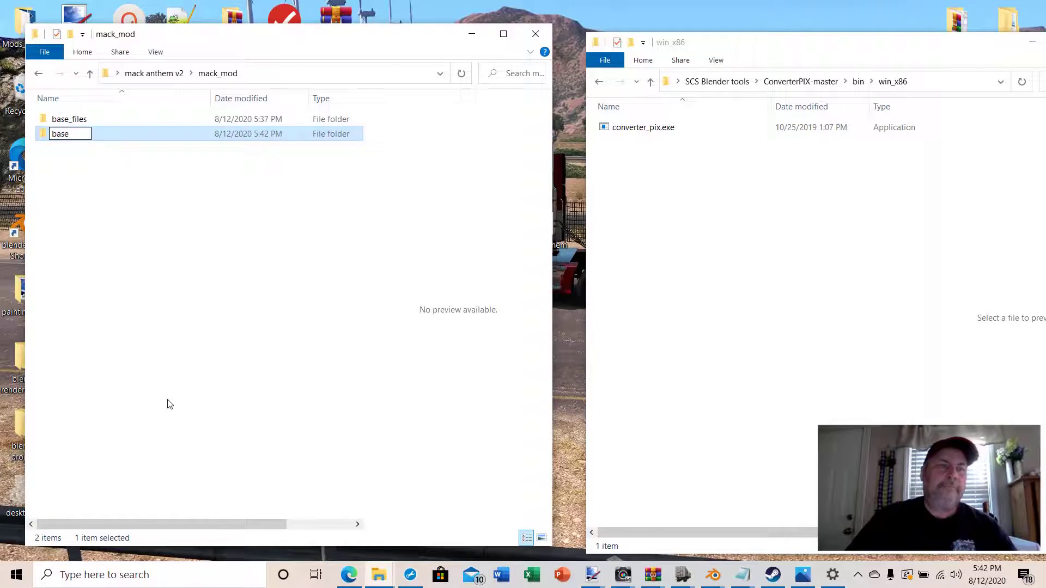
click(123, 245)
Step: Open the converted mack_anthem folder inside base, vehicle, truck
double_click(44, 120)
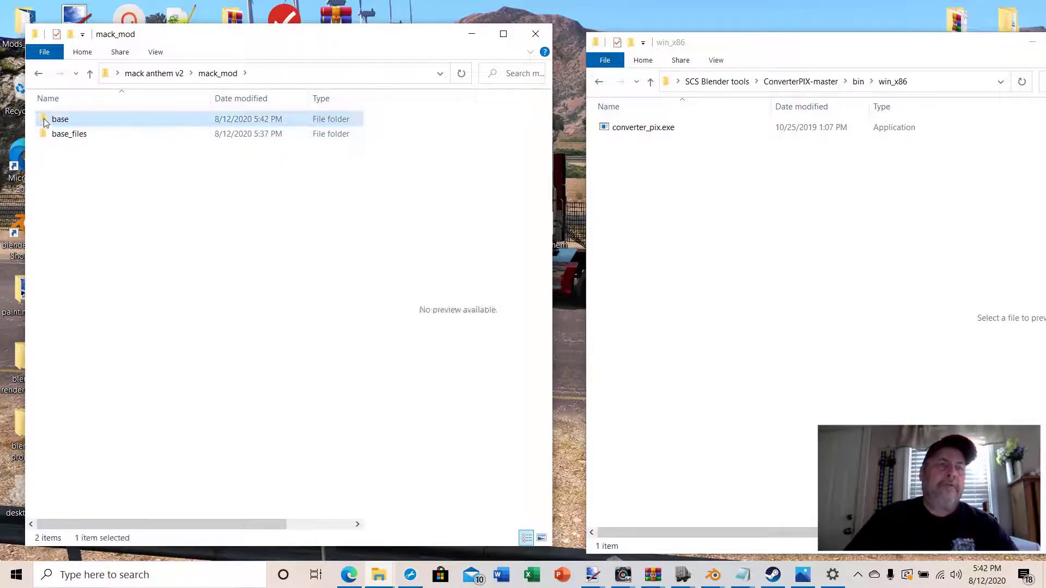
double_click(50, 120)
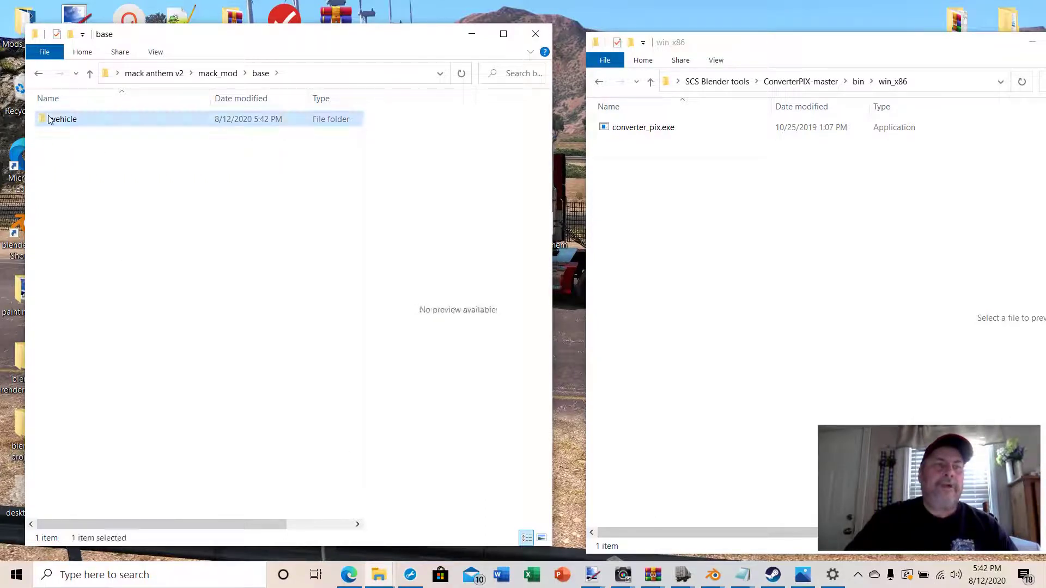
click(42, 122)
double_click(42, 123)
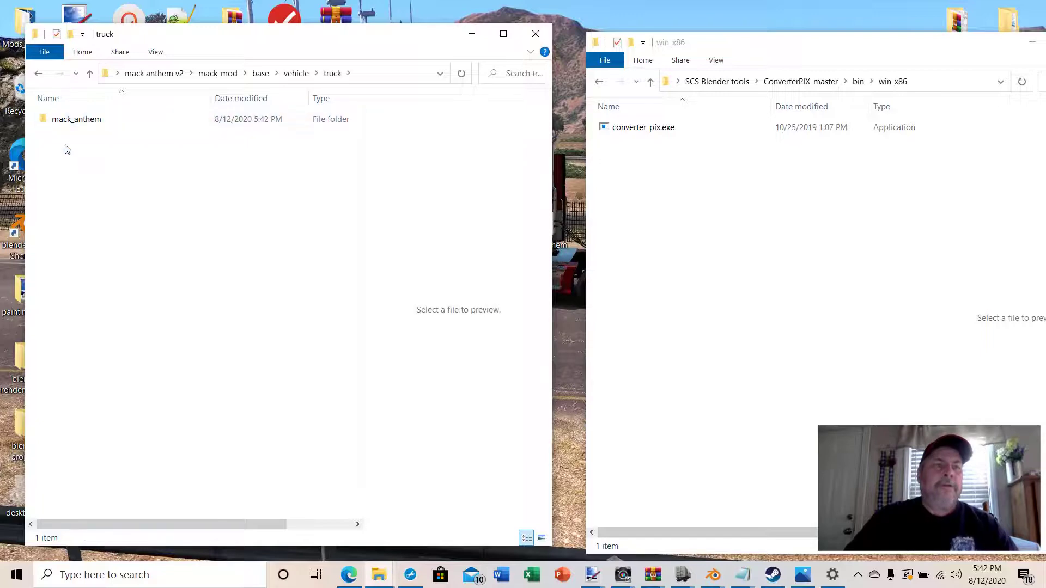
double_click(45, 120)
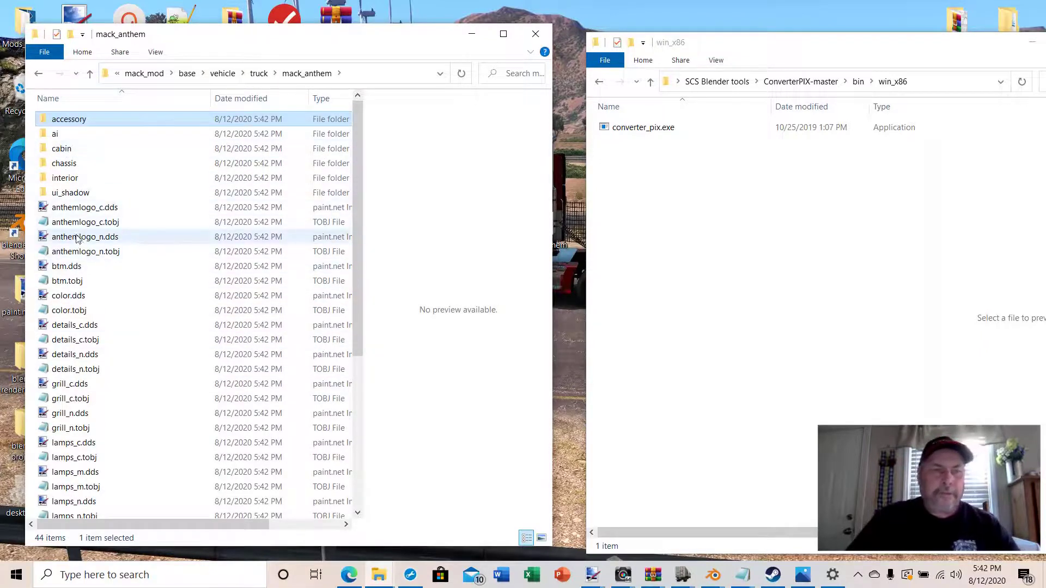
Step: Read the contents of btm.tobj and close it, and open the chassis folder, moving its window clear of the desktop icons
double_click(65, 281)
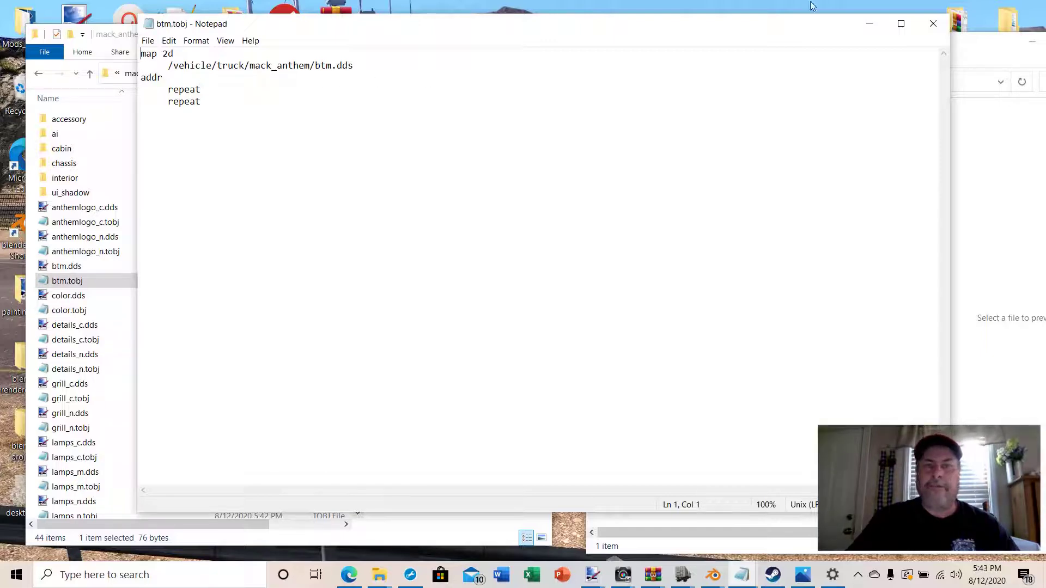
click(933, 24)
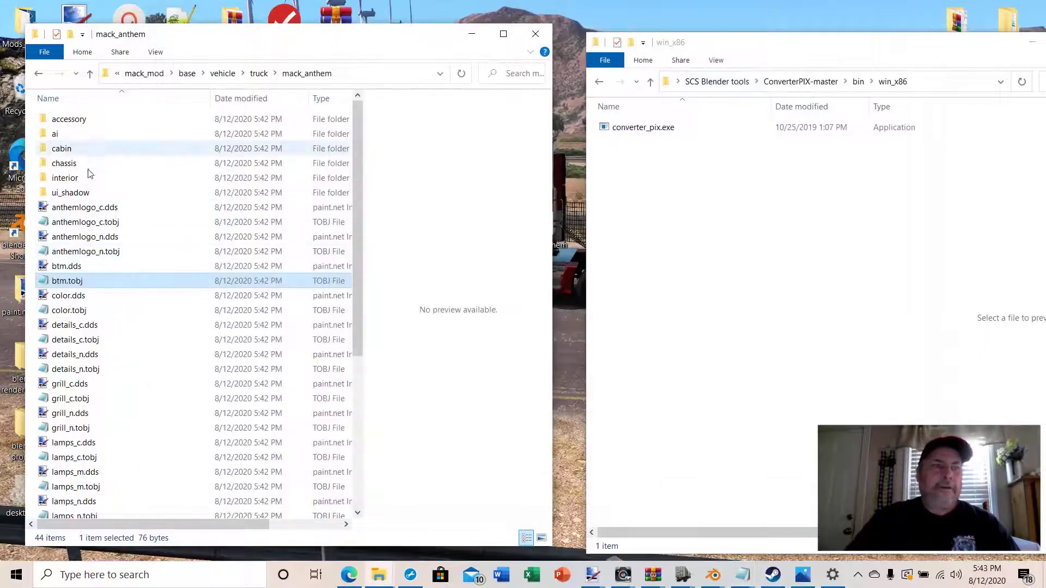
double_click(64, 164)
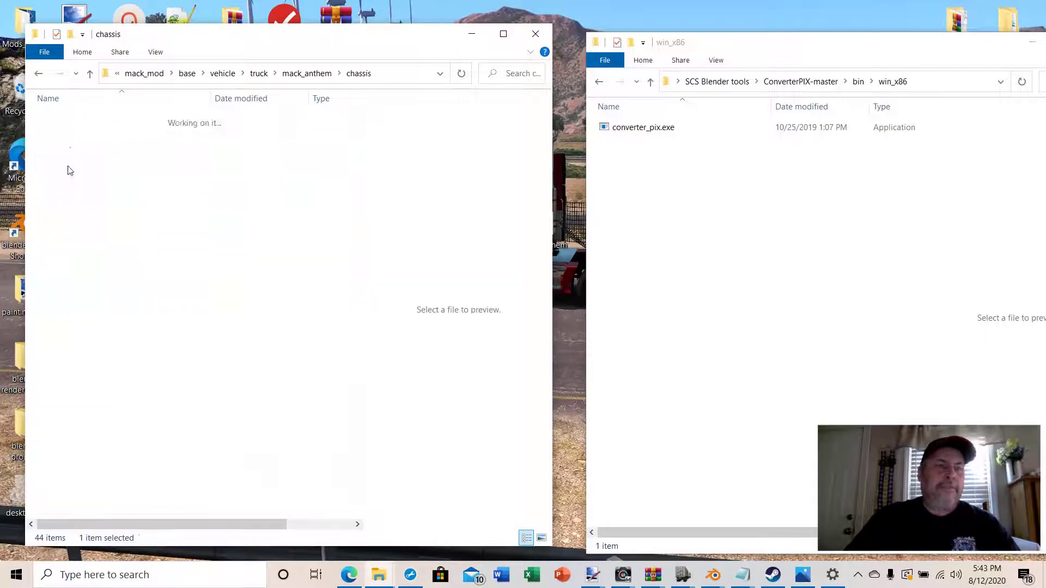
drag(267, 32, 602, 26)
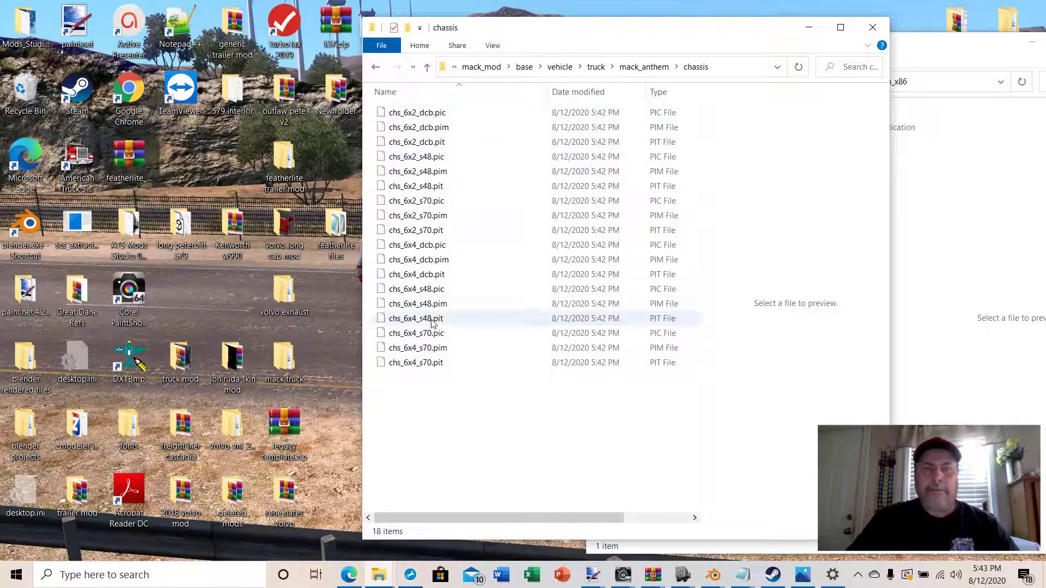
Step: Look over the files in the chassis and cabin folders and return to the mack_anthem folder
click(417, 244)
click(465, 434)
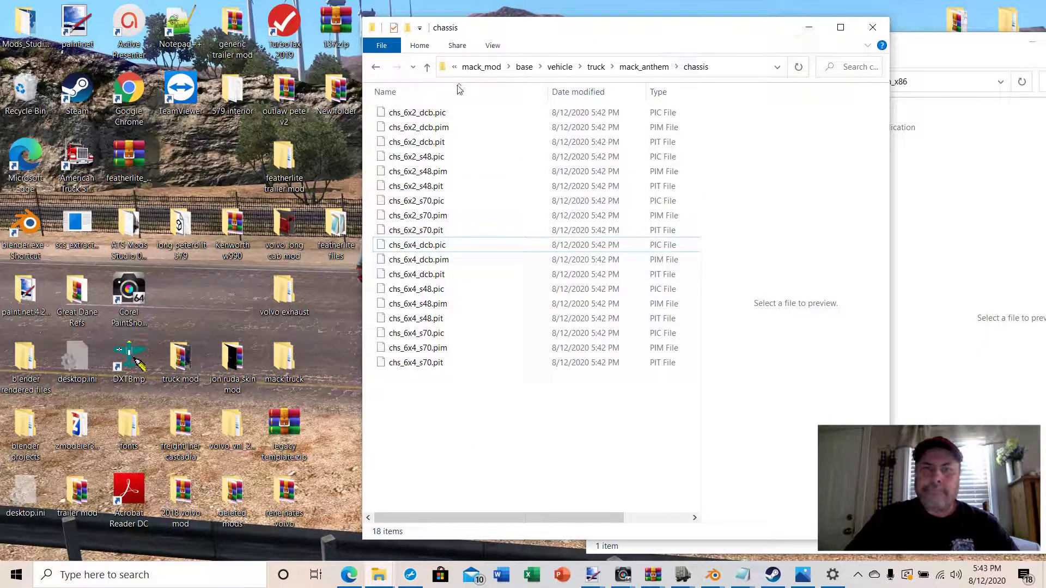
click(428, 68)
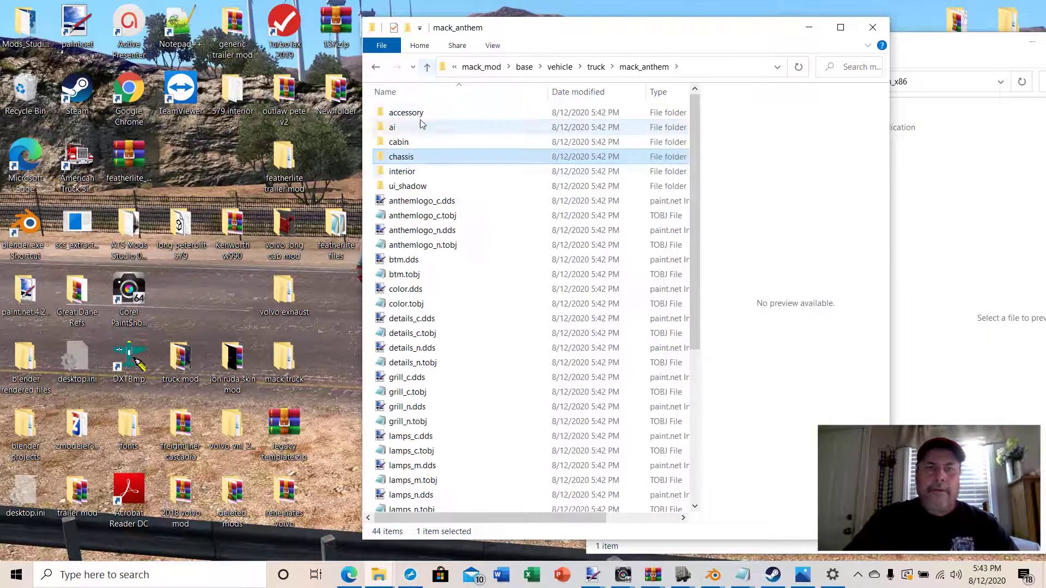
double_click(398, 142)
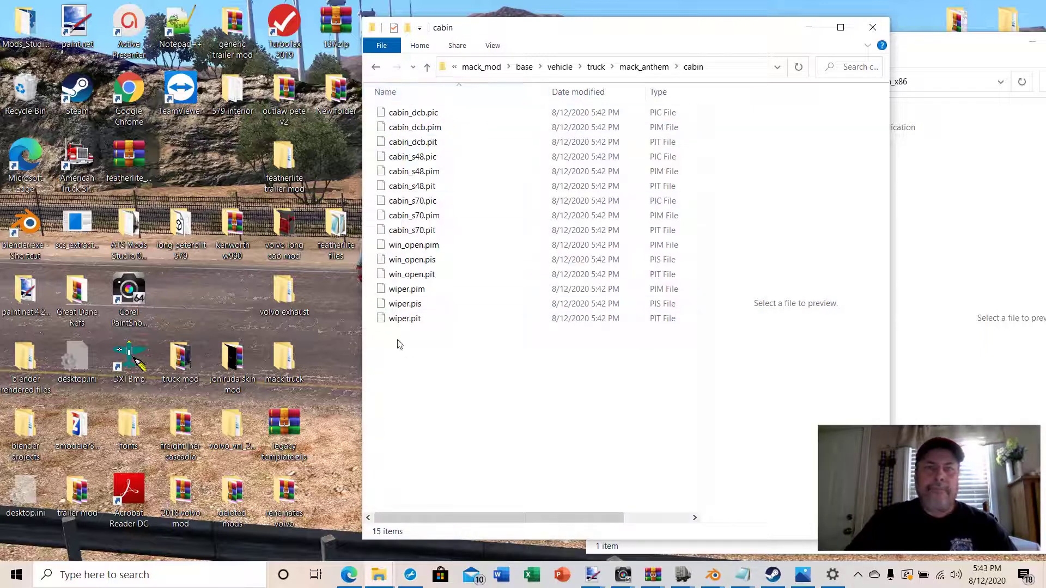
click(428, 69)
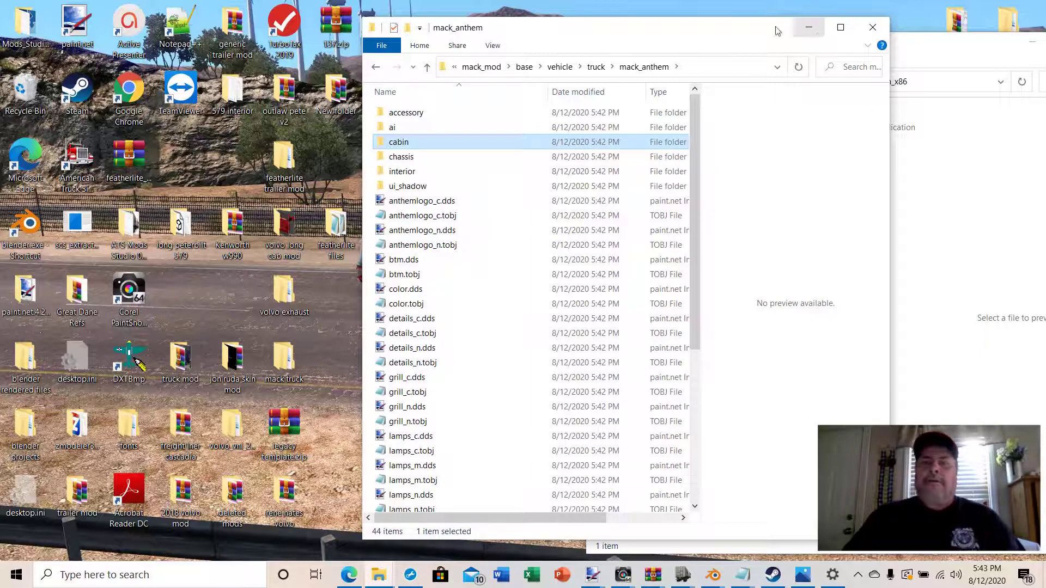
Step: Clear the desktop by minimizing the mack_anthem and win_x86 folder windows
drag(696, 33, 391, 31)
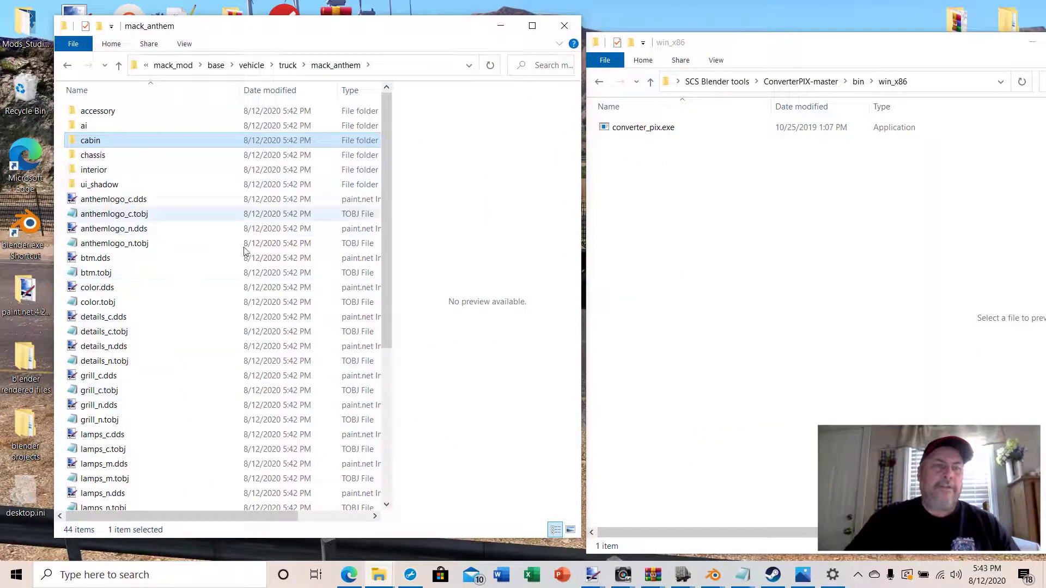
click(498, 26)
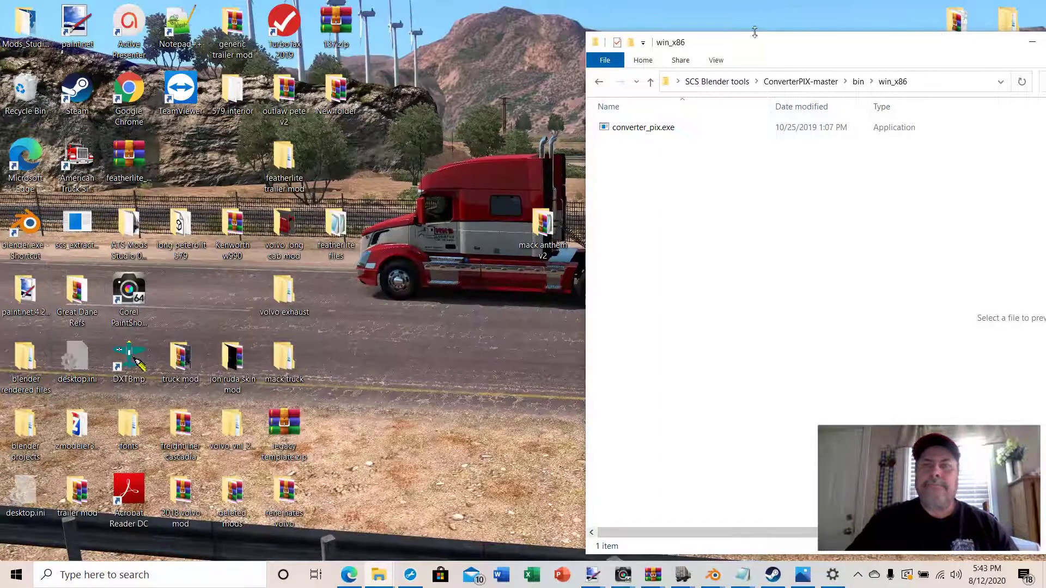
drag(984, 50, 844, 43)
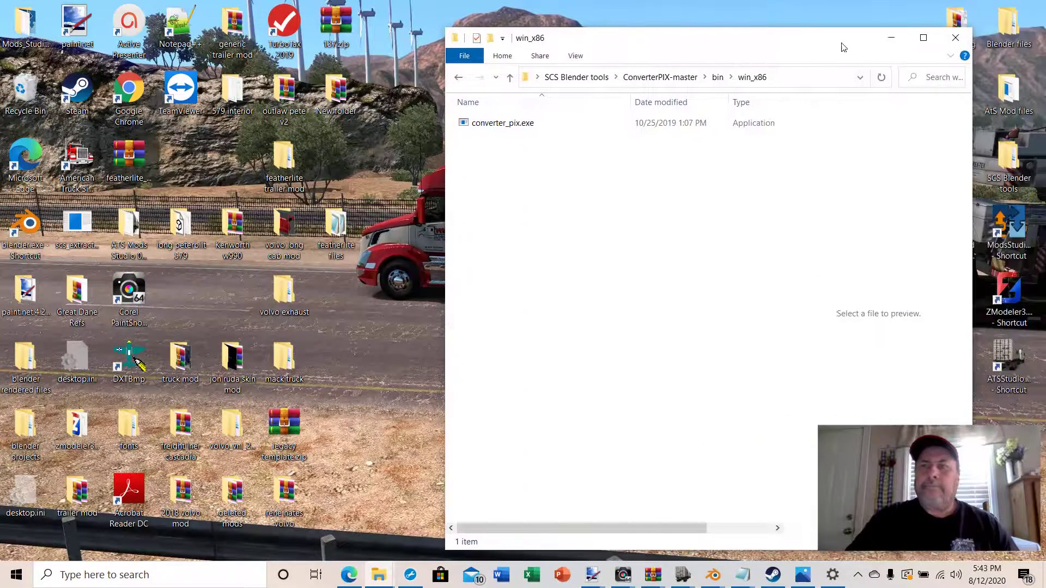
click(890, 38)
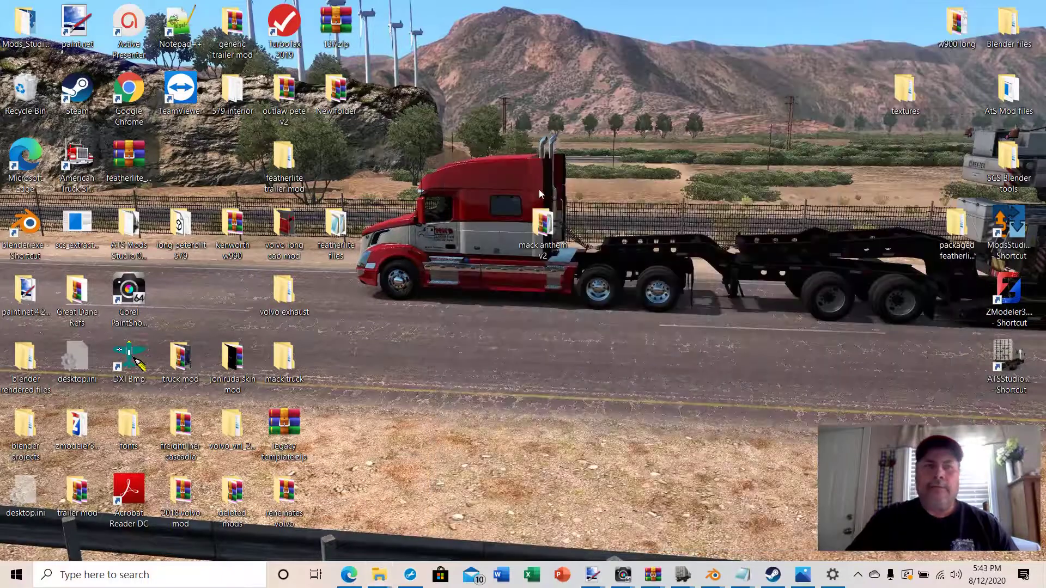
Step: Launch Blender, dismiss the splash screen and delete the default cube
double_click(24, 231)
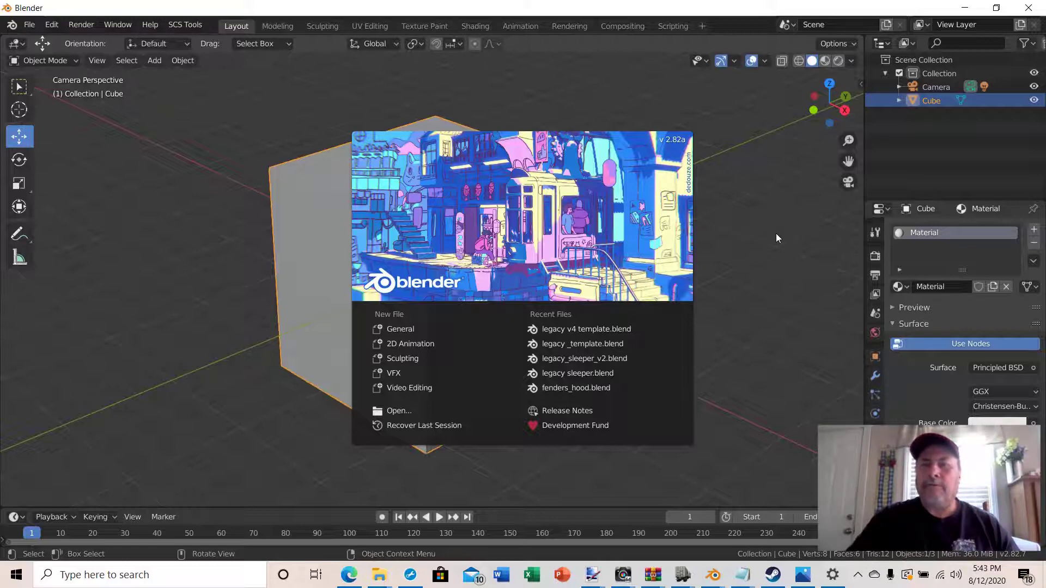
click(724, 295)
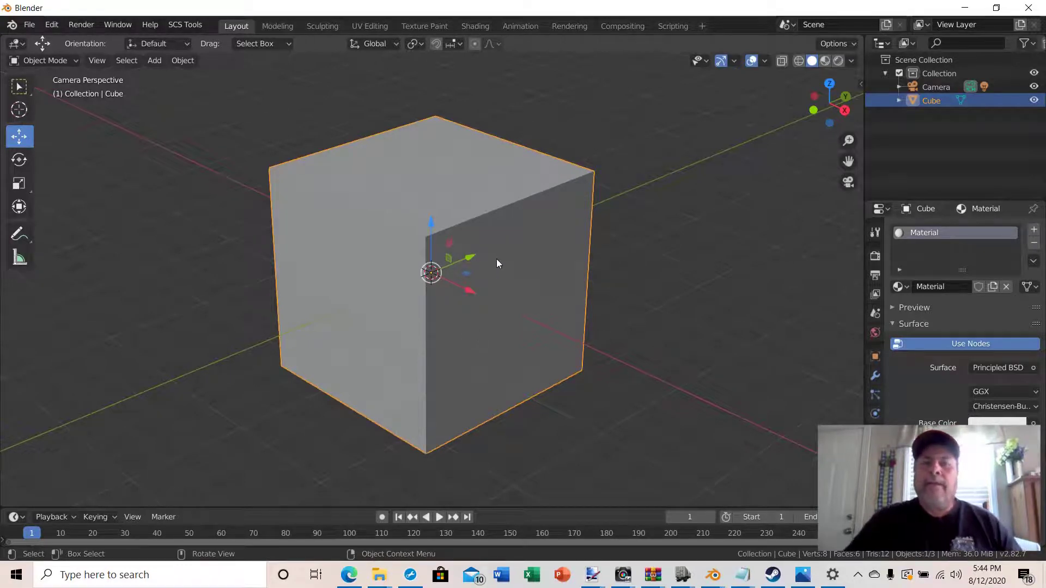
key(Delete)
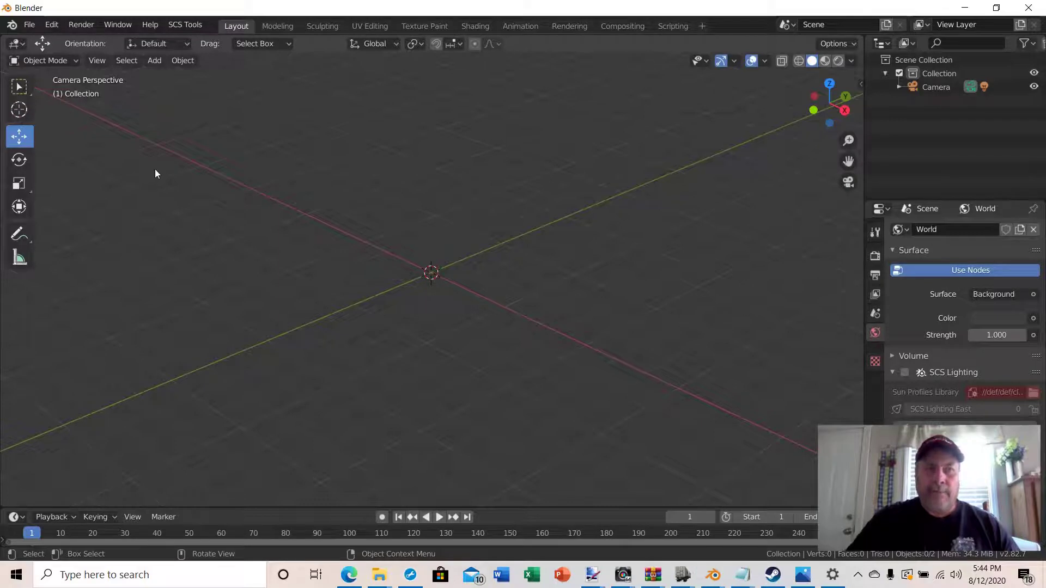
Step: Start an SCS Game Object (.pim) import and browse to the mack_mod folder in mack anthem v2 on the Desktop
click(29, 26)
mouse_move(50, 210)
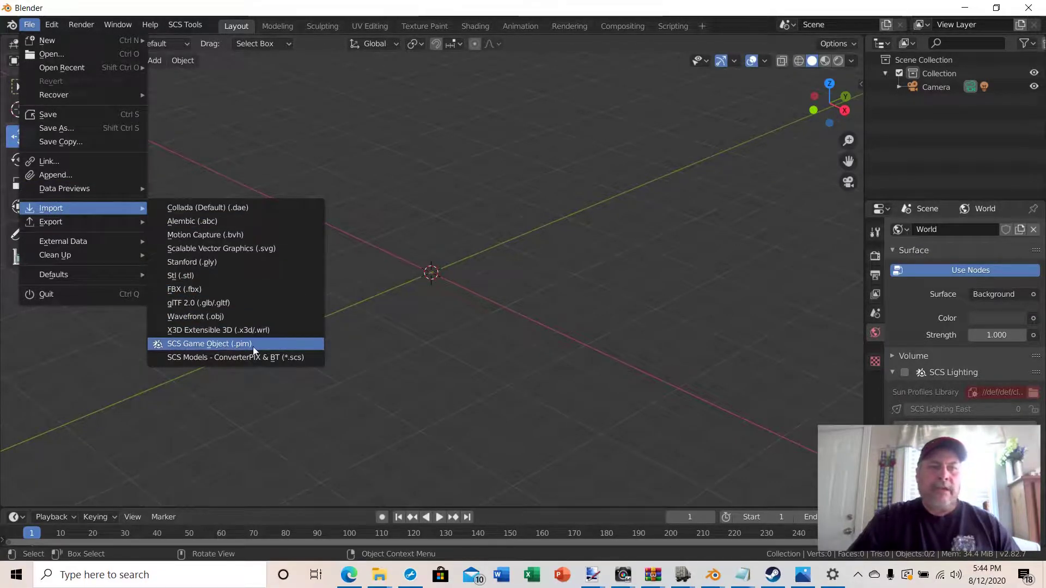
click(187, 344)
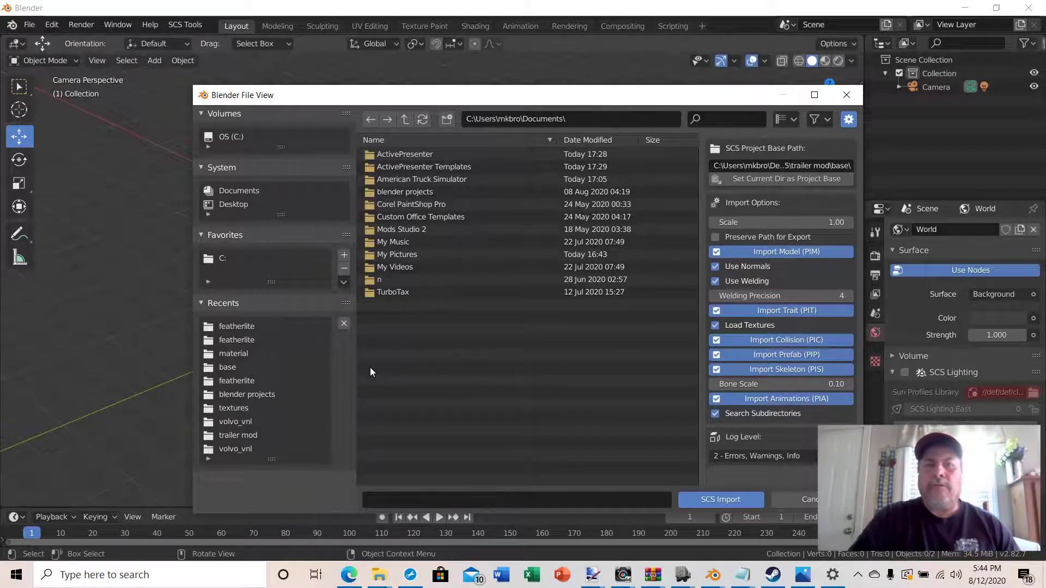
click(223, 208)
scroll(470, 225, down, 2)
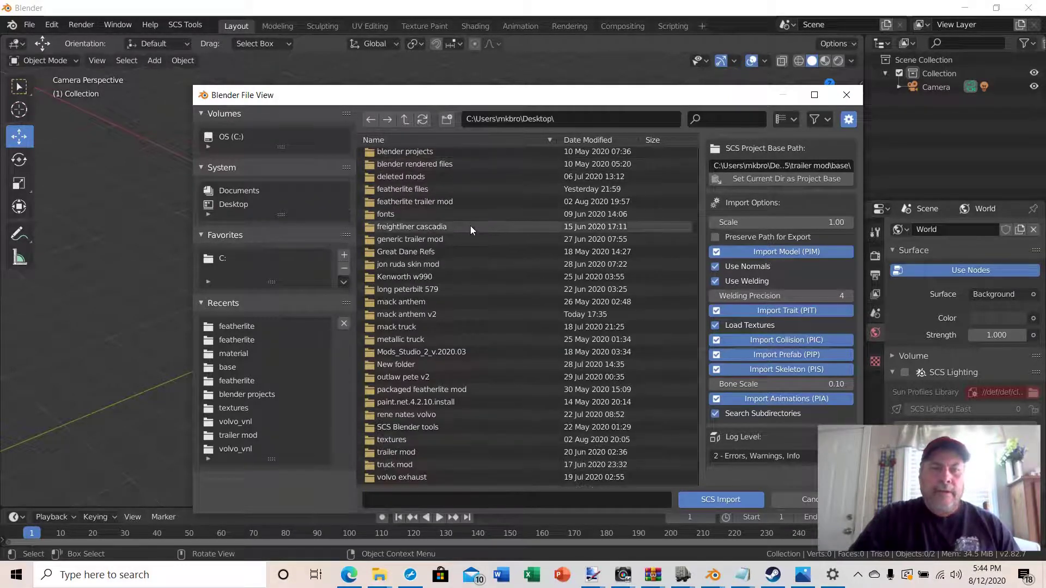
double_click(391, 315)
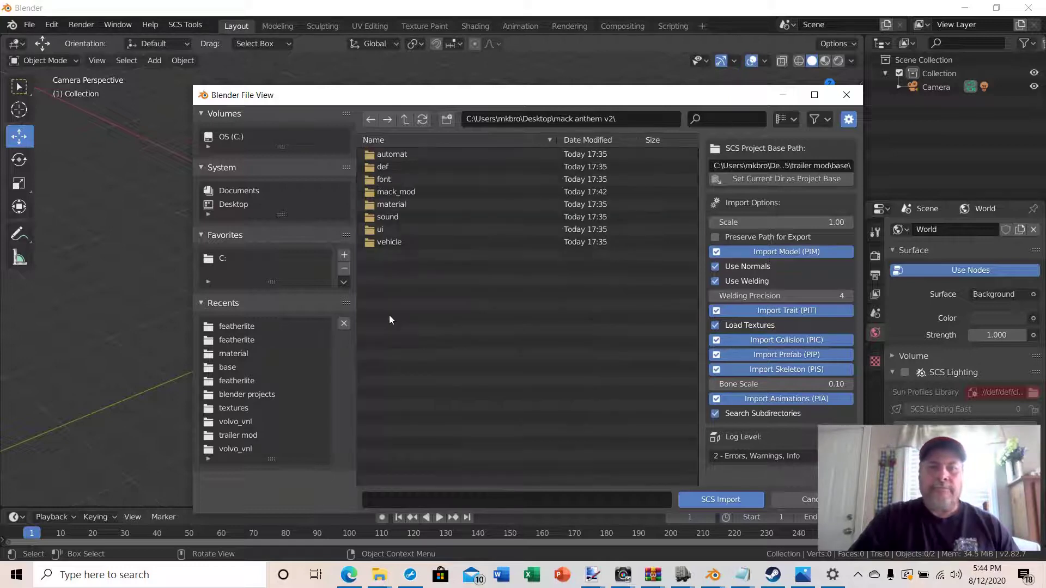
double_click(385, 193)
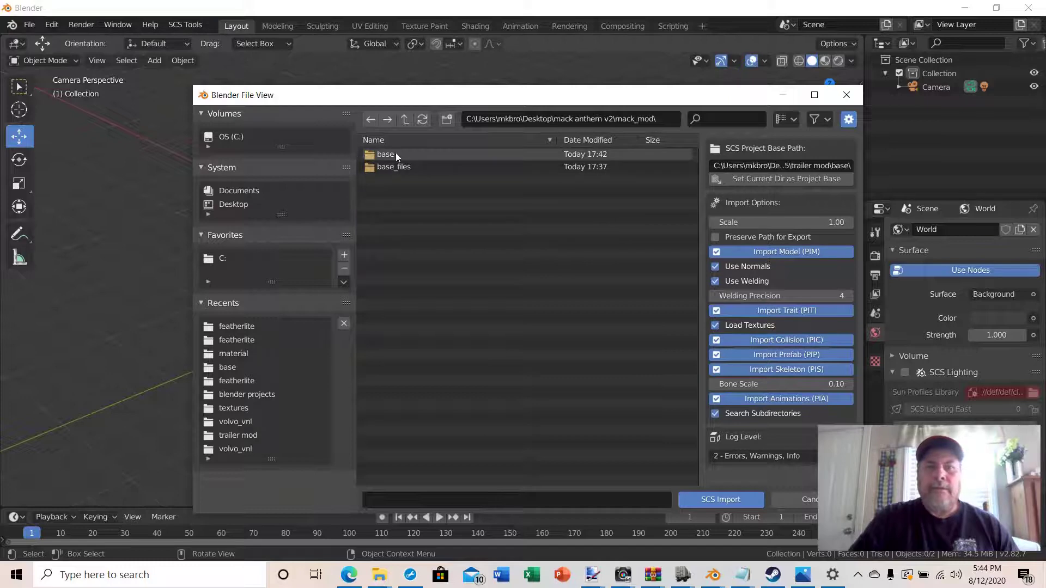
Step: Import cabin_s70.pim from the base, vehicle, truck, mack_anthem, cabin folder
double_click(379, 154)
double_click(375, 154)
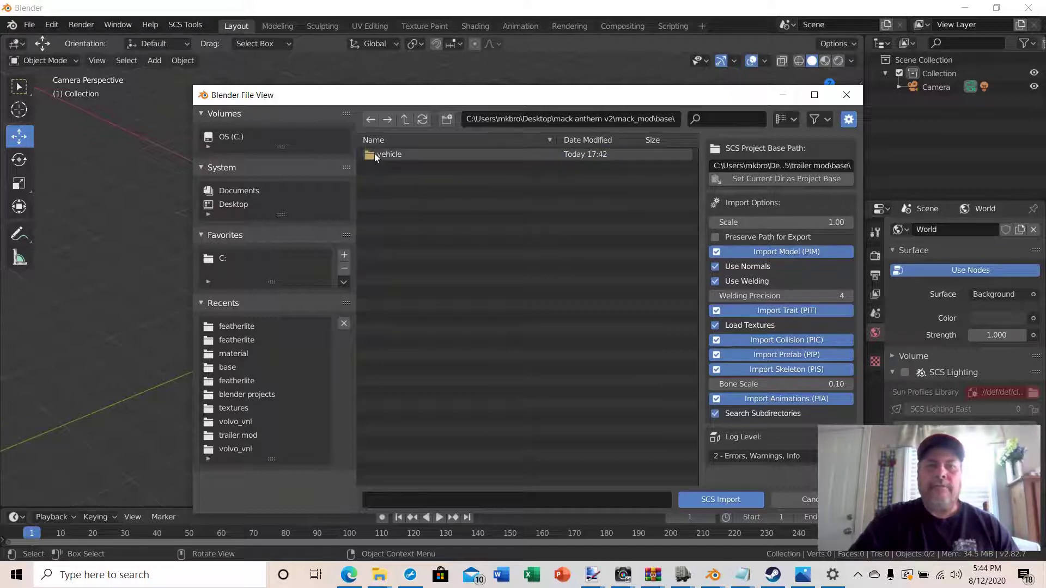
double_click(375, 155)
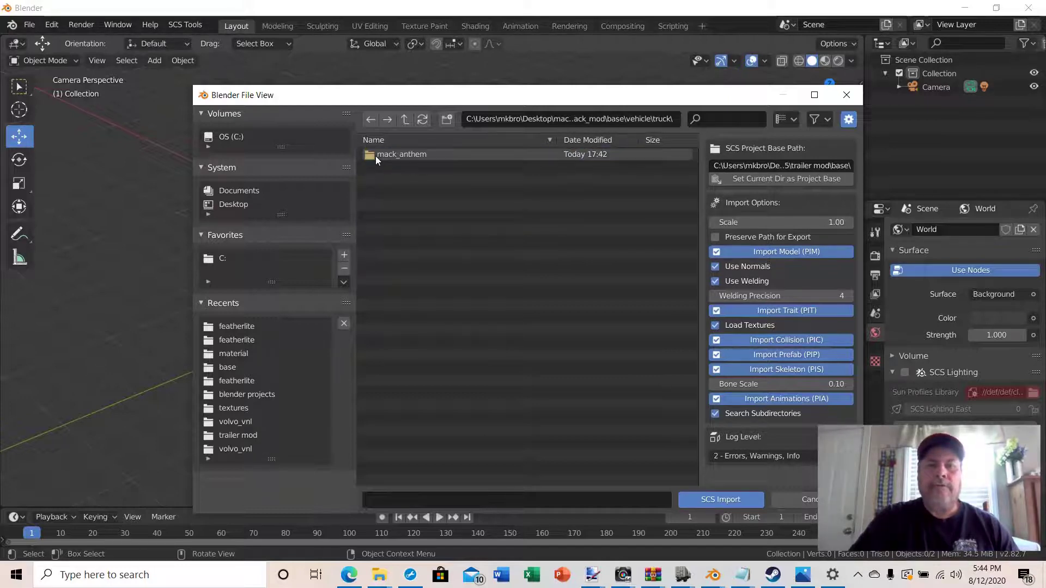
double_click(375, 155)
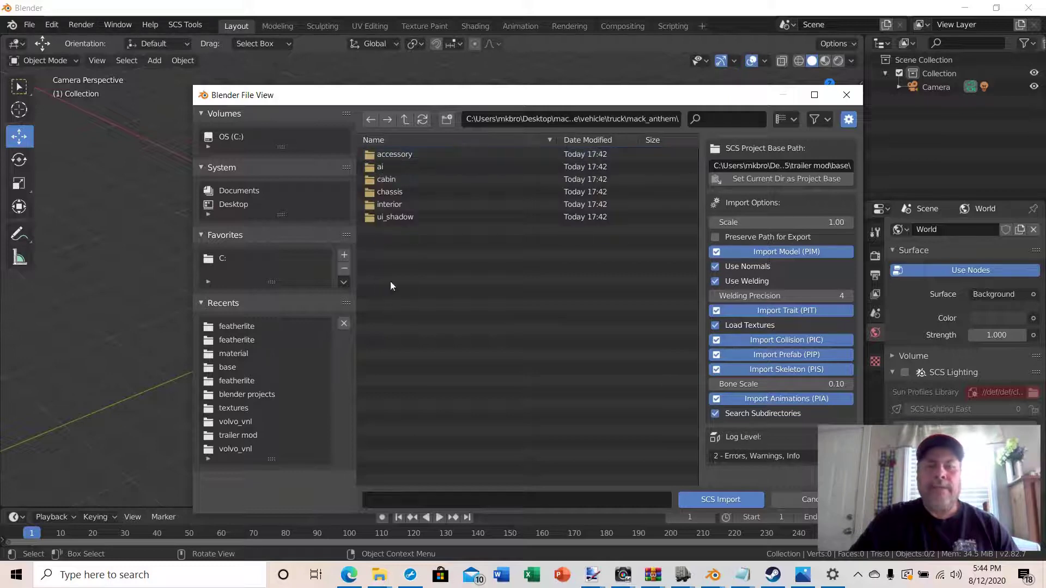
click(375, 181)
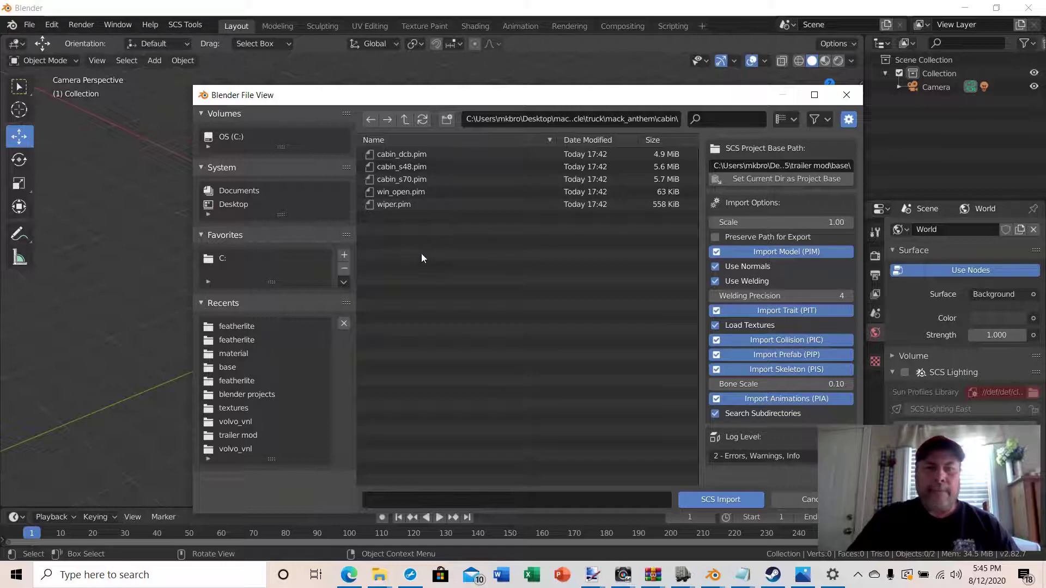
double_click(385, 181)
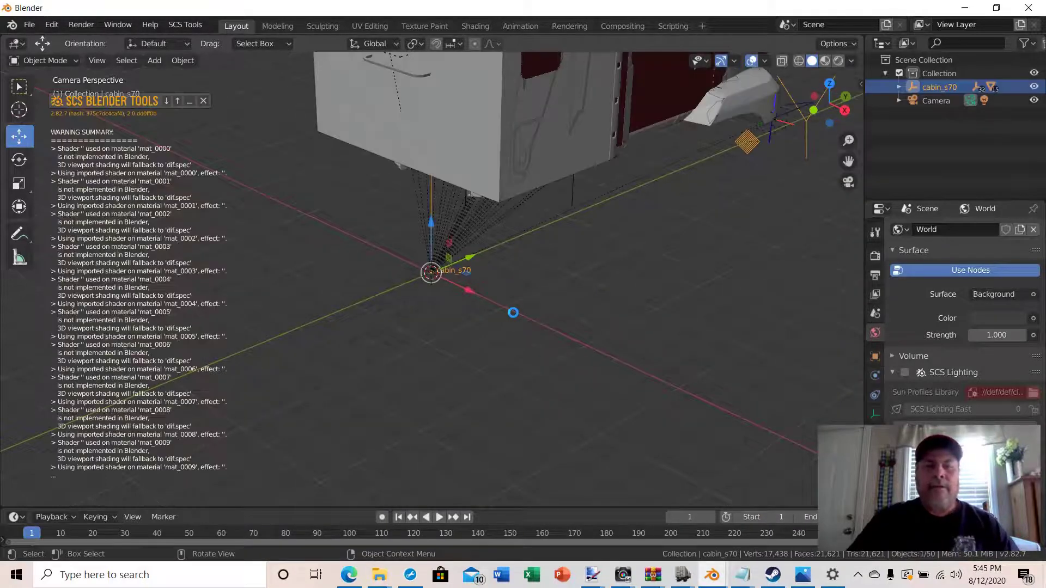
Step: Show only the mesh models of the imported cab, using the SCS visibility tools in Global scope
middle_drag(541, 272, 517, 264)
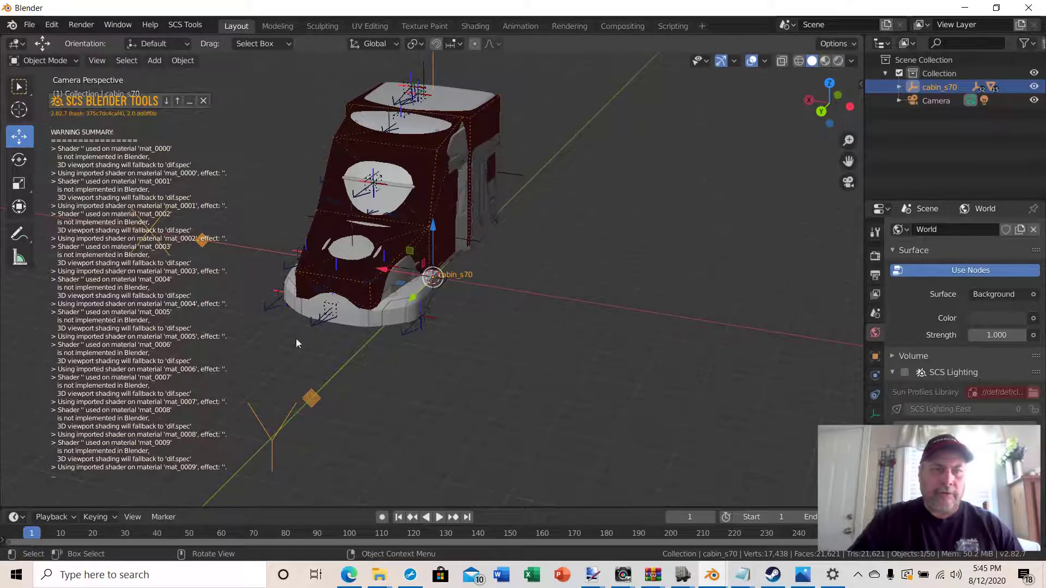
shift+middle_drag(354, 283, 539, 325)
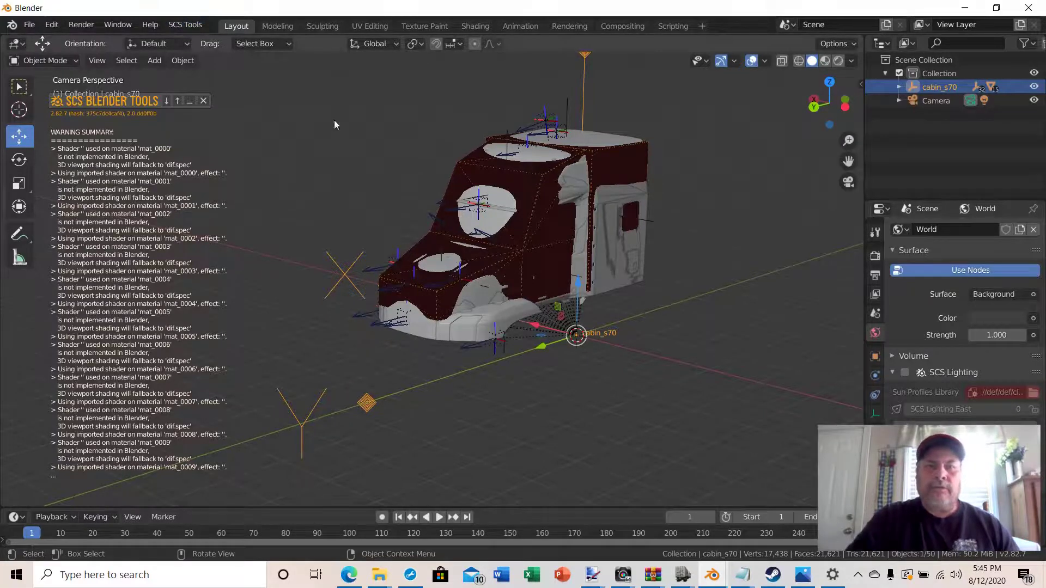
click(185, 25)
mouse_move(214, 121)
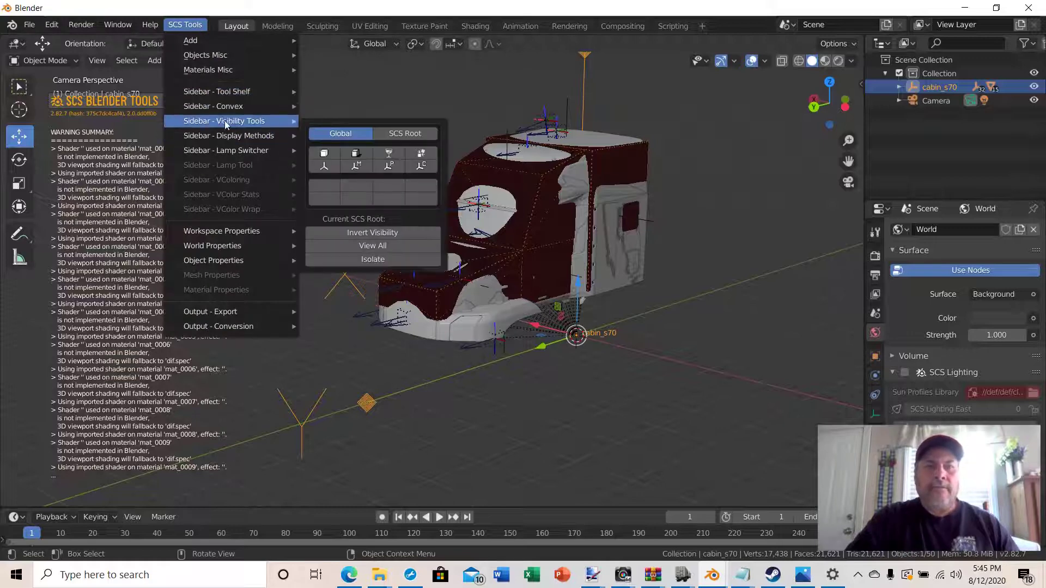
click(324, 154)
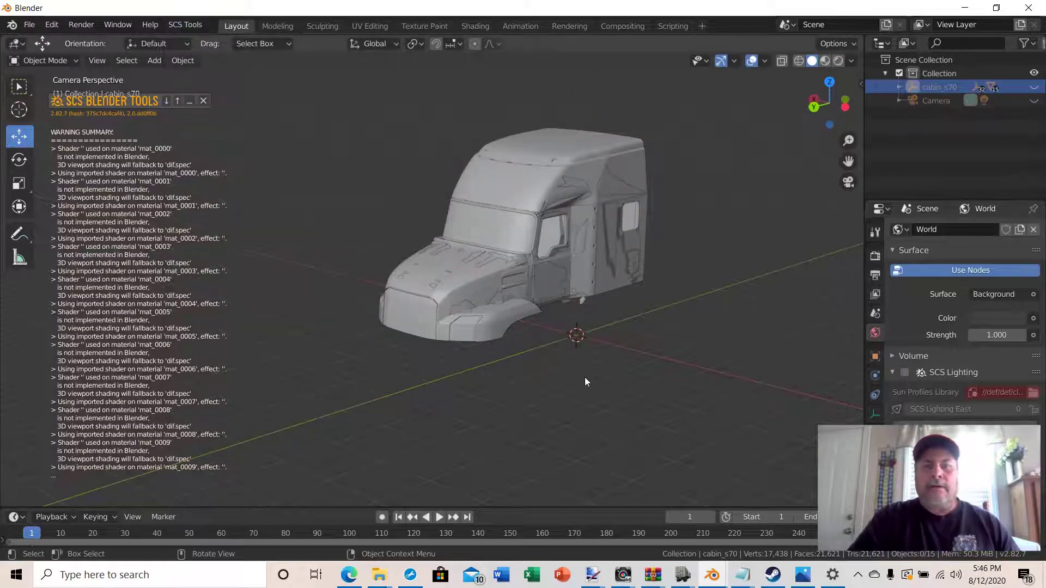
Step: Inspect the cab model and expand cabin_s70 in the outliner to review its locators and mesh pieces
scroll(583, 374, up, 3)
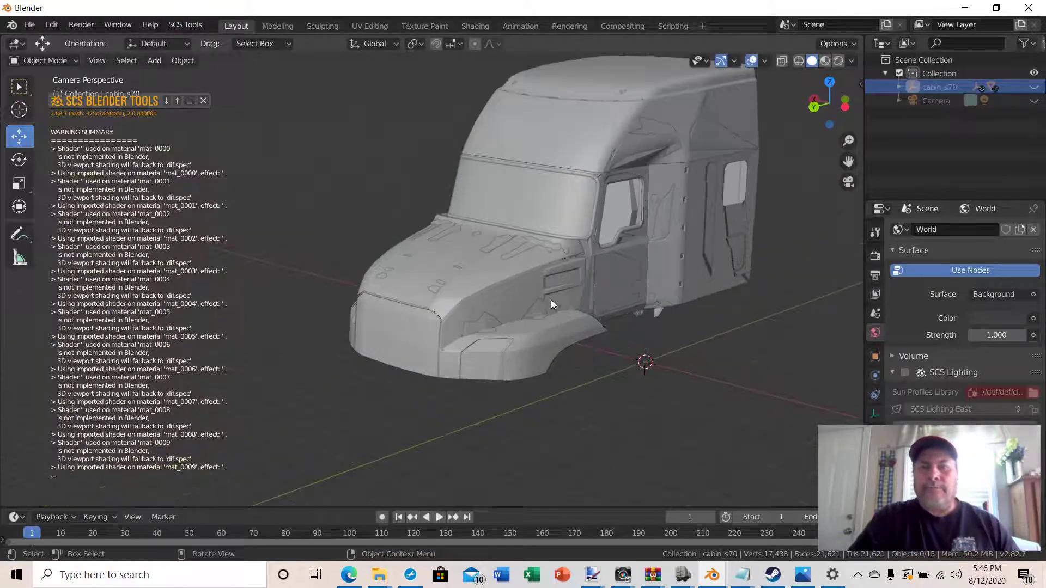
mouse_move(551, 299)
middle_down()
mouse_move(518, 313)
mouse_move(410, 300)
mouse_move(568, 311)
mouse_move(733, 285)
mouse_move(694, 332)
mouse_move(543, 306)
middle_up()
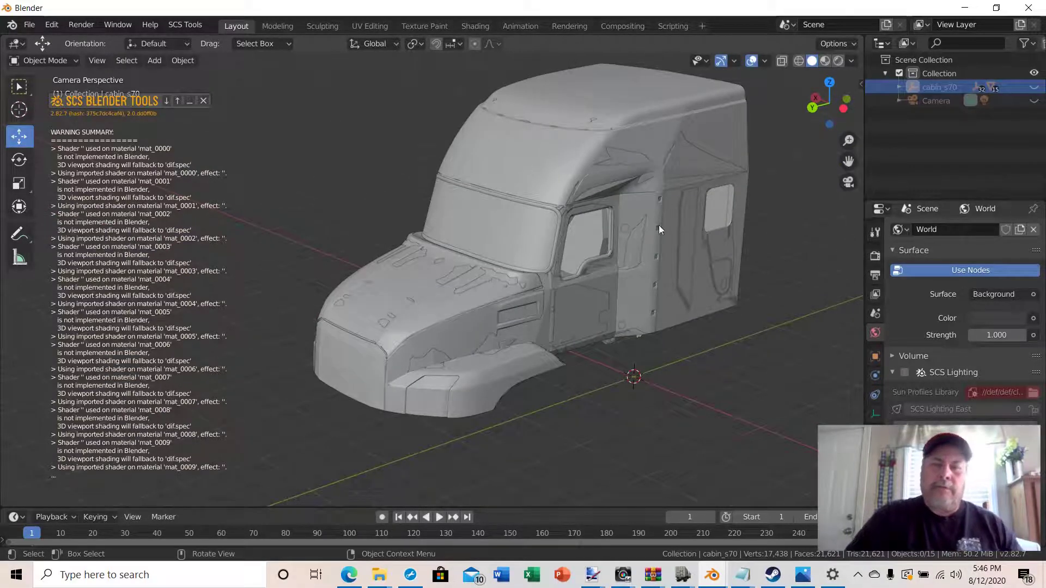
click(899, 87)
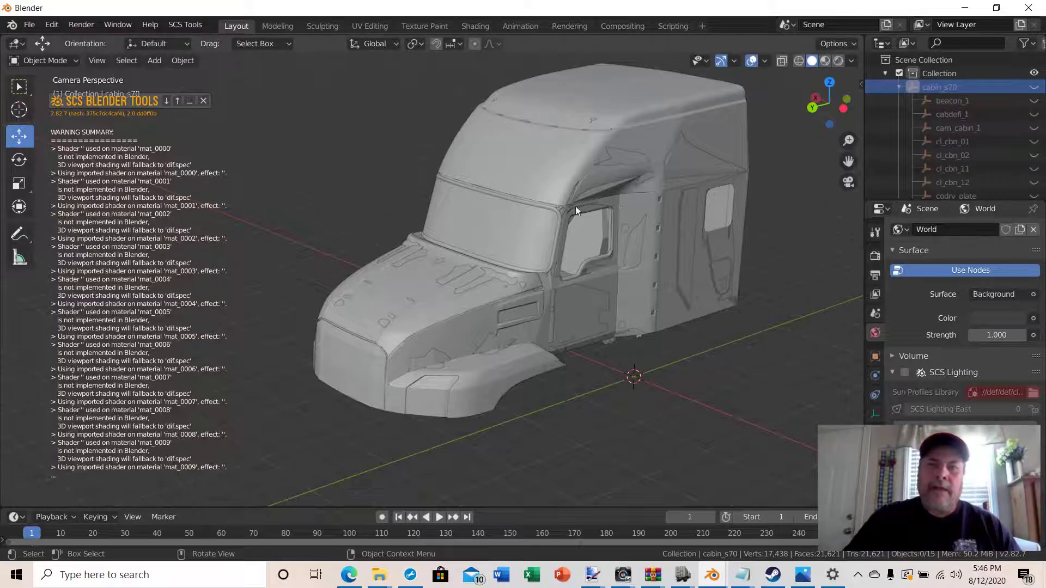
scroll(959, 131, down, 5)
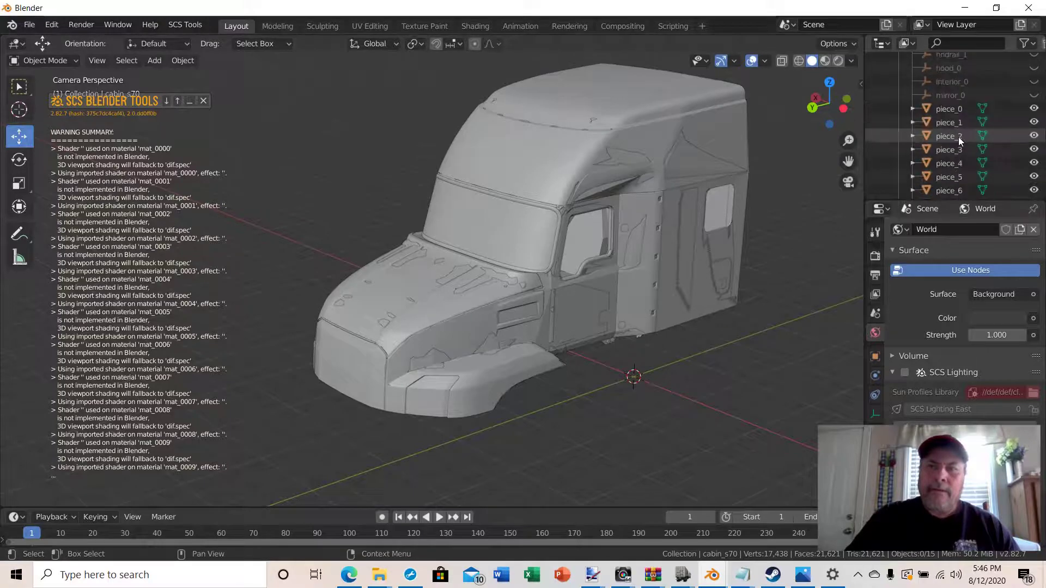
scroll(926, 104, up, 6)
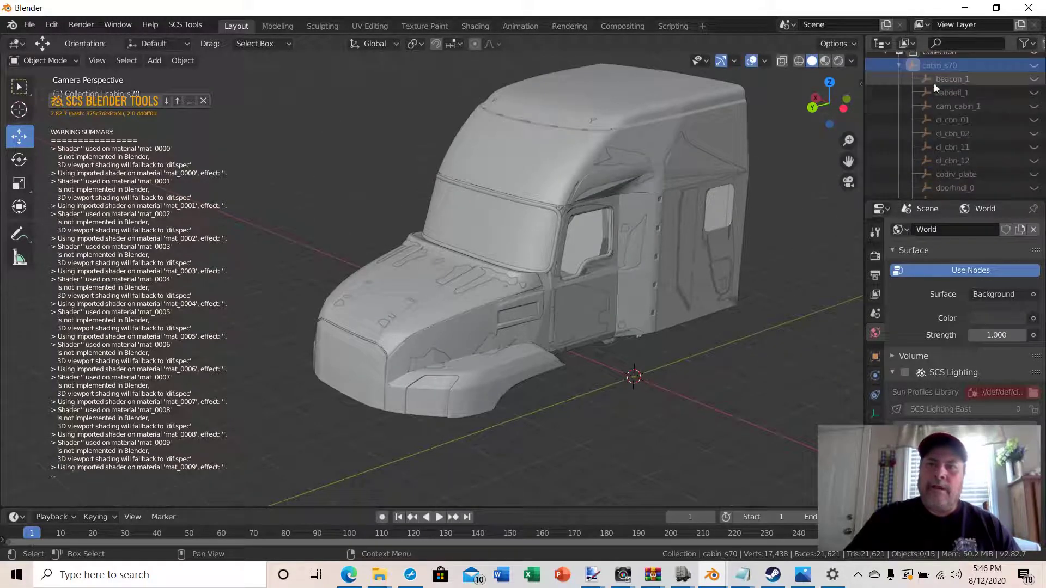
scroll(960, 149, down, 6)
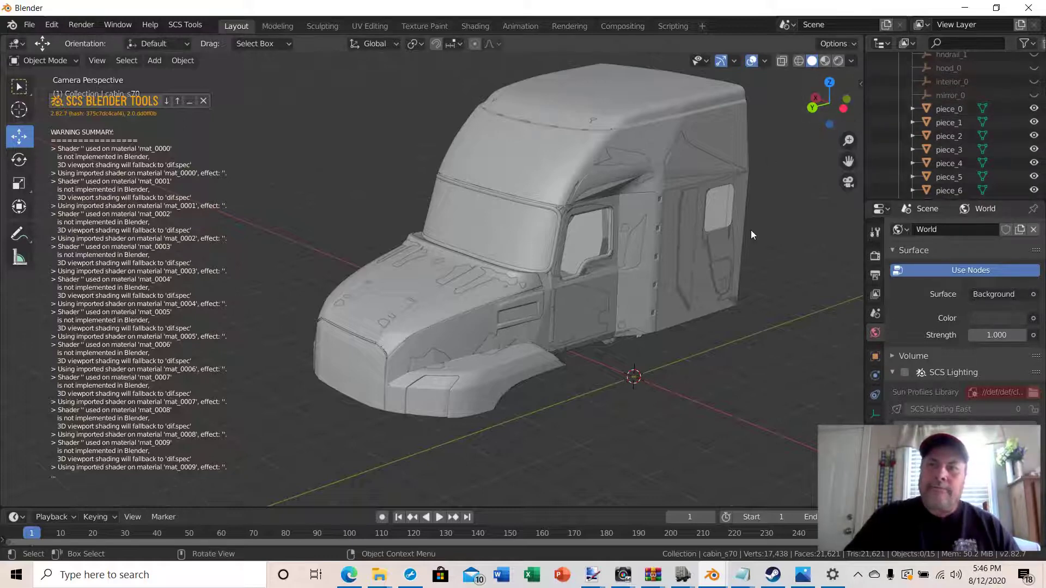
Step: Enlarge the outliner and hide the cab meshes piece_0 through piece_14 in the viewport
middle_drag(751, 234, 668, 189)
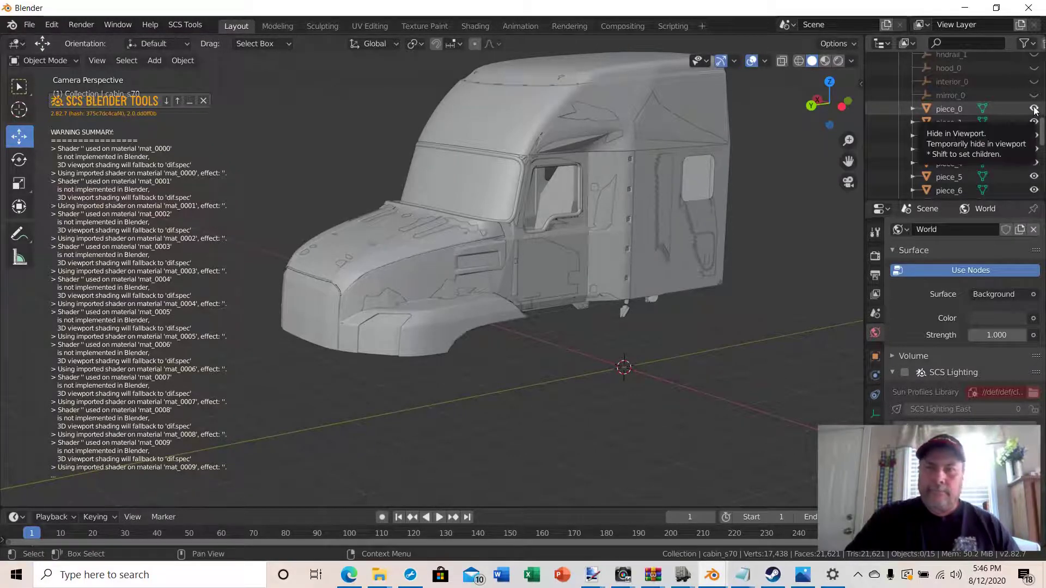
scroll(1006, 129, down, 1)
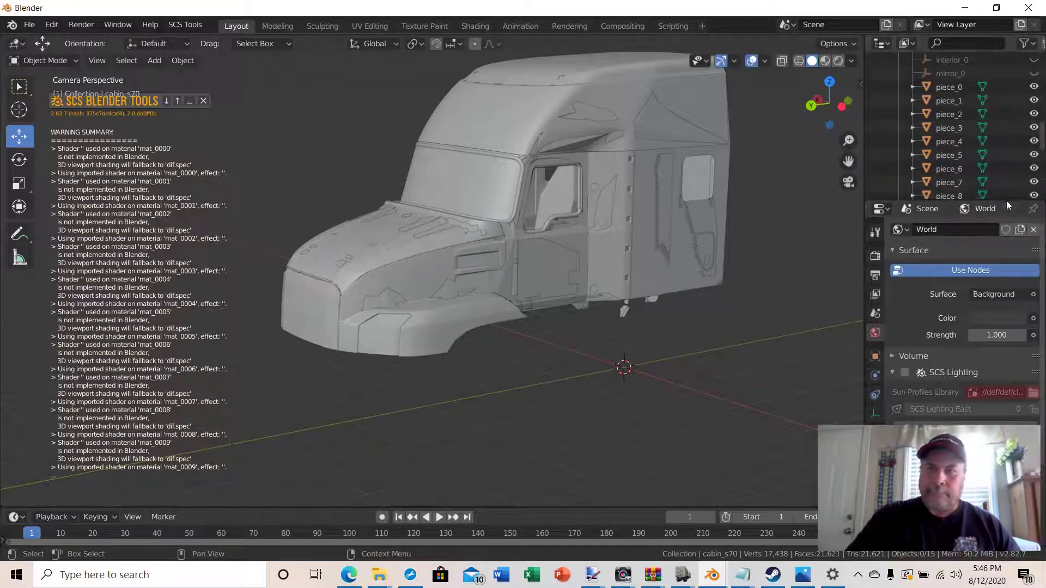
drag(1005, 200, 1006, 366)
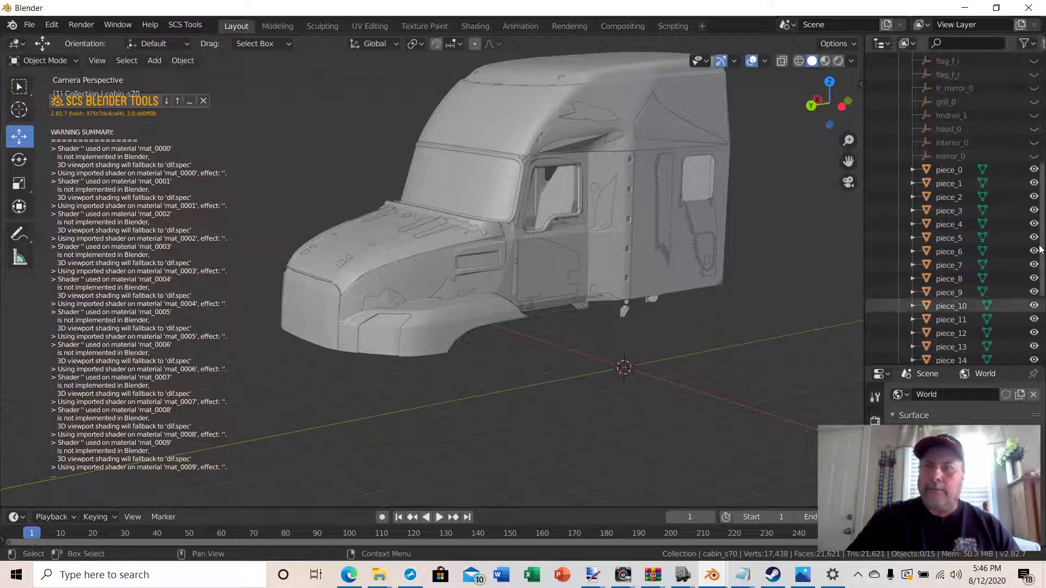
drag(1034, 170, 1035, 358)
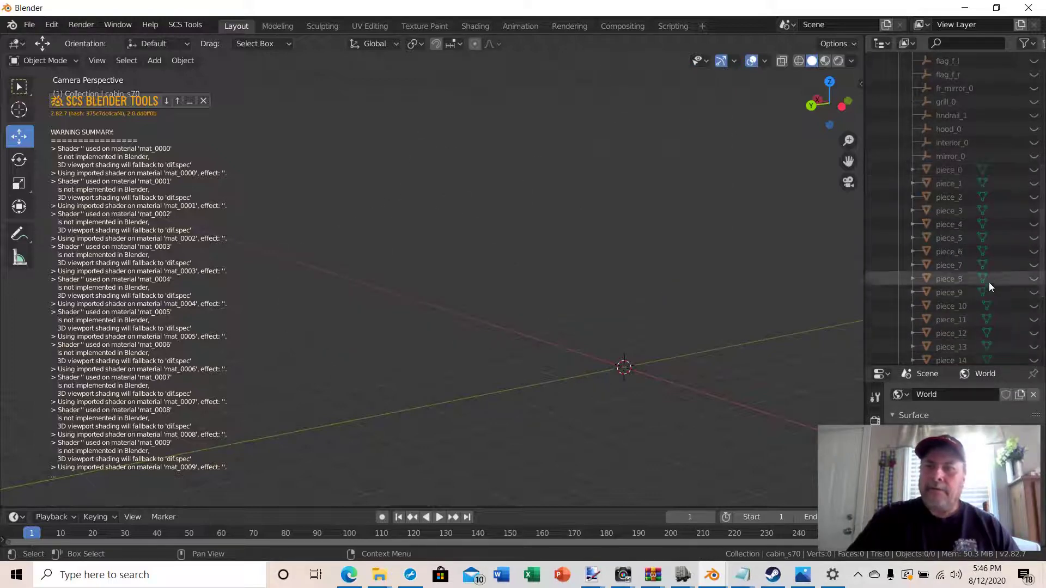
Step: Toggle piece_1 on and off, unhide only the cab body piece_2, and dismiss the SCS Blender Tools warning summary
scroll(989, 281, down, 3)
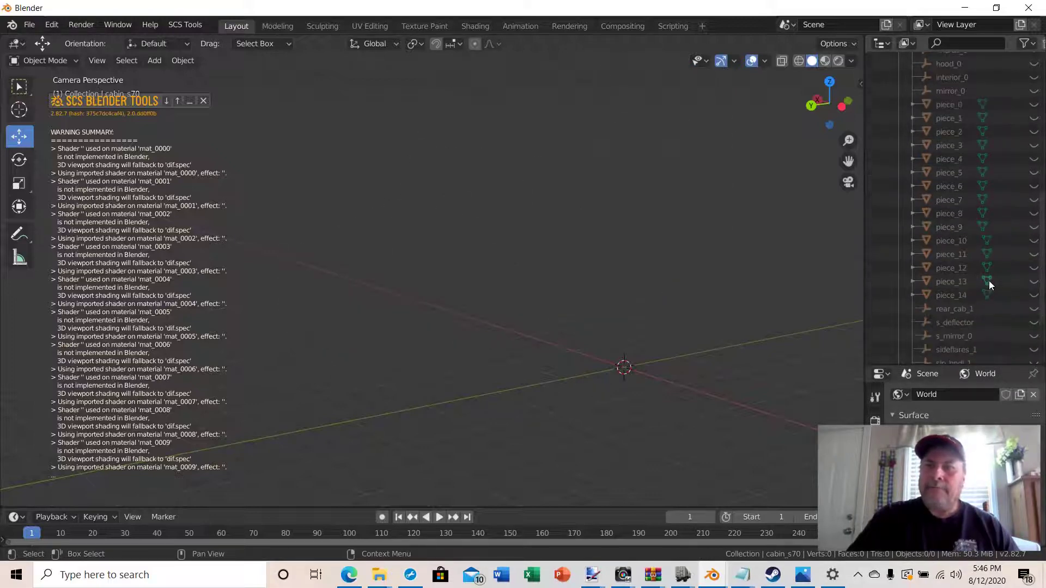
click(1034, 118)
click(1034, 118)
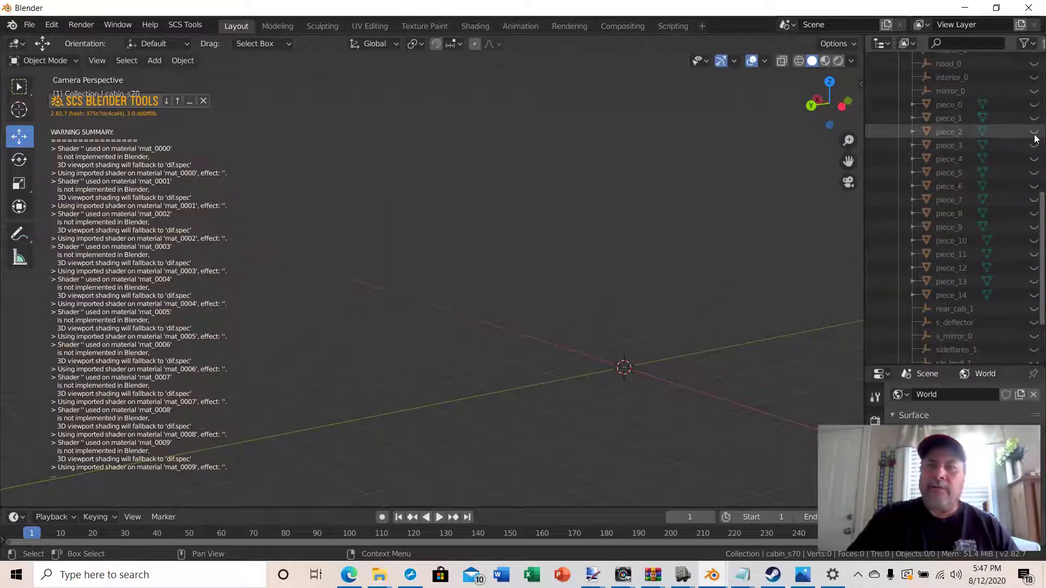
click(1034, 132)
mouse_move(669, 250)
middle_down()
mouse_move(685, 285)
mouse_move(743, 257)
mouse_move(838, 246)
mouse_move(847, 148)
mouse_move(823, 230)
mouse_move(748, 292)
mouse_move(680, 297)
mouse_move(680, 252)
mouse_move(640, 260)
mouse_move(681, 257)
middle_up()
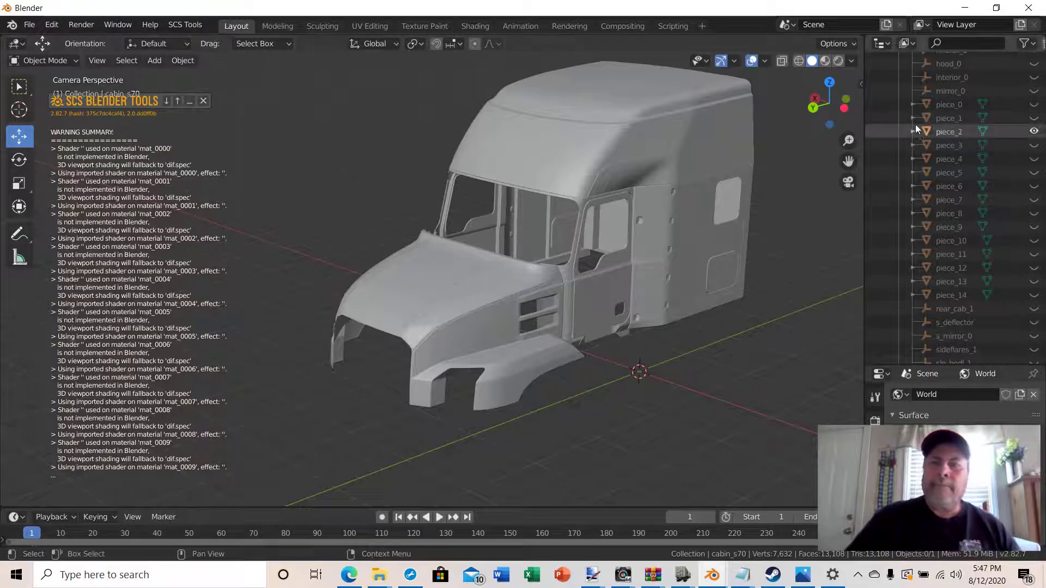
click(204, 101)
middle_drag(521, 237, 513, 228)
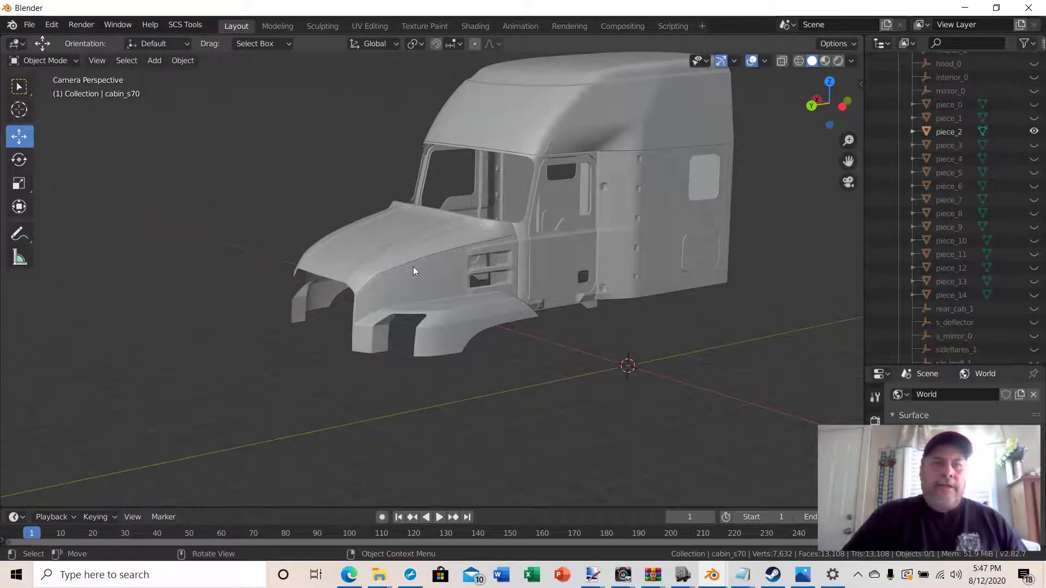
Step: Select the cab body piece_2 in the viewport and enter Edit Mode on its mesh
click(426, 319)
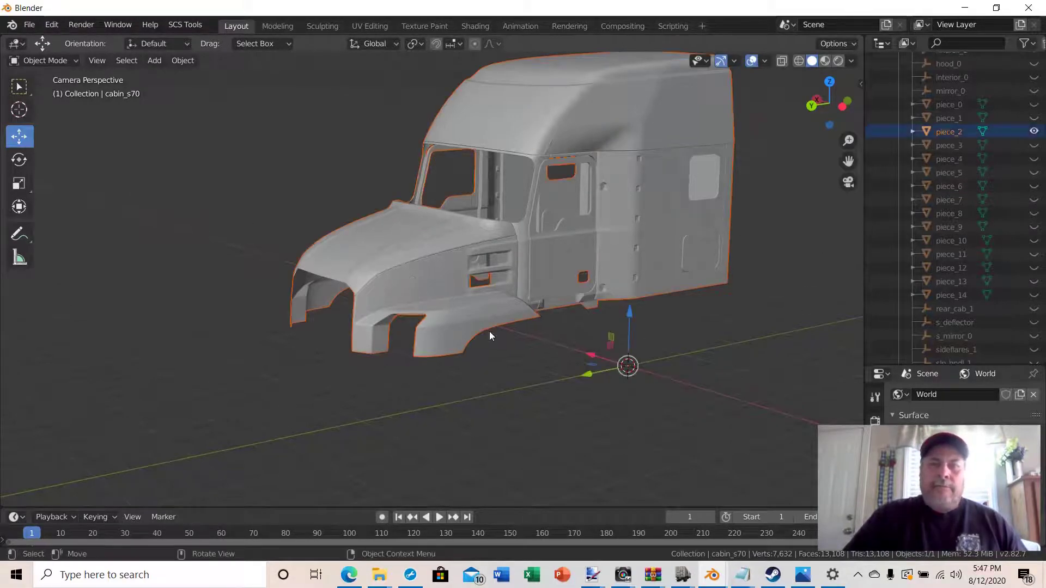
click(518, 402)
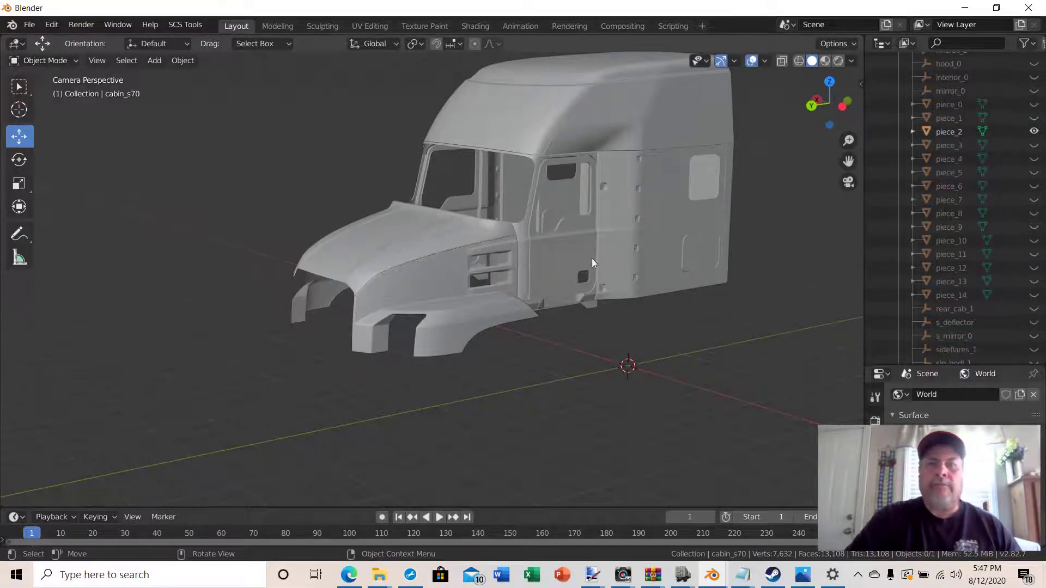
click(606, 258)
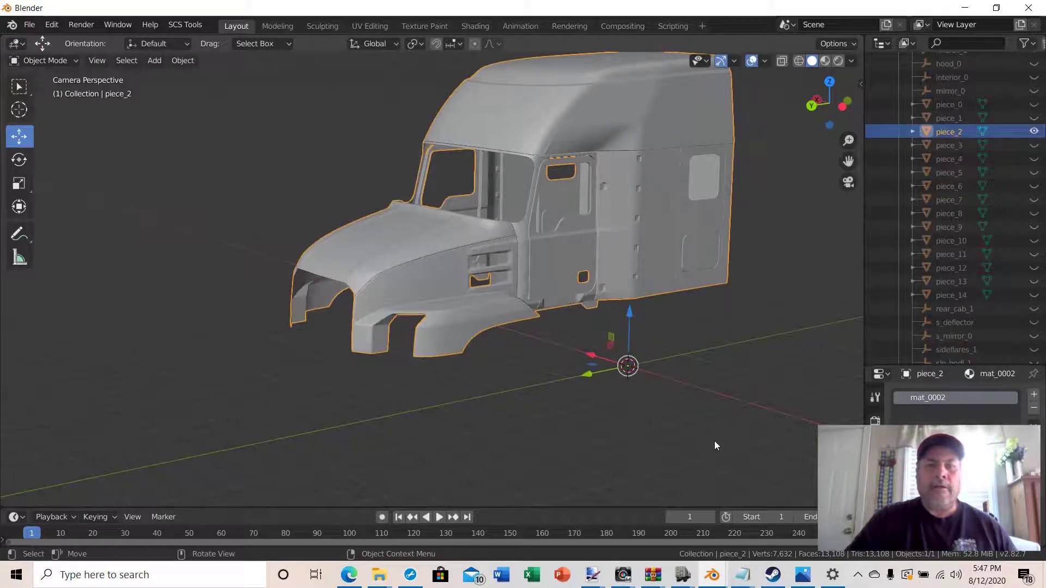
key(Tab)
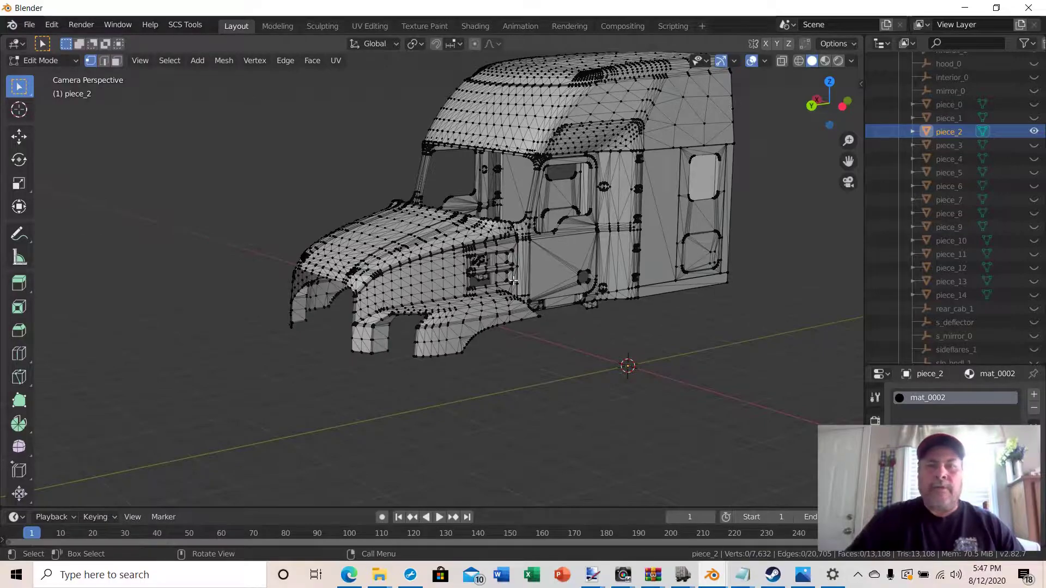
Step: Examine the cab mesh's vertices and edges, and switch to face select mode to examine its faces
middle_drag(426, 274, 418, 297)
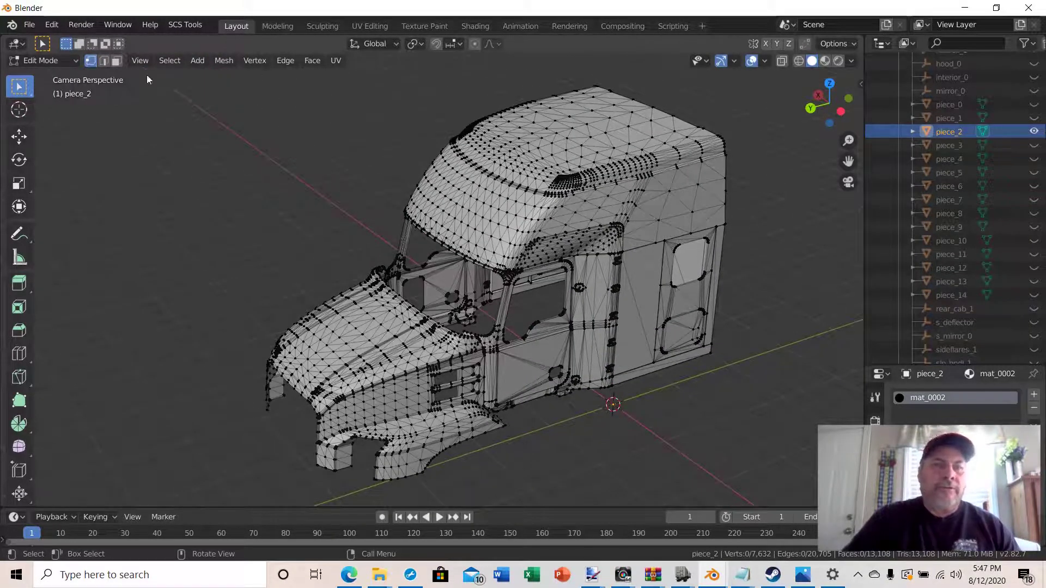
scroll(500, 265, up, 5)
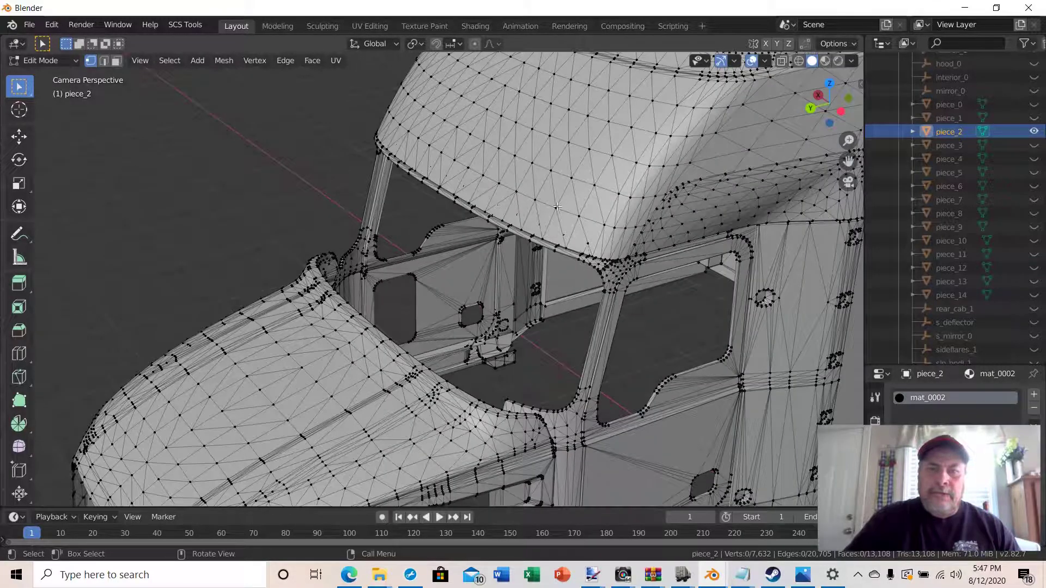
click(104, 62)
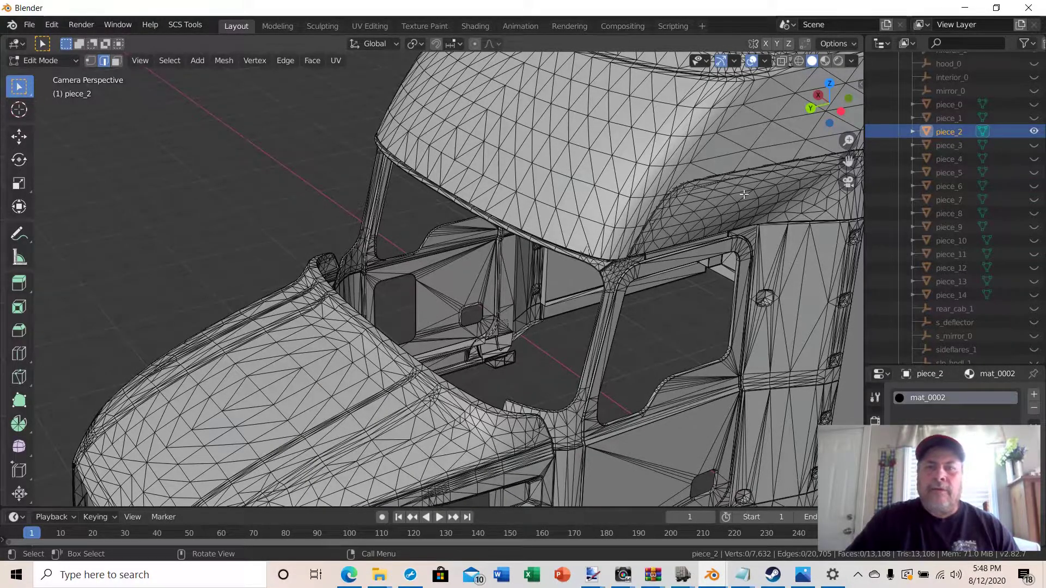
middle_drag(674, 379, 671, 357)
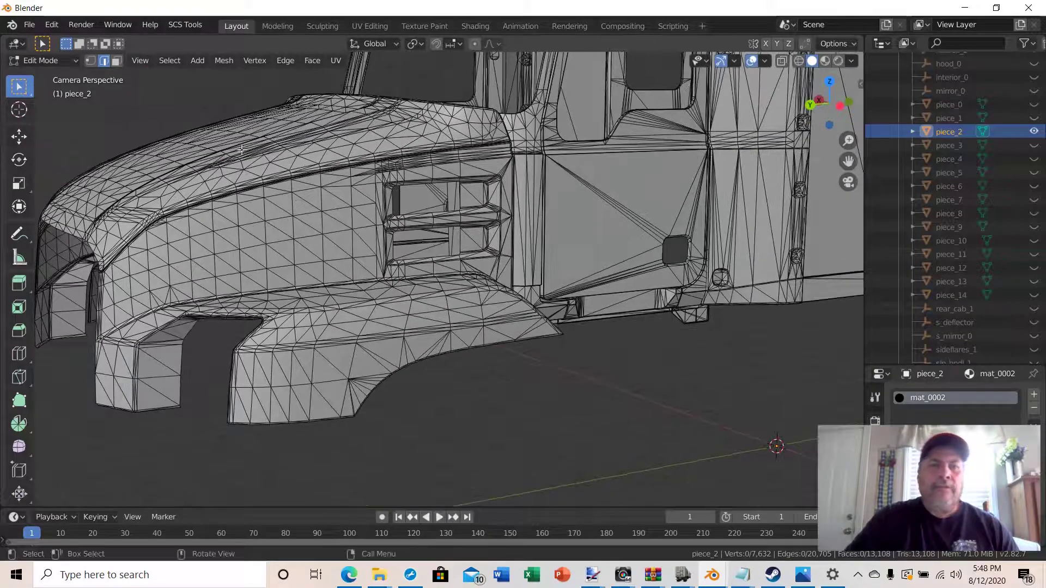
click(116, 61)
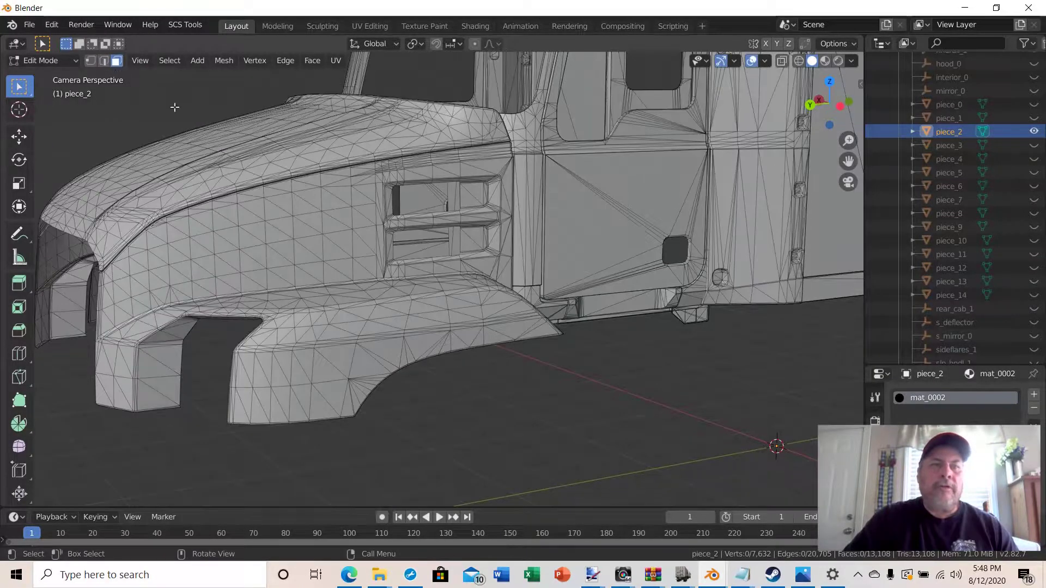
mouse_move(369, 262)
middle_down()
mouse_move(403, 452)
mouse_move(394, 292)
mouse_move(419, 273)
mouse_move(341, 323)
mouse_move(278, 299)
mouse_move(301, 274)
mouse_move(364, 280)
middle_up()
scroll(364, 280, down, 2)
scroll(392, 283, down, 2)
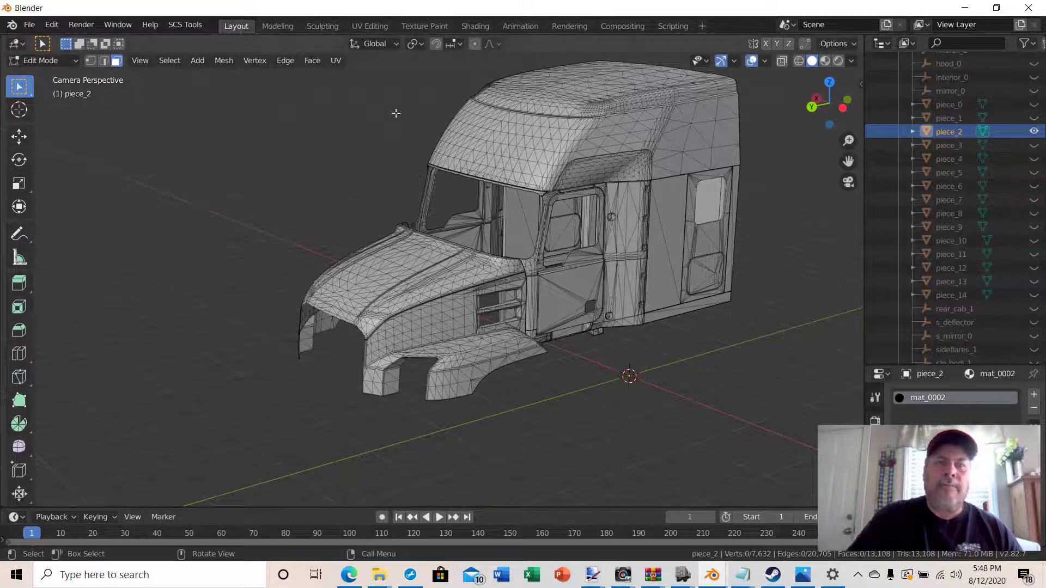
Step: Switch to the UV Editing workspace and select all of piece_2's faces to display their UV layout
click(370, 25)
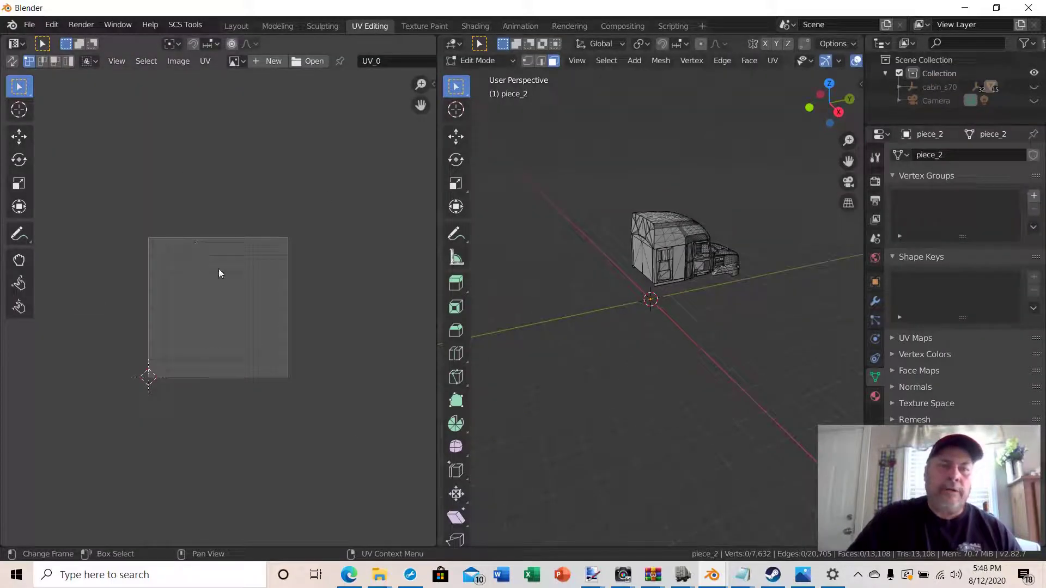
middle_drag(719, 275, 596, 300)
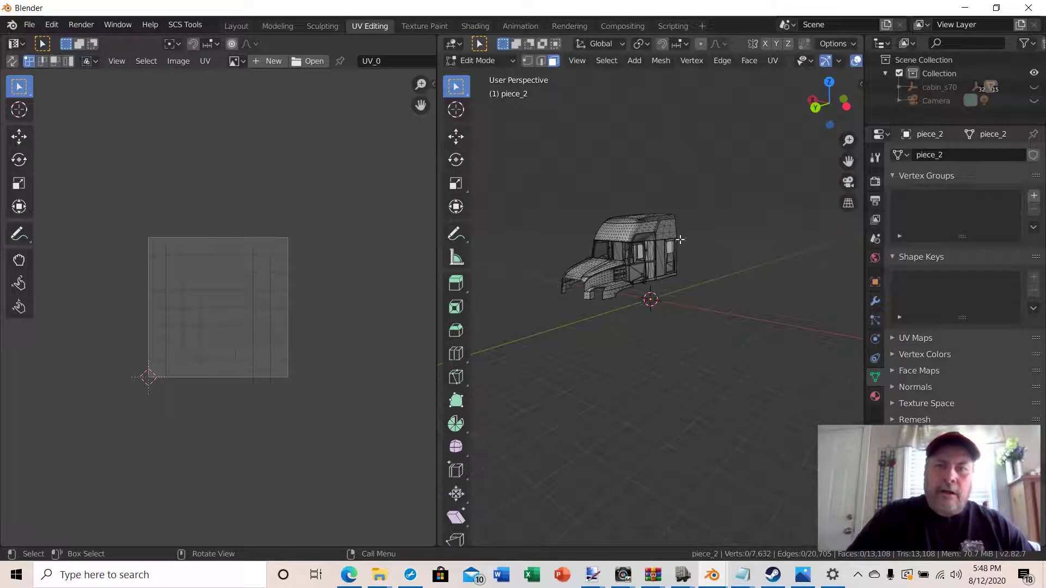
scroll(599, 266, up, 4)
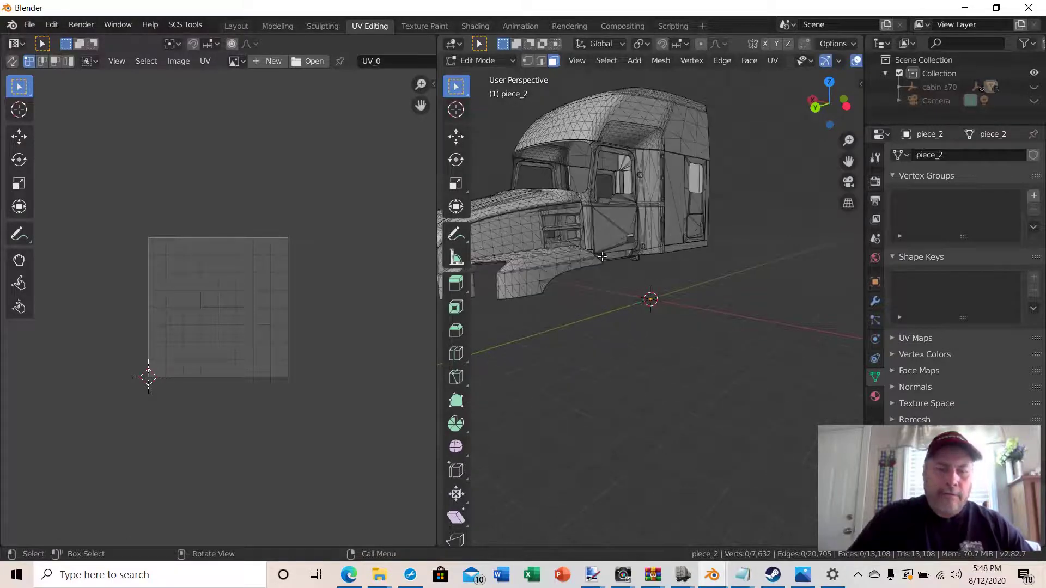
middle_drag(602, 256, 621, 281)
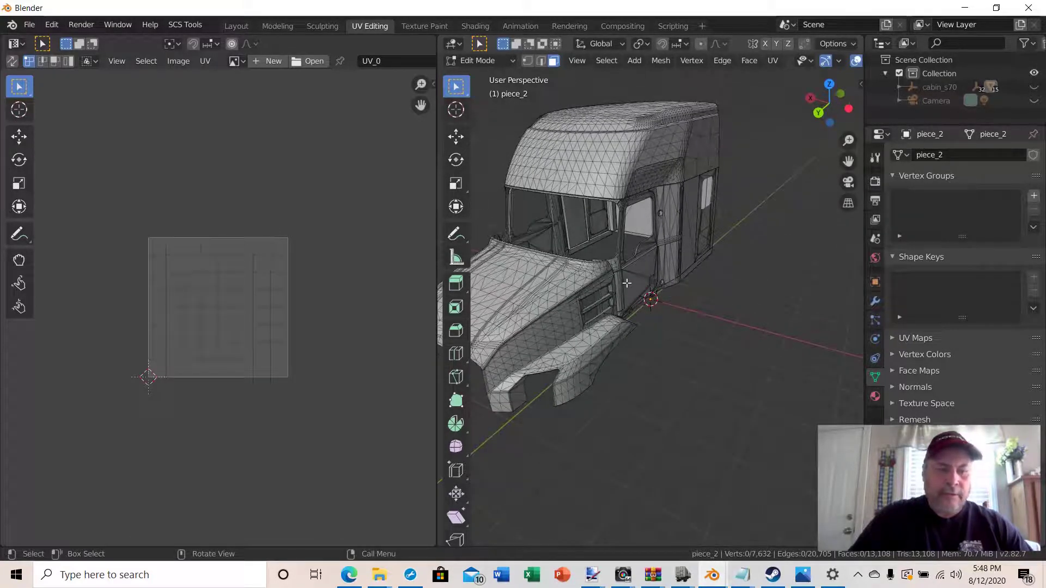
key(a)
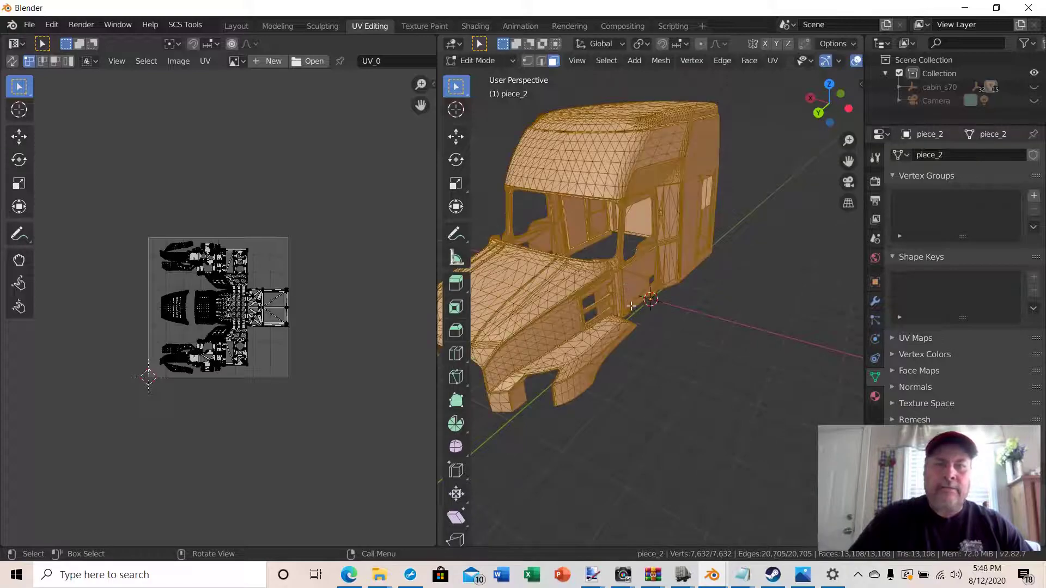
scroll(222, 360, up, 5)
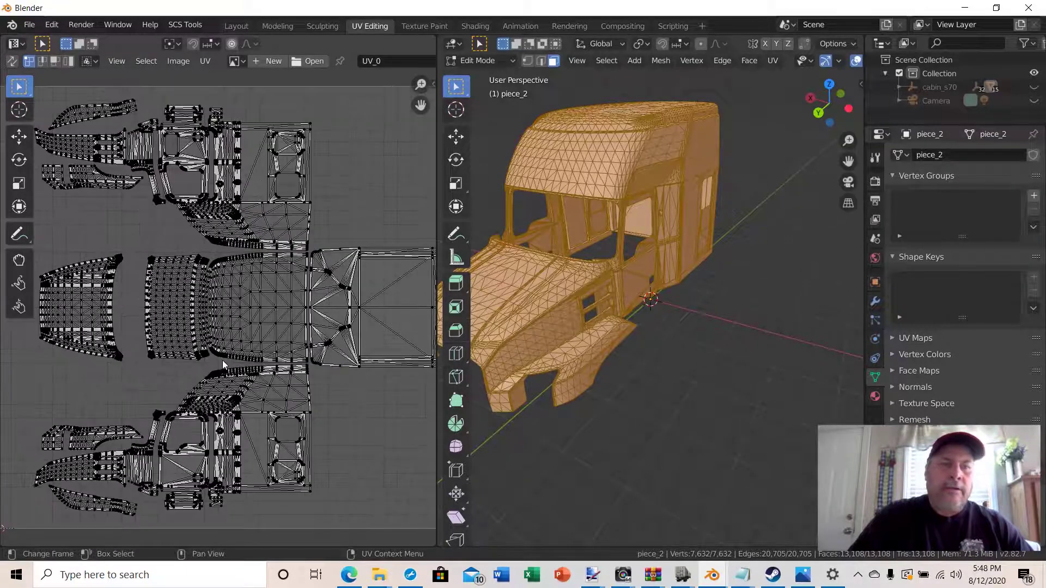
scroll(222, 361, up, 1)
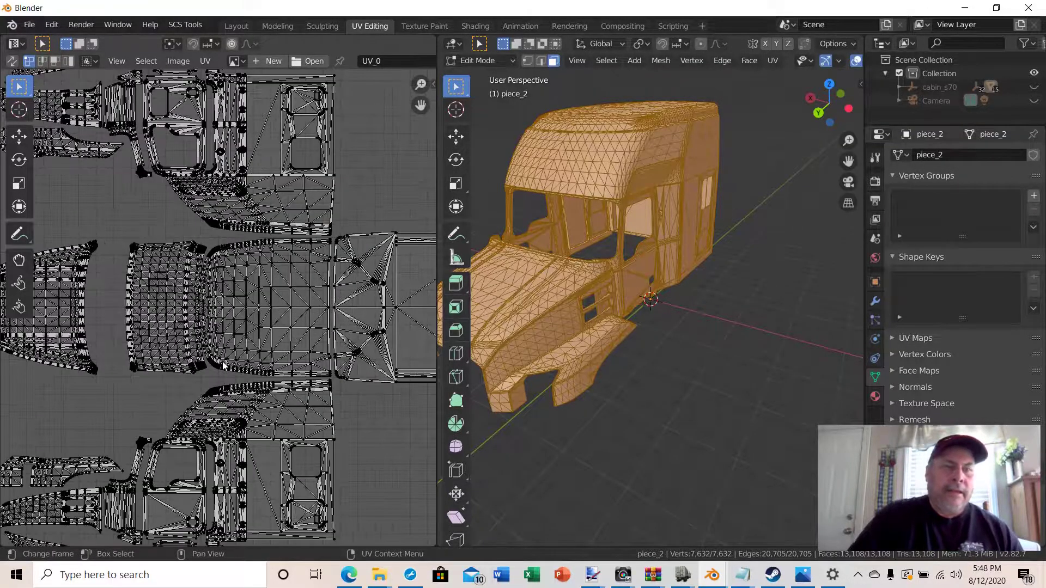
scroll(222, 361, down, 2)
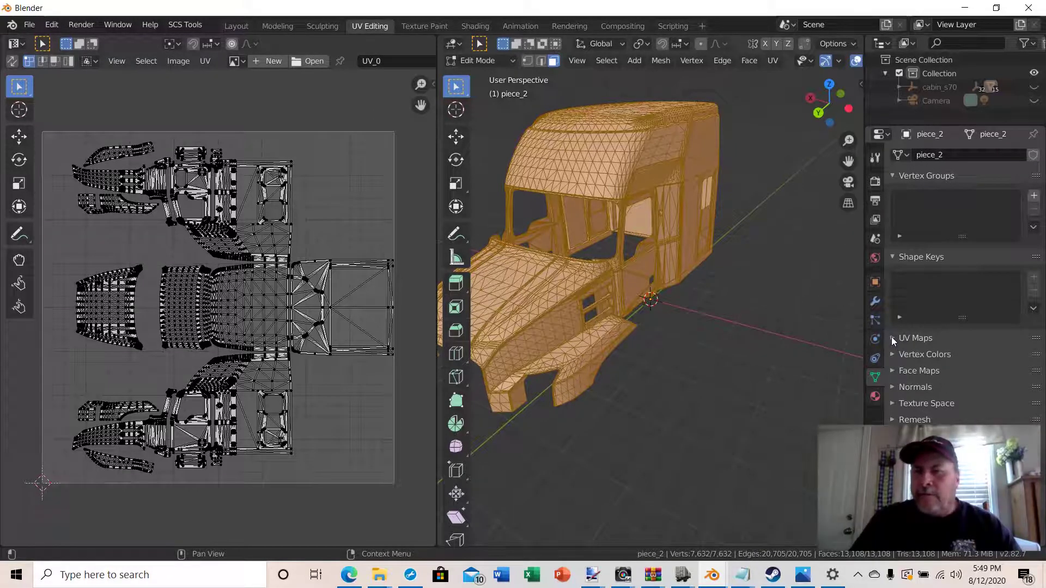
Step: Expand the mesh's UV Maps list and display the UV_1 layout in the UV editor
click(910, 338)
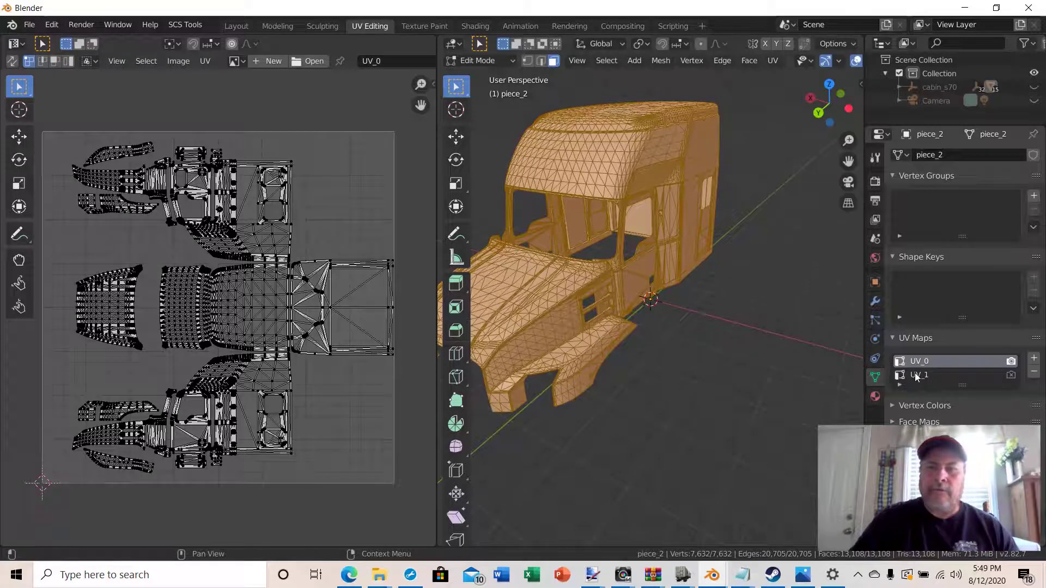
click(373, 62)
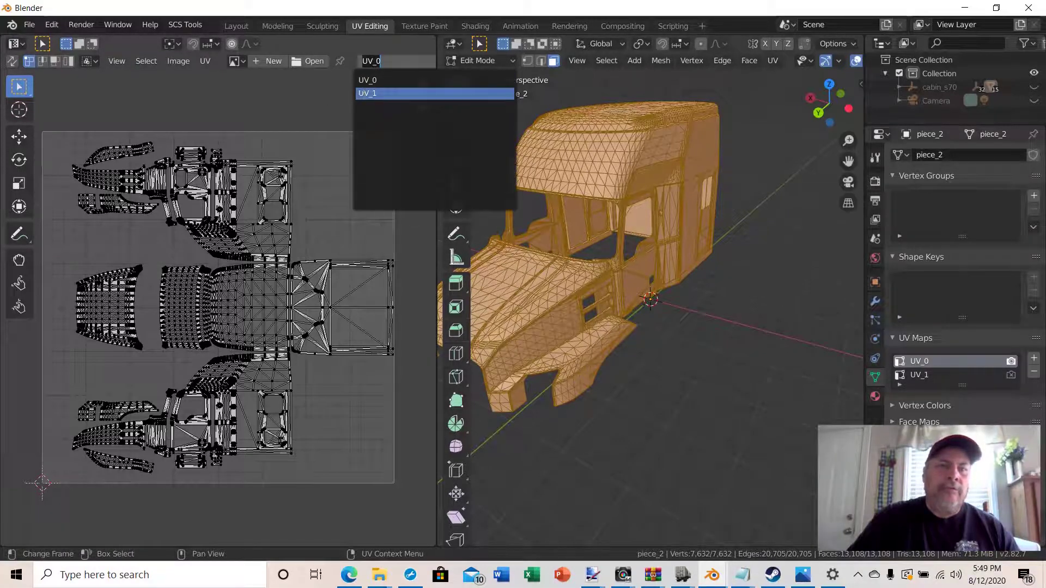
click(392, 93)
scroll(595, 323, down, 3)
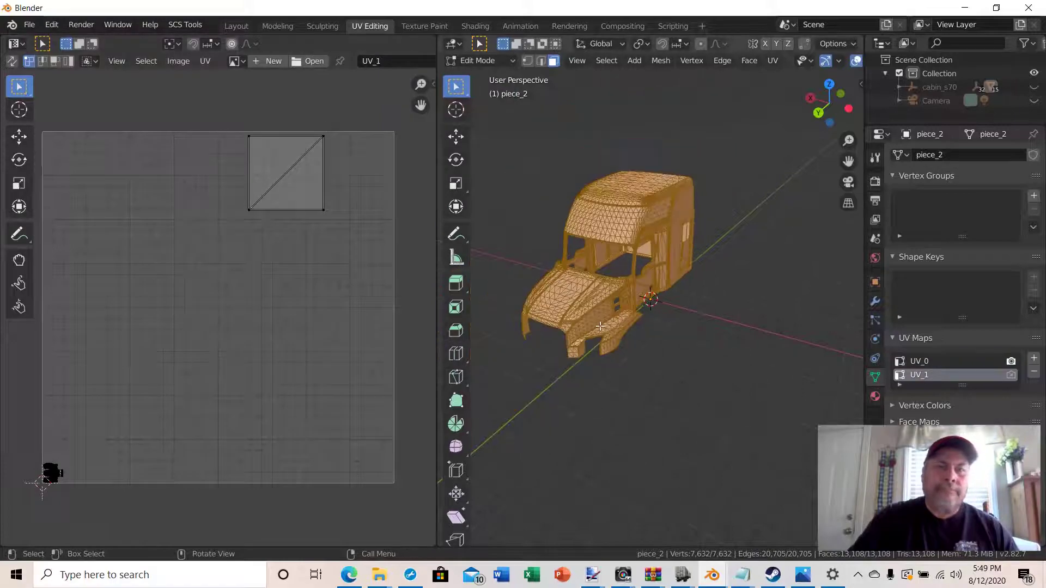
Step: Return the UV editor to UV_0 and examine the unwrapped cab panels up close
click(374, 62)
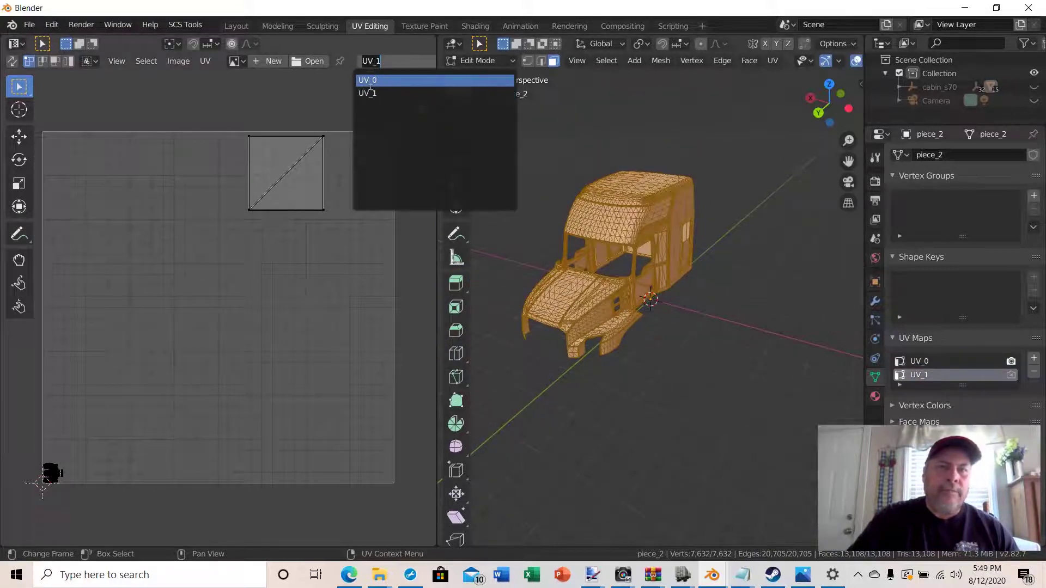
click(372, 81)
scroll(241, 317, up, 4)
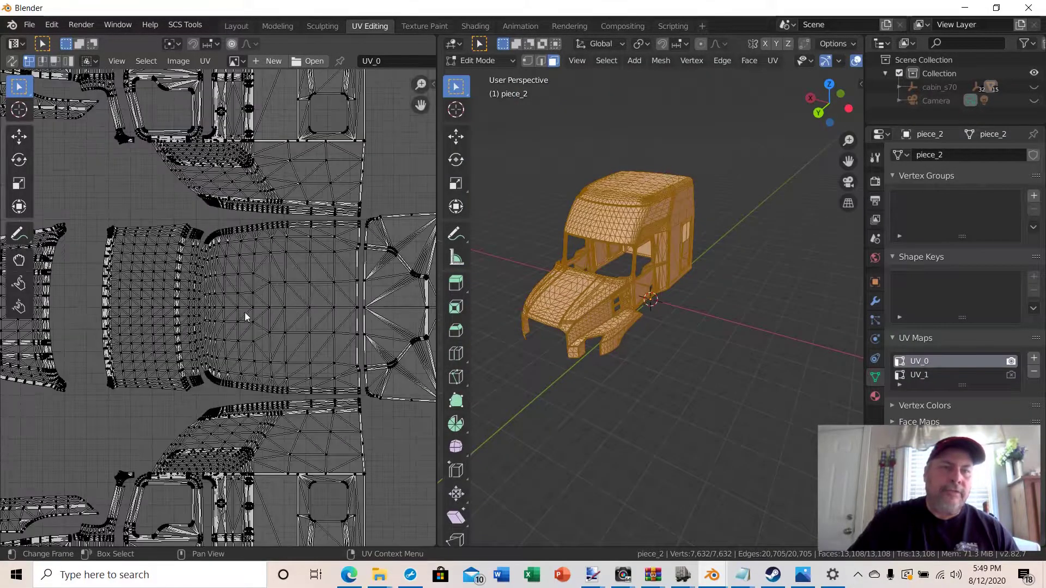
scroll(256, 311, down, 6)
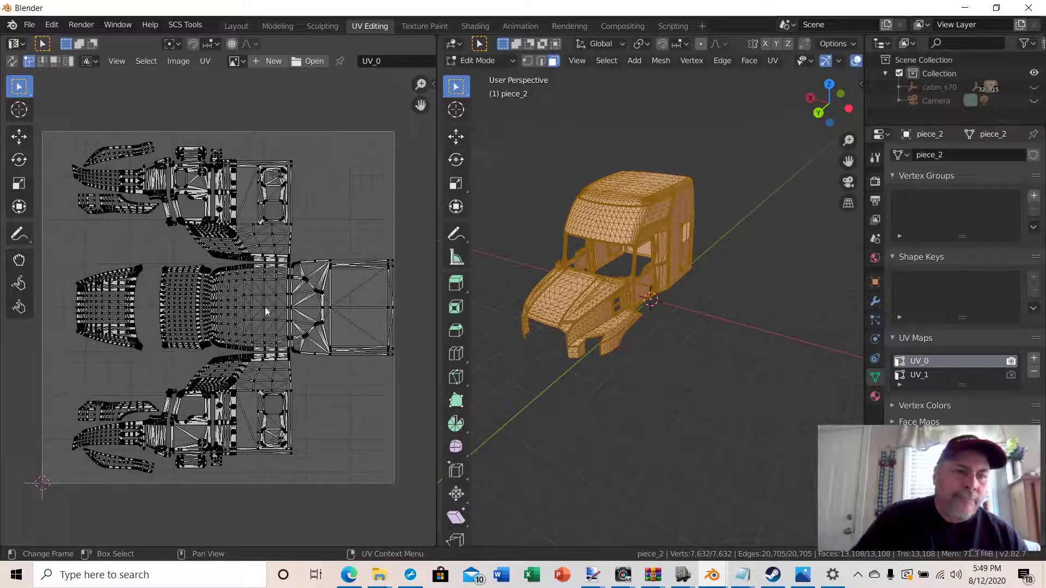
scroll(278, 297, up, 4)
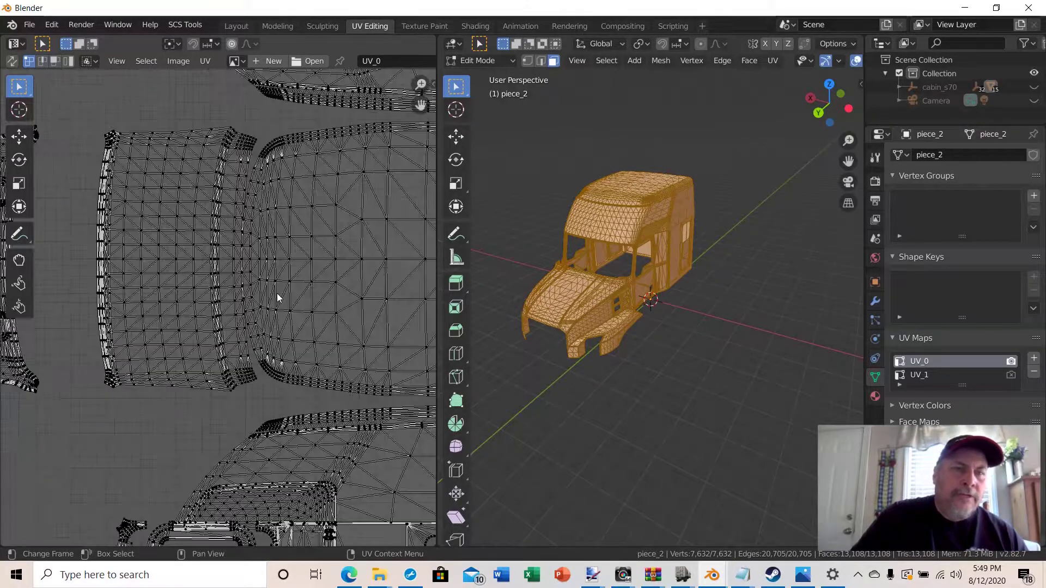
scroll(277, 293, down, 5)
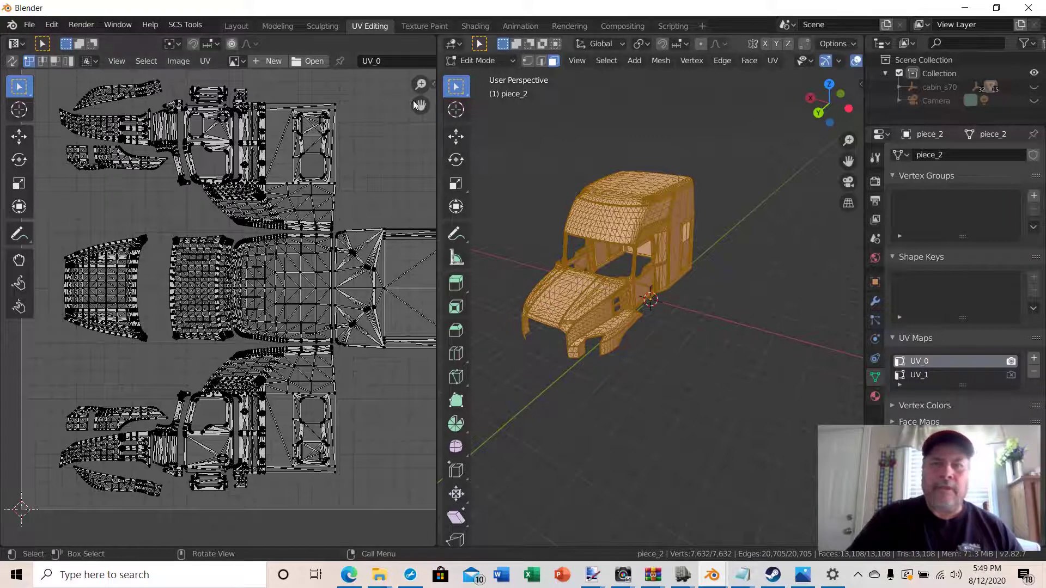
Step: Compare the UV_1 layout with UV_0 once more, leaving UV_0 as the active UV map
click(372, 60)
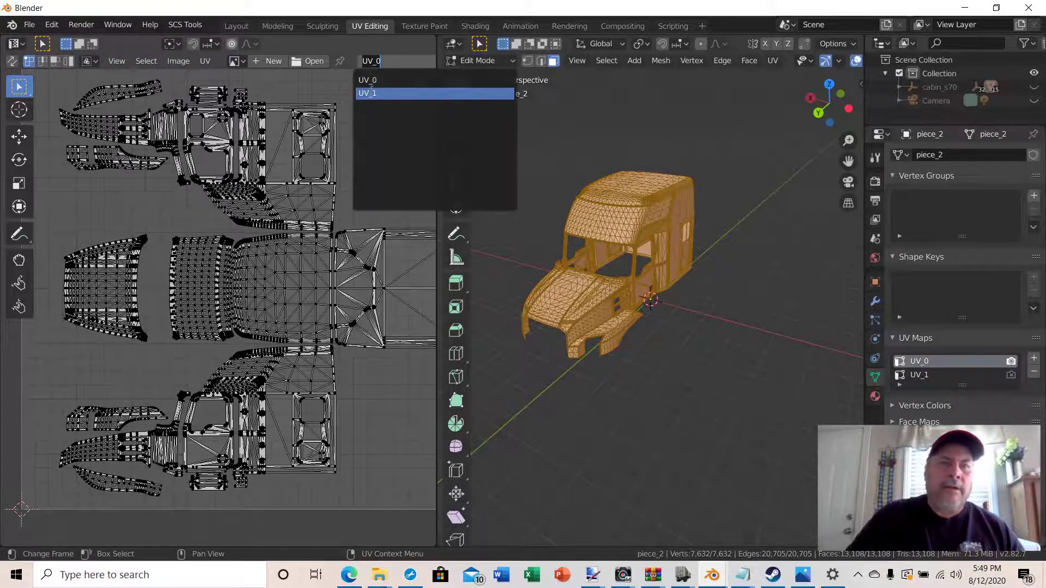
click(381, 93)
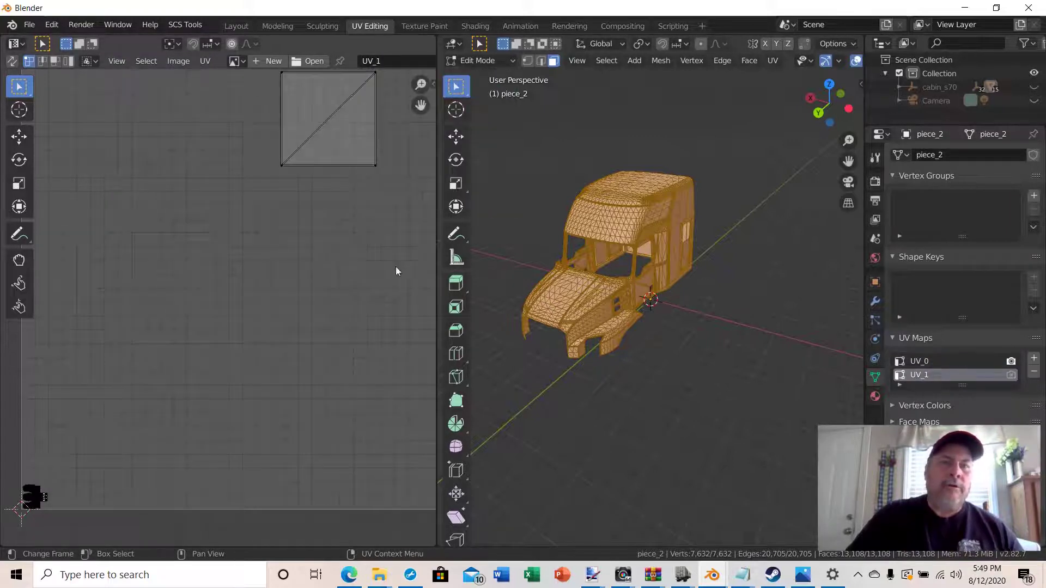
click(919, 361)
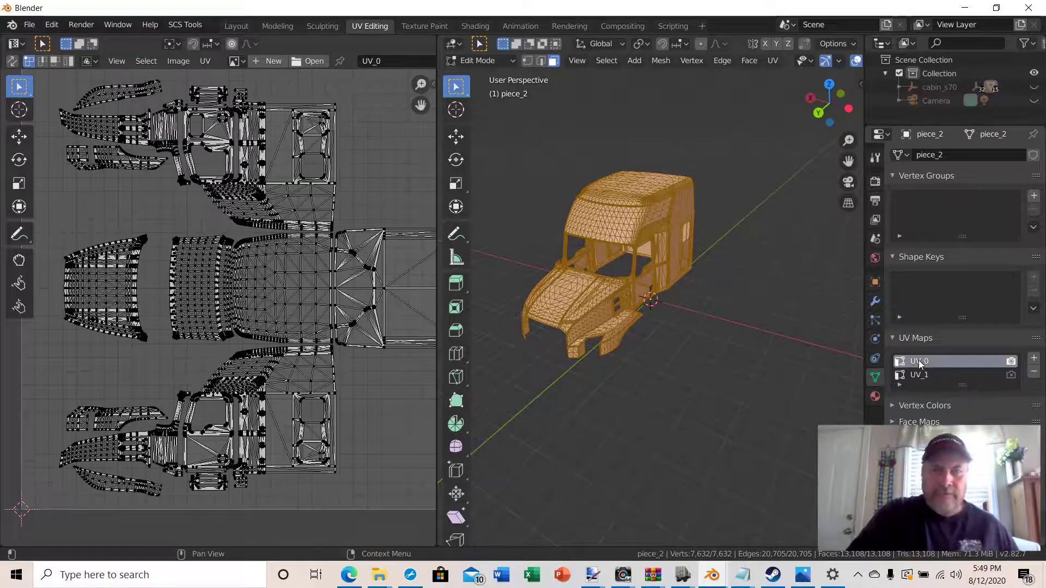
Step: Switch to paint.net and create a new blank image 4096 pixels wide and 4096 pixels high
scroll(299, 317, down, 1)
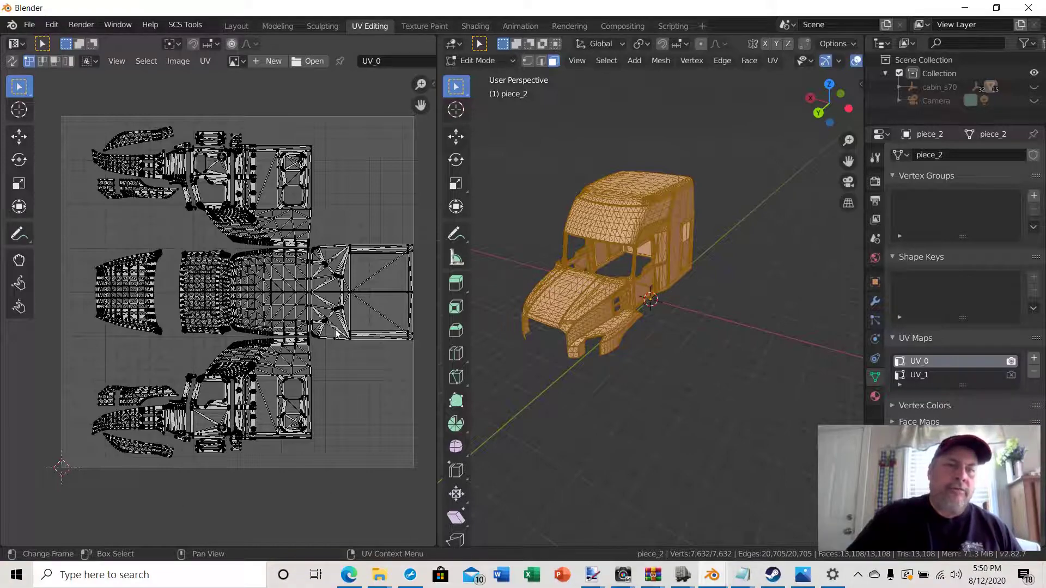
click(964, 8)
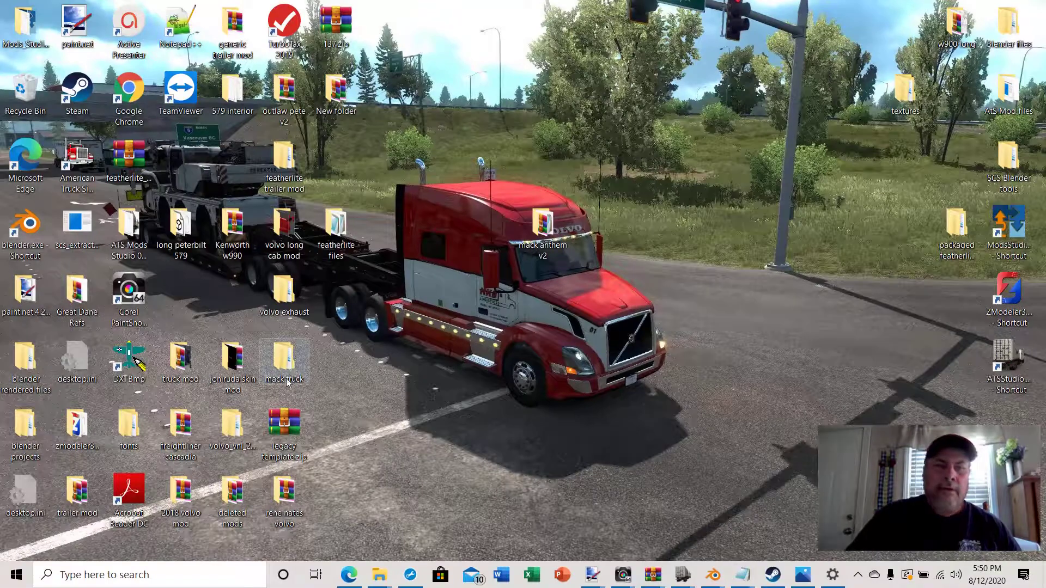
double_click(79, 25)
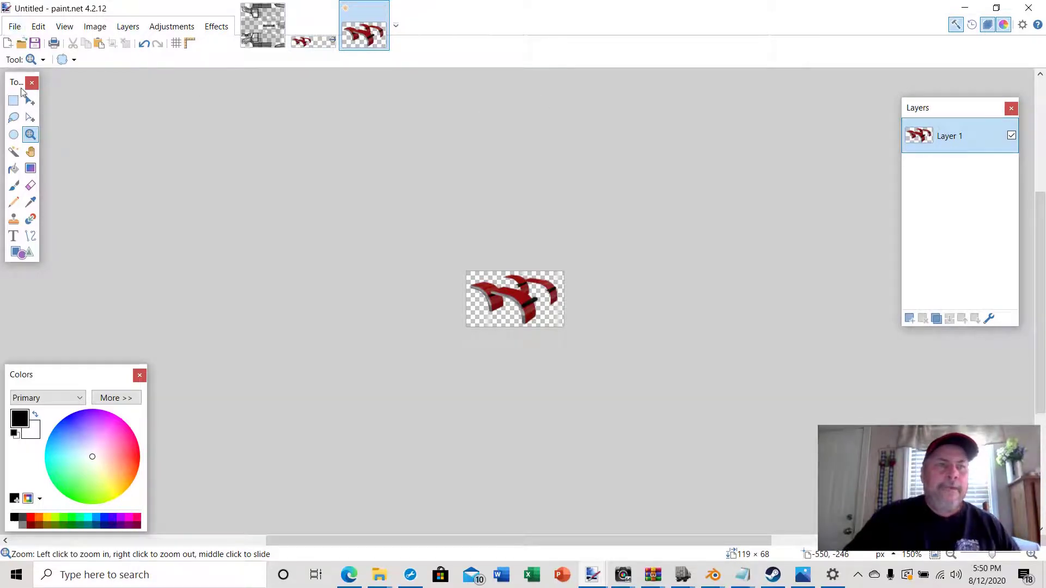
click(15, 28)
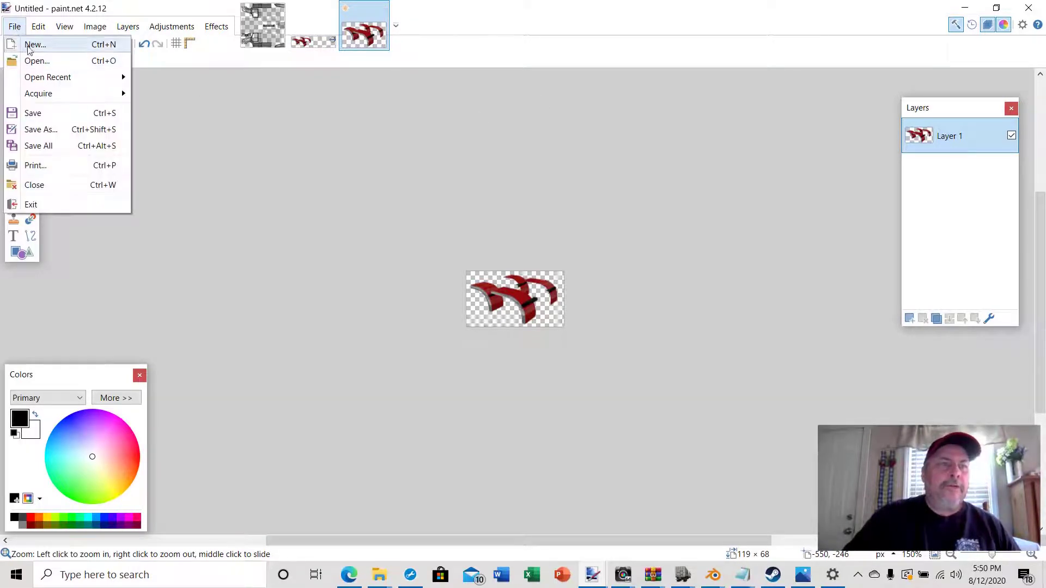
click(31, 45)
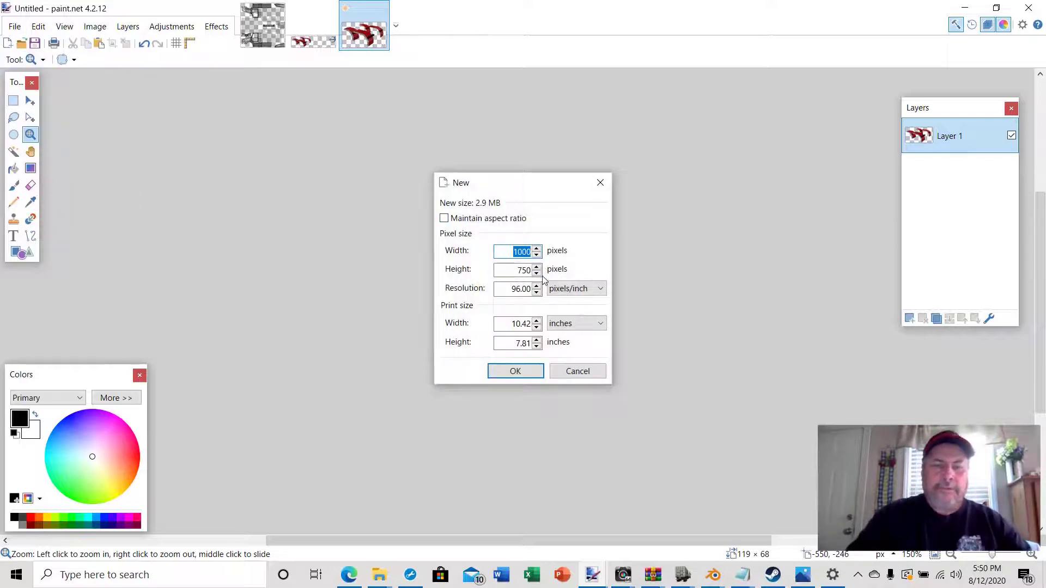
text(4096)
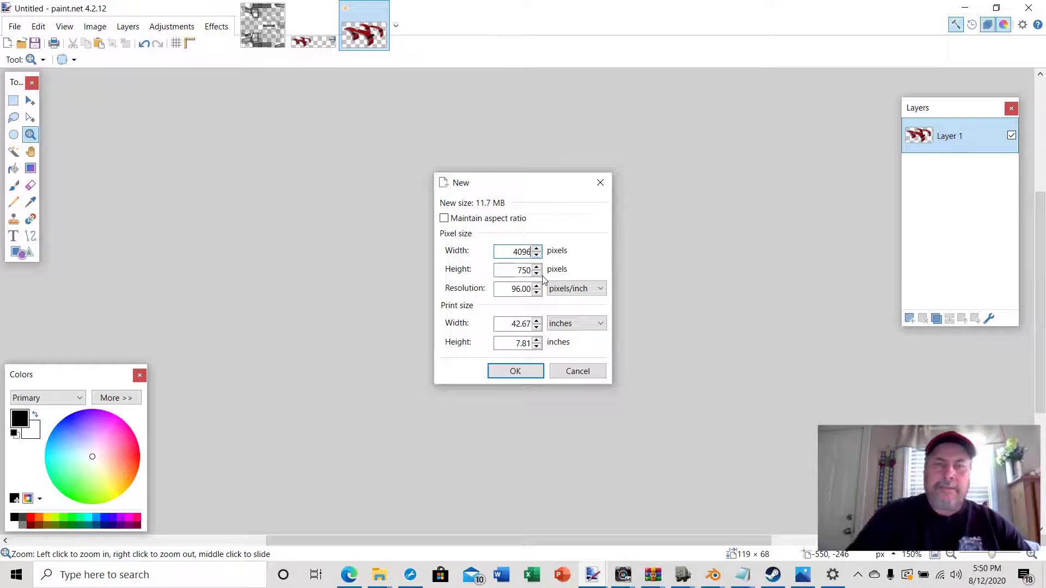
double_click(520, 270)
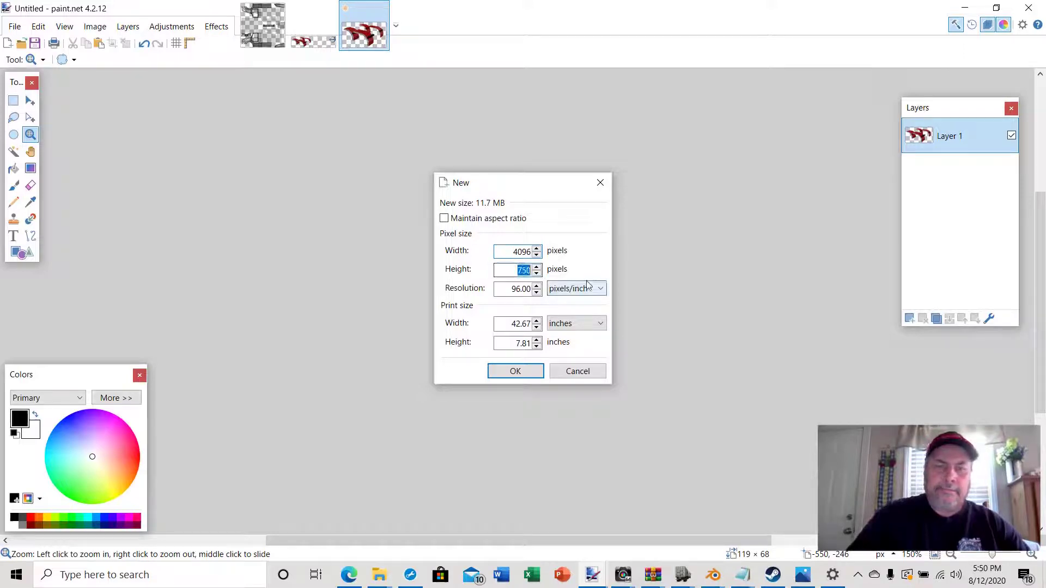
text(4096)
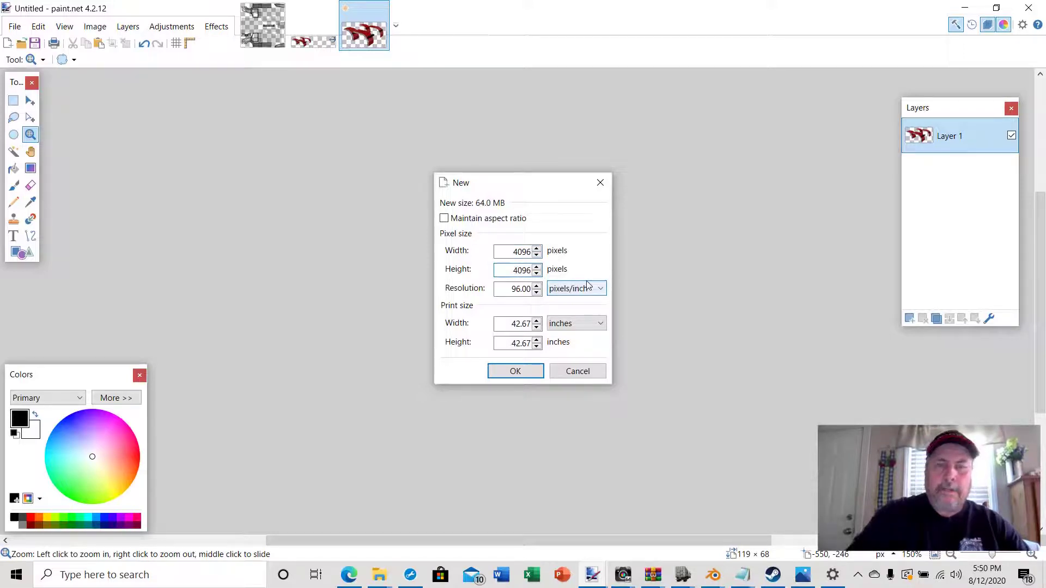
click(515, 370)
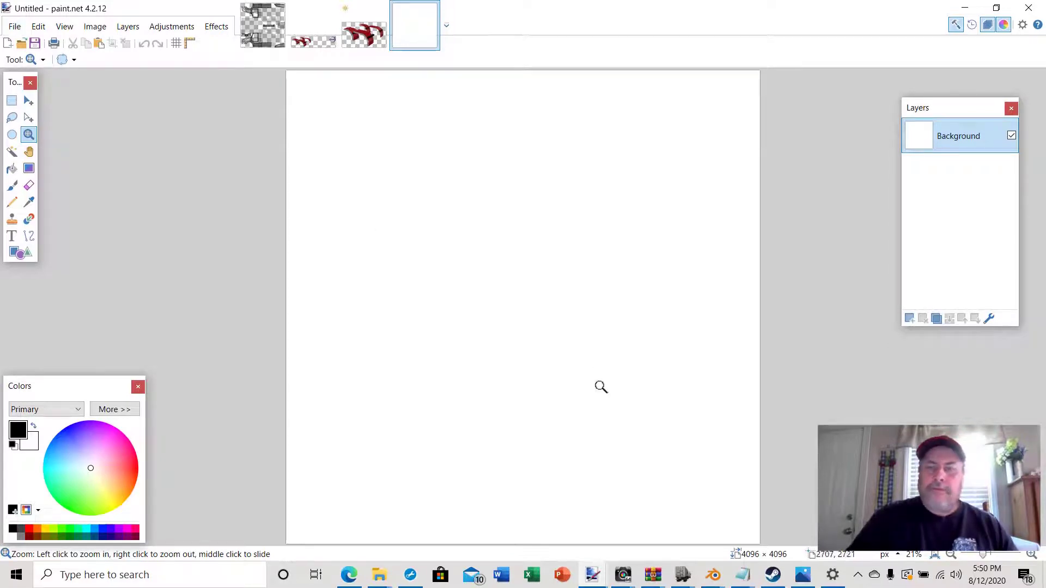
click(15, 27)
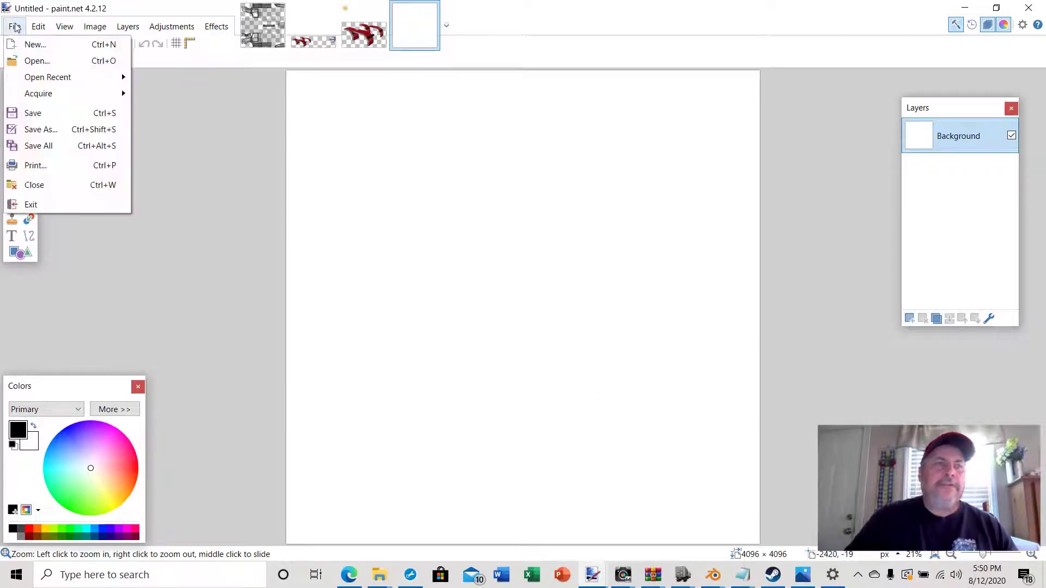
click(33, 113)
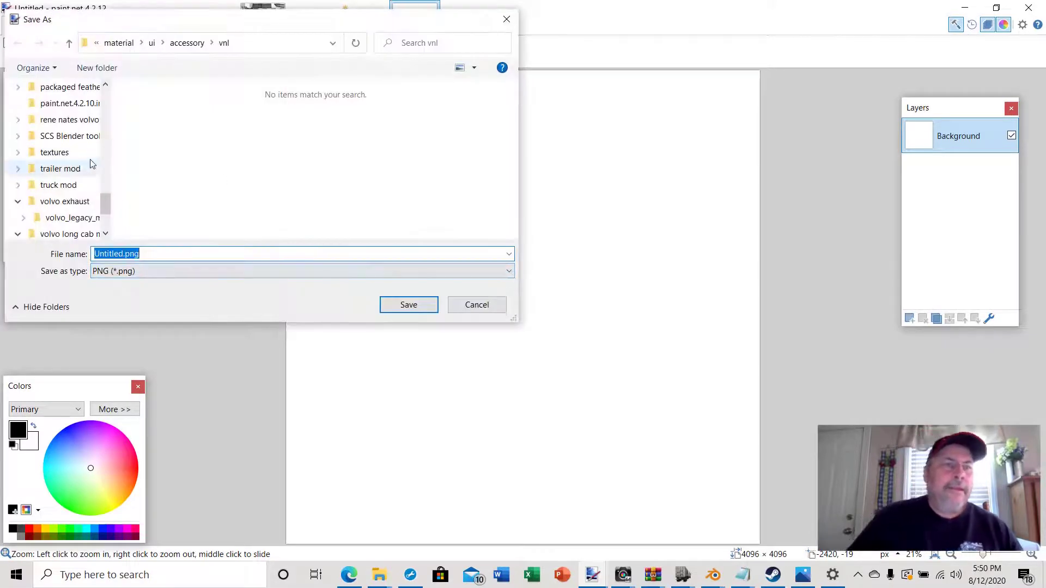
scroll(105, 202, up, 1)
scroll(105, 203, up, 10)
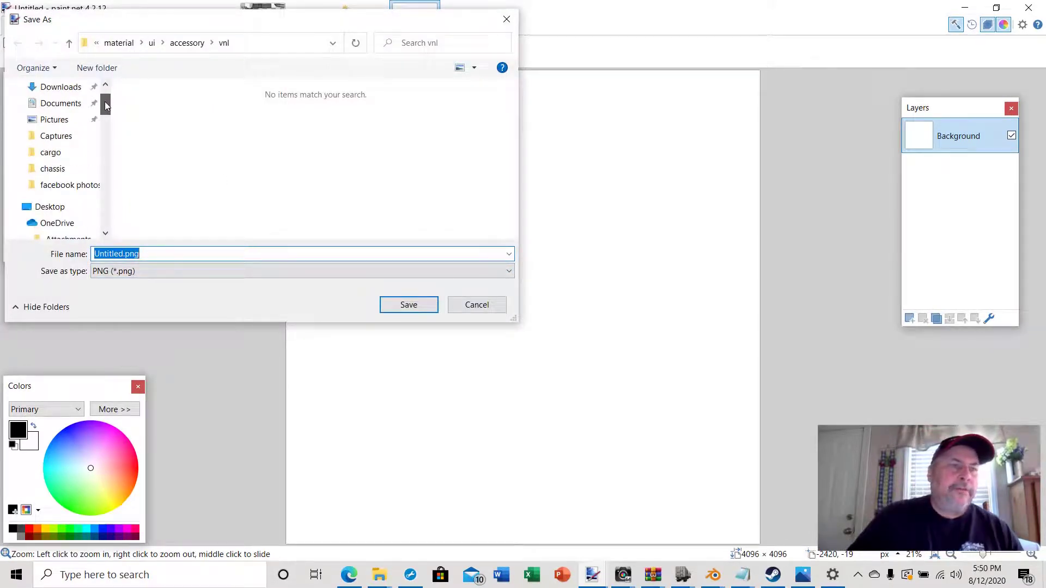
click(42, 107)
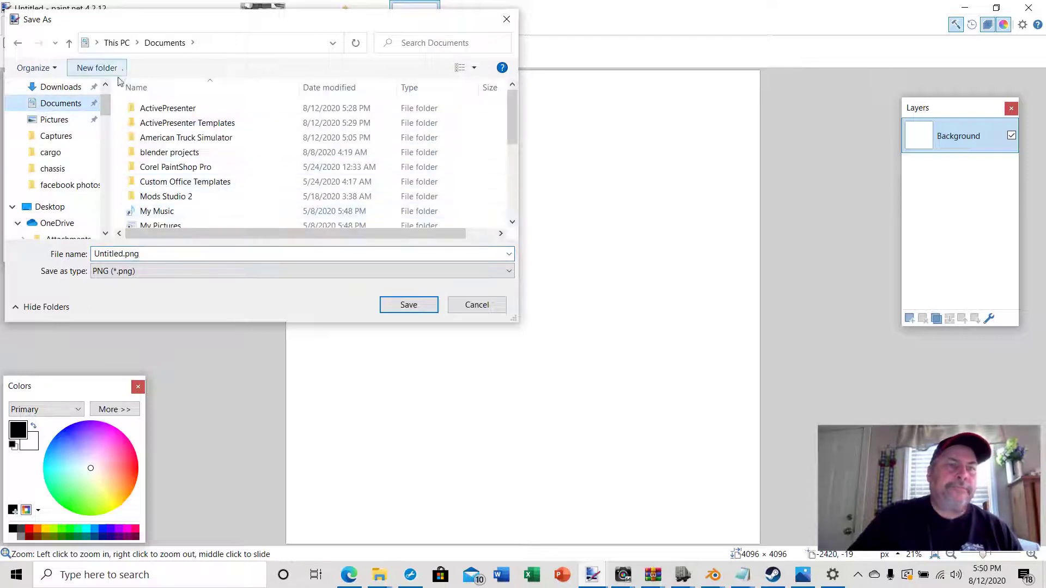
mouse_move(514, 105)
mouse_down()
mouse_move(515, 116)
mouse_move(514, 99)
mouse_up()
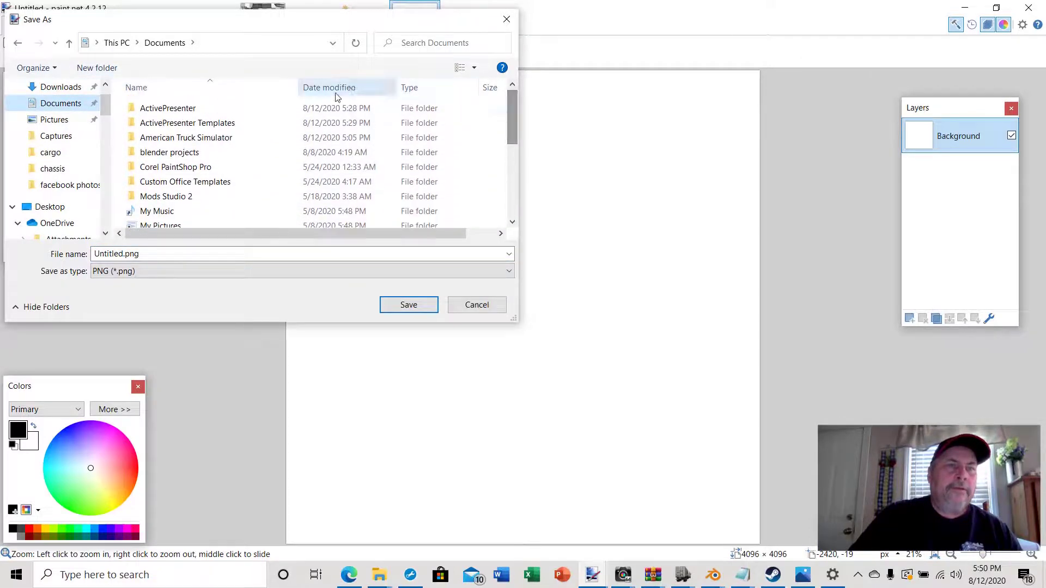
double_click(153, 153)
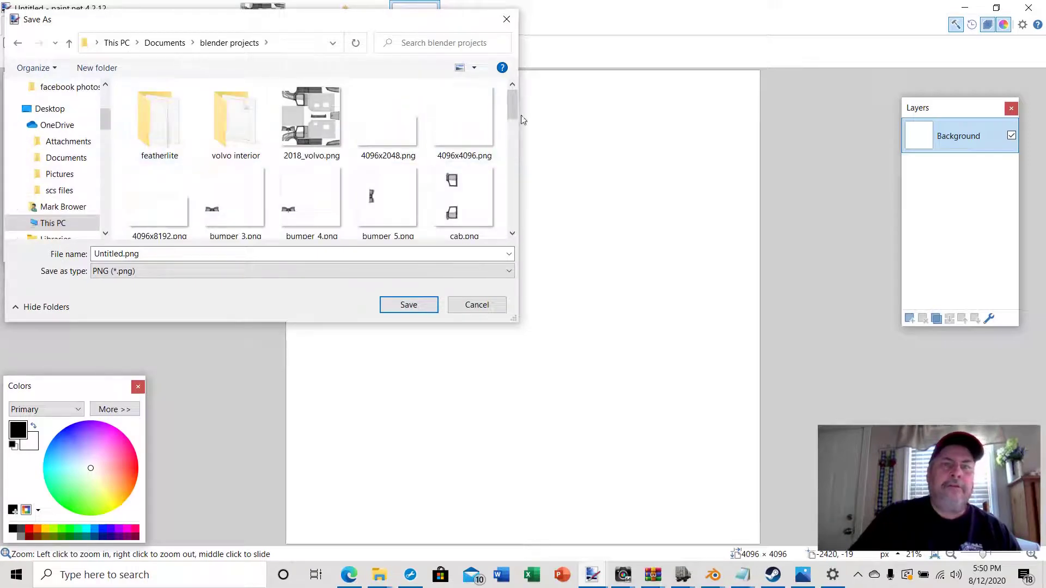
drag(513, 102, 514, 100)
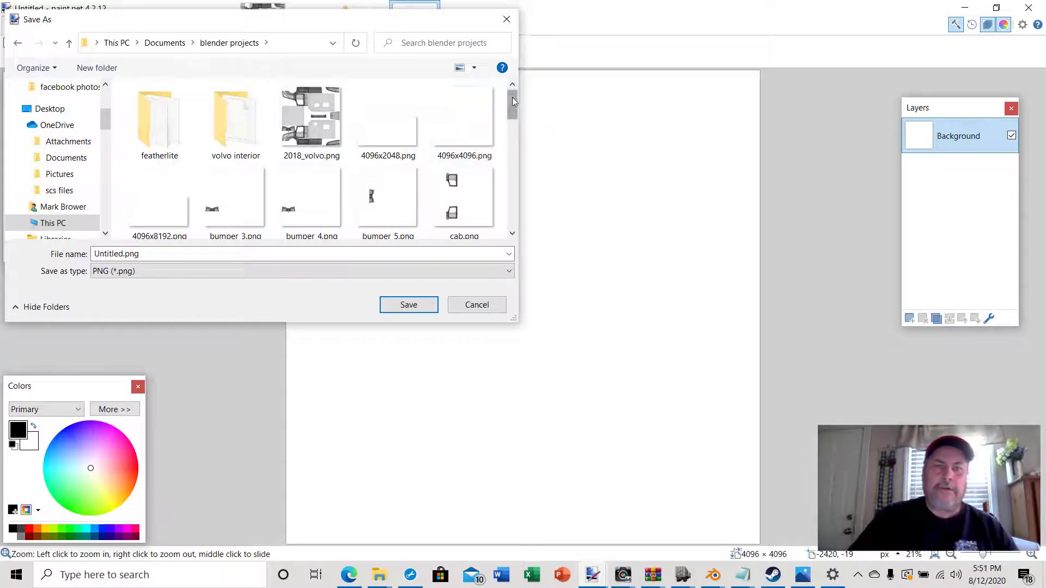
mouse_move(512, 101)
mouse_down()
mouse_move(515, 210)
mouse_move(512, 101)
mouse_up()
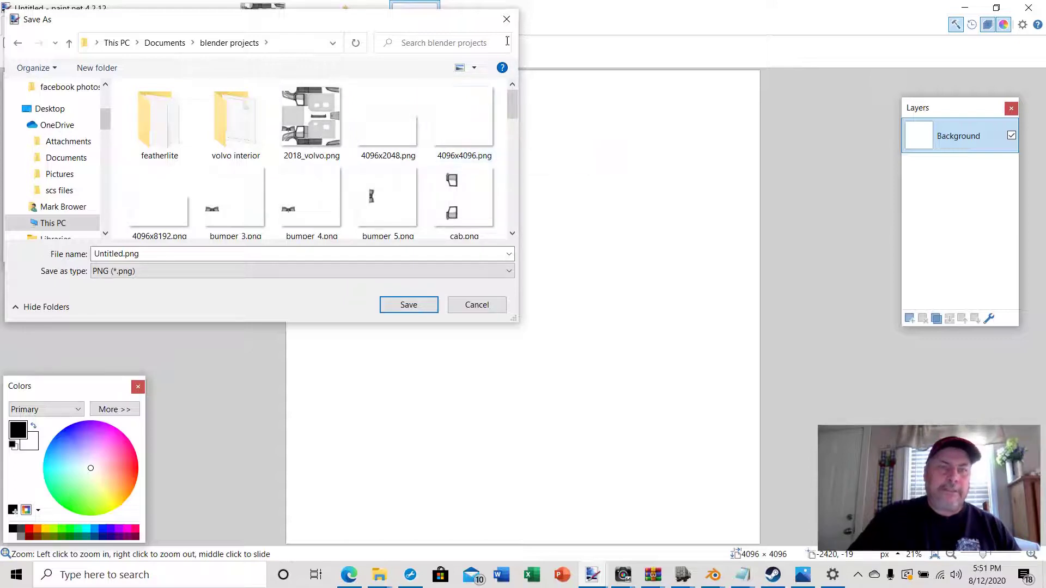
click(472, 306)
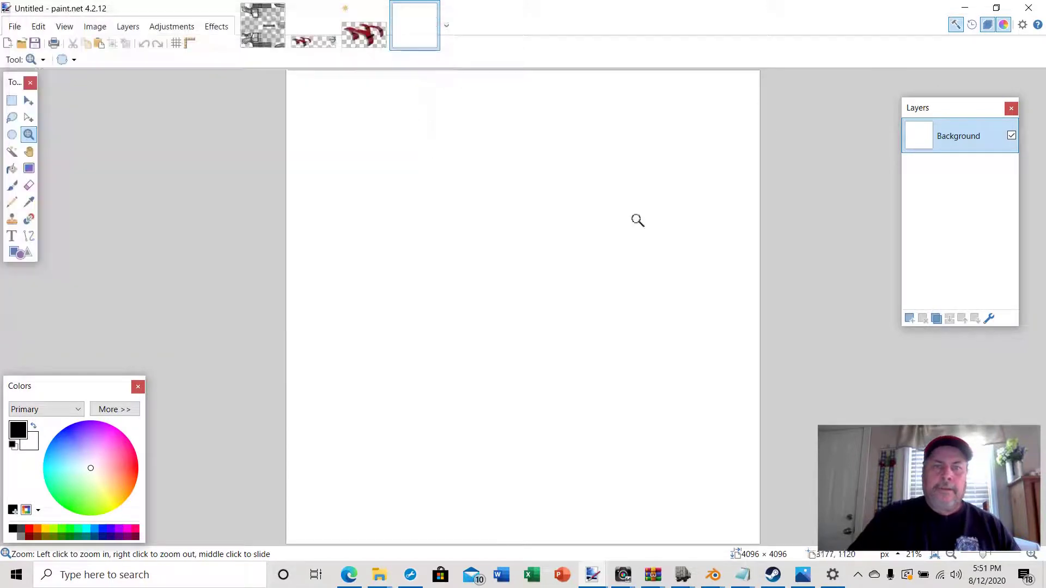
Step: Switch back to Blender and open 4096x4096.png from the blender projects folder in Documents as the UV editor's background image
click(965, 8)
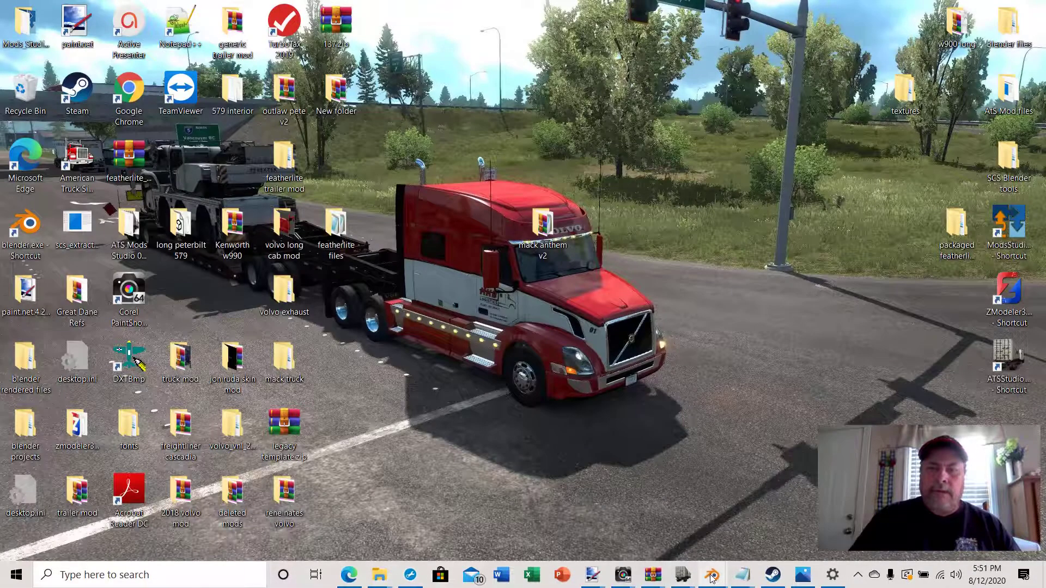
mouse_move(715, 578)
click(926, 516)
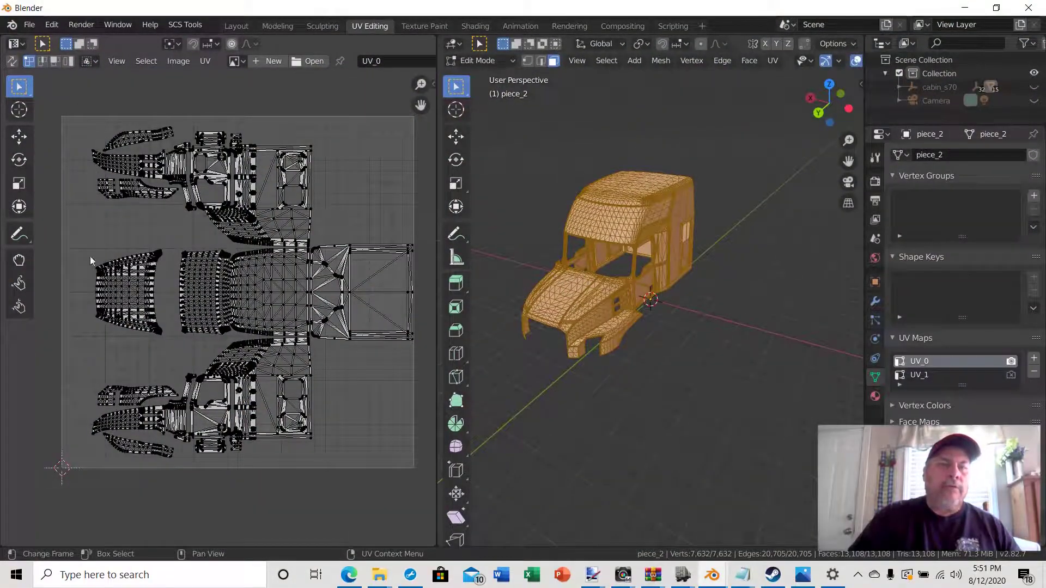
click(316, 61)
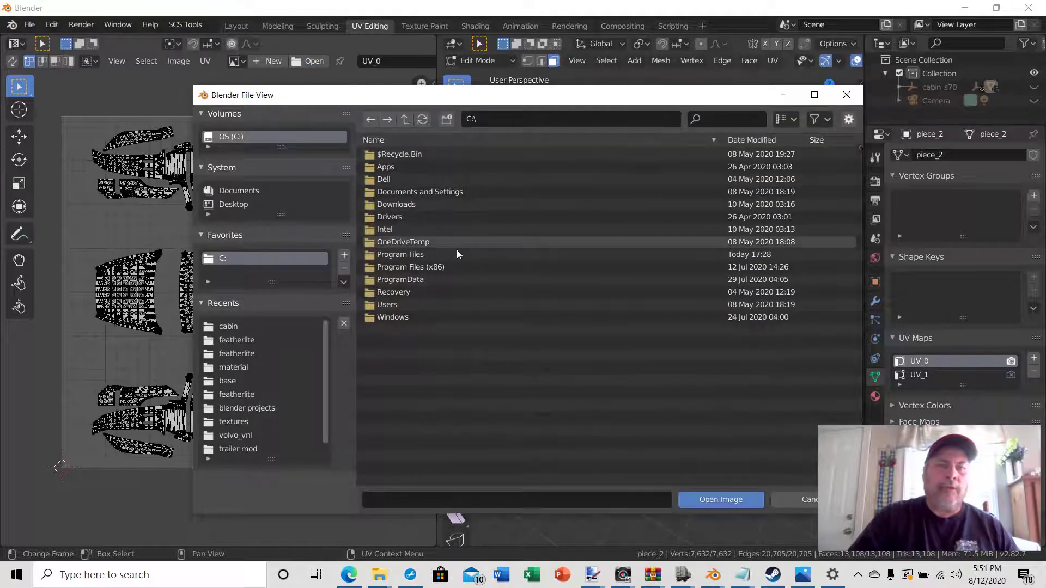
click(228, 192)
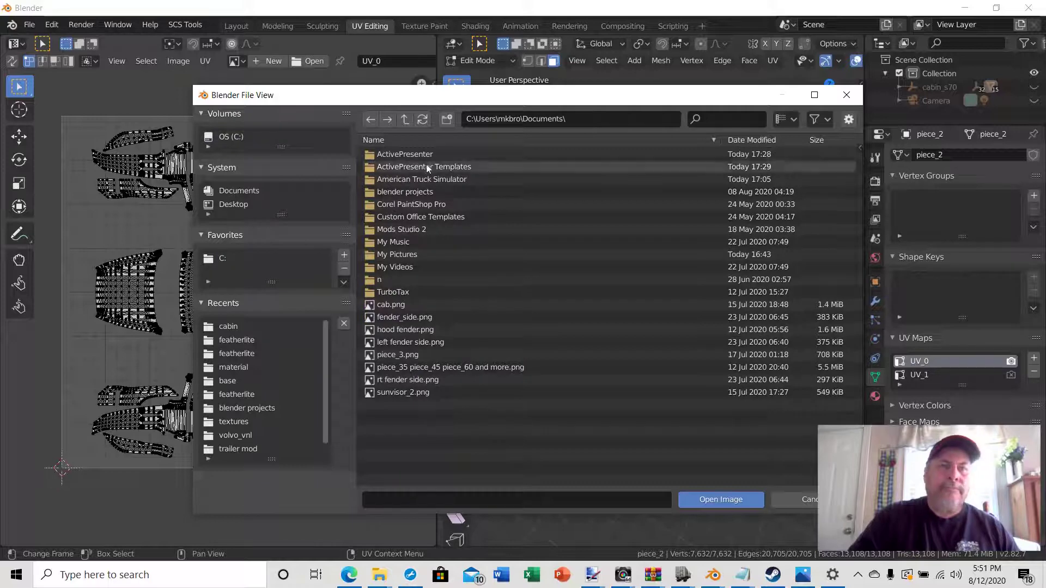
double_click(394, 192)
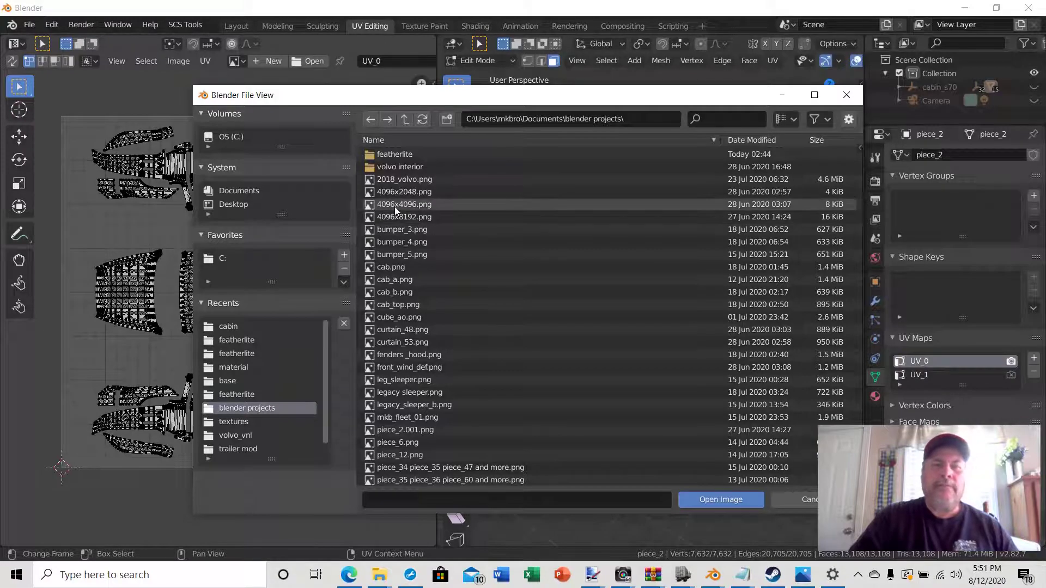
click(394, 208)
click(724, 496)
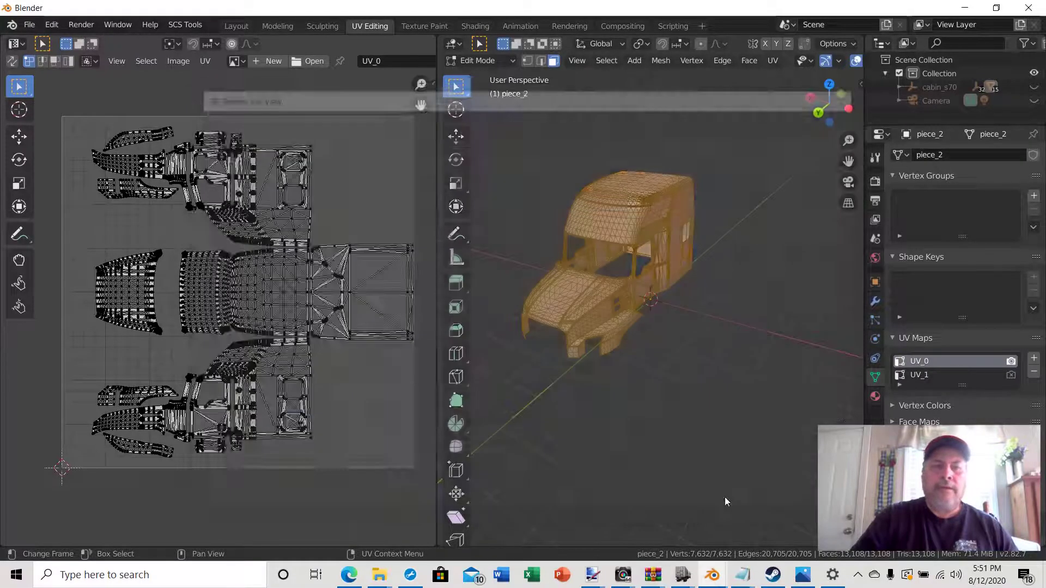
scroll(343, 415, down, 3)
scroll(345, 416, down, 4)
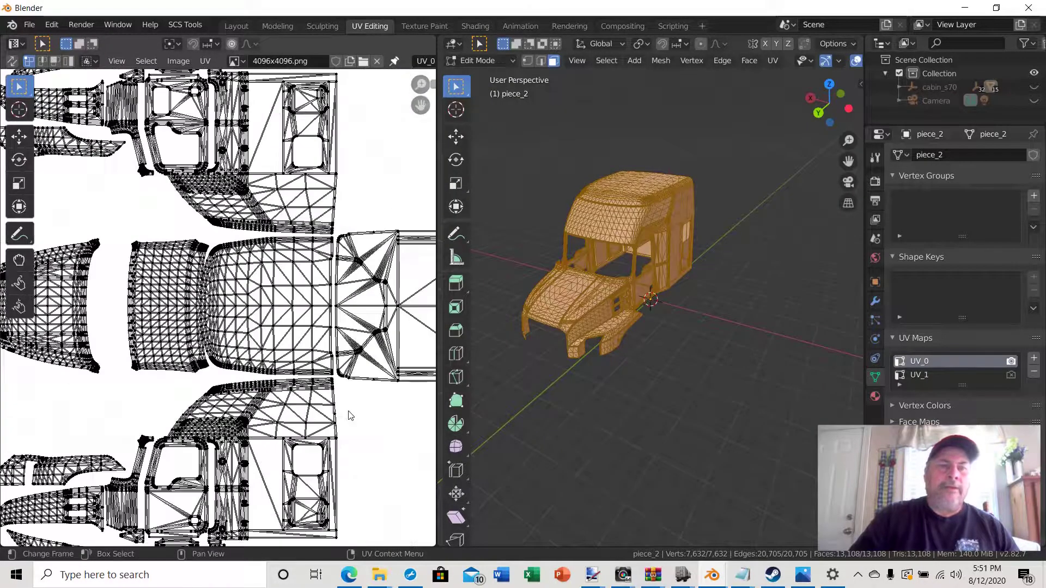
scroll(350, 416, up, 3)
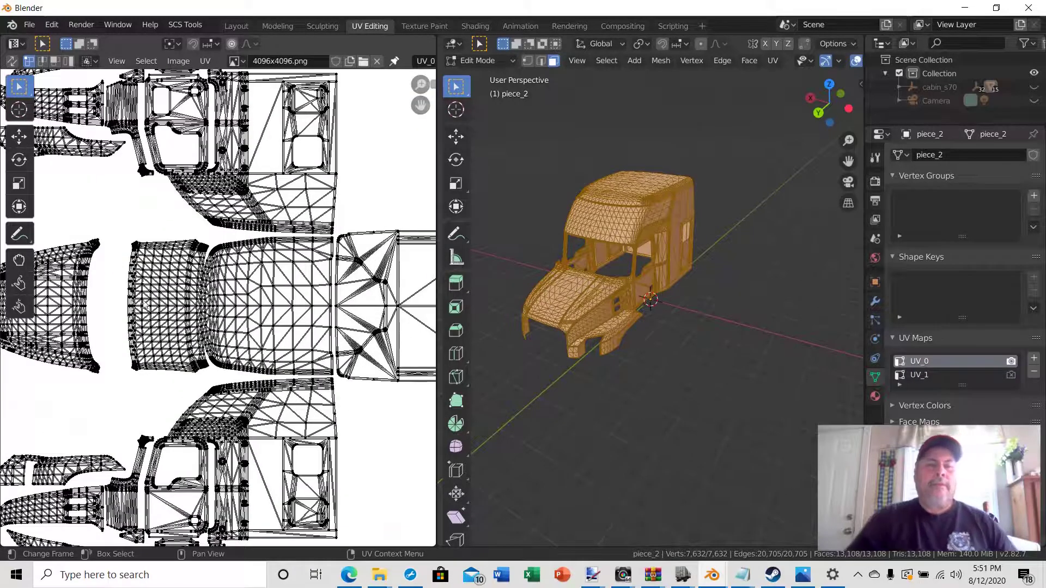
scroll(290, 434, down, 1)
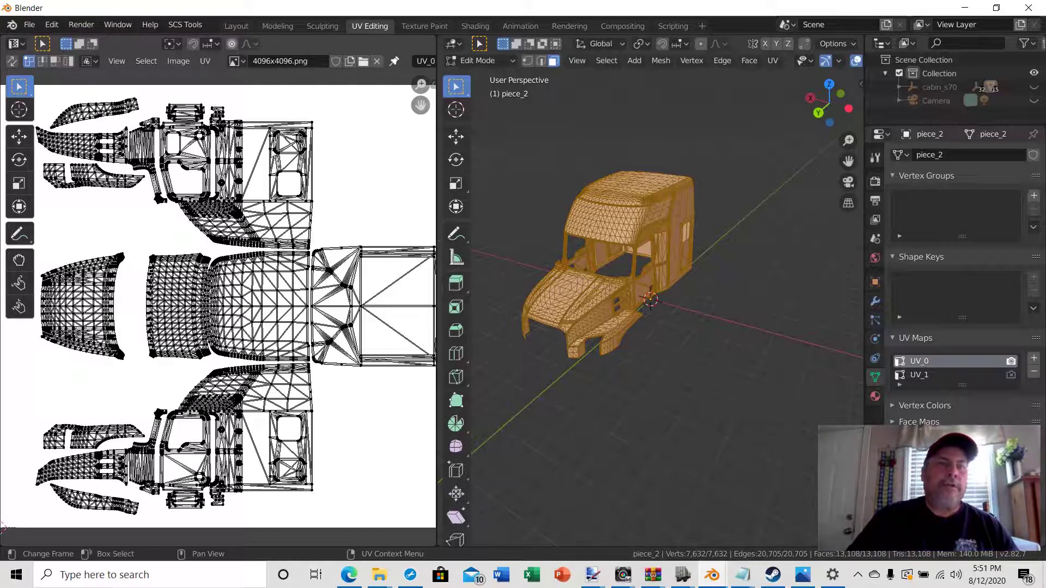
scroll(218, 307, up, 1)
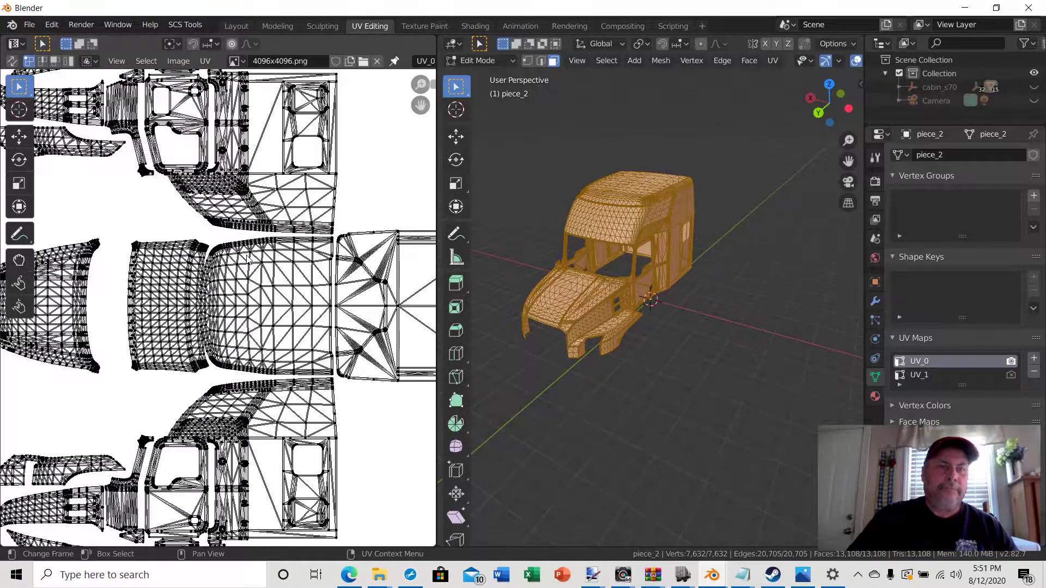
scroll(218, 307, down, 1)
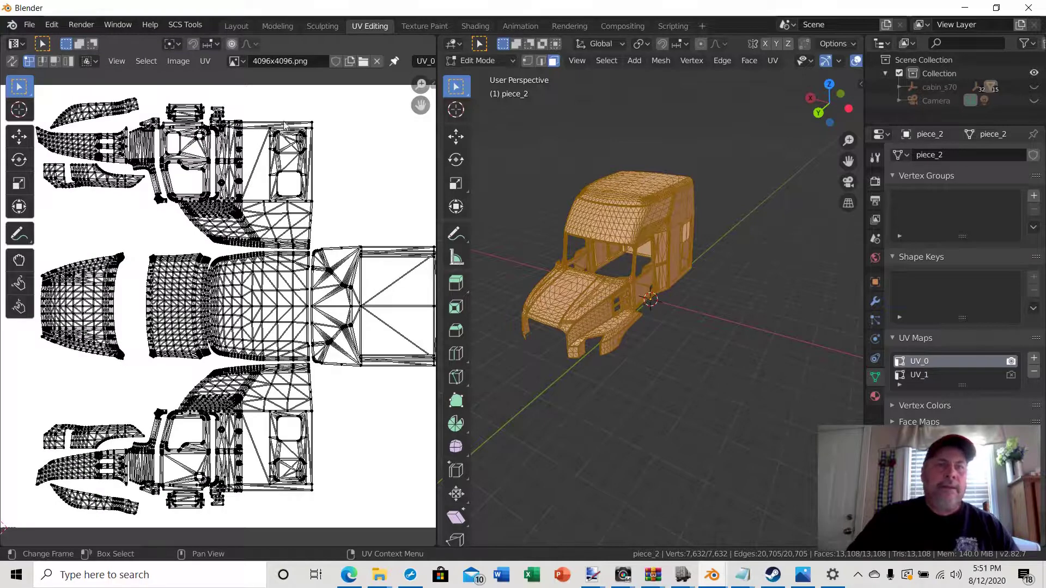
Step: Export the UV layout at 4096 × 4096 as mack anthem 70.png into the blender projects folder in Documents
click(204, 62)
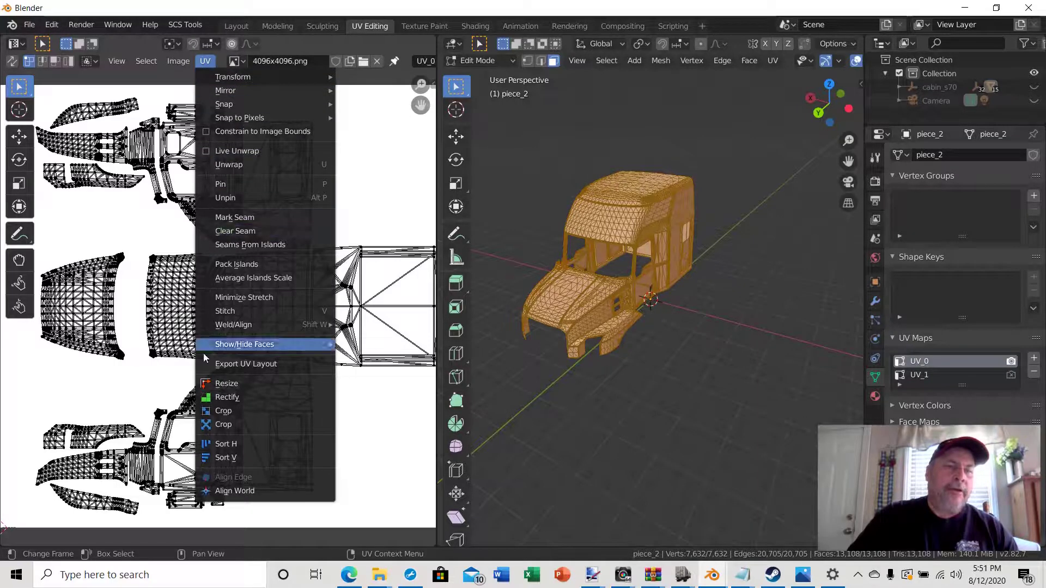
click(231, 365)
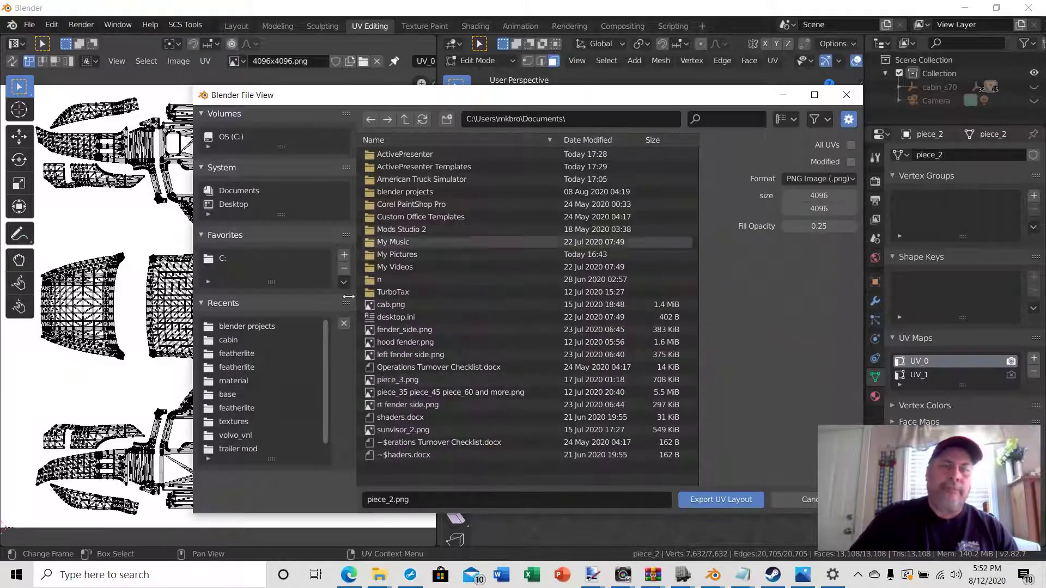
click(387, 195)
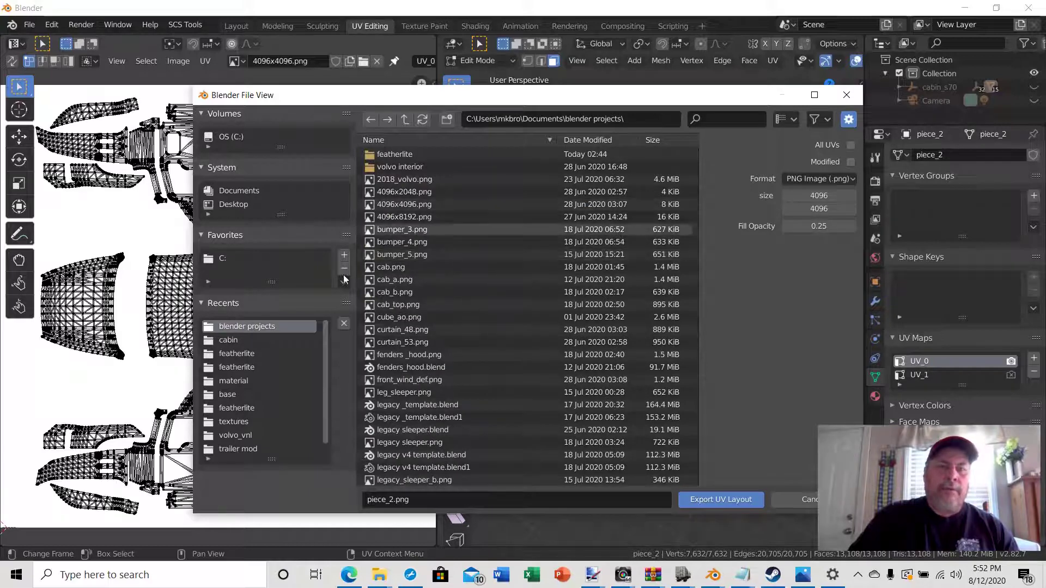
double_click(403, 122)
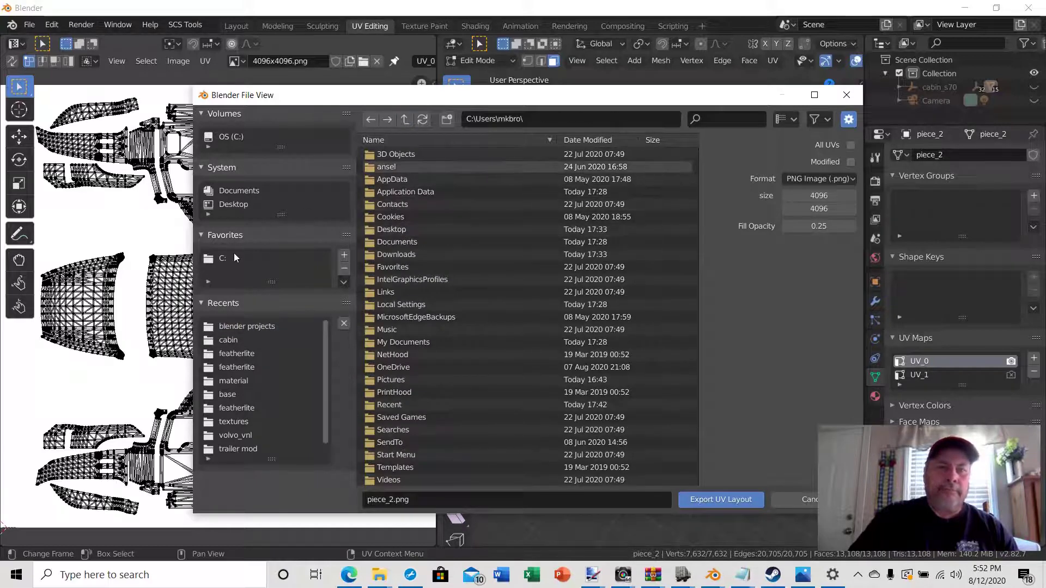
click(233, 191)
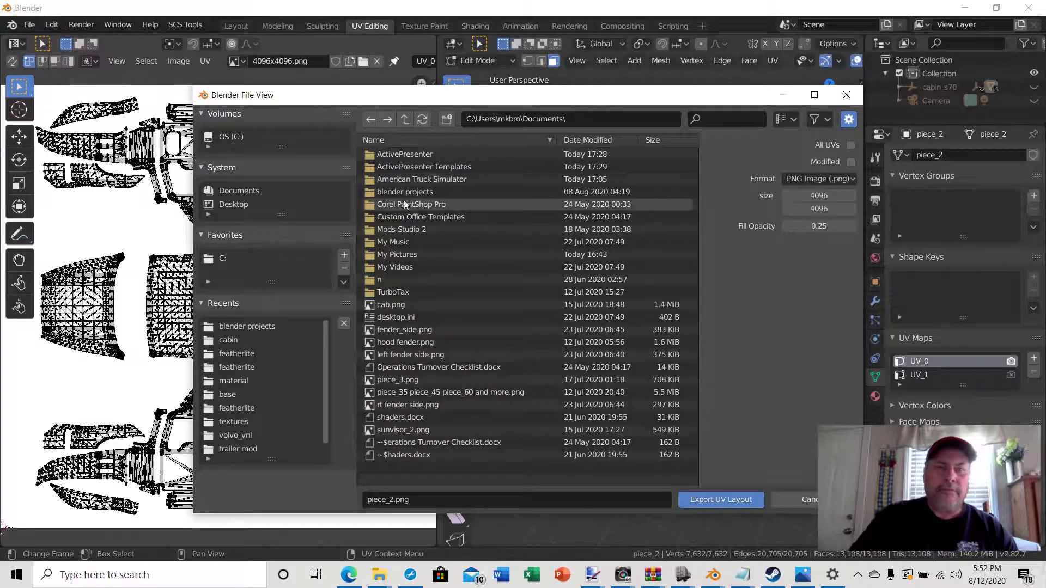
double_click(384, 193)
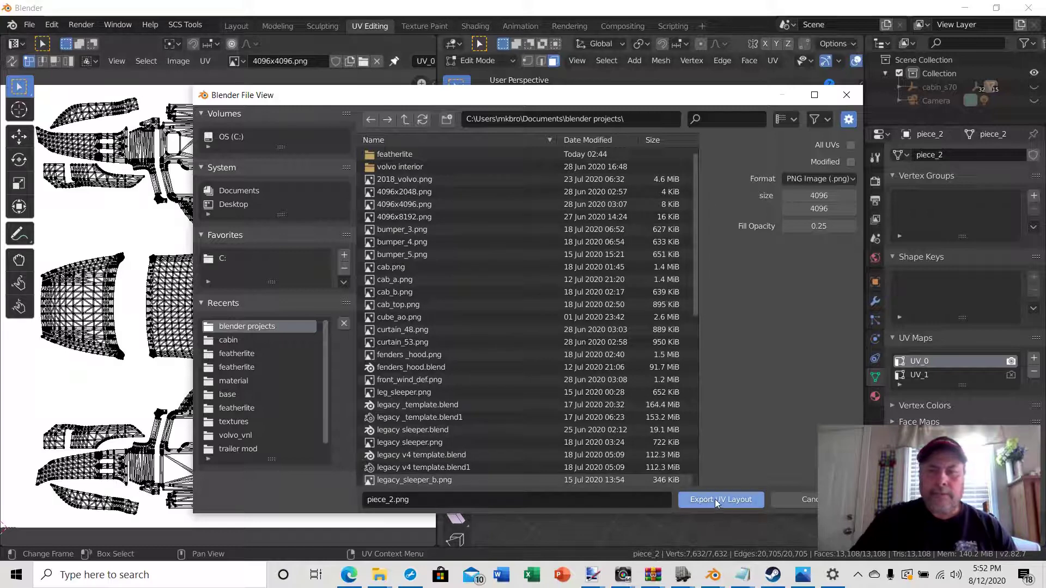
click(418, 501)
text(mack anthem 70)
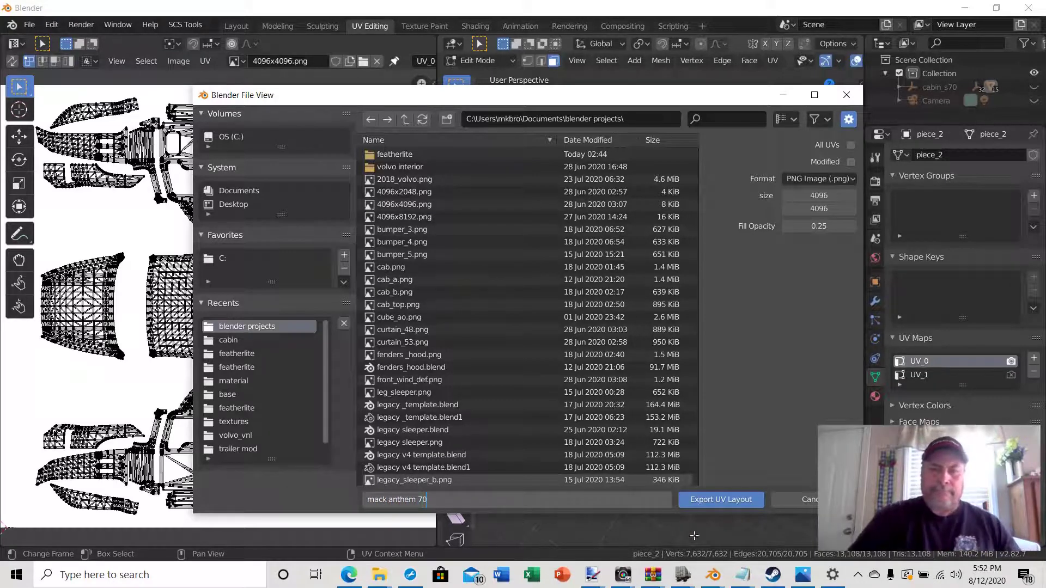
key(Return)
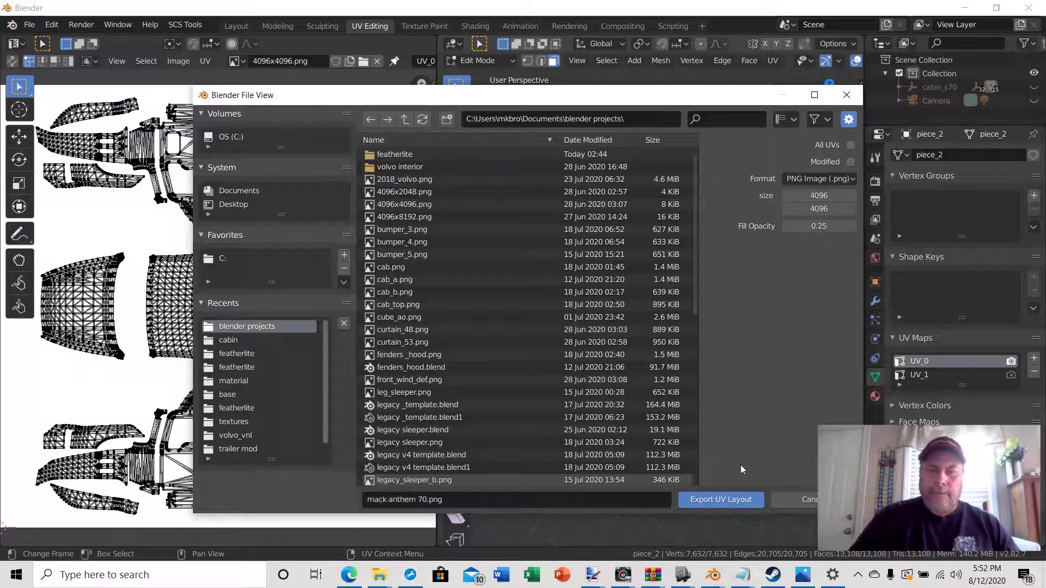
click(717, 496)
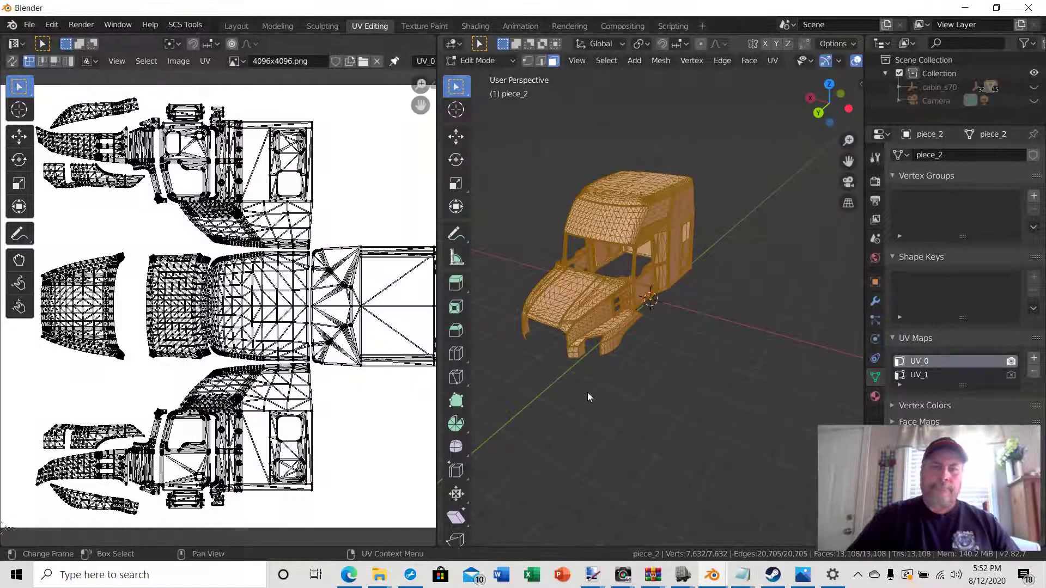
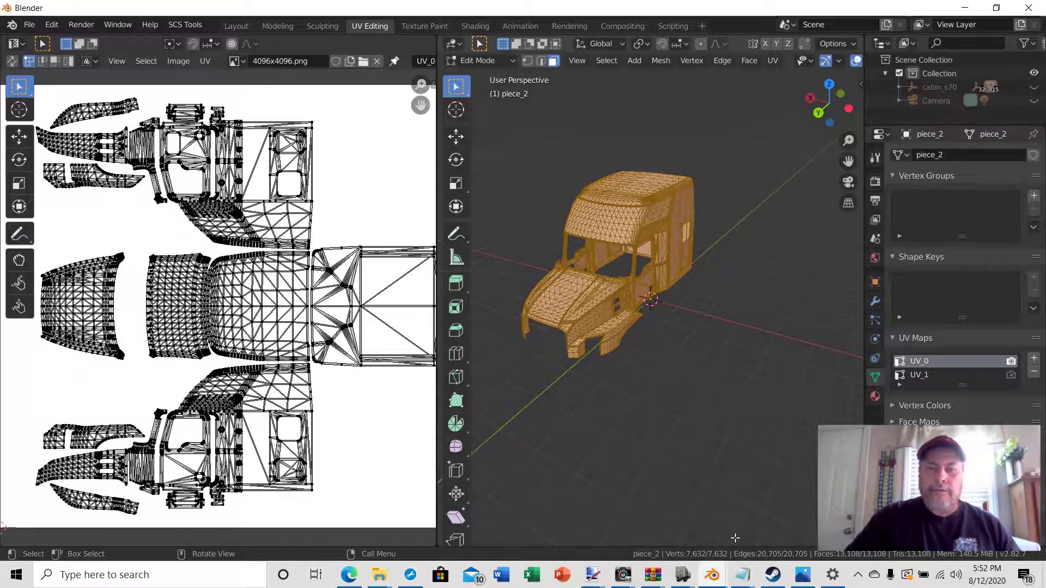
Step: Switch to paint.net and open mack anthem 70.png from the blender projects folder in Documents
click(593, 575)
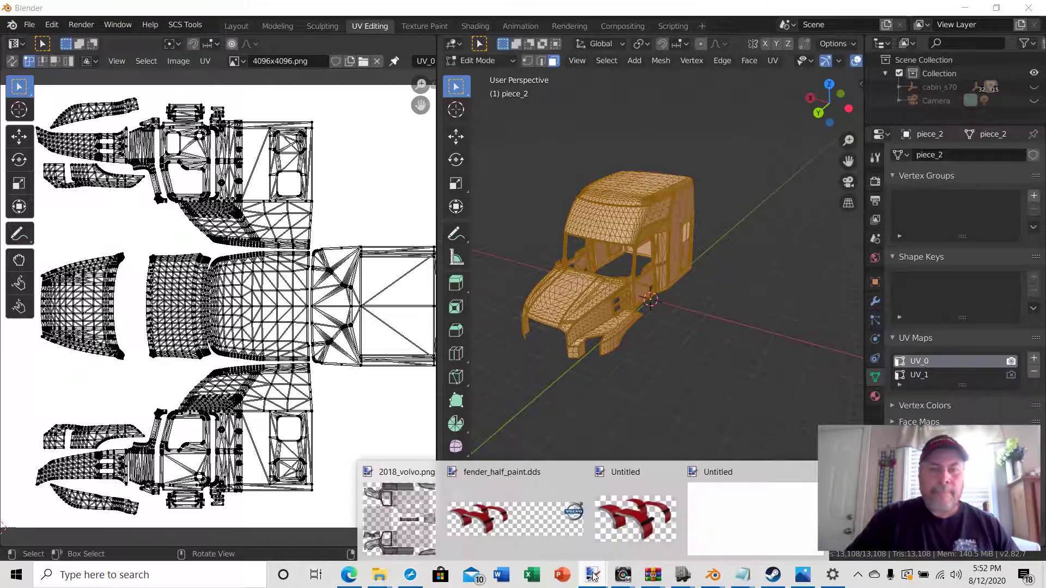
click(773, 523)
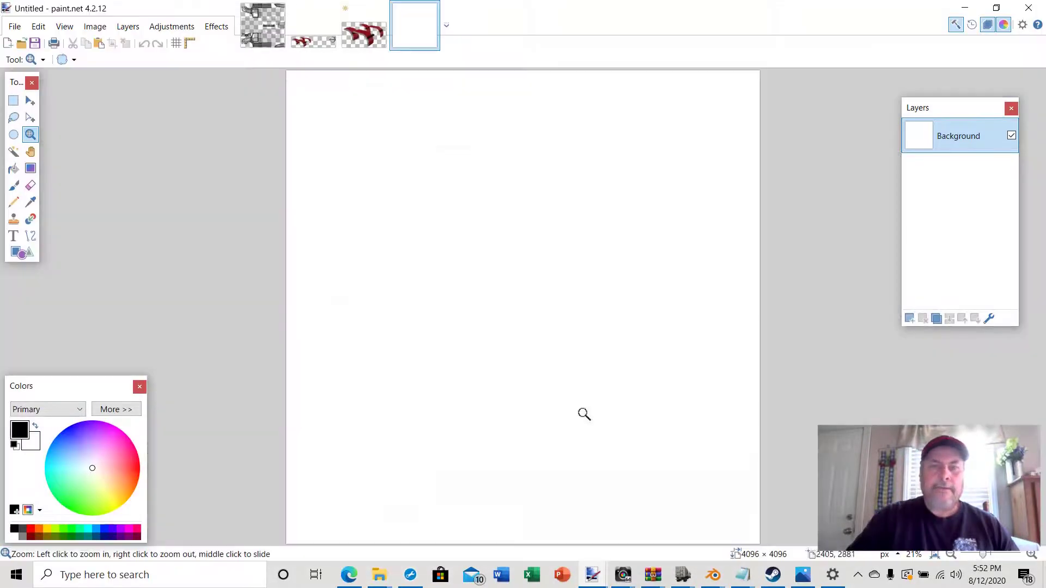
click(15, 27)
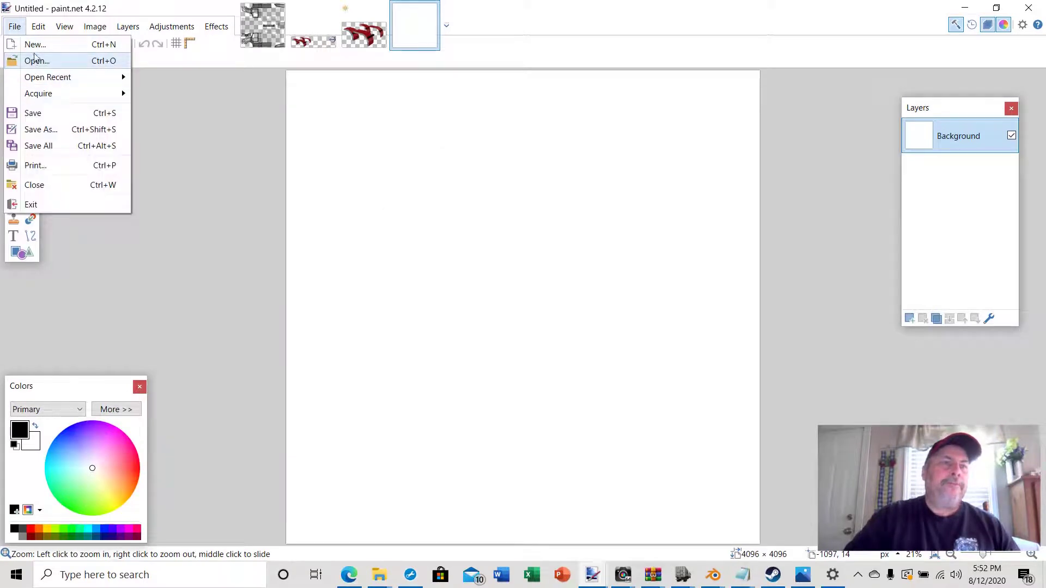
click(36, 61)
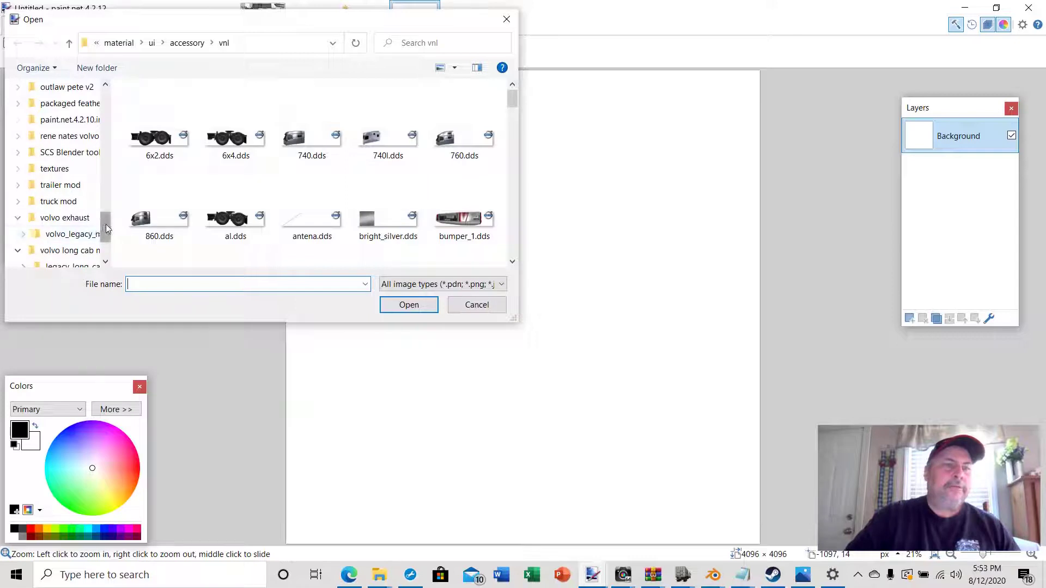
drag(105, 229, 109, 117)
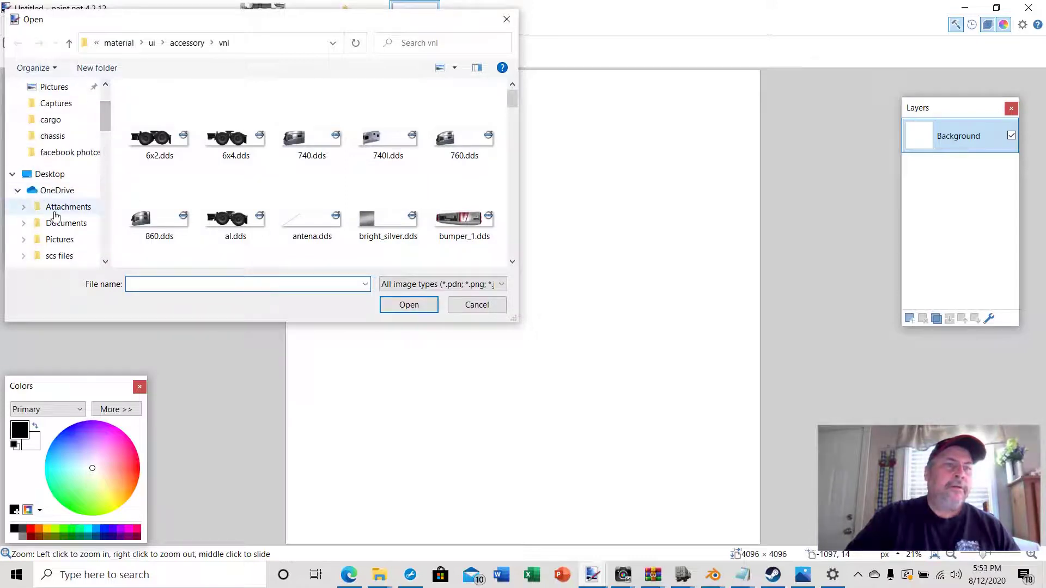
scroll(65, 136, up, 2)
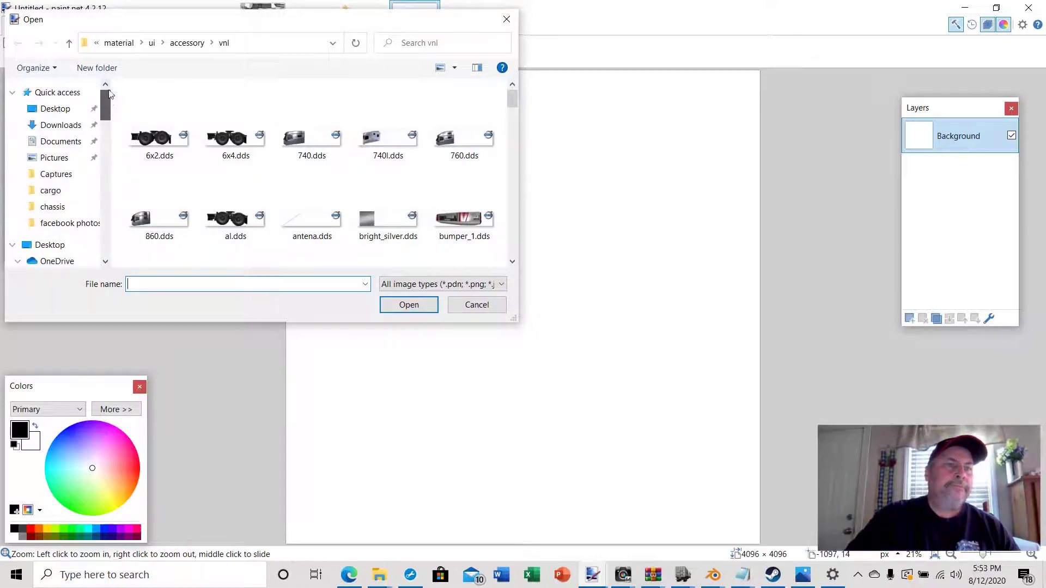
click(49, 143)
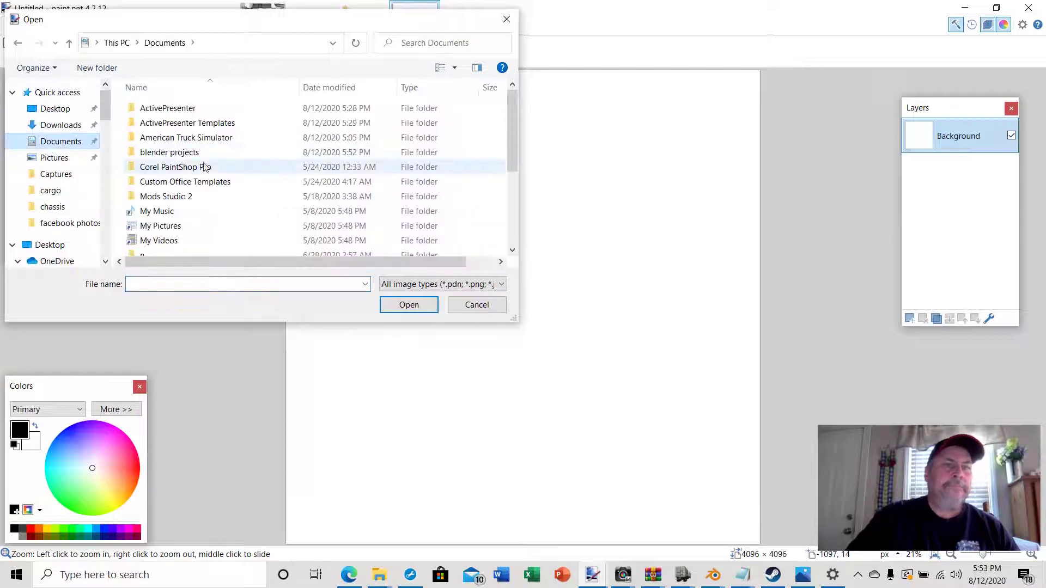
double_click(152, 153)
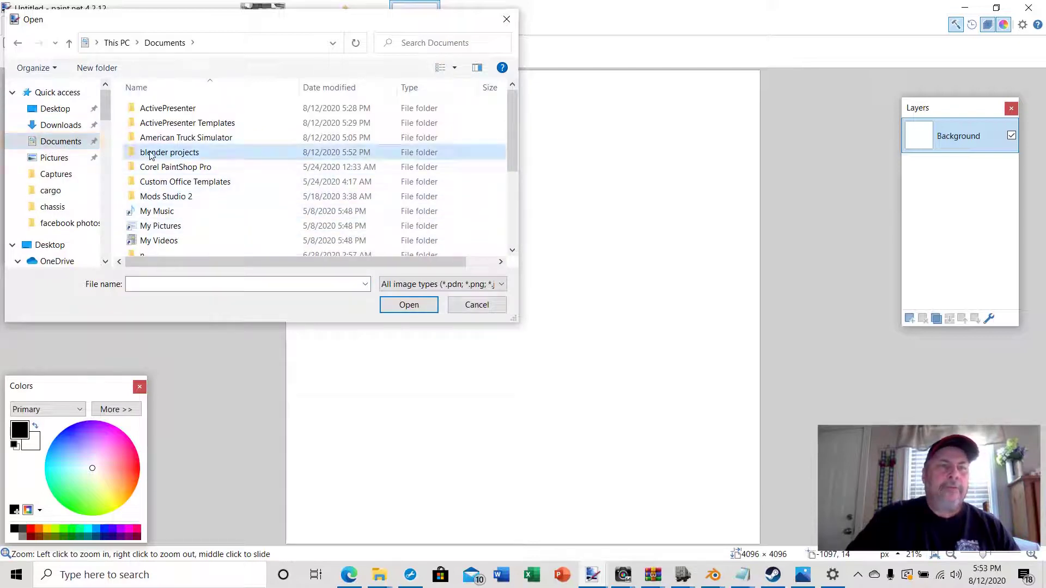
scroll(425, 163, down, 3)
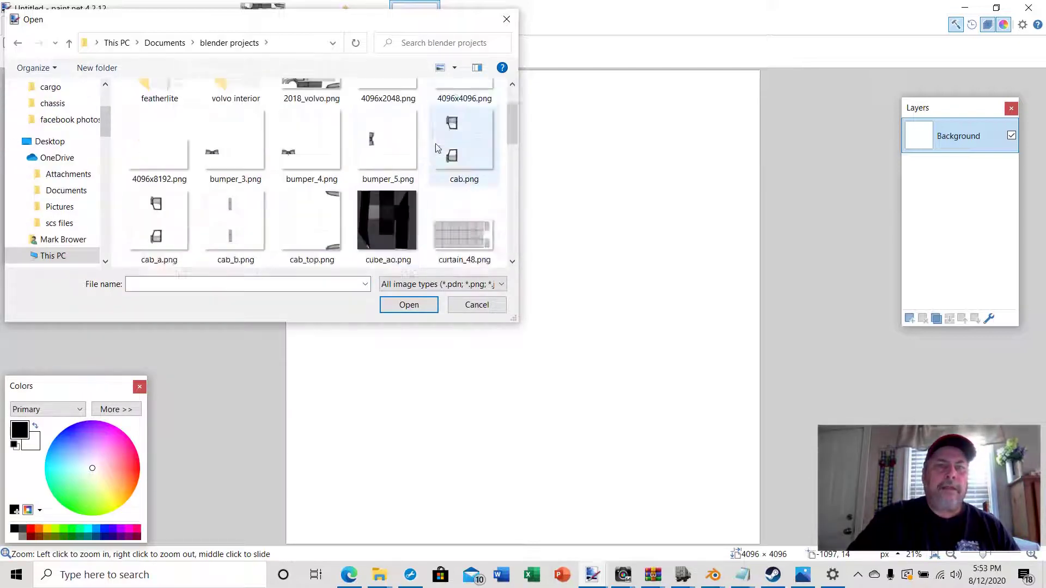
scroll(436, 143, down, 2)
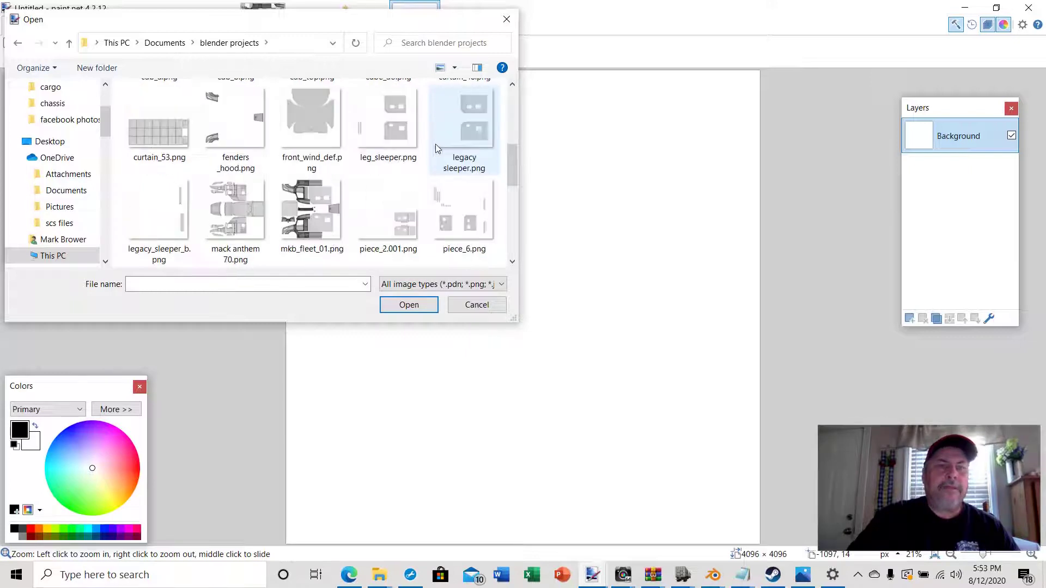
click(228, 201)
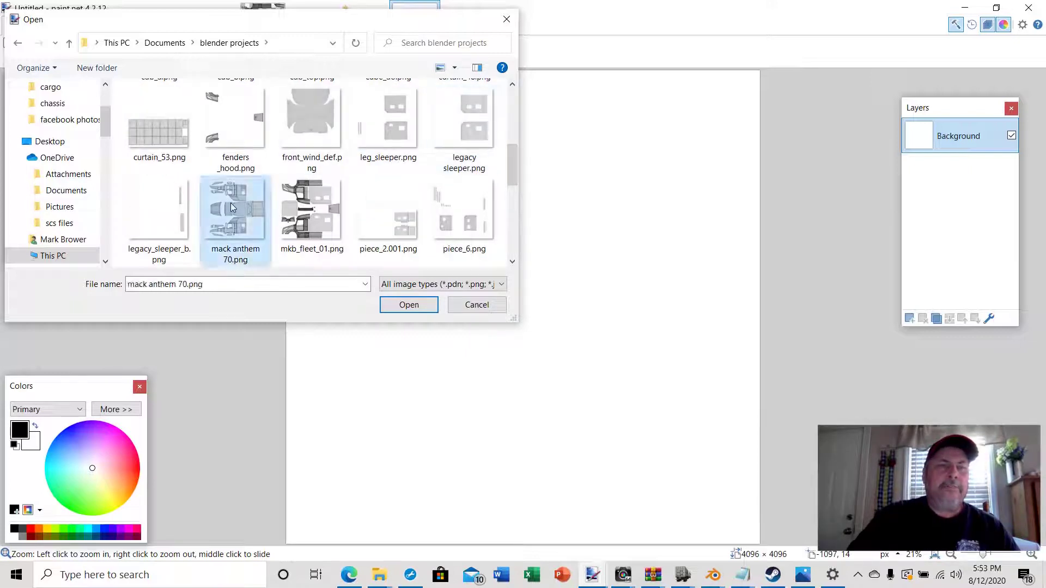
click(410, 305)
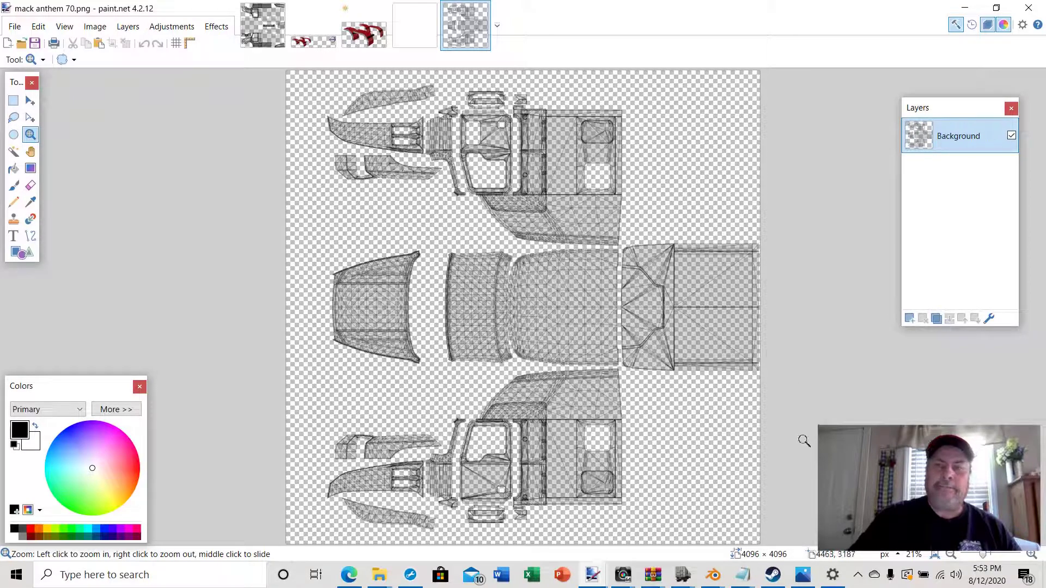
Step: Add a new layer beneath the Background wireframe layer and fill it with solid white
click(910, 320)
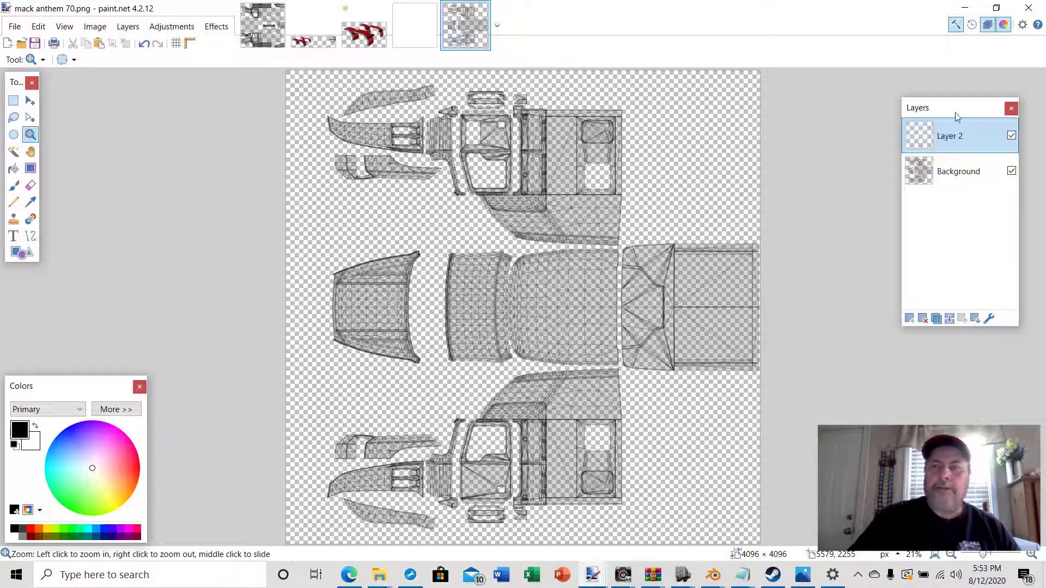
drag(960, 133, 963, 179)
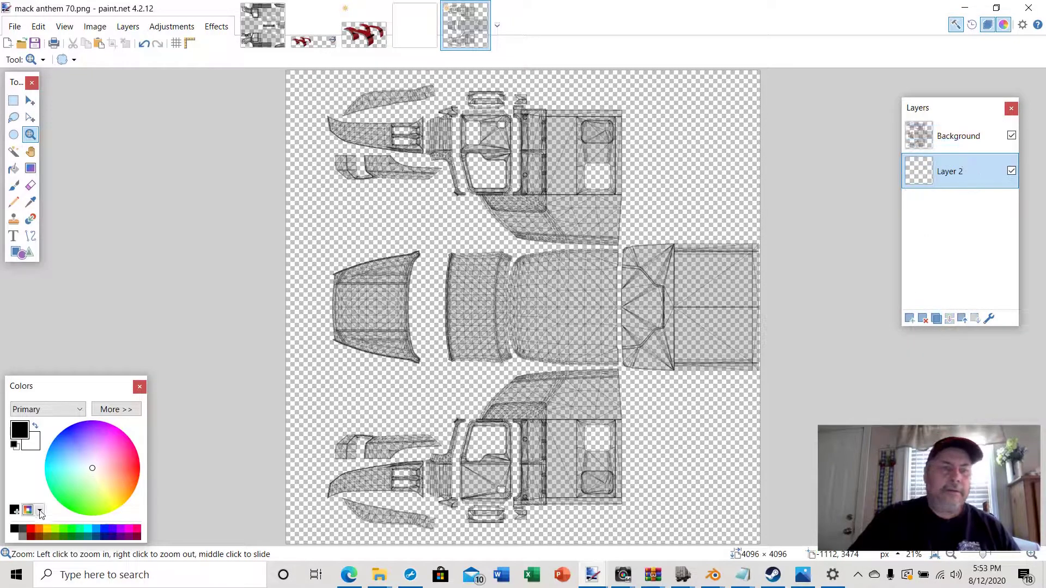
click(14, 169)
click(371, 316)
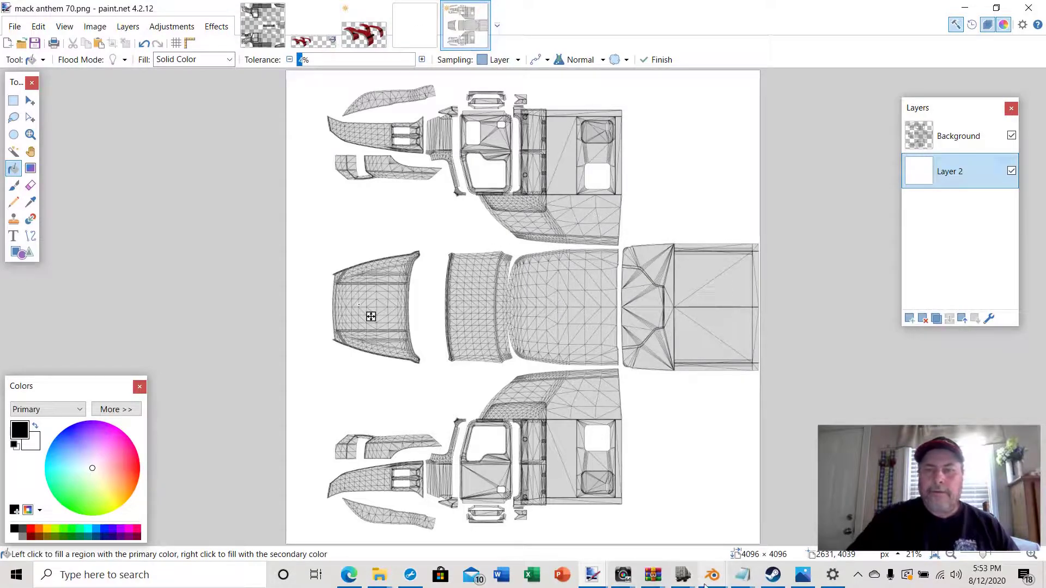
Step: Switch back to Blender and start a new General file, discarding the unsaved changes to the truck cabin scene
mouse_move(711, 576)
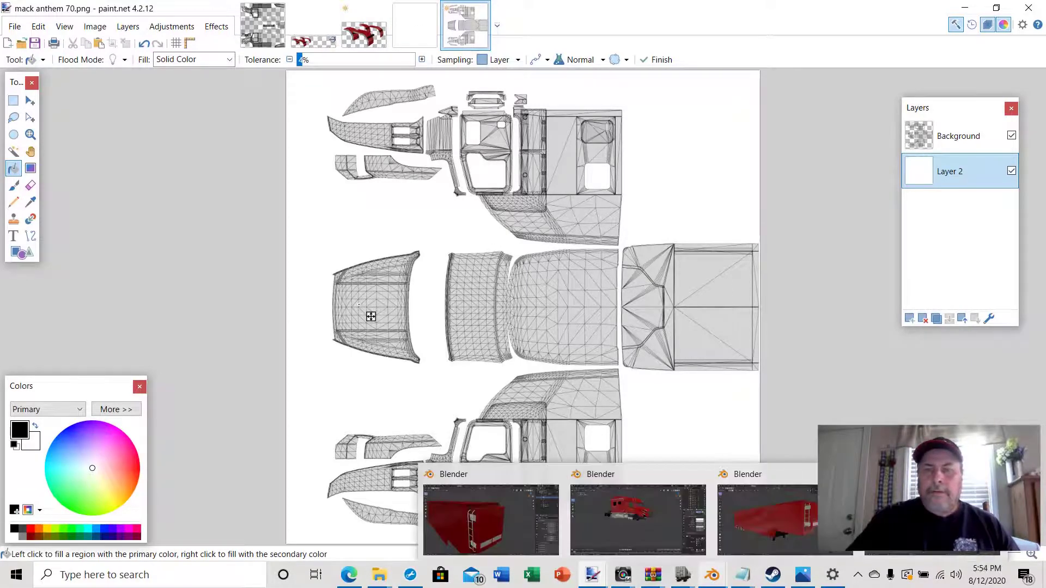
click(741, 523)
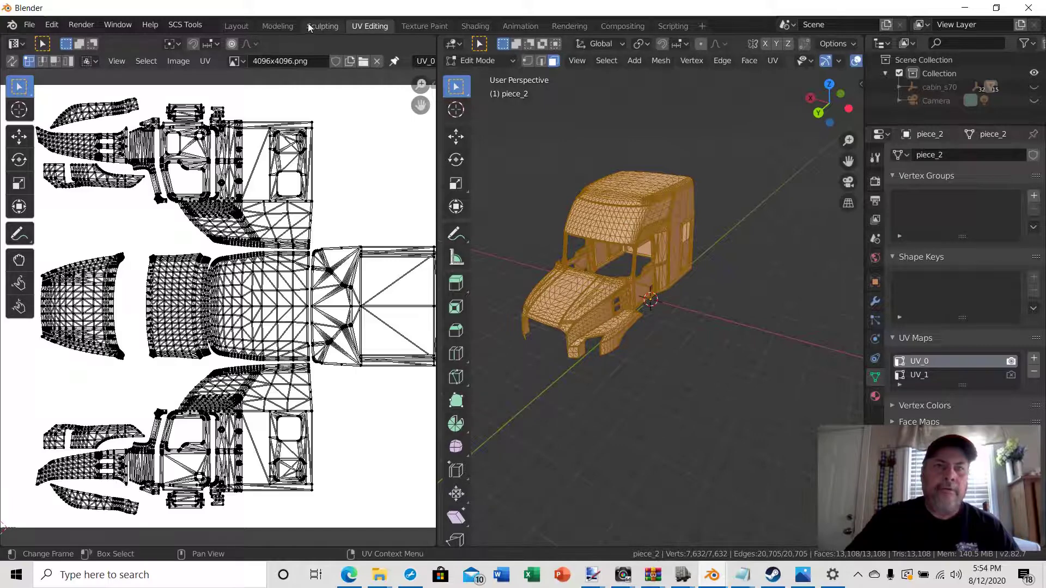
click(279, 25)
middle_drag(562, 285, 249, 225)
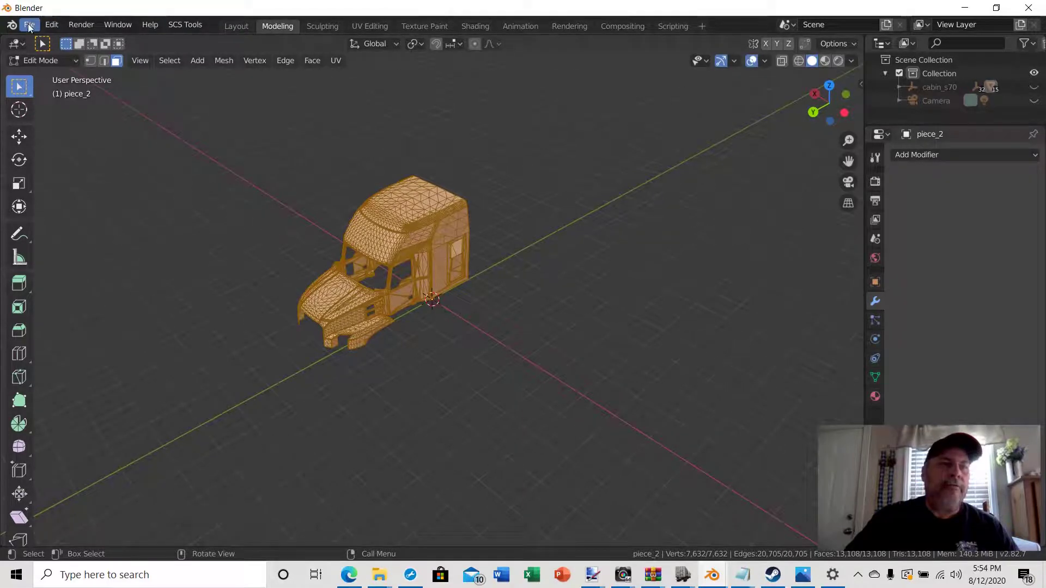
click(29, 26)
mouse_move(39, 34)
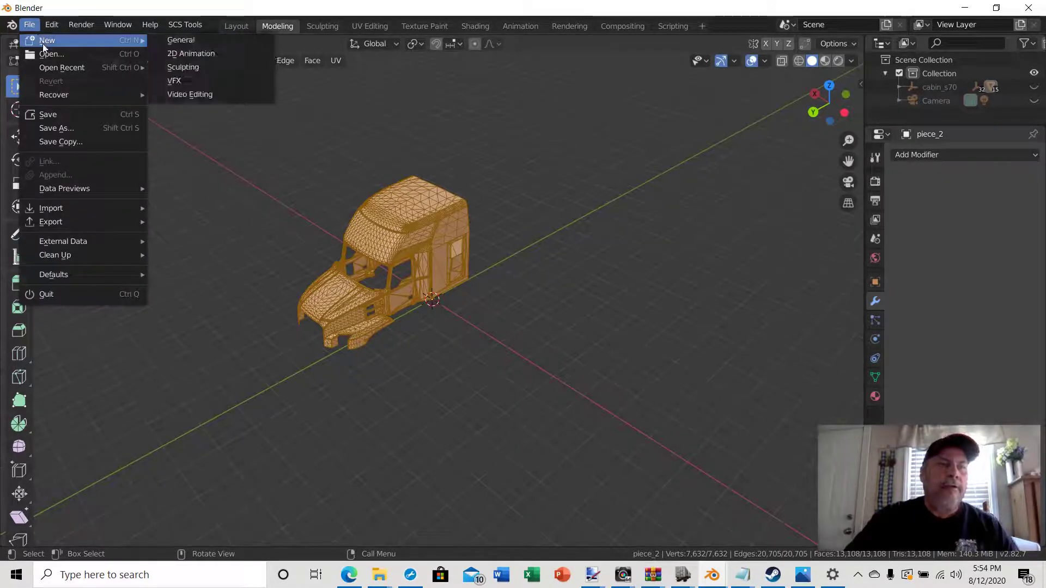
click(177, 39)
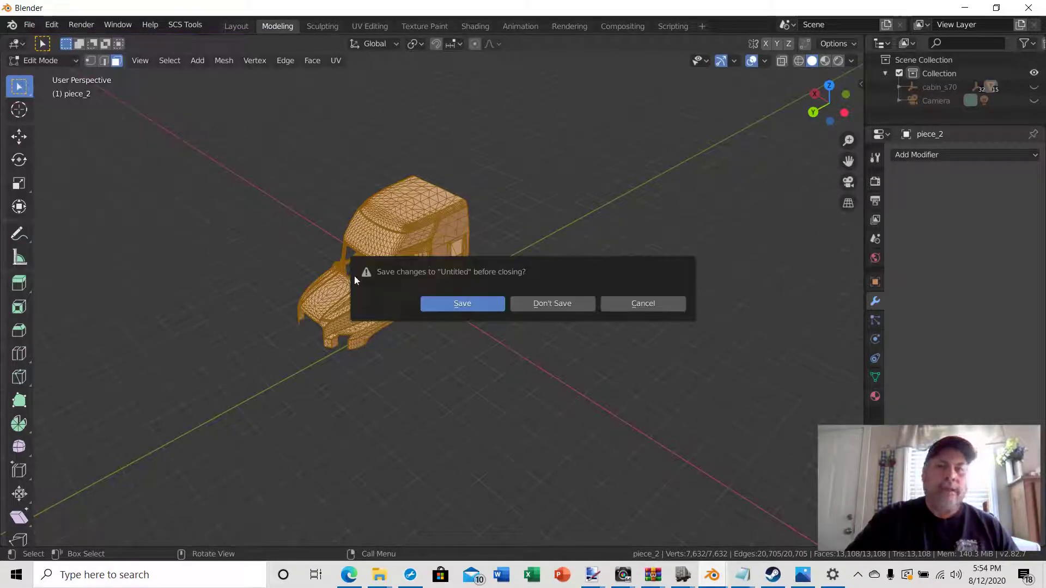
click(563, 303)
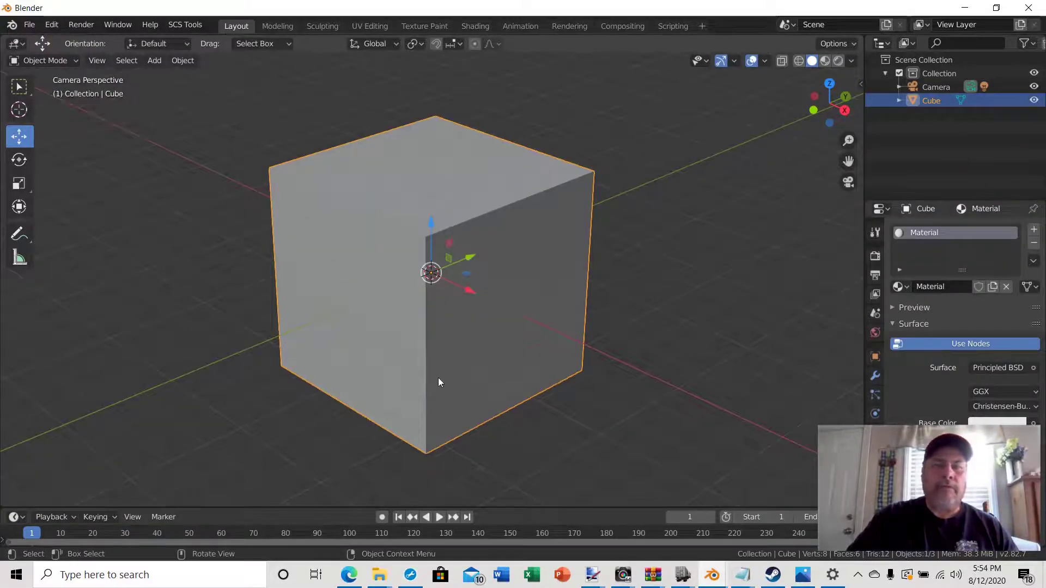
Step: Delete the default cube and import the SCS game object cabin_s48.pim from the mack_anthem cabin folder, dismissing the import report
key(Delete)
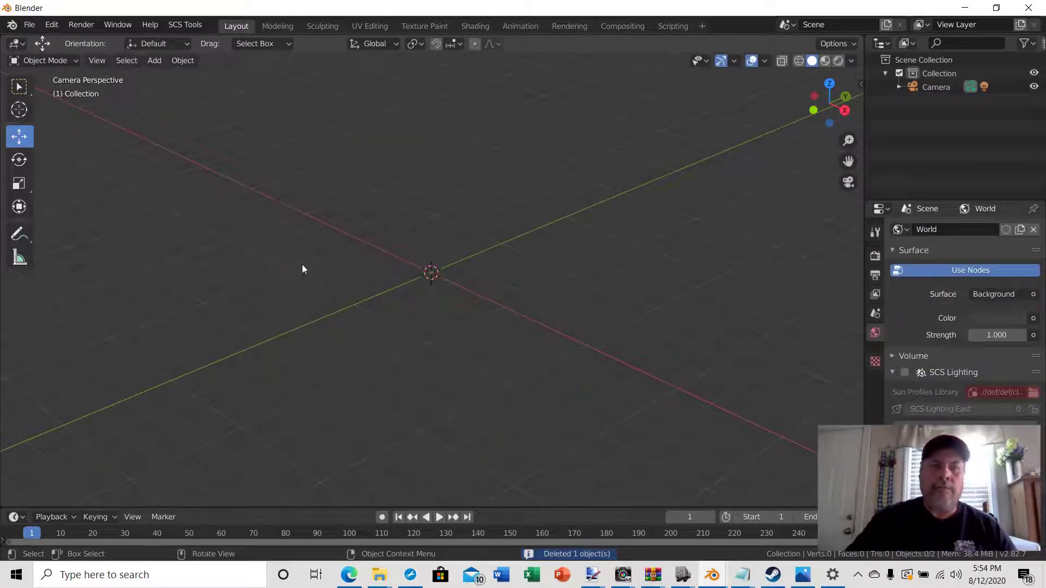
click(29, 25)
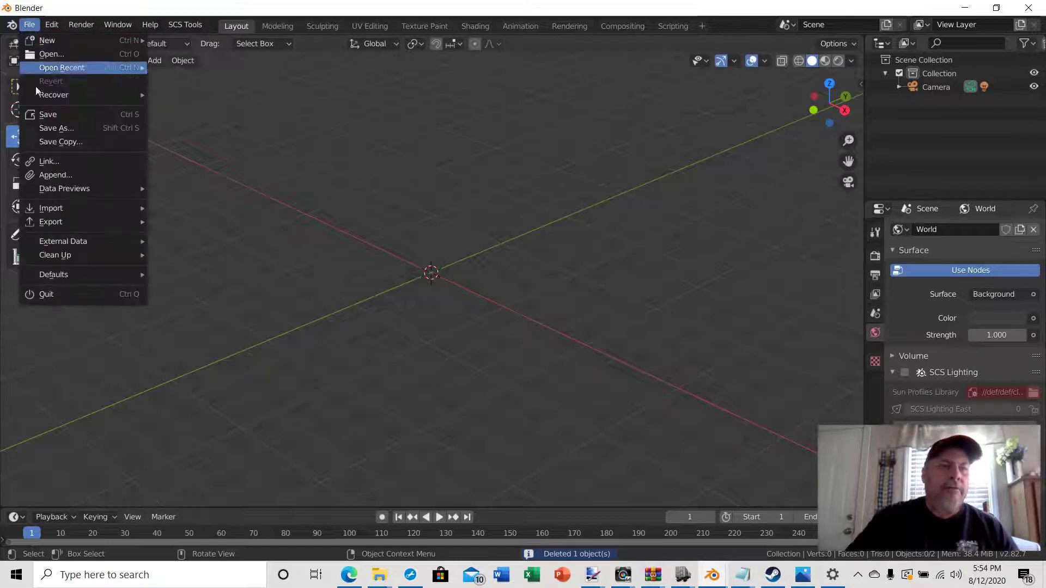
mouse_move(51, 211)
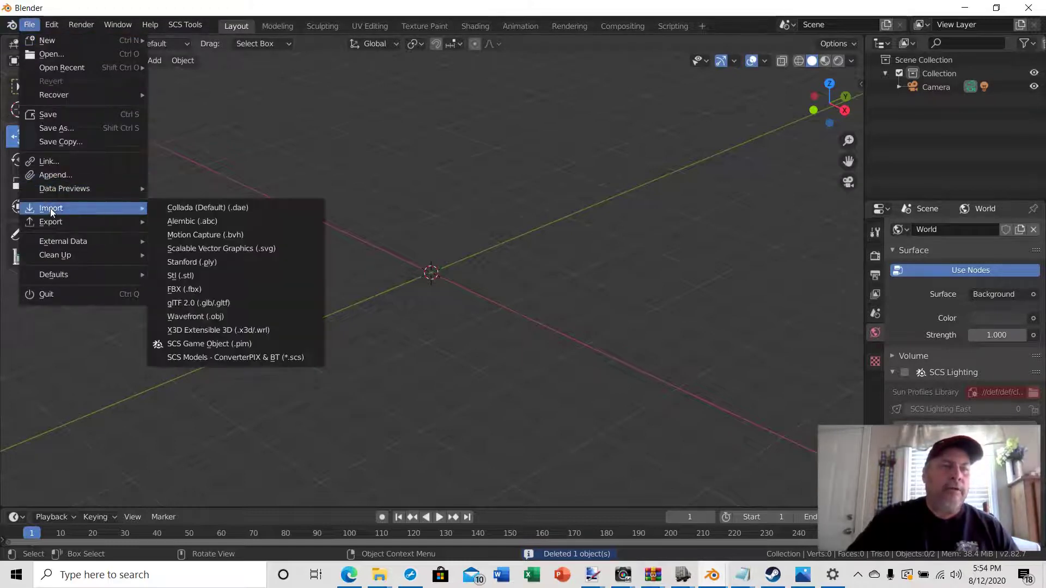
click(221, 346)
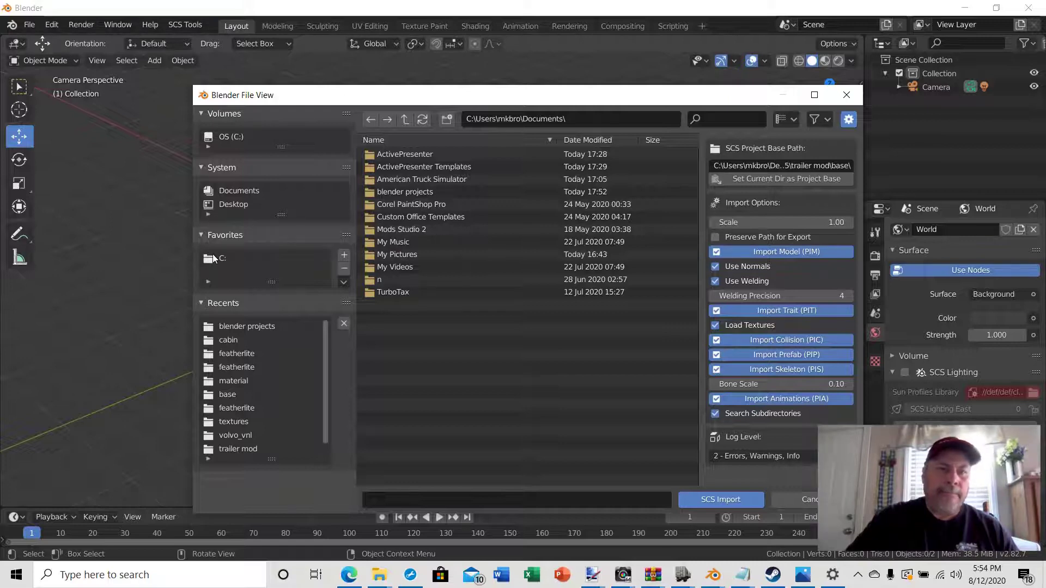
click(224, 340)
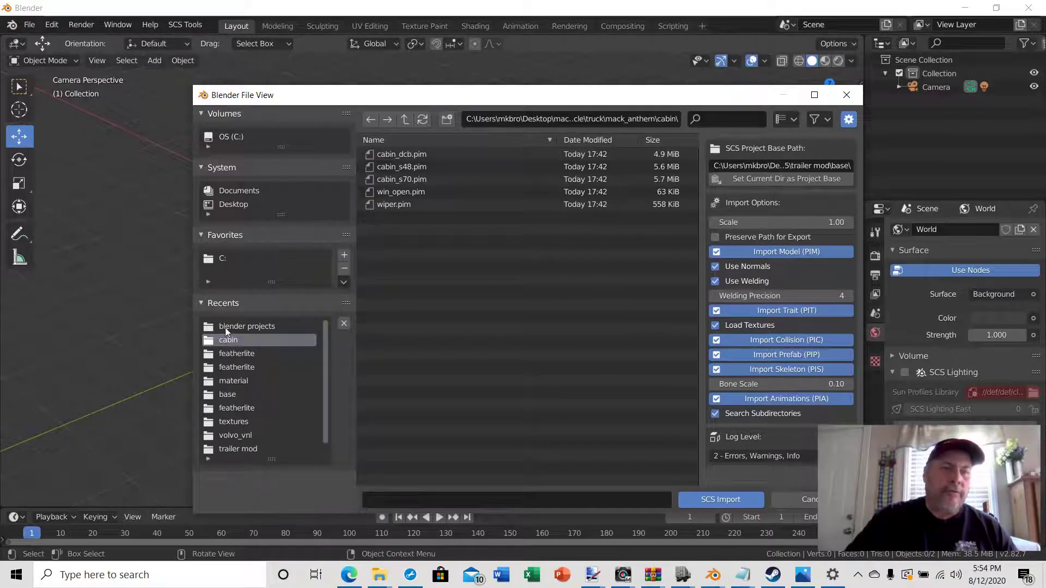
click(397, 166)
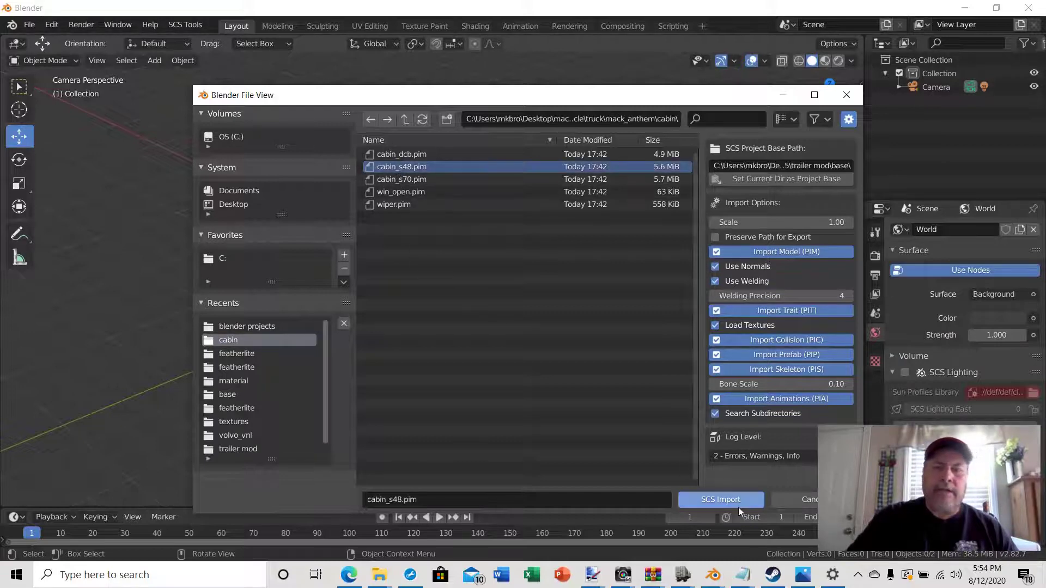
click(724, 502)
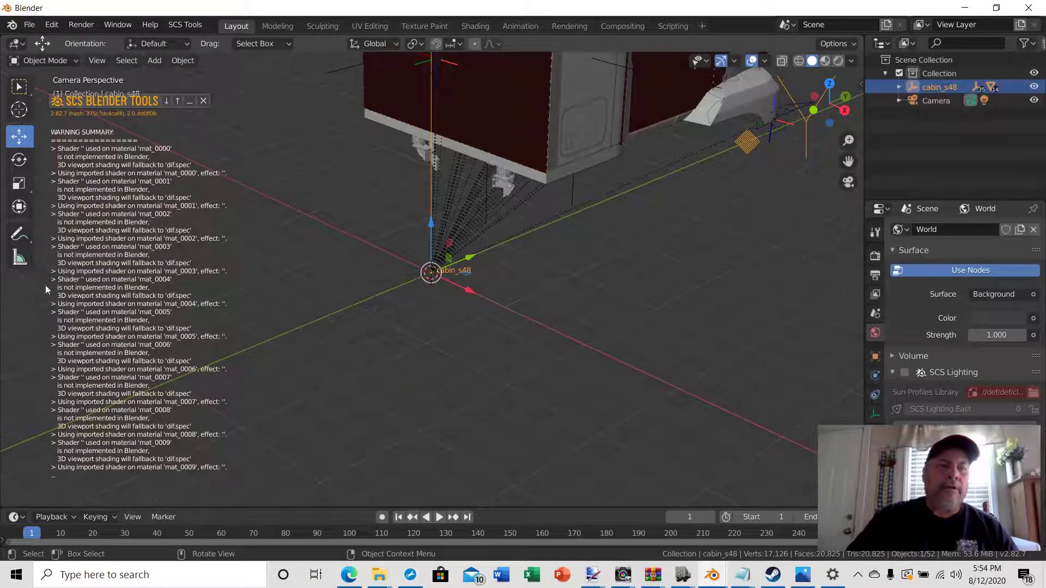
click(203, 101)
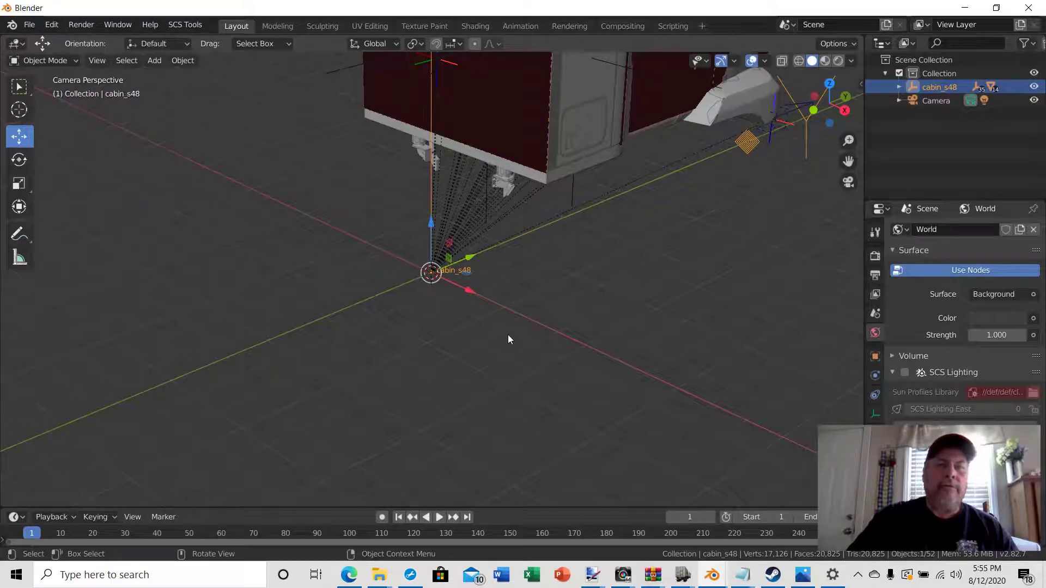
Step: Use the global SCS visibility tools to show only the model objects of the imported cabin
middle_drag(509, 338, 432, 338)
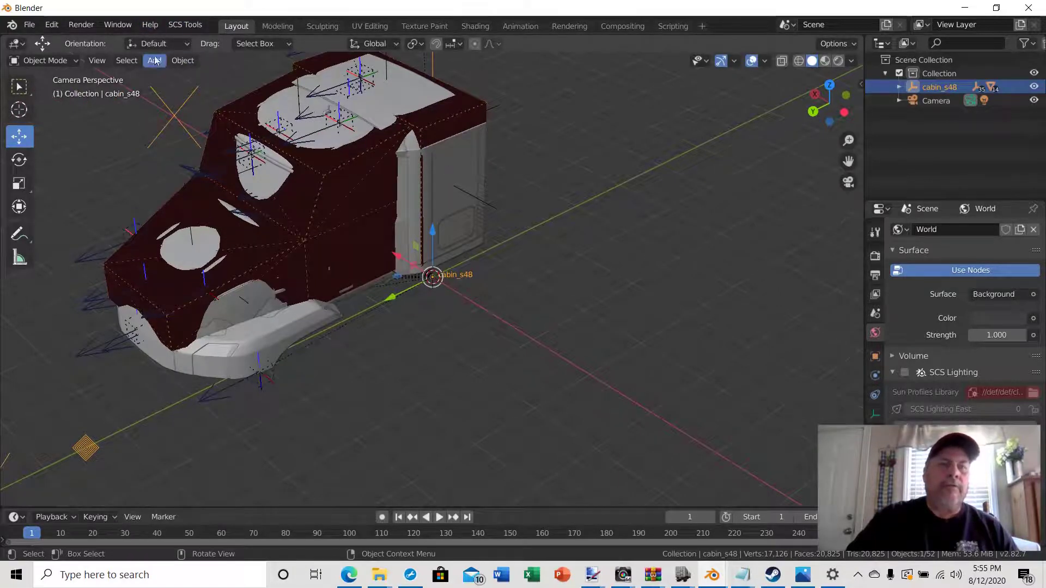
click(188, 26)
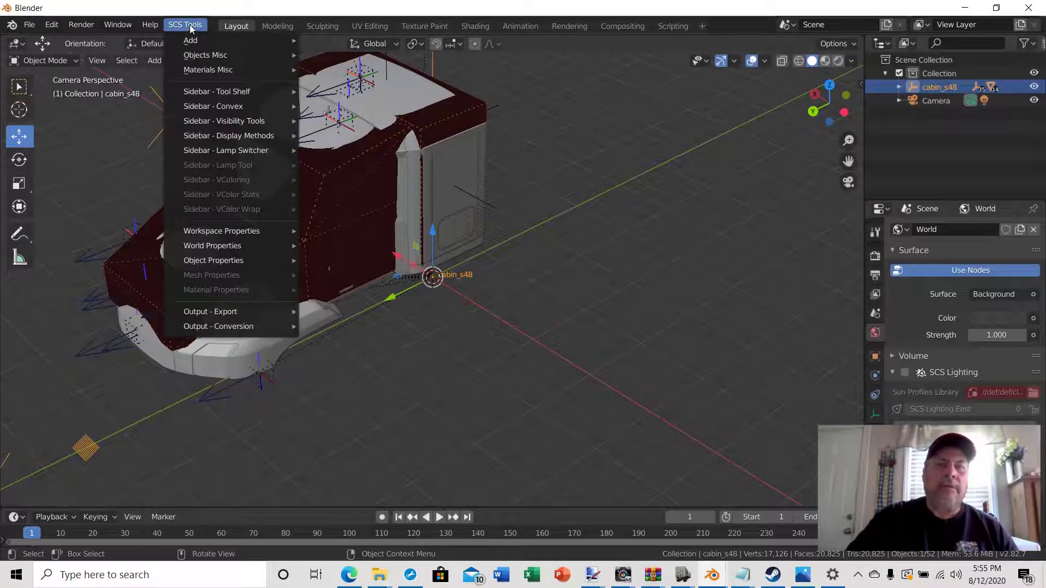
key(Escape)
click(185, 24)
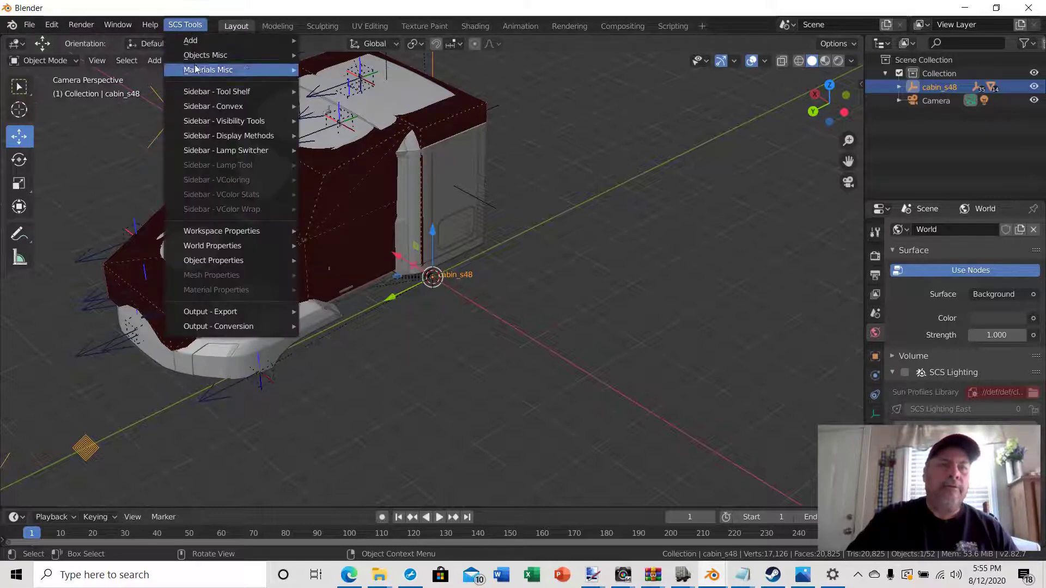
mouse_move(216, 125)
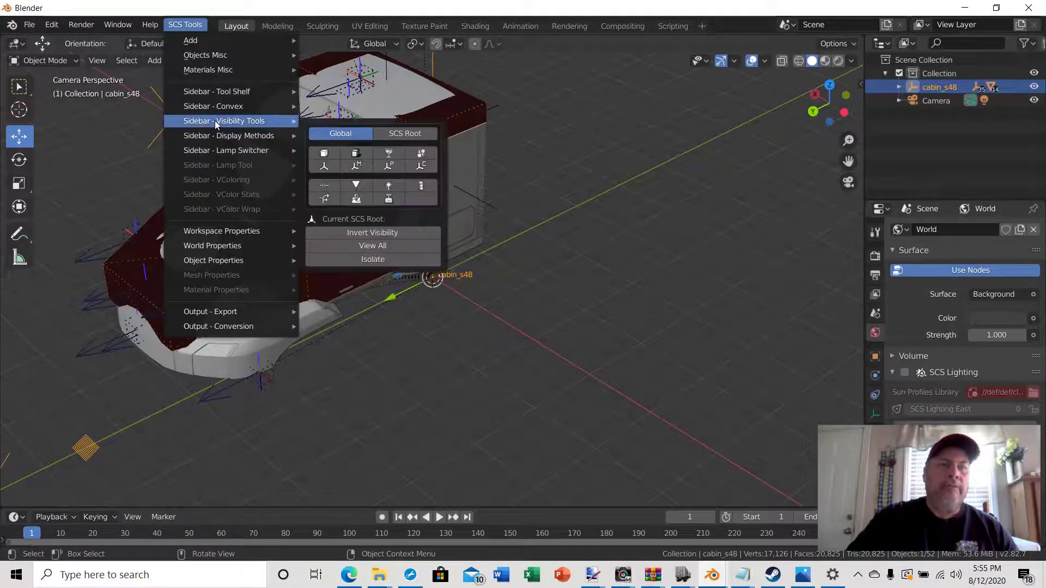
click(323, 155)
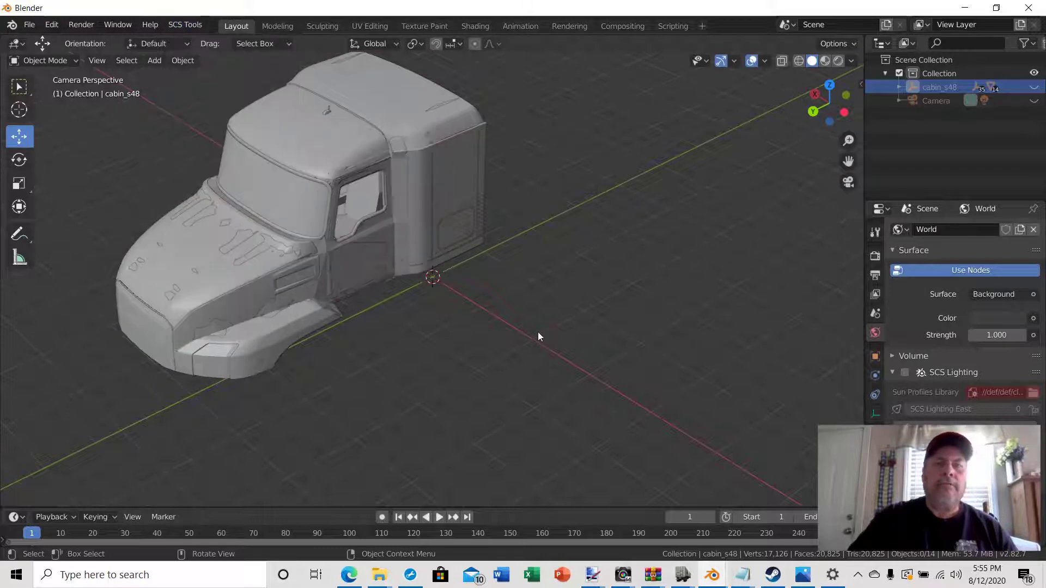
Step: Expand the cabin_s48 hierarchy and hide piece_1 through piece_13, leaving only piece_0 visible
click(896, 87)
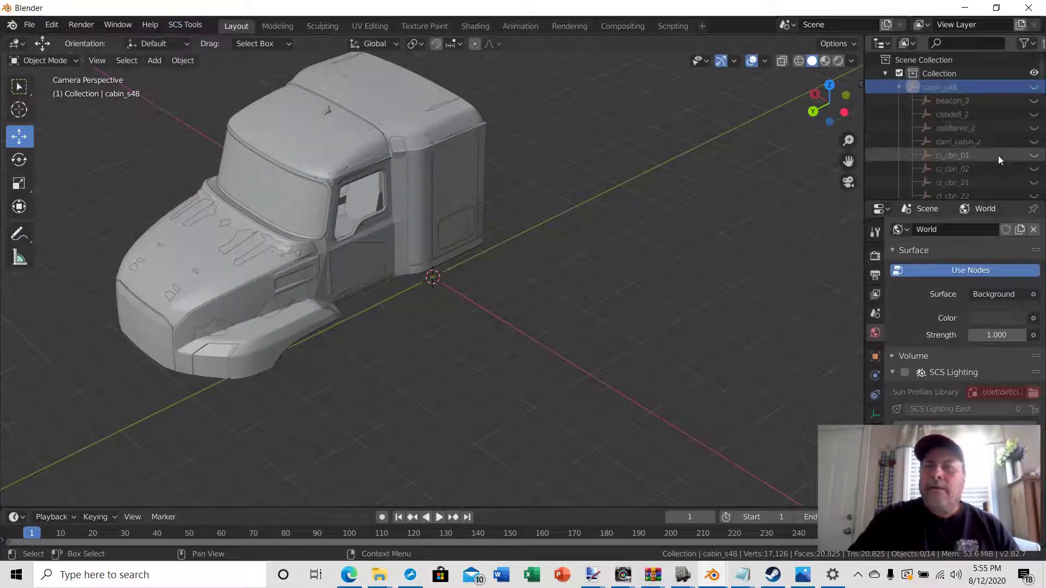
scroll(1000, 157, down, 4)
scroll(1001, 156, up, 3)
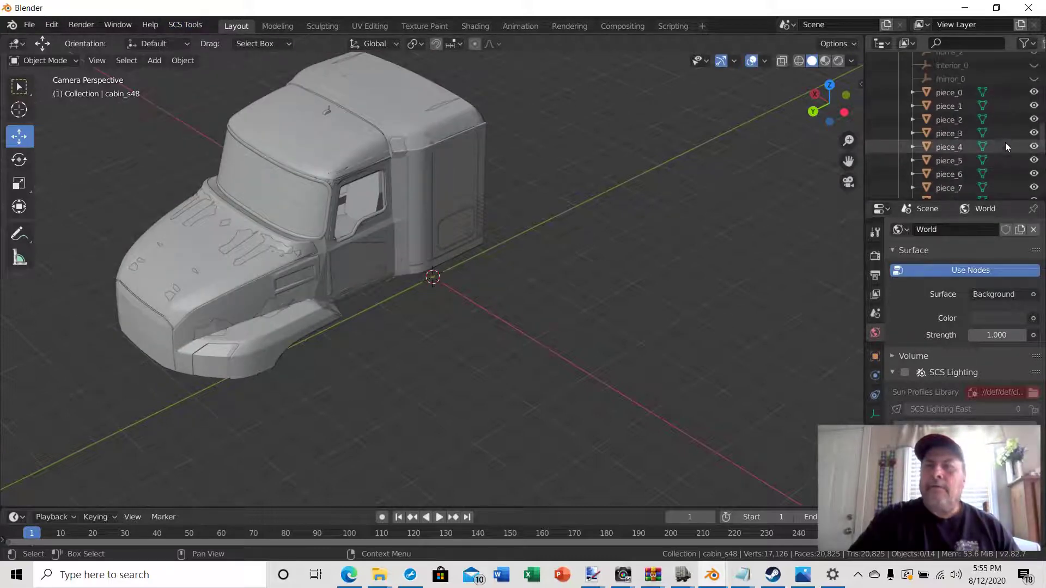
drag(1007, 199, 1007, 400)
drag(1033, 204, 1036, 371)
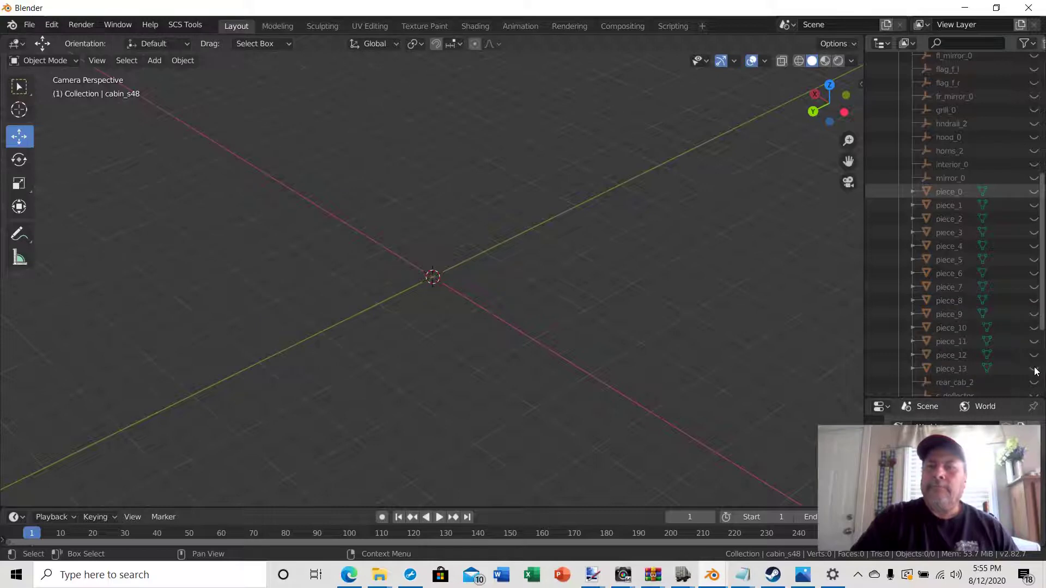
click(1033, 191)
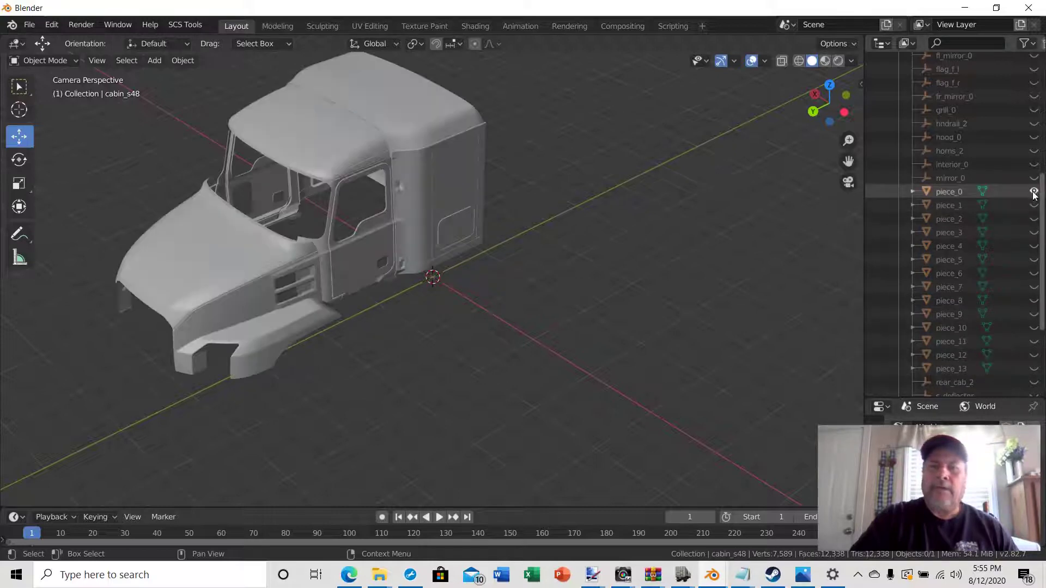
Step: Select the piece_0 cab body and enter Edit Mode with edge selection
mouse_move(381, 263)
middle_down()
mouse_move(423, 273)
mouse_move(439, 236)
mouse_move(492, 241)
mouse_move(535, 271)
mouse_move(628, 292)
mouse_move(593, 269)
mouse_move(402, 282)
mouse_move(409, 169)
mouse_move(415, 190)
mouse_move(402, 264)
middle_up()
scroll(333, 288, up, 2)
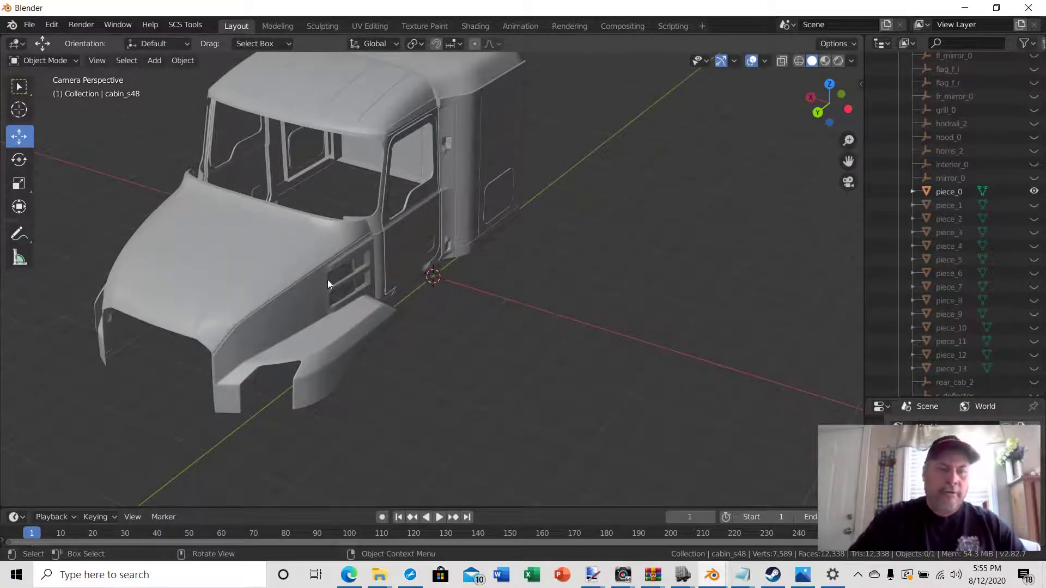
shift+middle_drag(330, 291, 451, 343)
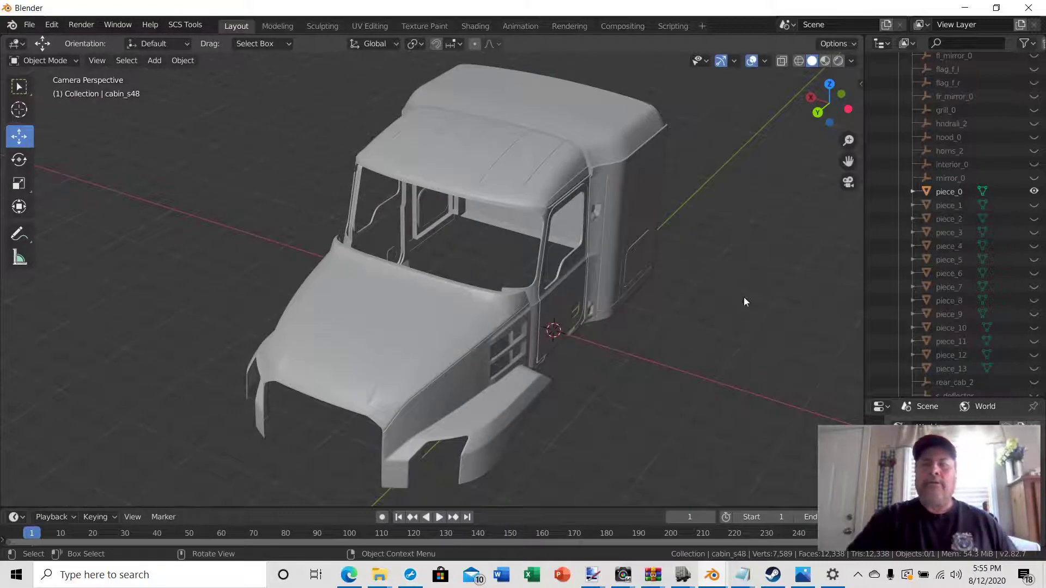
click(380, 361)
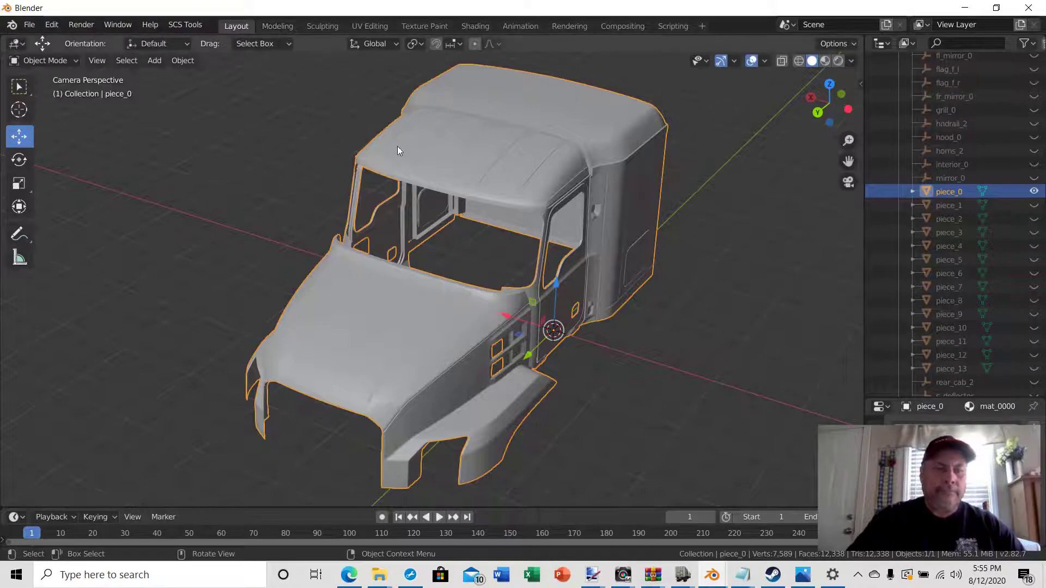
key(Tab)
middle_drag(381, 226, 339, 236)
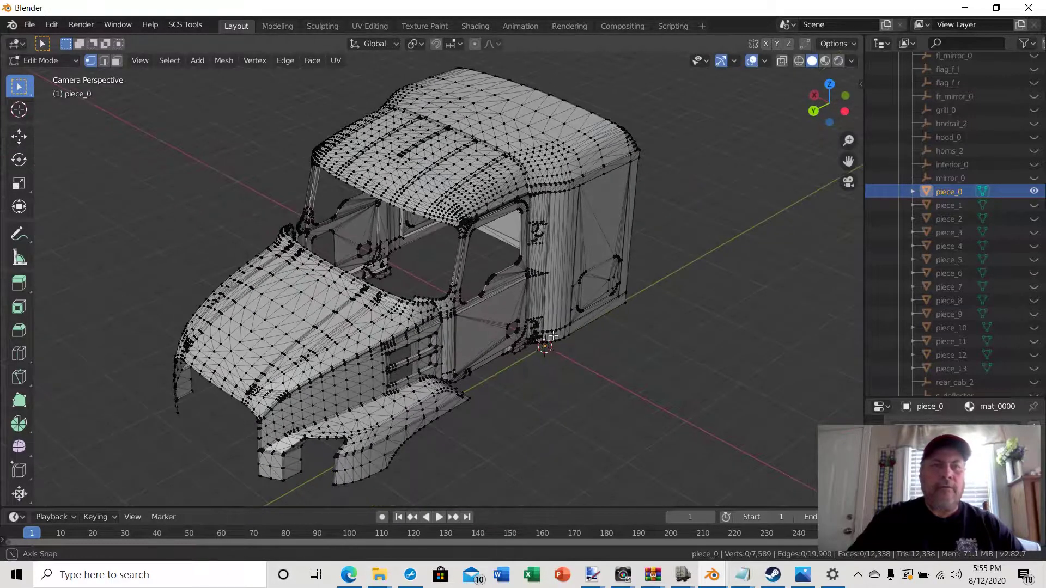
click(104, 62)
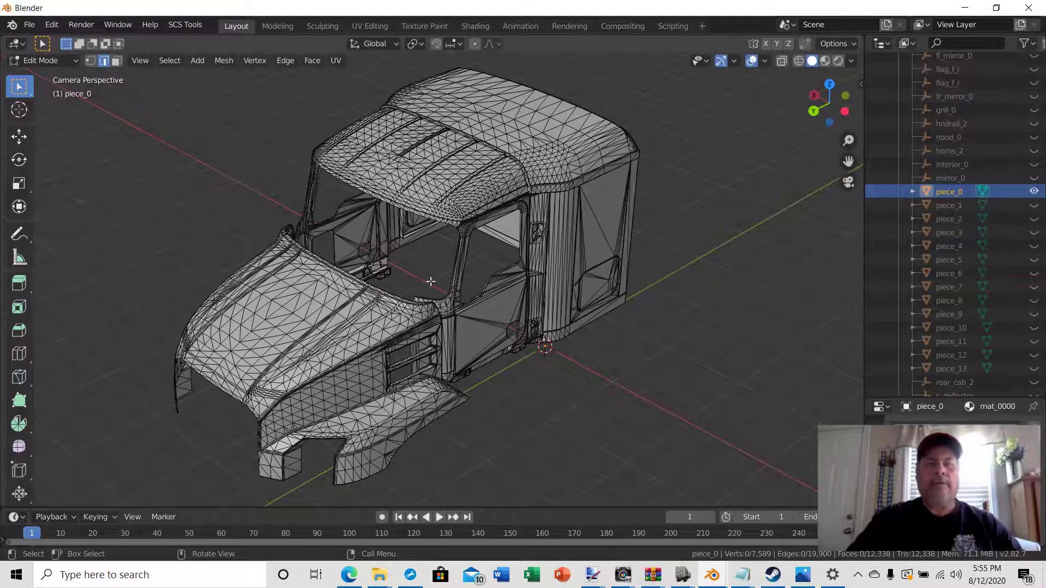
middle_drag(379, 241, 491, 305)
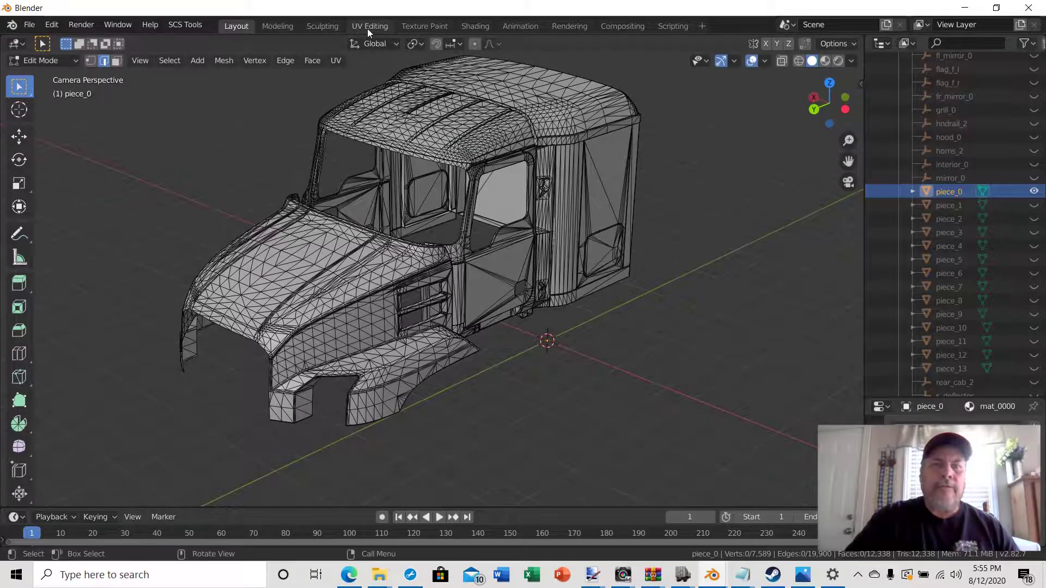
Step: Switch to the UV Editing workspace and select all of piece_0's geometry to display its UV layout
click(369, 26)
middle_drag(737, 276, 613, 289)
scroll(615, 291, up, 5)
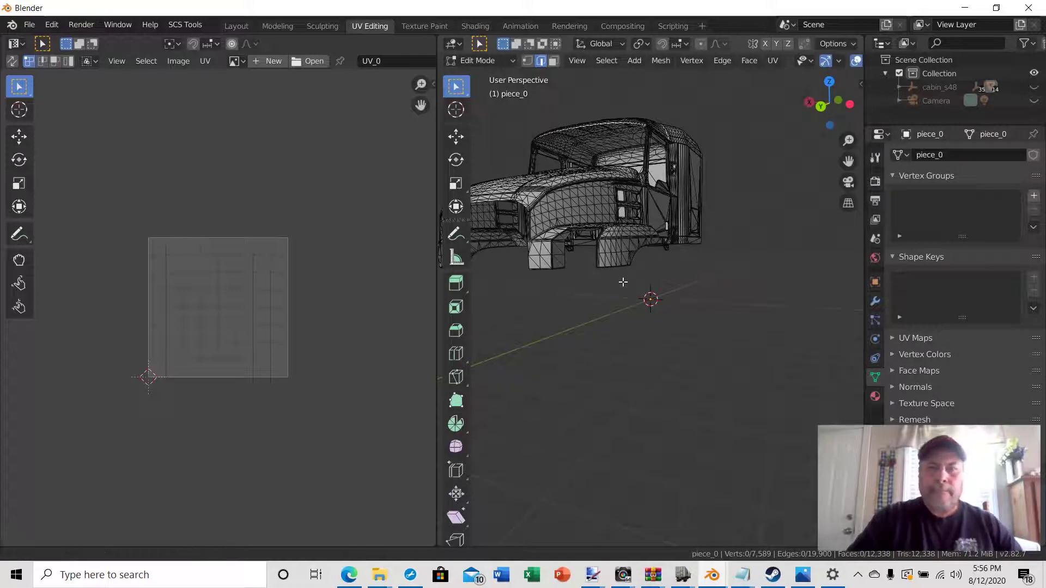
shift+middle_drag(621, 284, 662, 453)
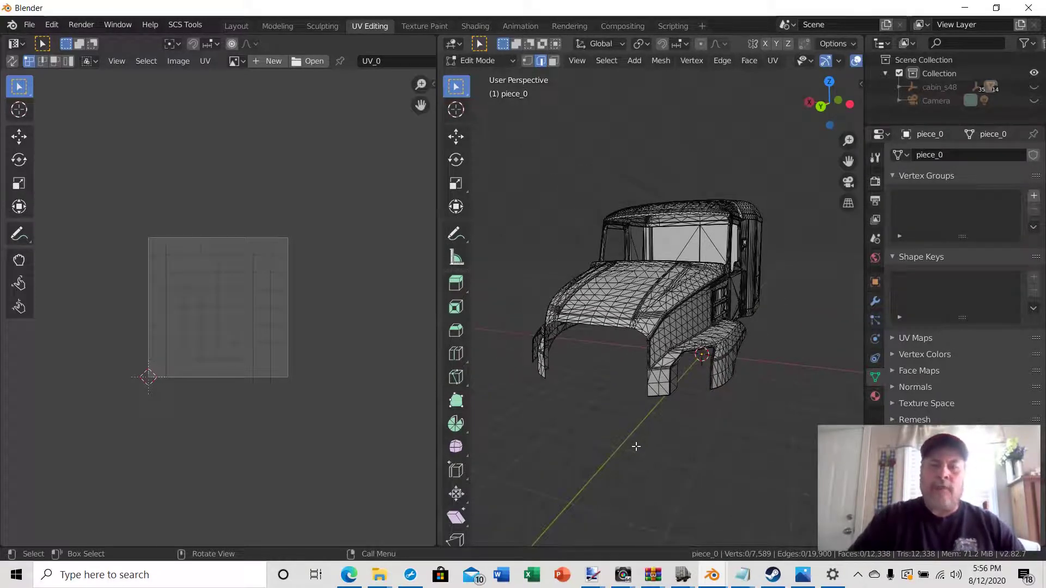
key(a)
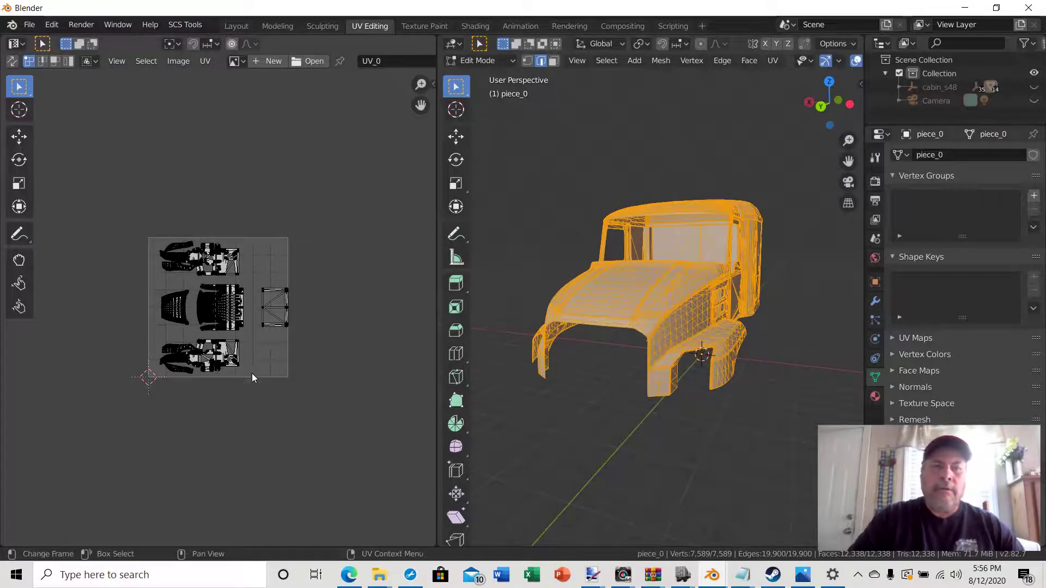
scroll(252, 373, up, 6)
scroll(262, 376, down, 2)
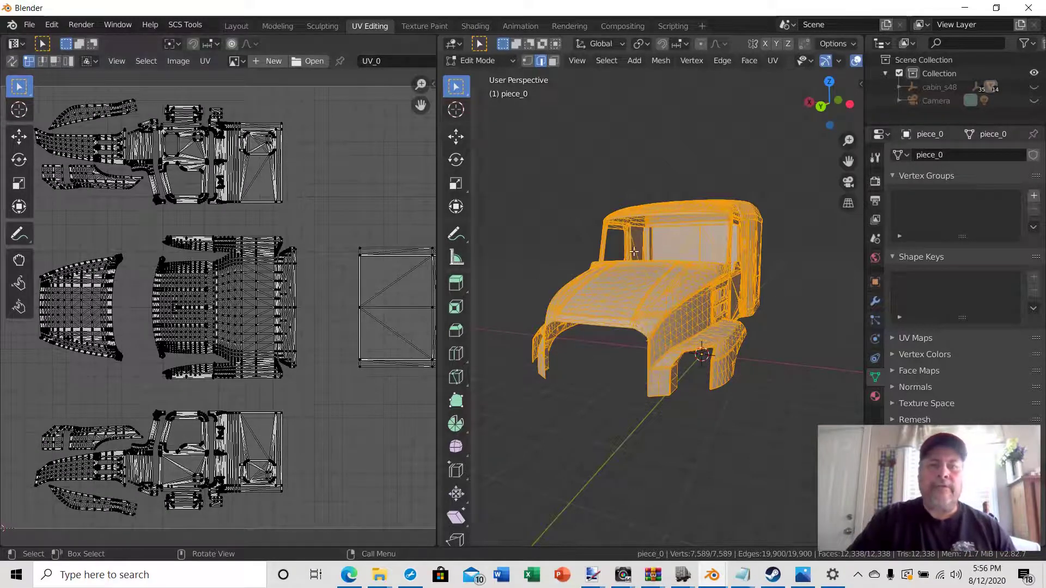
Step: Load 4096x4096.png from the blender projects folder as the image behind the UV layout
click(185, 64)
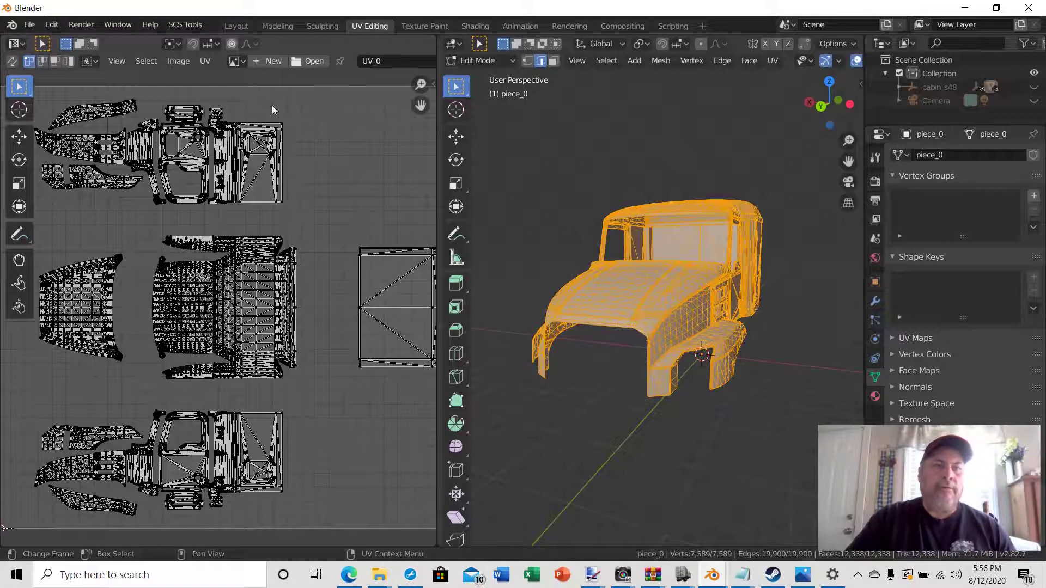
click(306, 61)
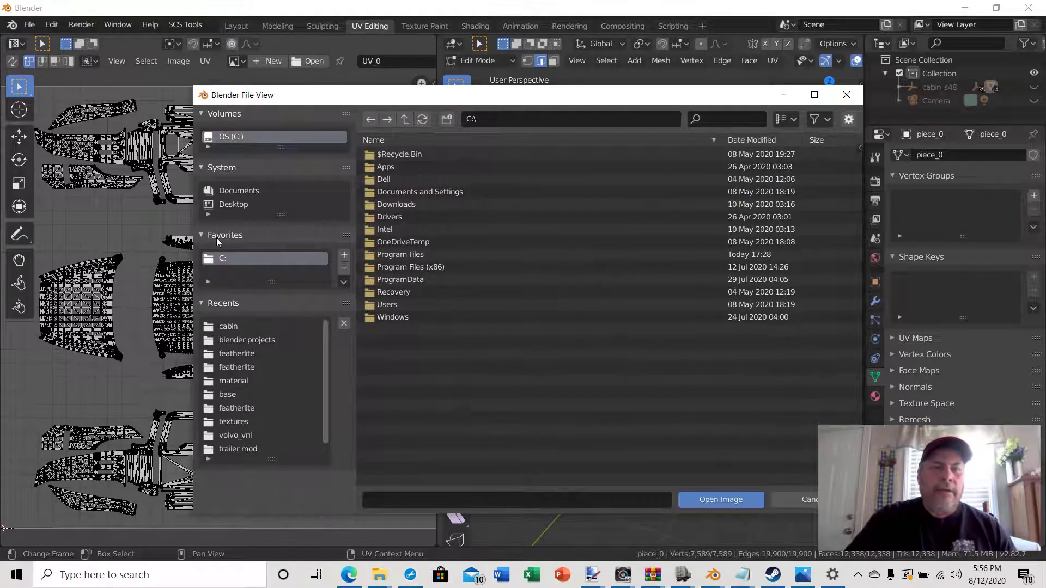
click(228, 339)
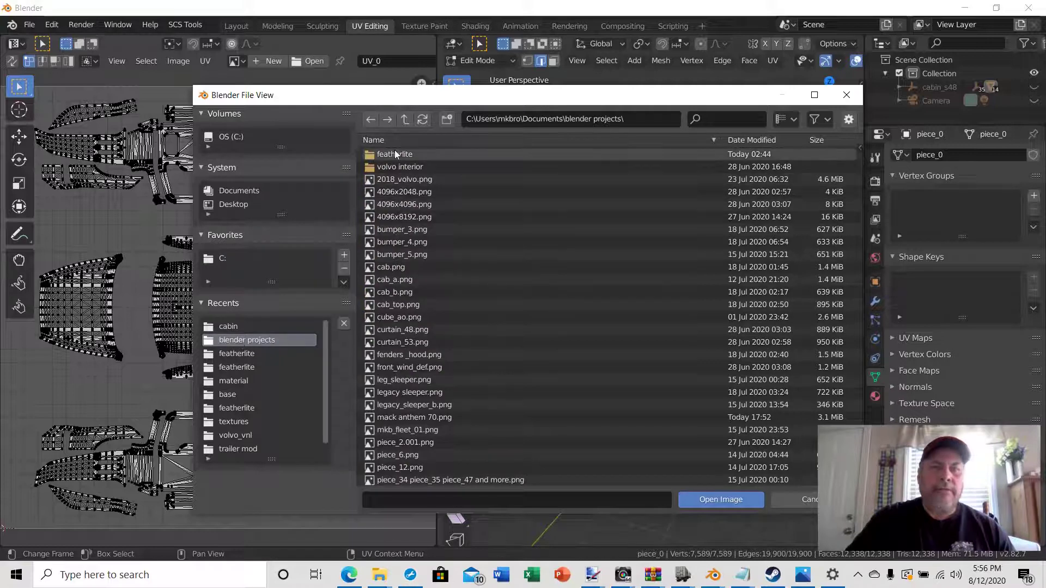
click(403, 208)
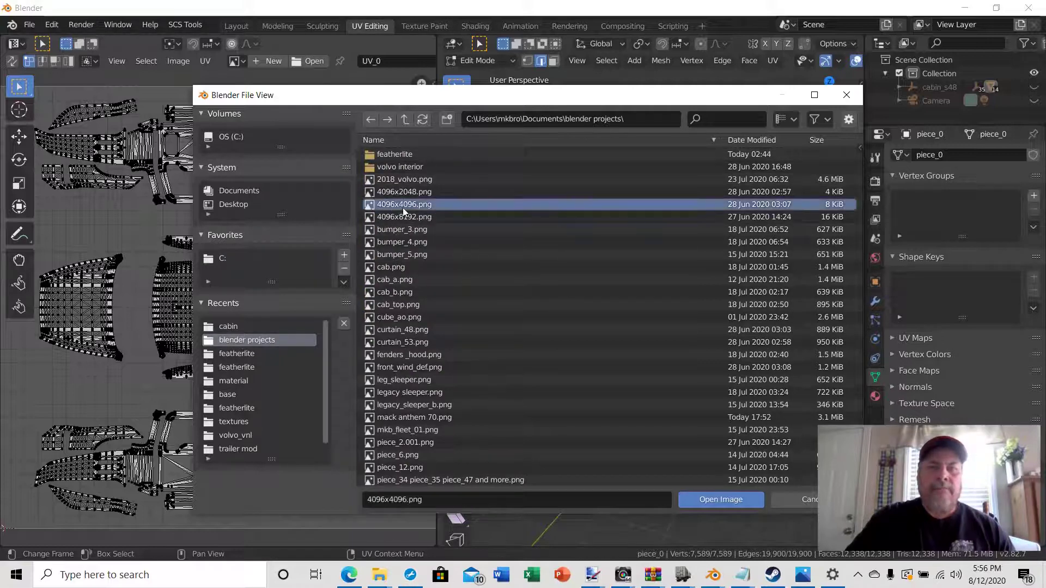
click(730, 498)
scroll(290, 355, down, 4)
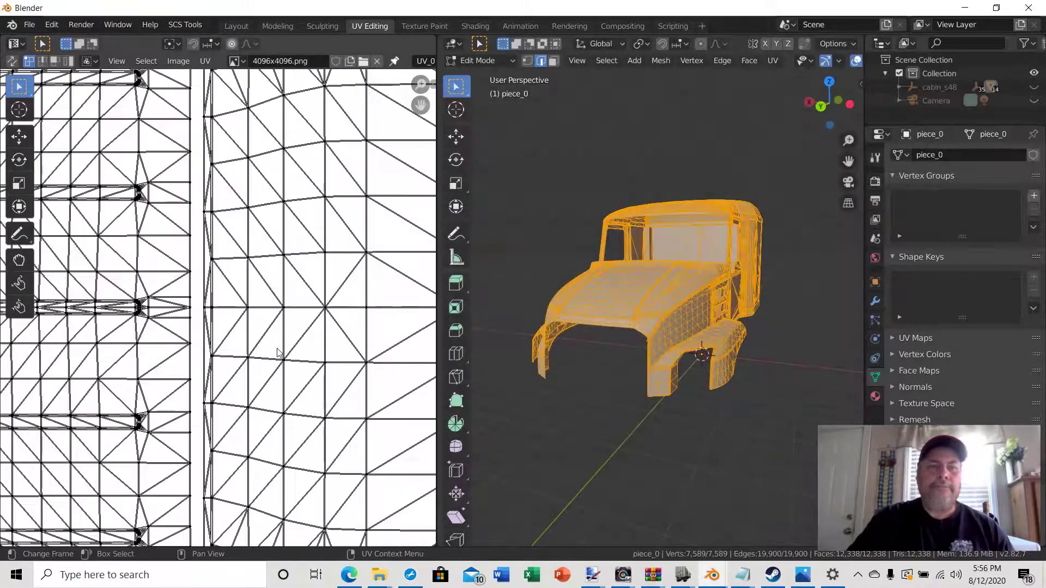
scroll(290, 356, down, 3)
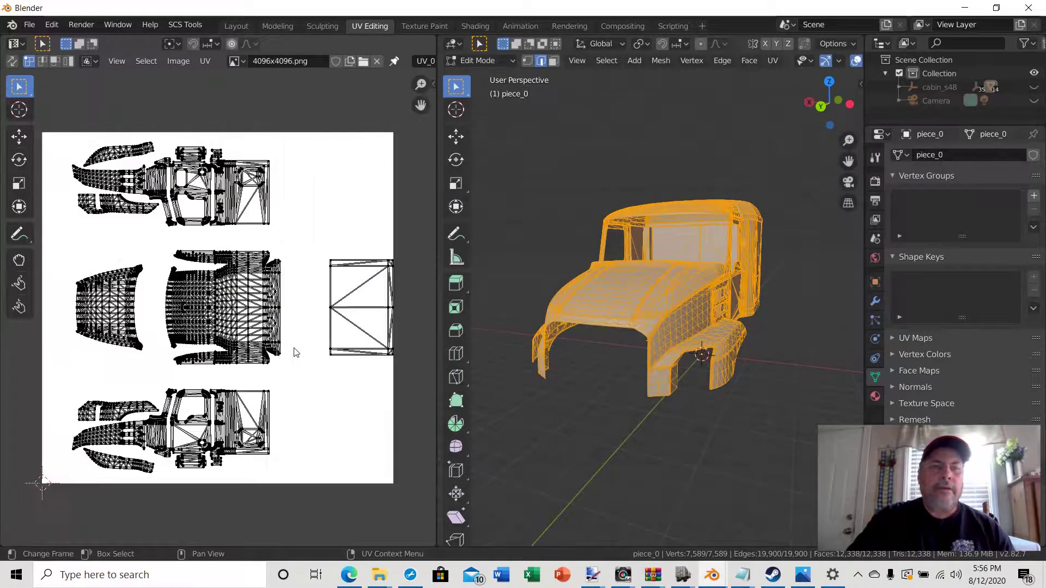
scroll(296, 353, up, 1)
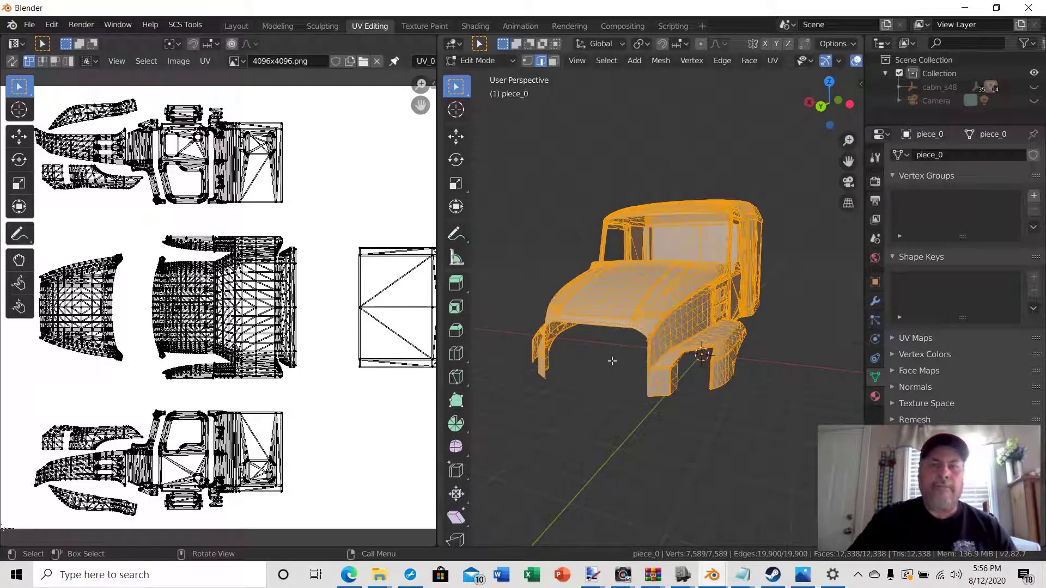
middle_drag(612, 361, 596, 367)
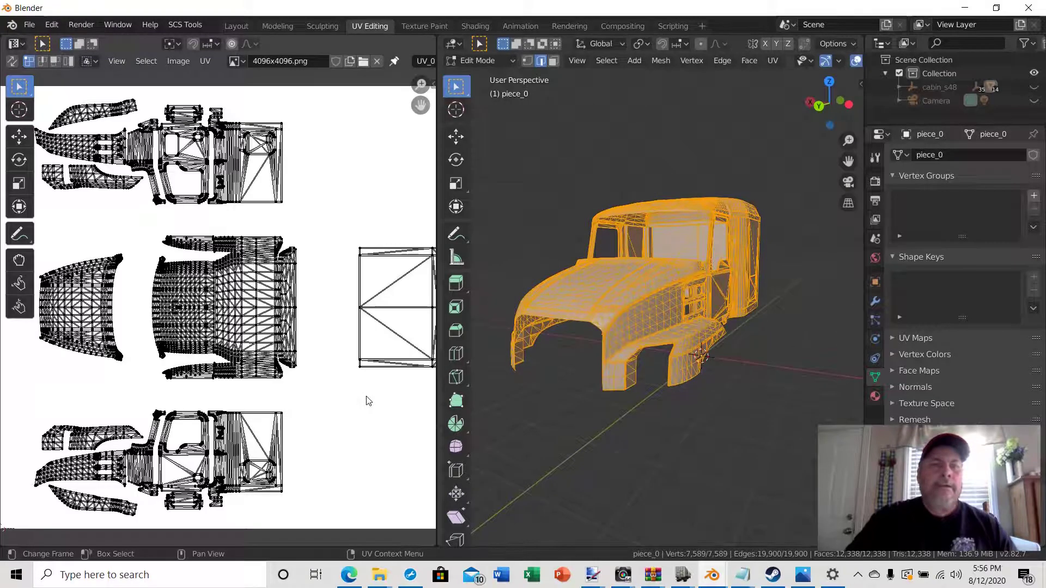
Step: Export piece_0's UV layout as a 4096 x 4096 PNG named "mack cabin 48" into the blender projects folder
click(205, 61)
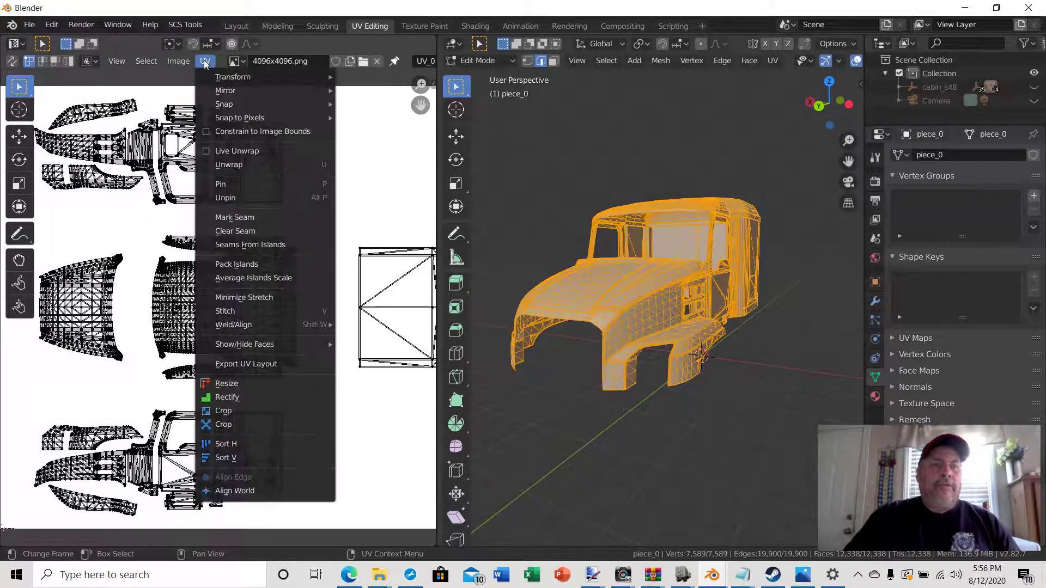
click(226, 364)
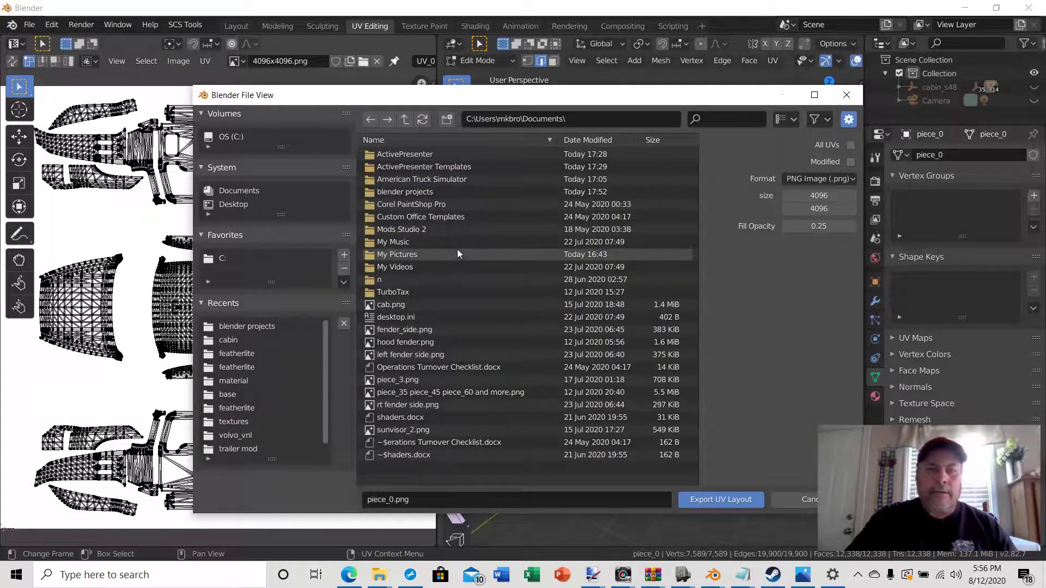
click(238, 329)
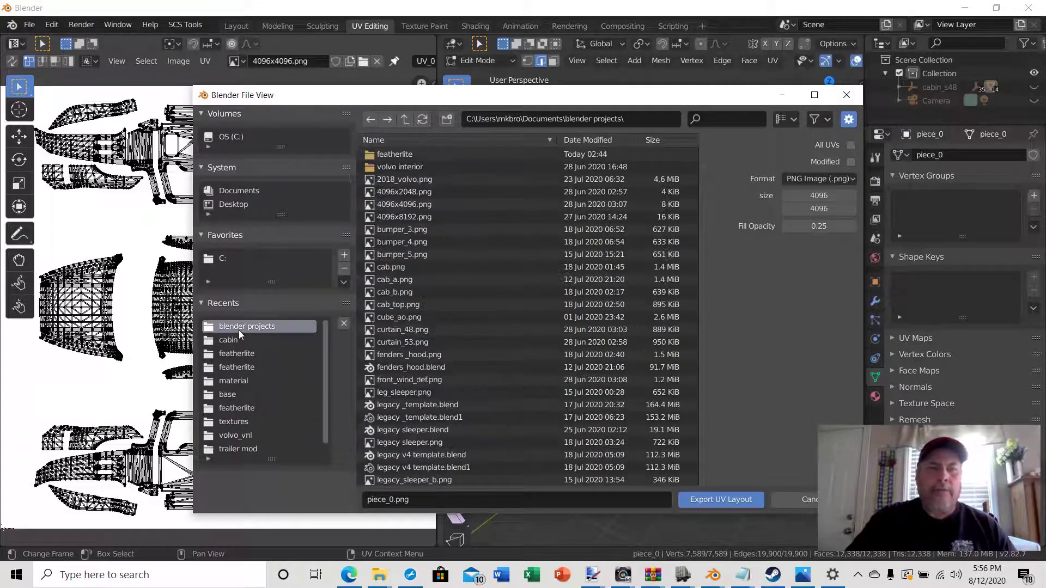
click(389, 500)
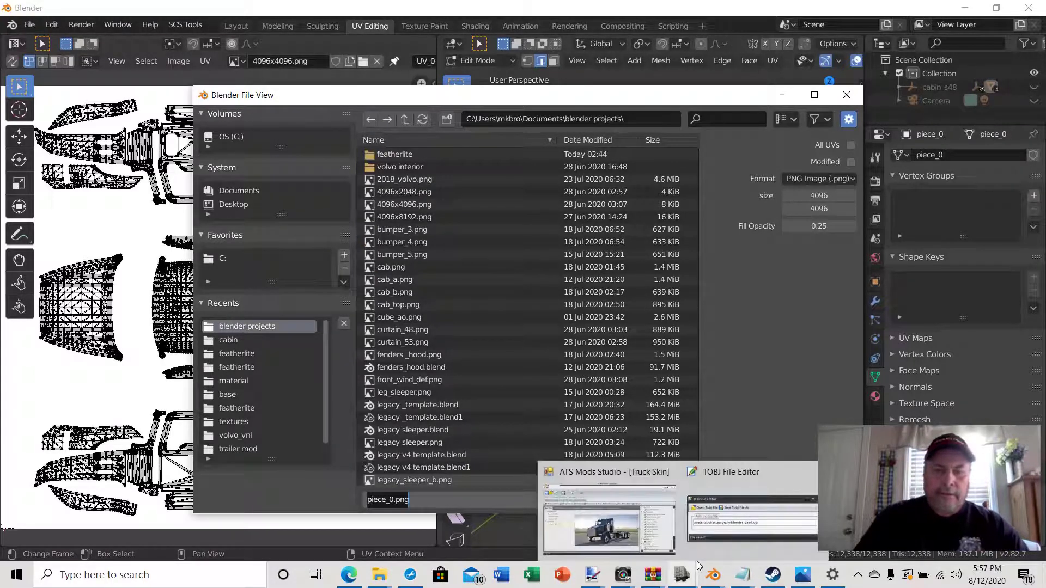
text(mack cabi)
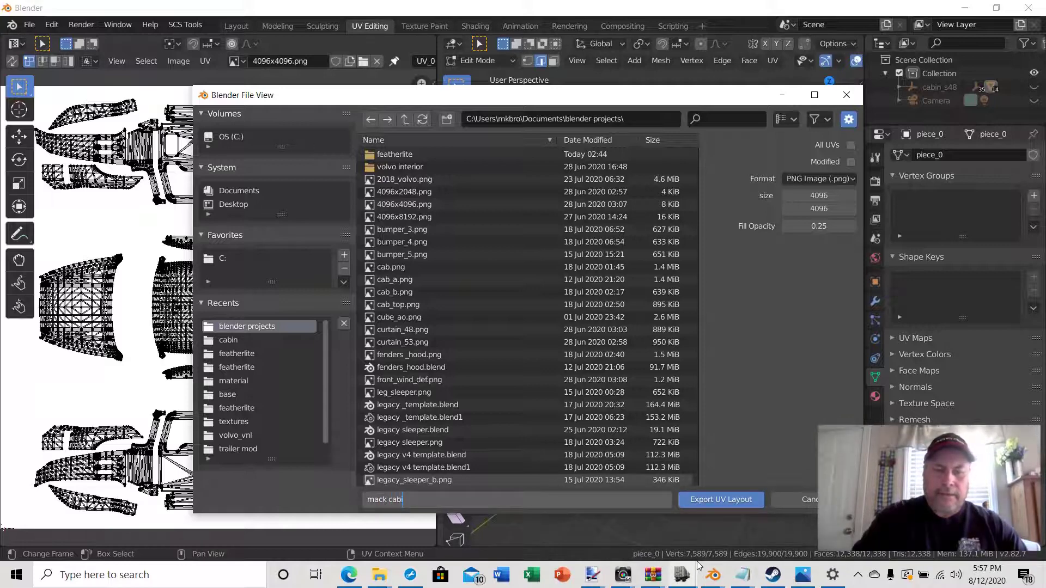
text(n 4)
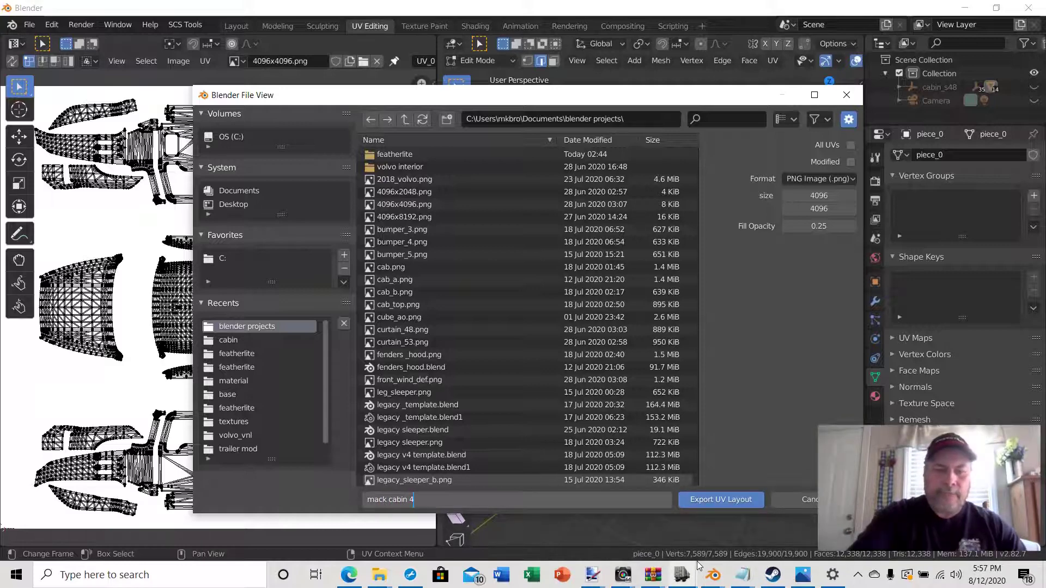
text(8)
key(Return)
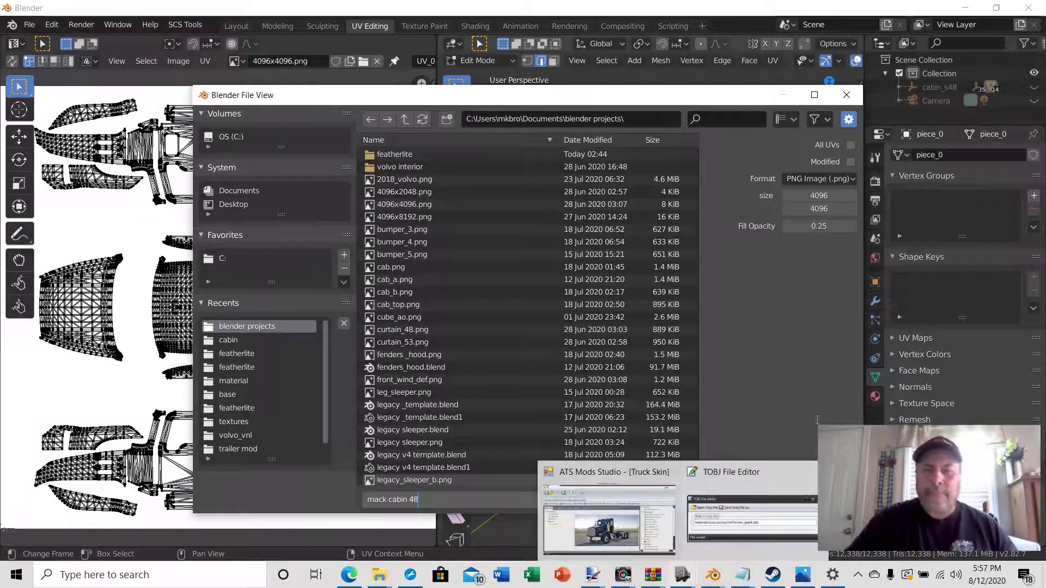
click(717, 497)
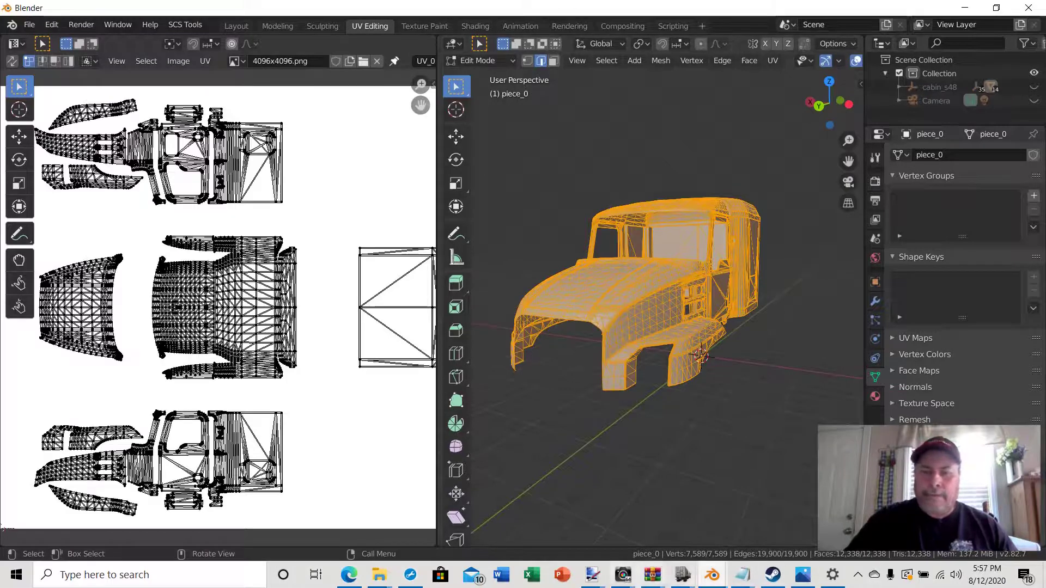
Step: Switch to paint.net and open mack cabin 48.png from the blender projects folder
mouse_move(594, 578)
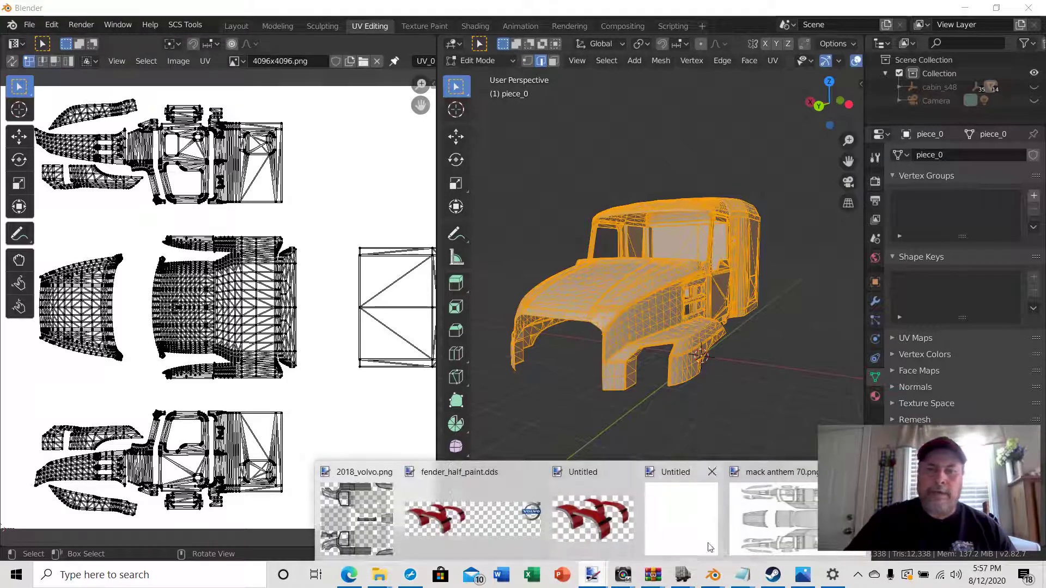
click(782, 523)
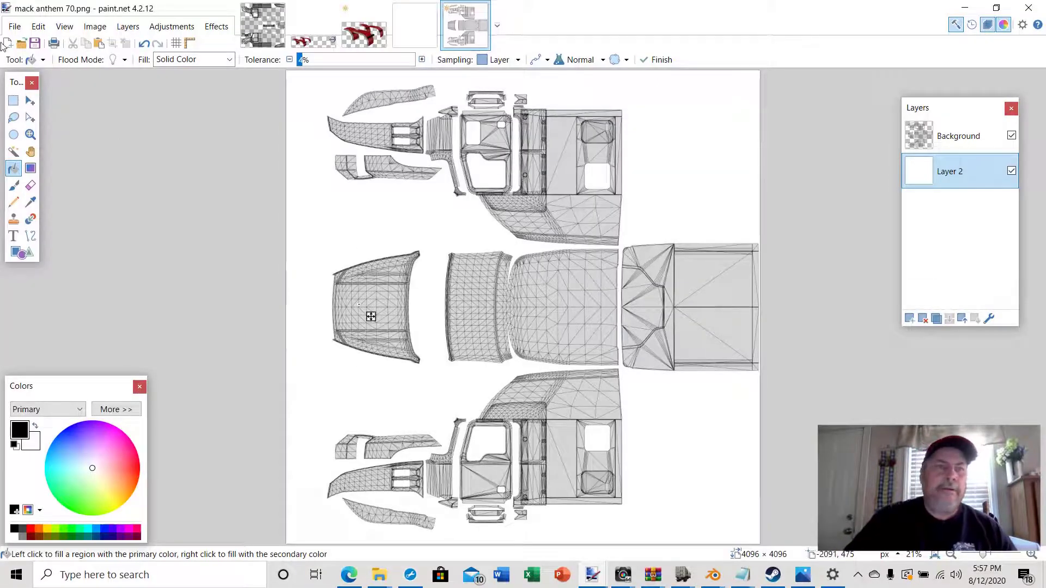
click(15, 27)
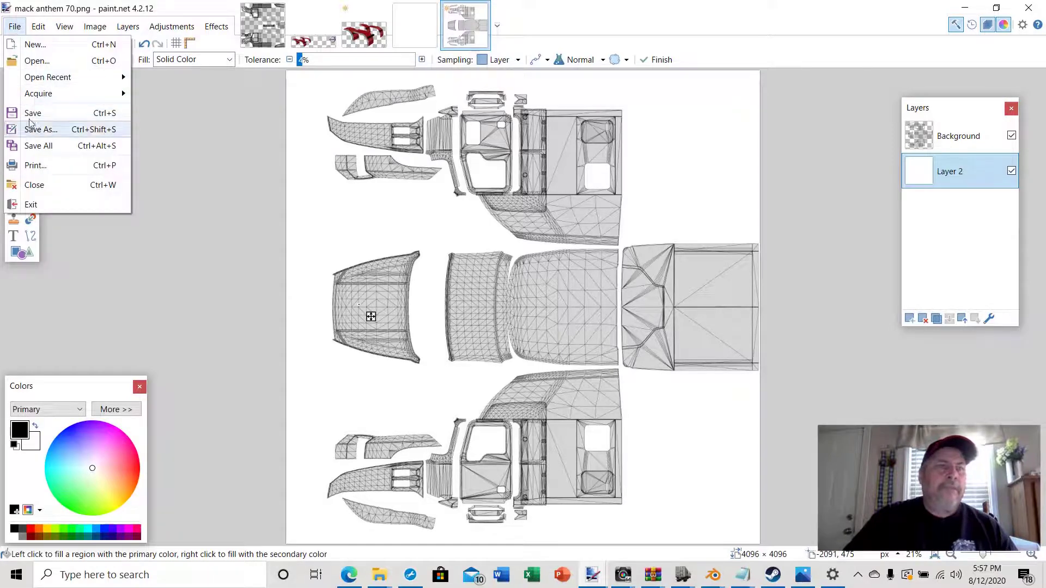
click(34, 61)
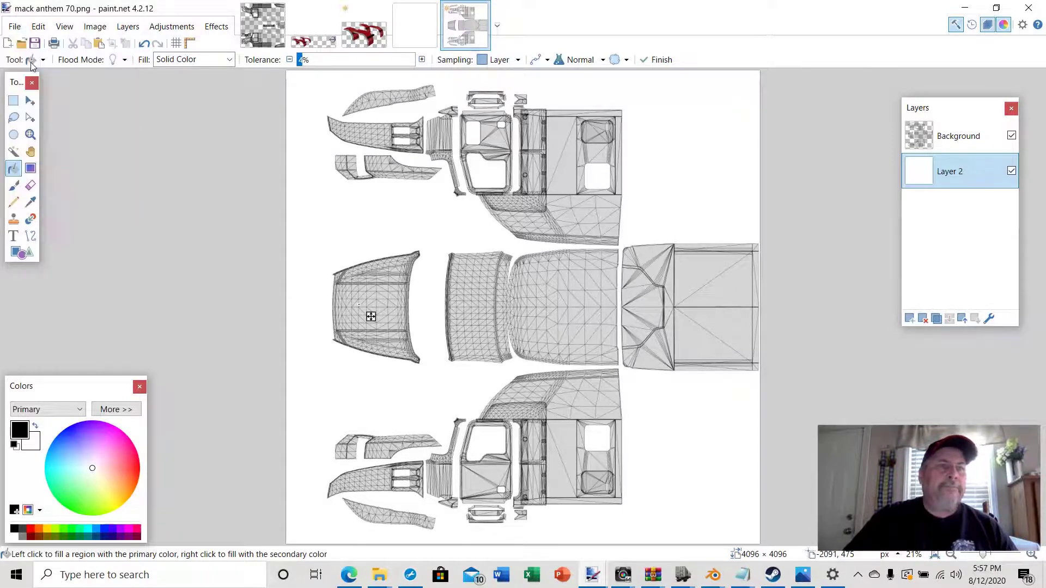
scroll(386, 201, down, 5)
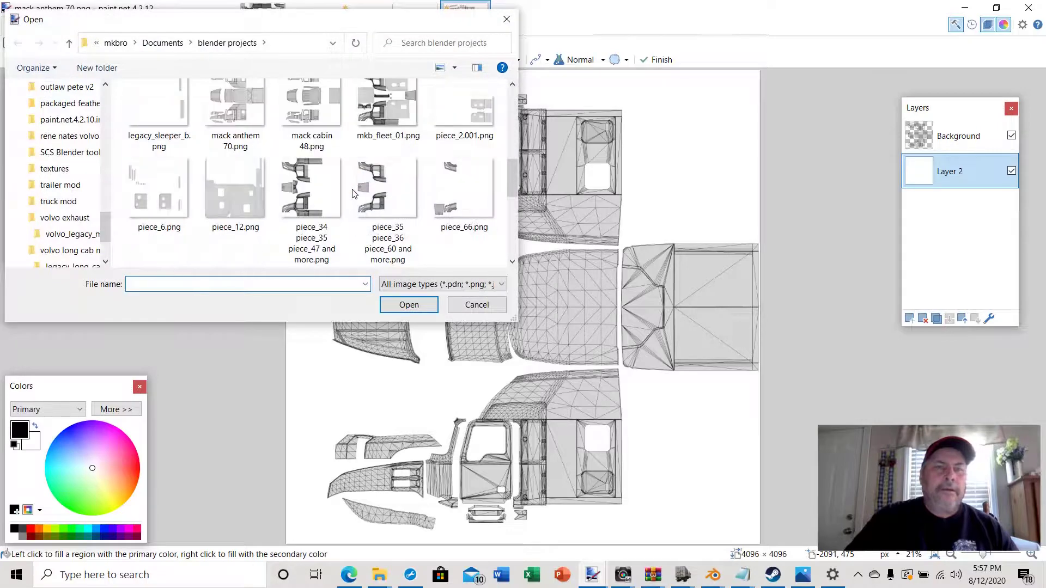
click(312, 112)
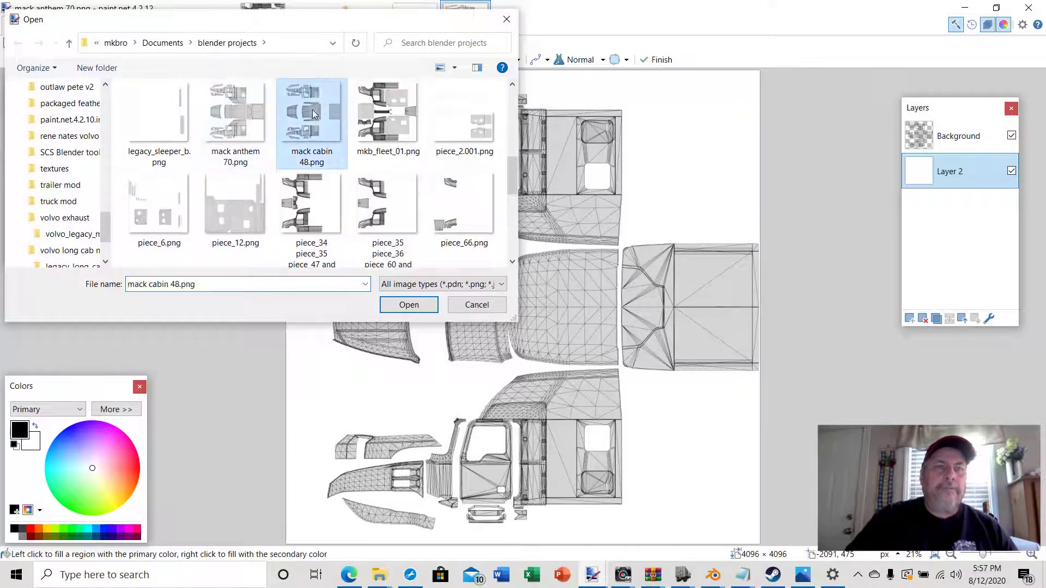
click(410, 305)
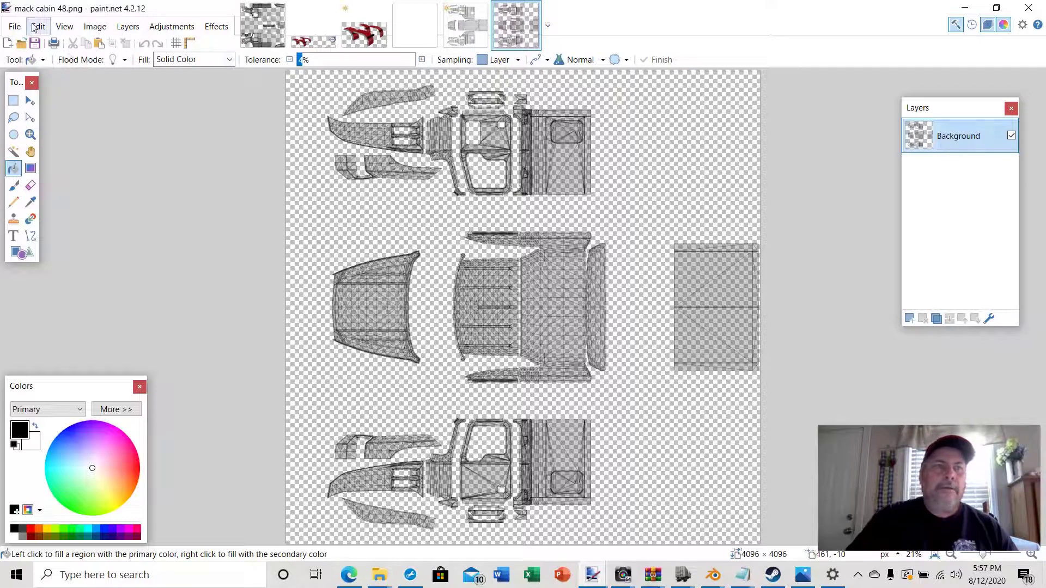
Step: Select the entire mack cabin 48 image and copy it
click(30, 101)
key(ctrl+a)
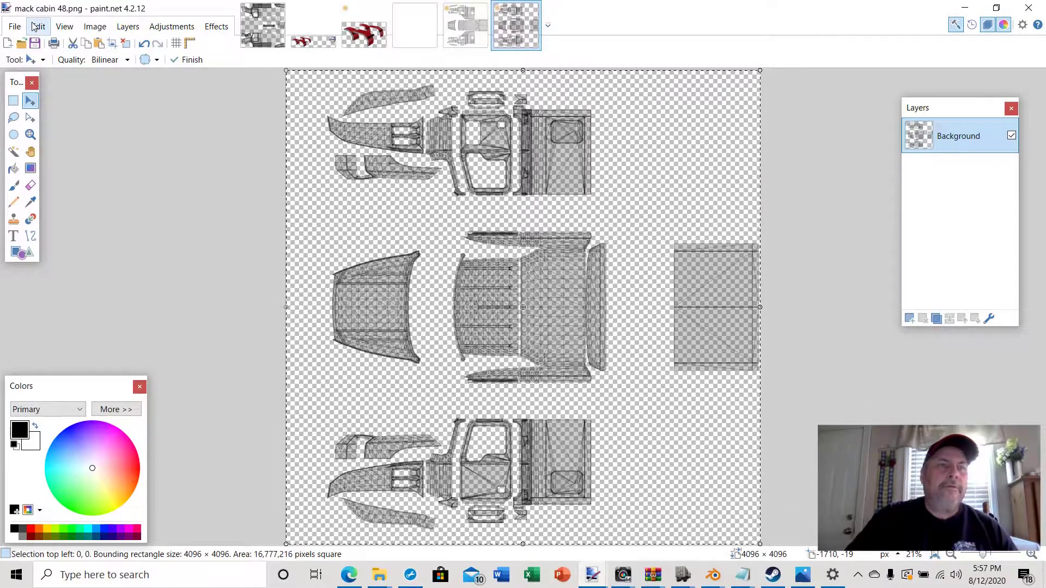
click(143, 43)
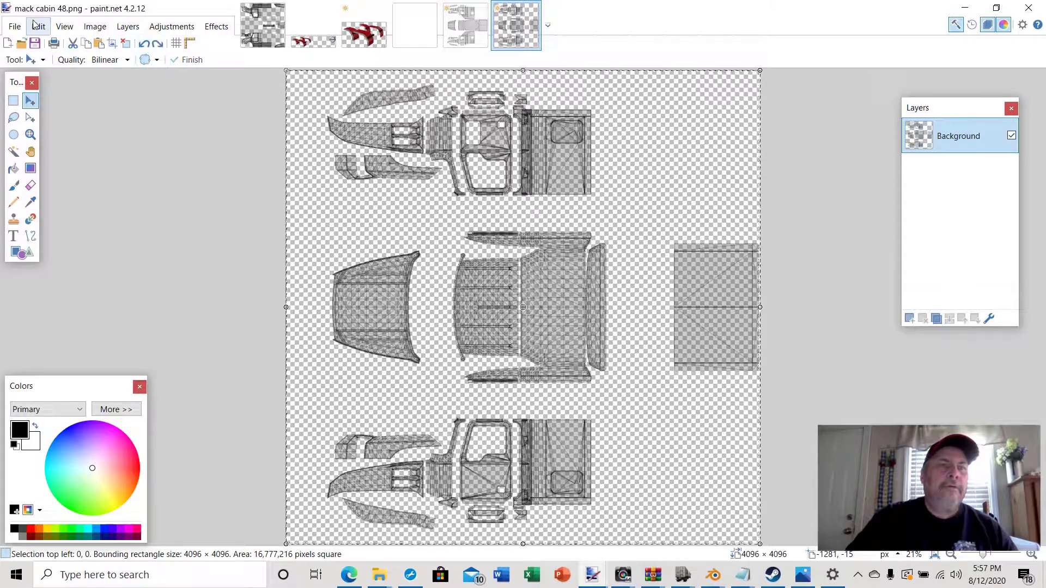
click(33, 25)
click(115, 94)
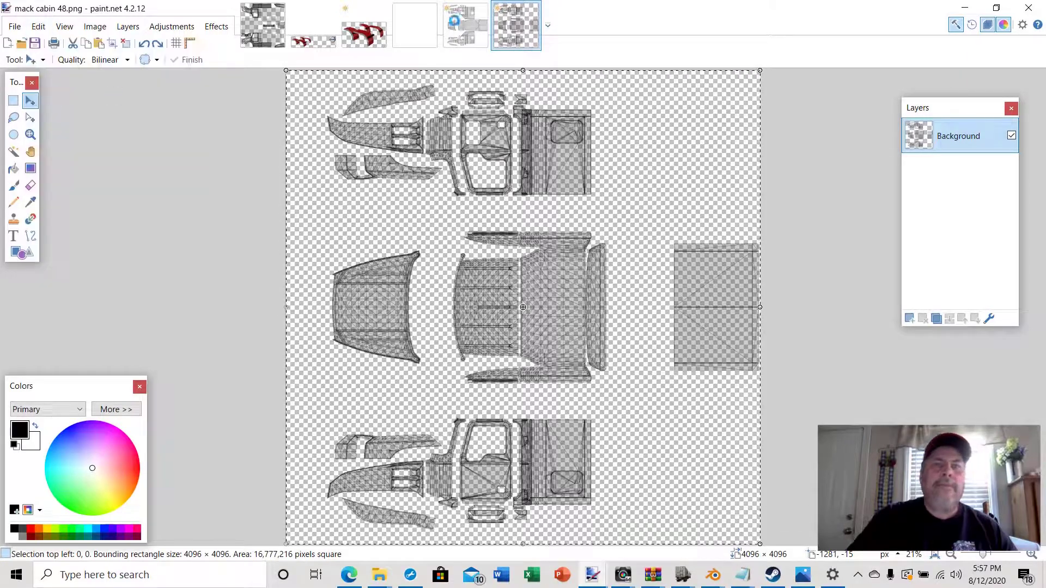
Step: Paste the copied cabin 48 layout into a new layer of mack anthem 70.png
click(464, 37)
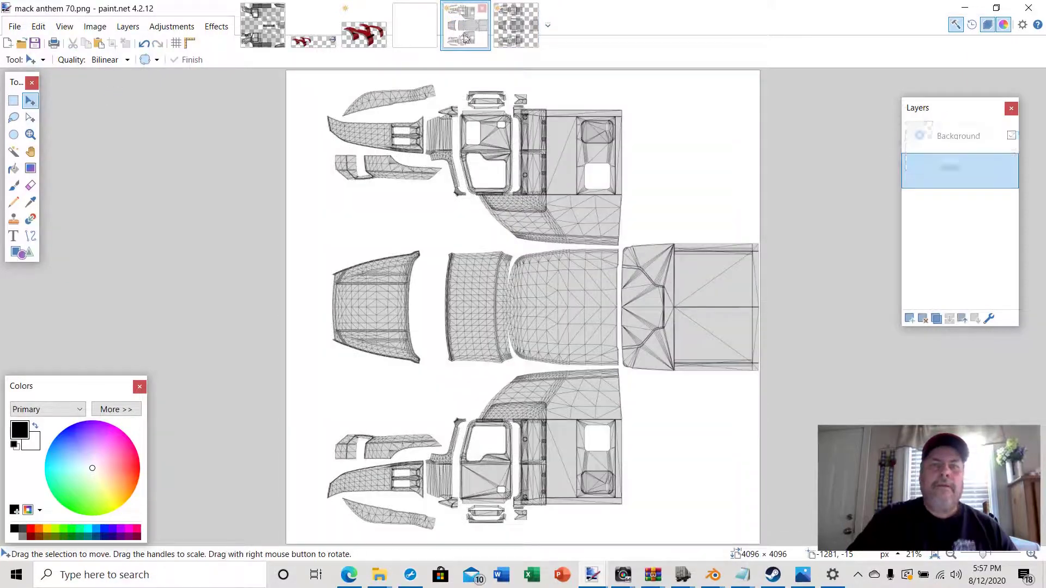
click(38, 26)
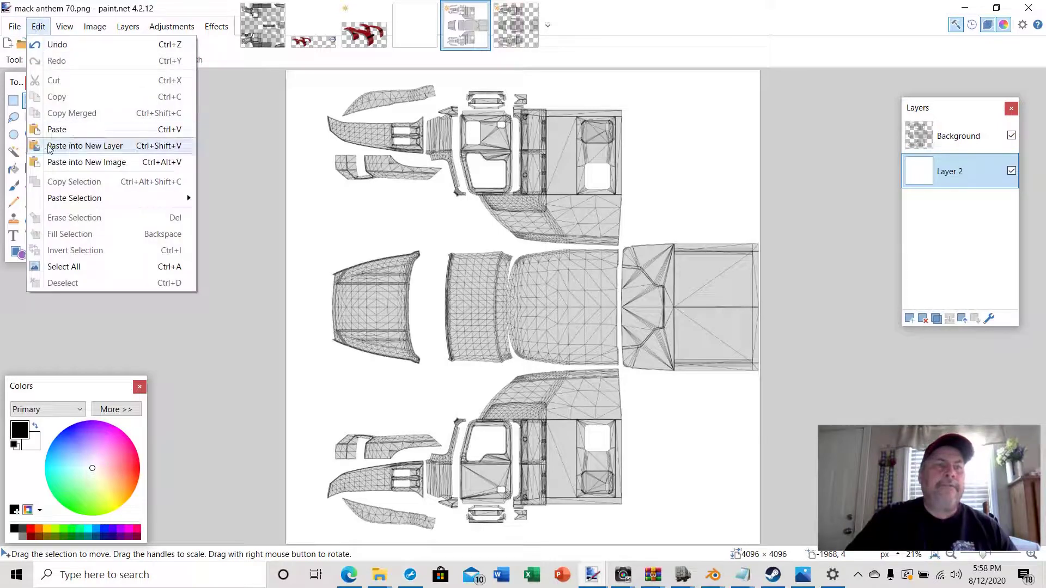
click(91, 147)
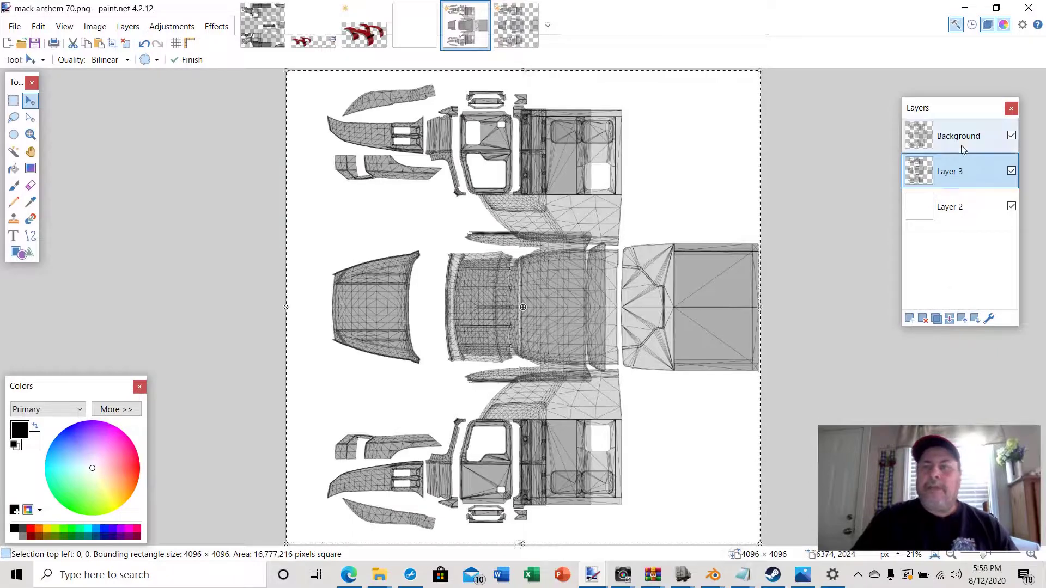
Step: Toggle the Background layer and Layer 3 to compare the two cabin layouts, leaving only the Background layer hidden
click(1011, 136)
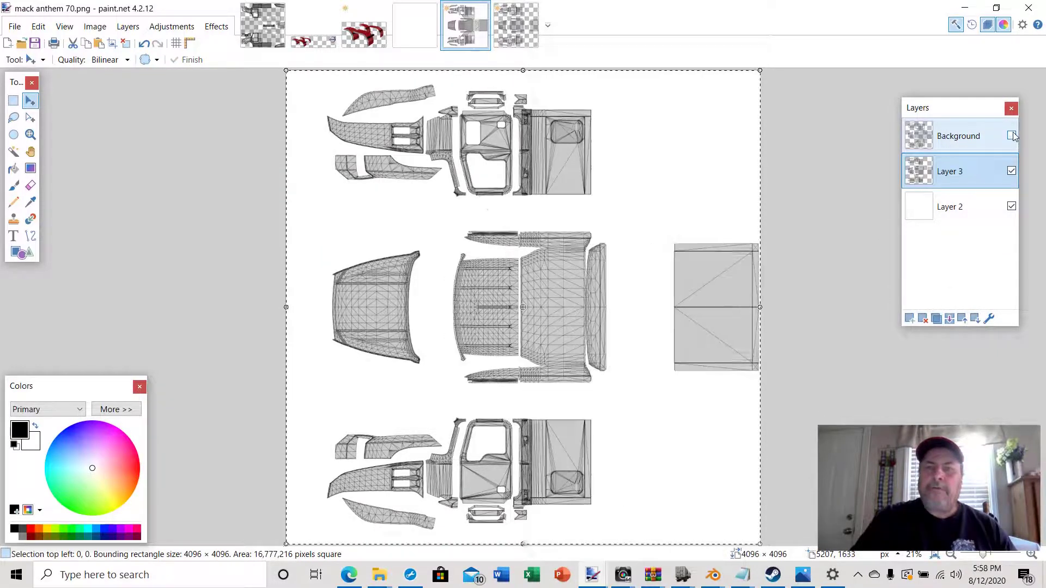
click(1011, 171)
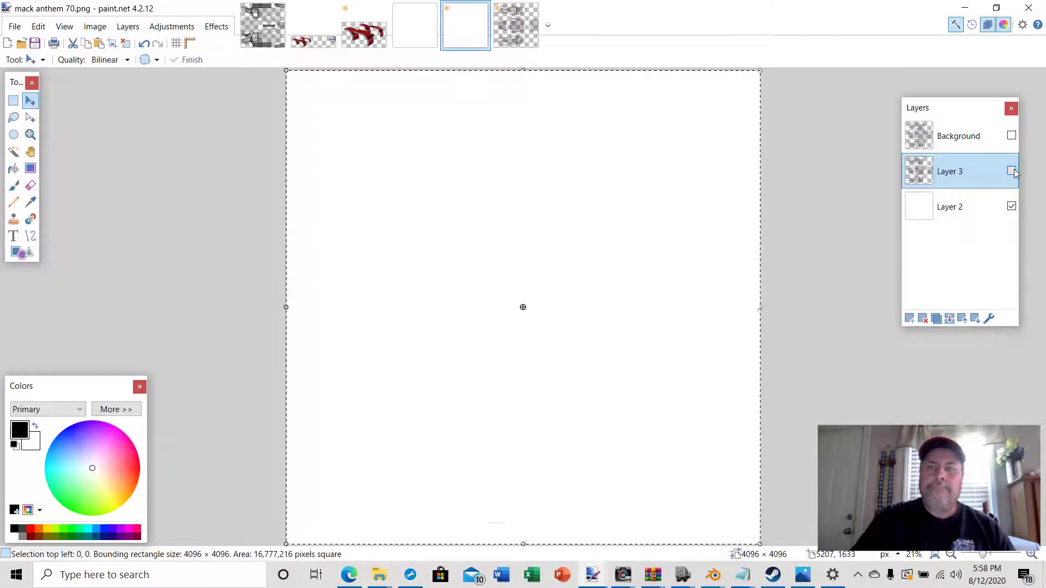
click(1012, 171)
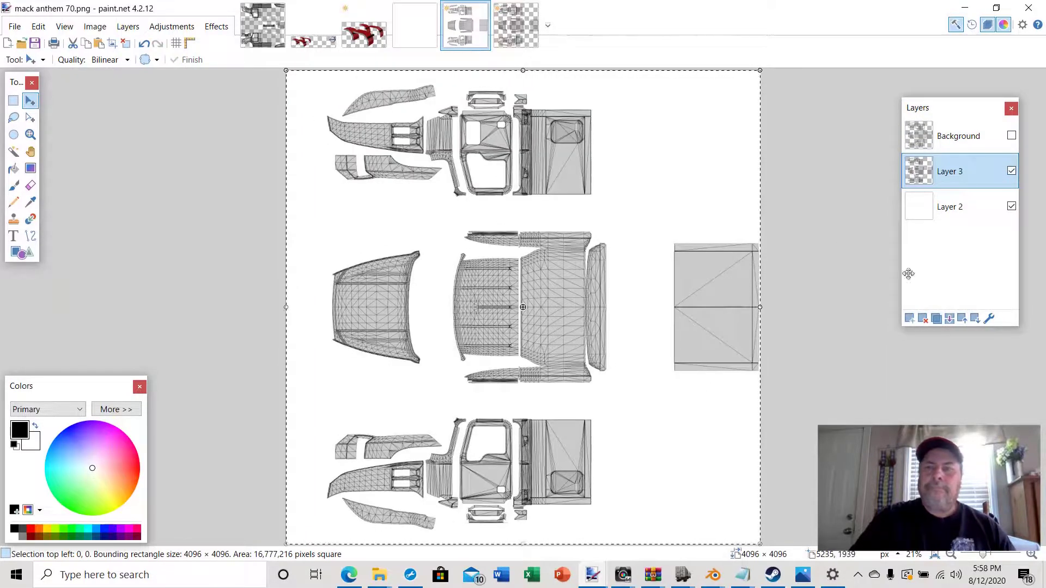
click(1012, 136)
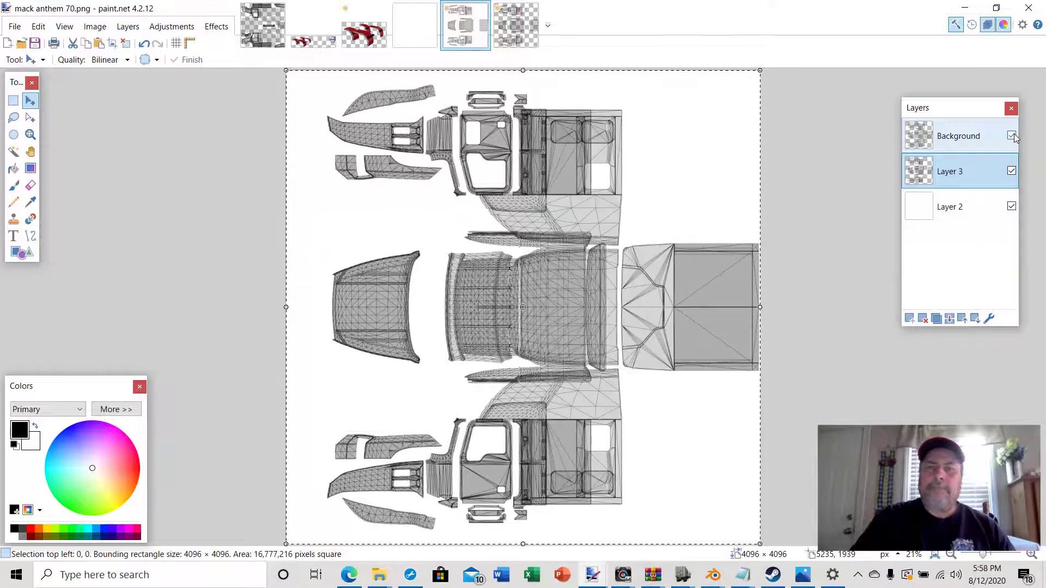
click(1011, 136)
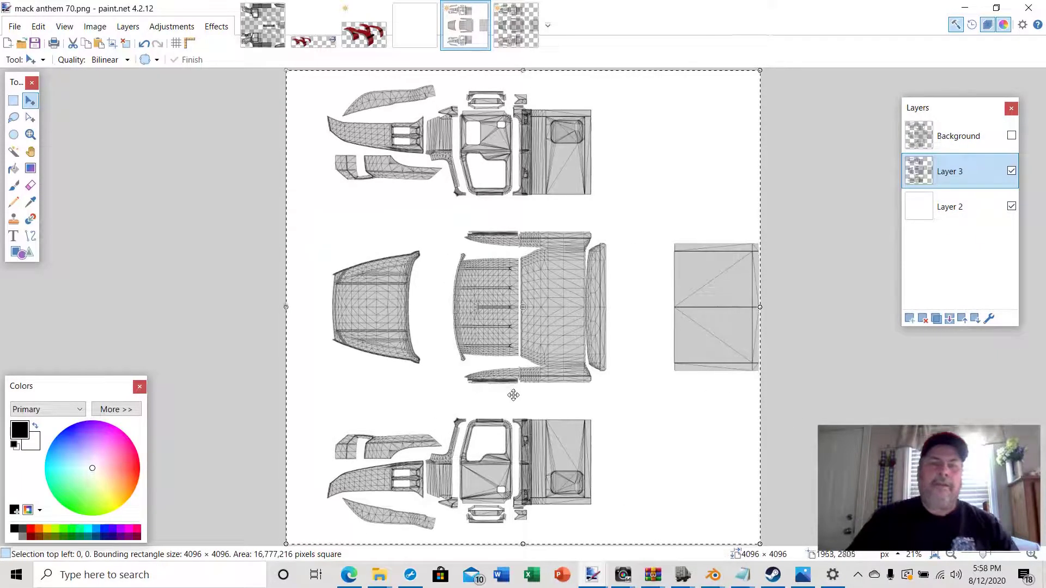
Step: Examine the hood and roof wireframes of the cabin 48 layout up close and in overview
click(30, 134)
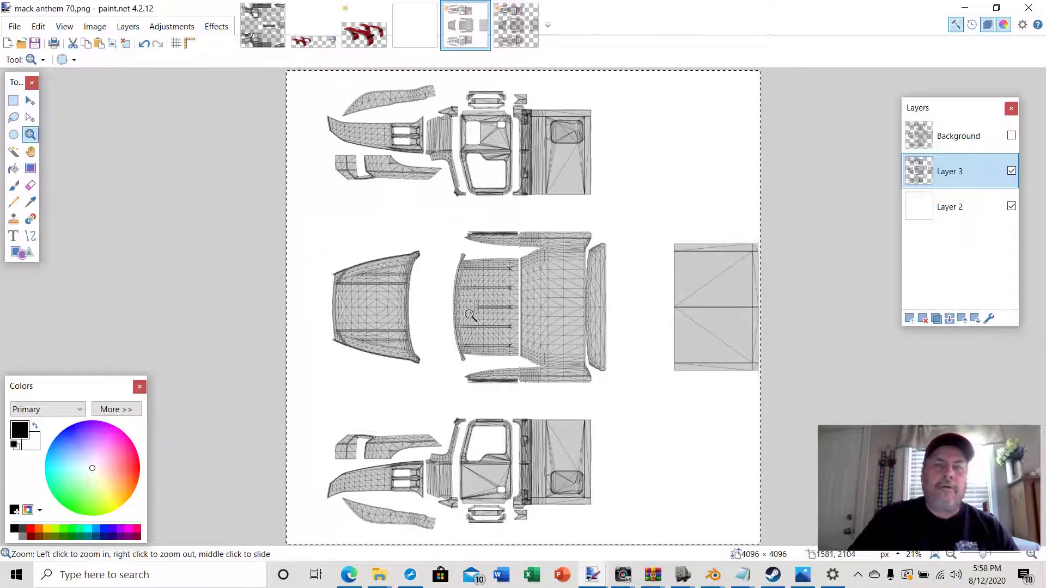
drag(468, 313, 471, 317)
scroll(577, 321, up, 10)
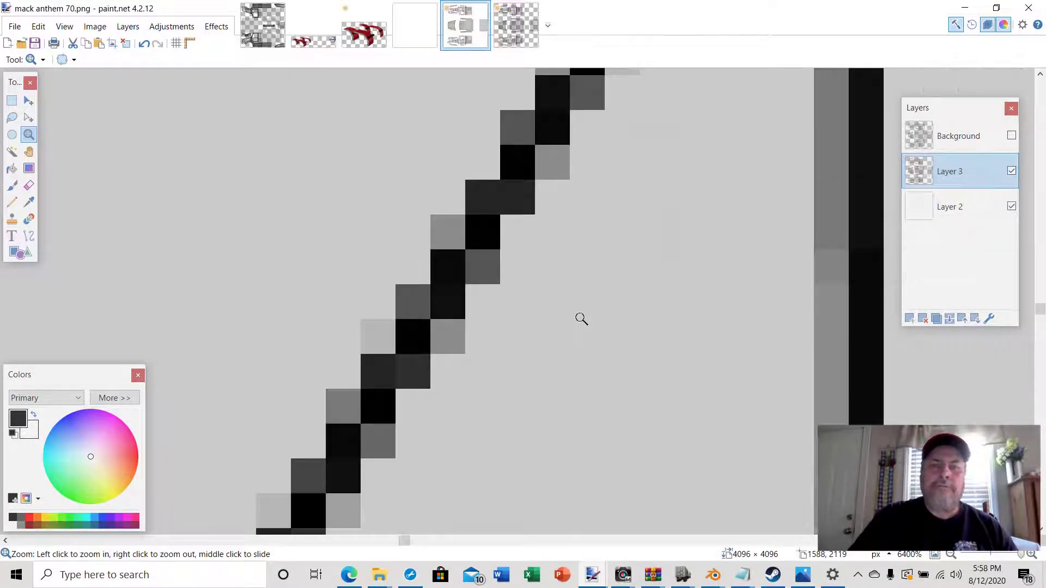
scroll(581, 310, up, 15)
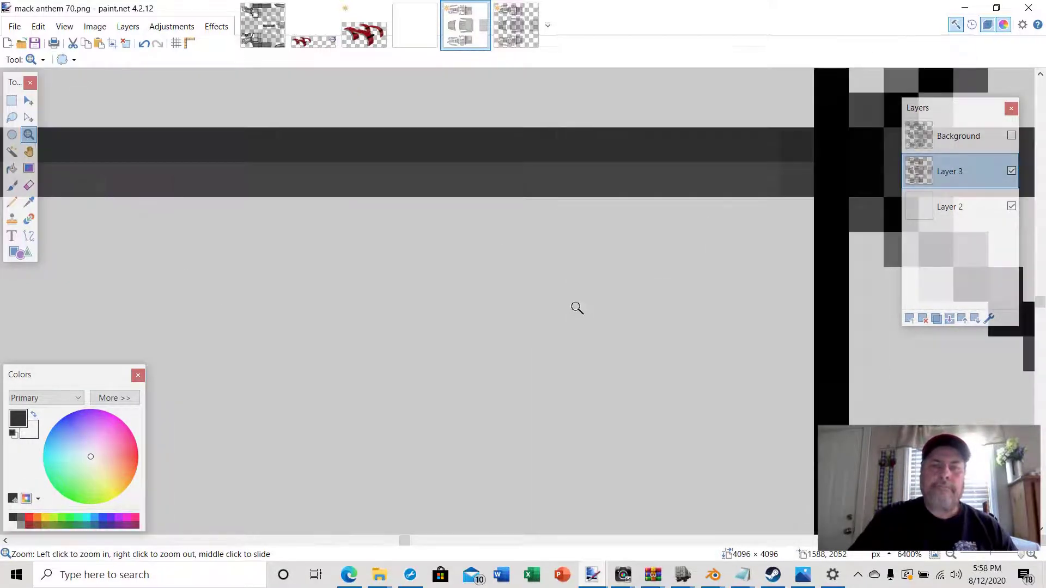
ctrl+scroll(577, 308, down, 6)
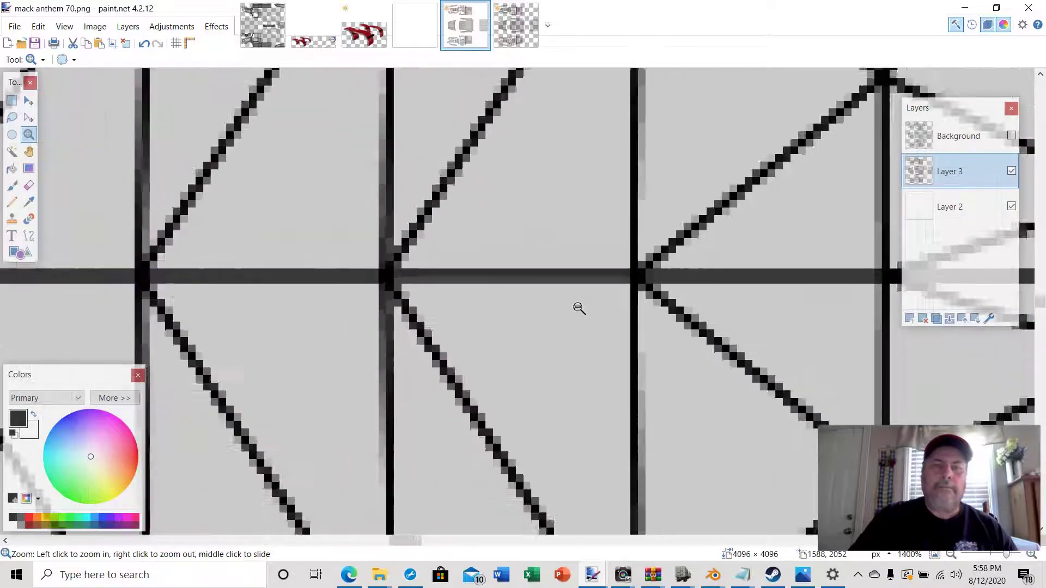
ctrl+scroll(579, 309, down, 8)
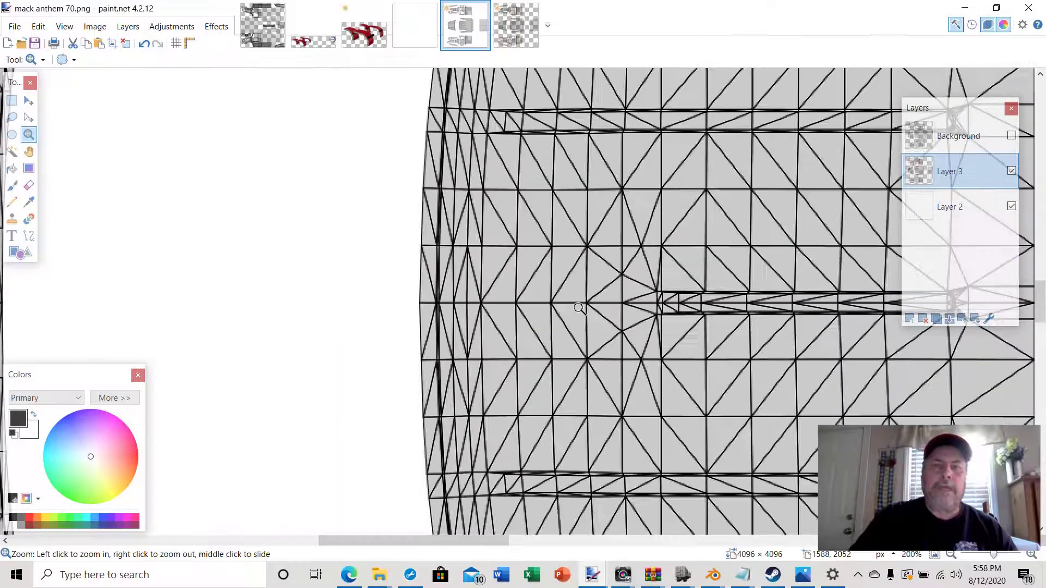
ctrl+scroll(579, 309, down, 5)
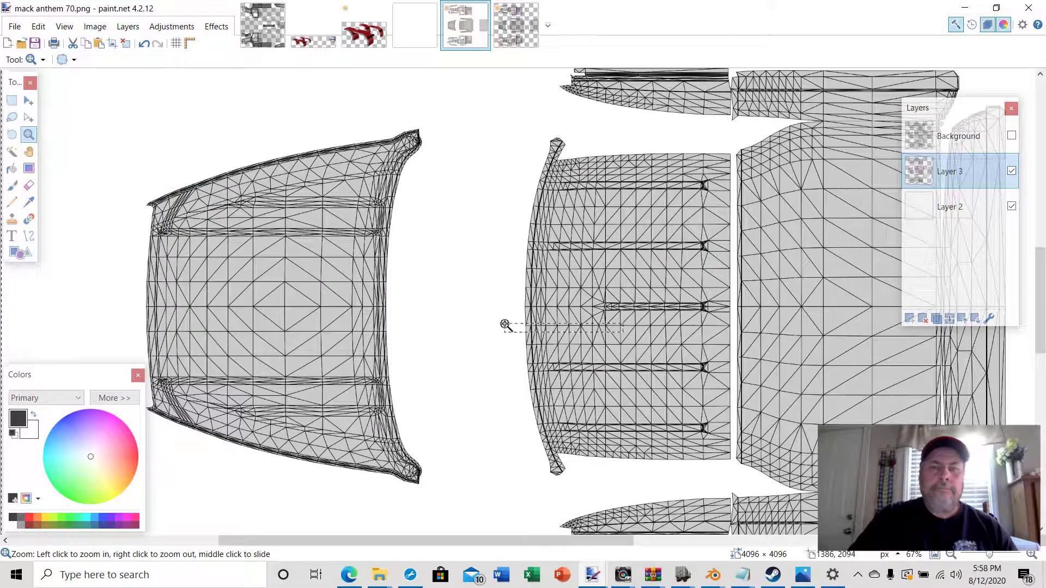
drag(520, 303, 618, 354)
ctrl+scroll(565, 331, down, 10)
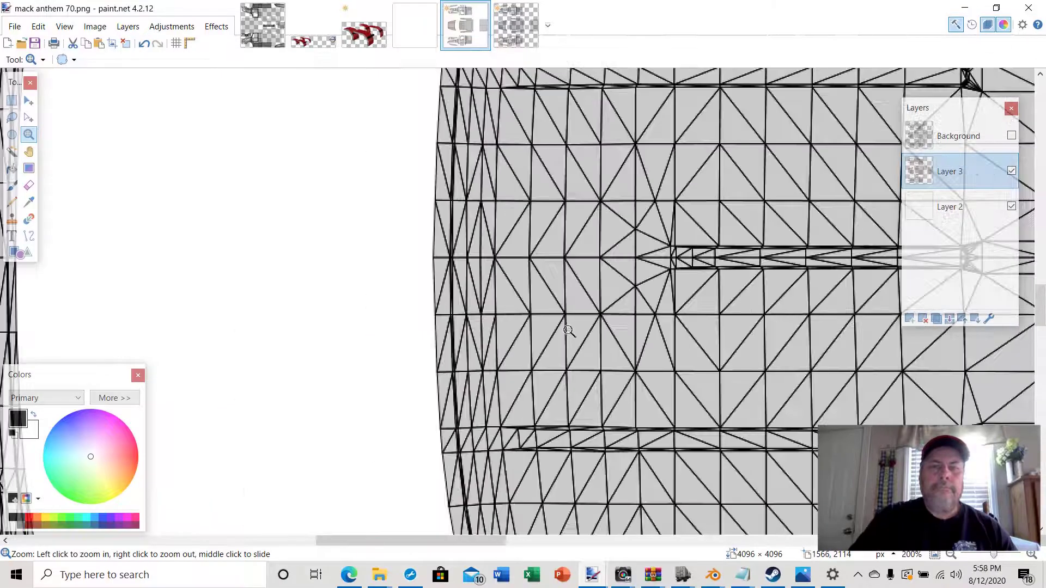
ctrl+scroll(573, 329, down, 1)
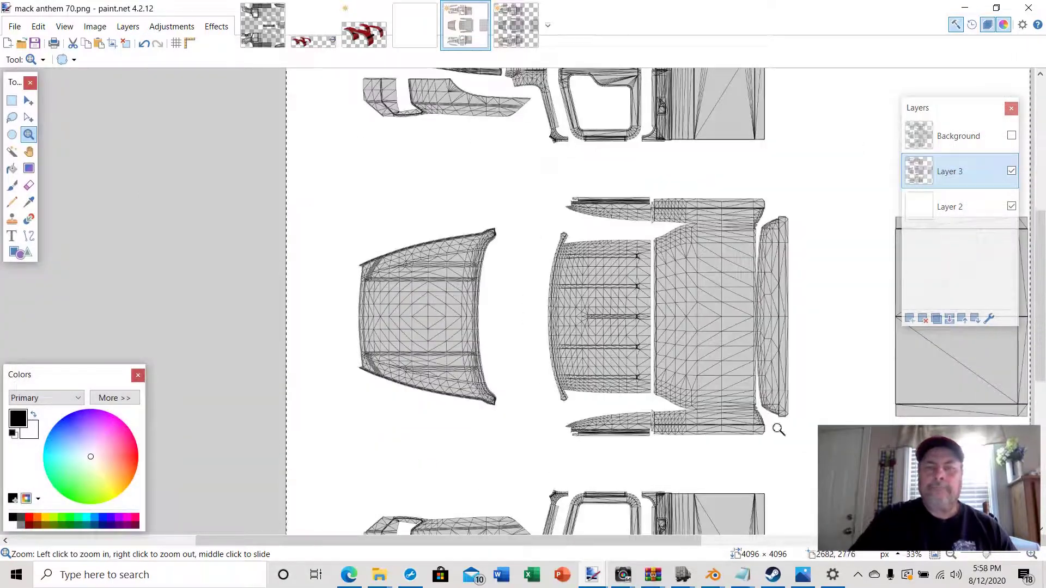
mouse_move(660, 542)
mouse_down()
mouse_move(742, 542)
mouse_move(677, 542)
mouse_up()
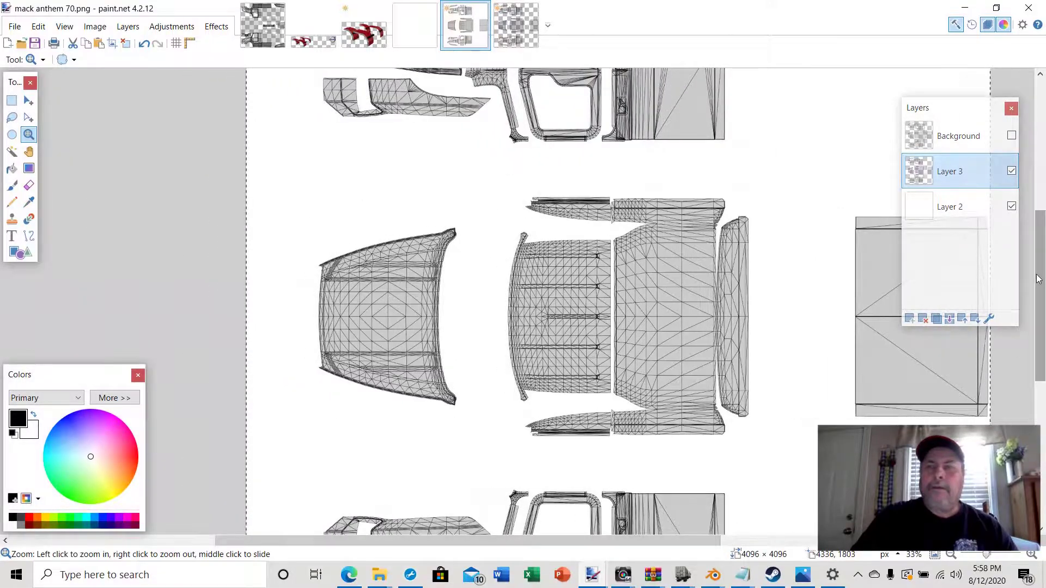
Step: Switch to Blender and show the cabin in the Modeling workspace with its whole mesh deselected
drag(1039, 278, 1029, 325)
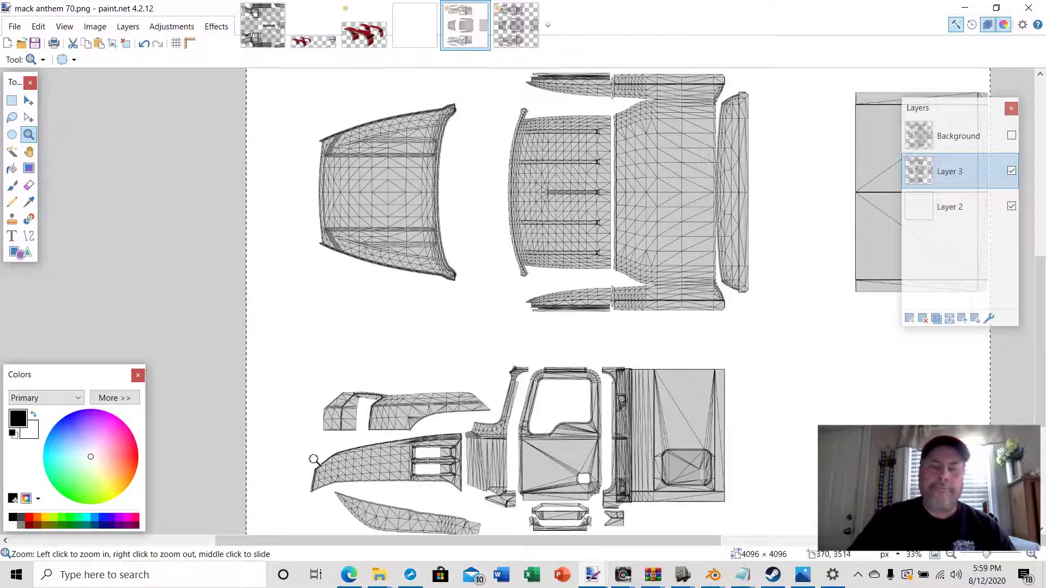
click(714, 574)
click(637, 520)
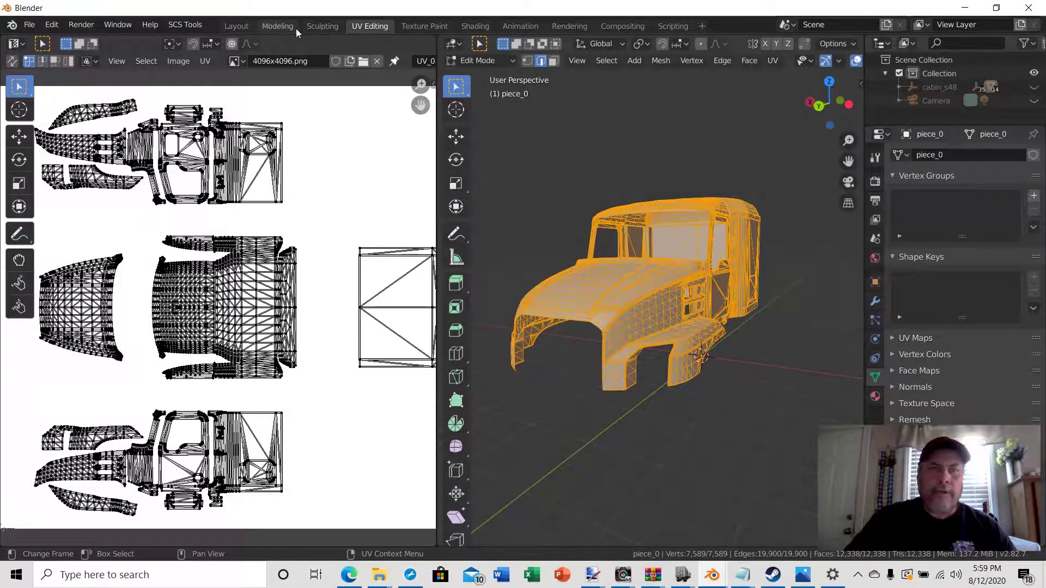
click(277, 26)
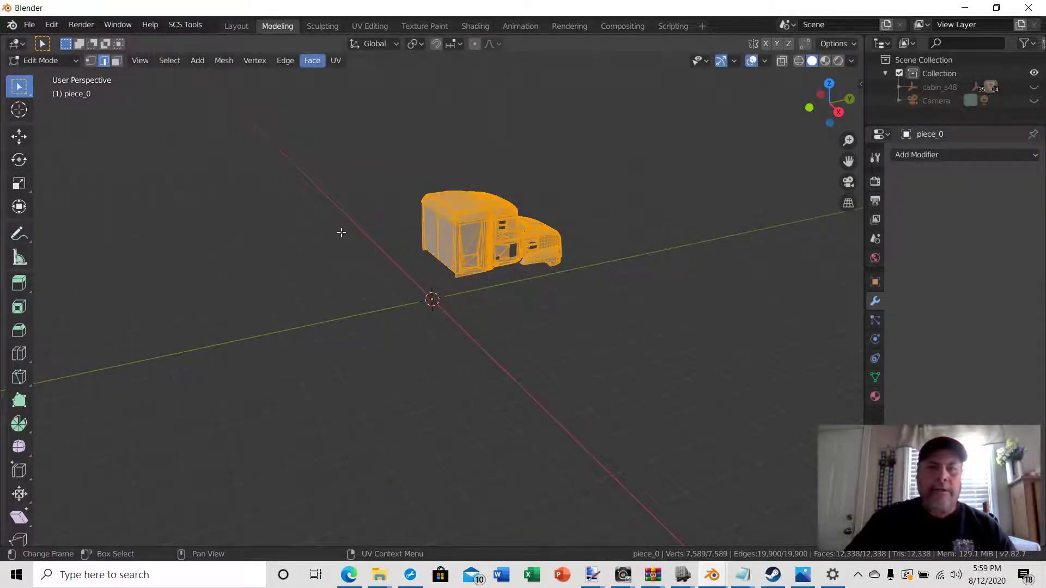
key(alt+a)
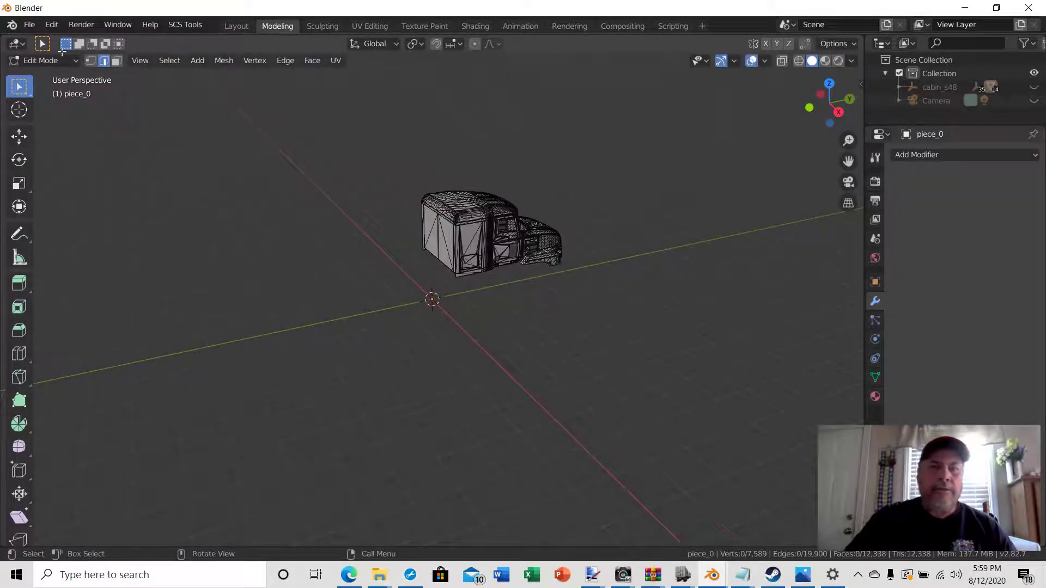
Step: Start a new General file without saving the cabin scene, and delete the default cube
click(52, 25)
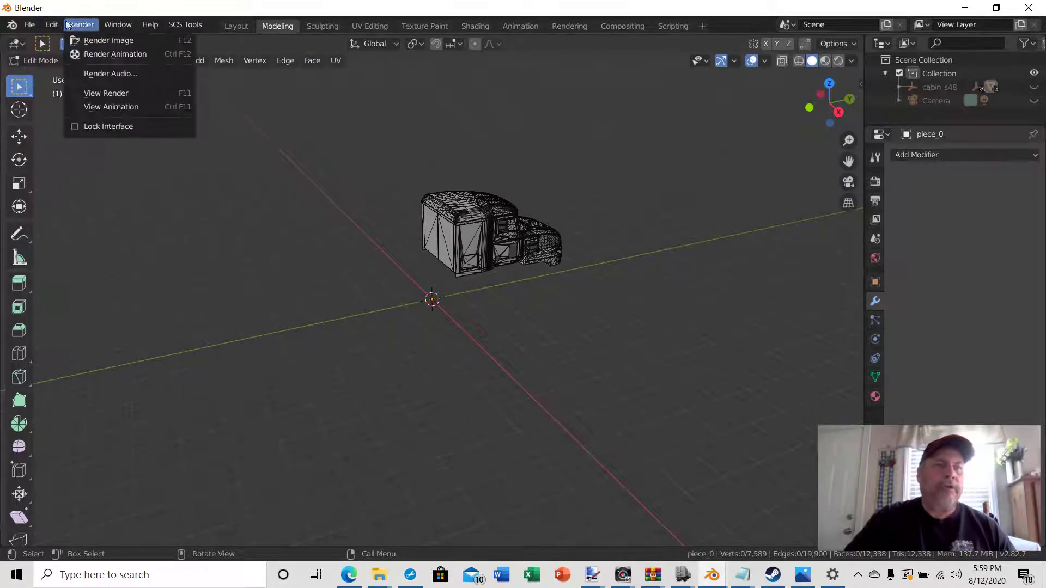
click(28, 25)
mouse_move(58, 40)
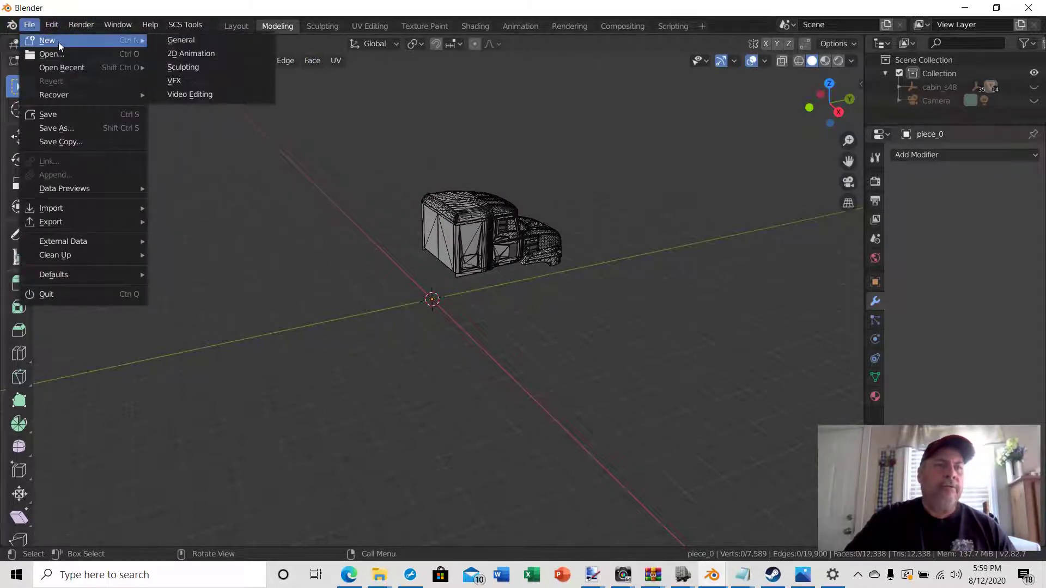
click(196, 41)
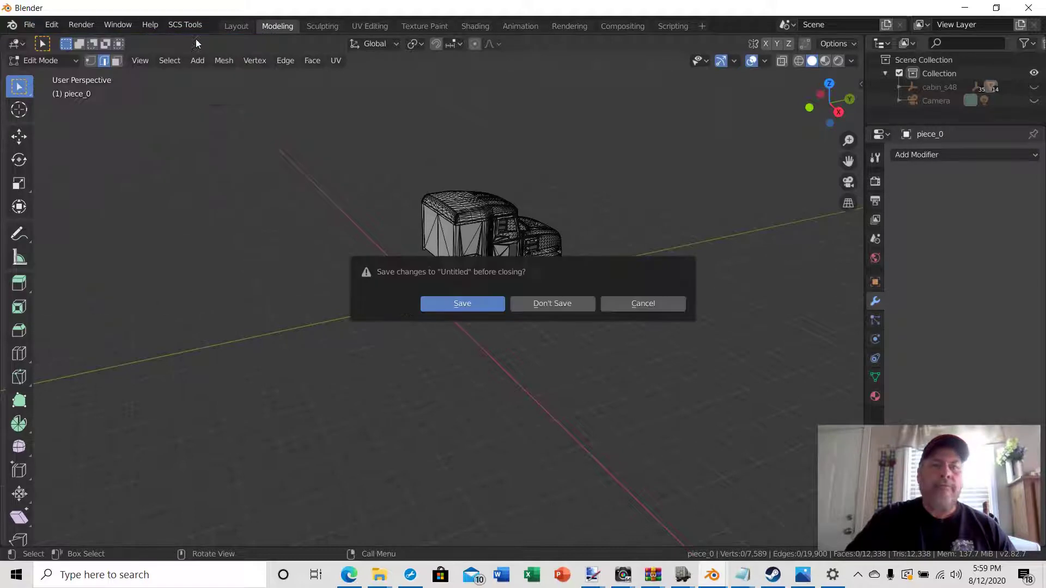
click(542, 304)
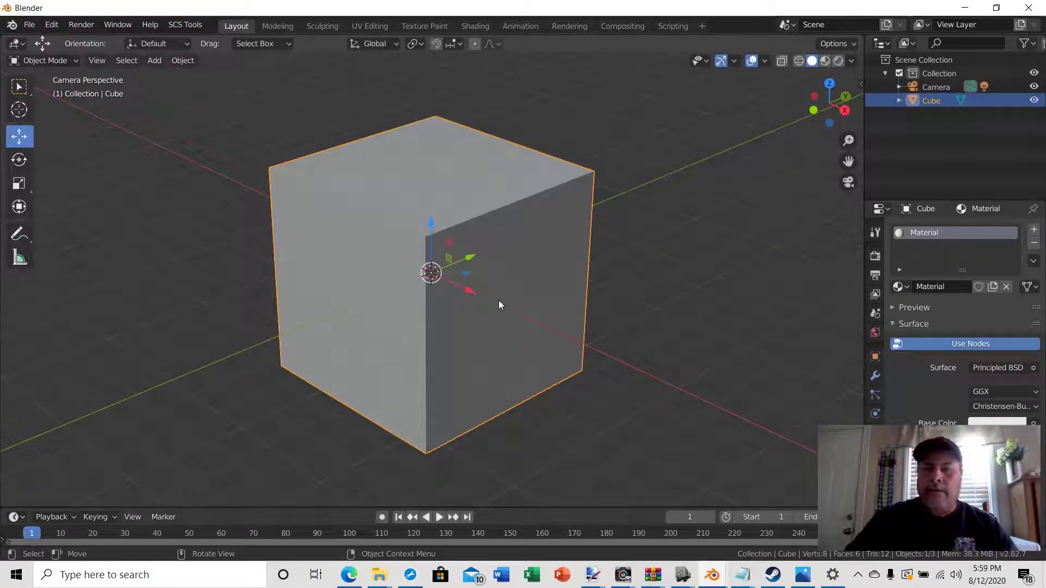
key(Delete)
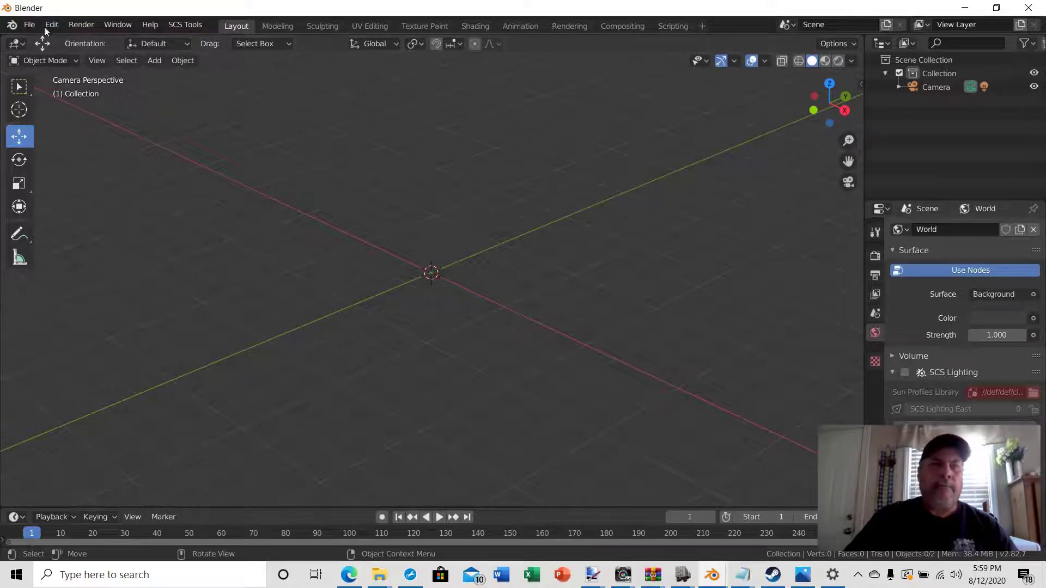
Step: Start an SCS Game Object (.pim) import and browse to the bumper folder inside mack_anthem's accessory folder
click(29, 25)
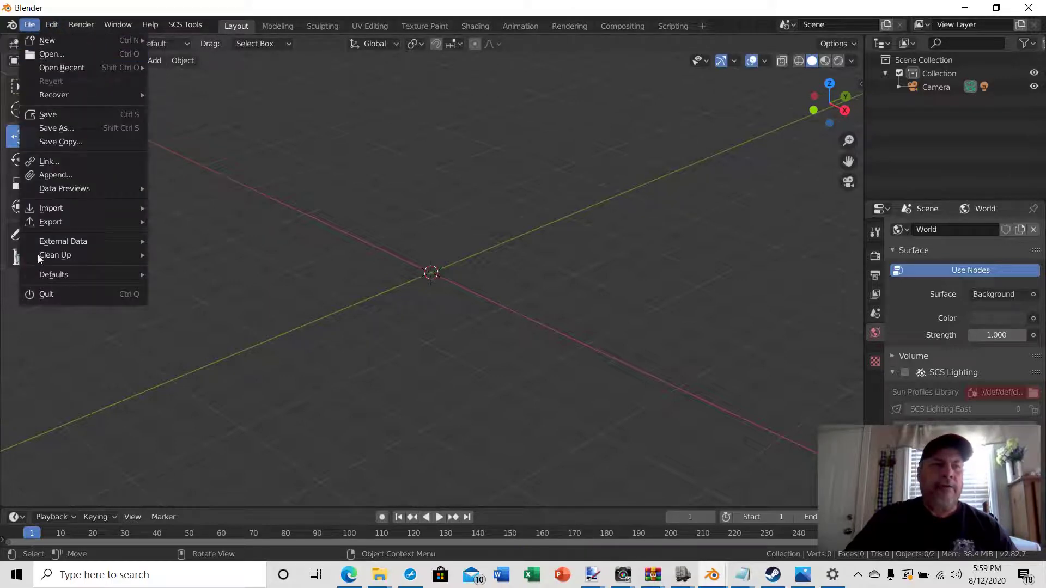
mouse_move(55, 211)
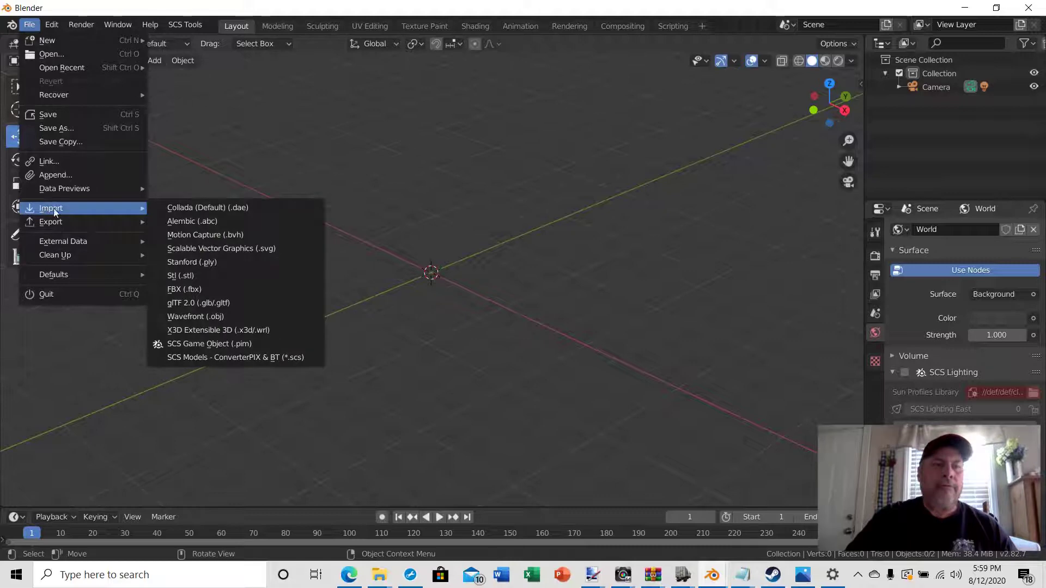
click(205, 345)
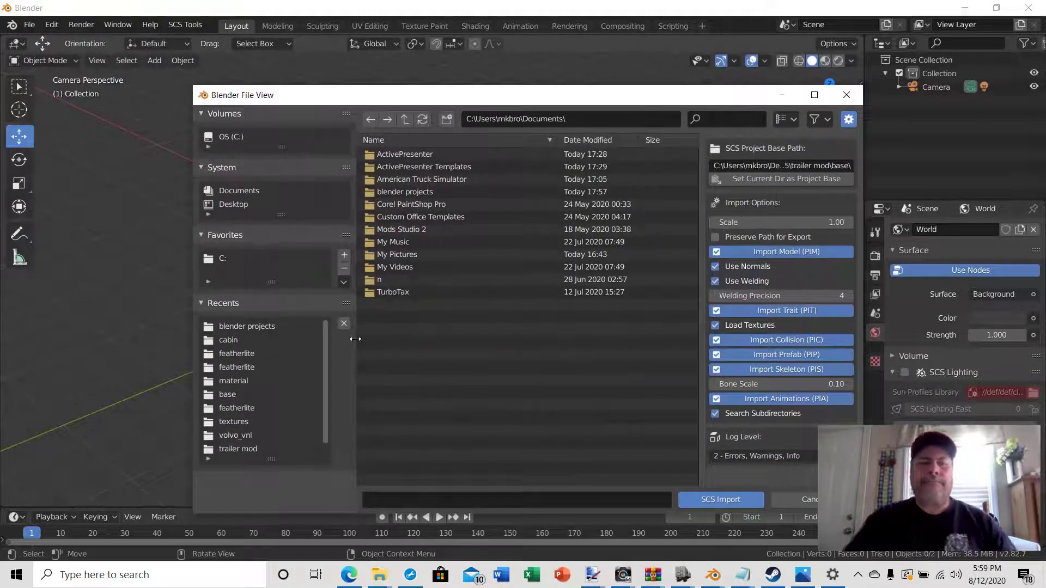
click(225, 338)
click(405, 119)
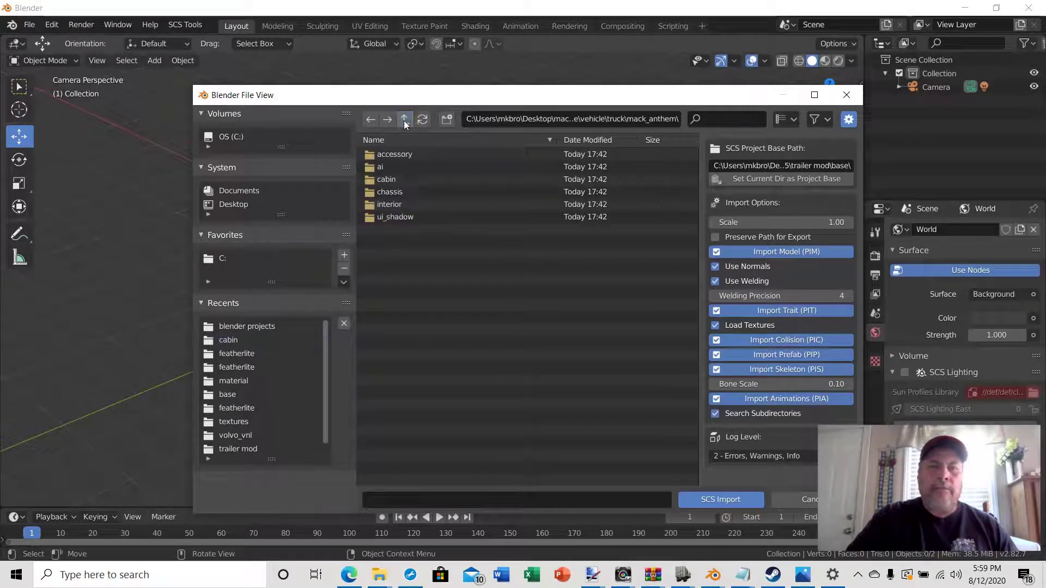
click(380, 156)
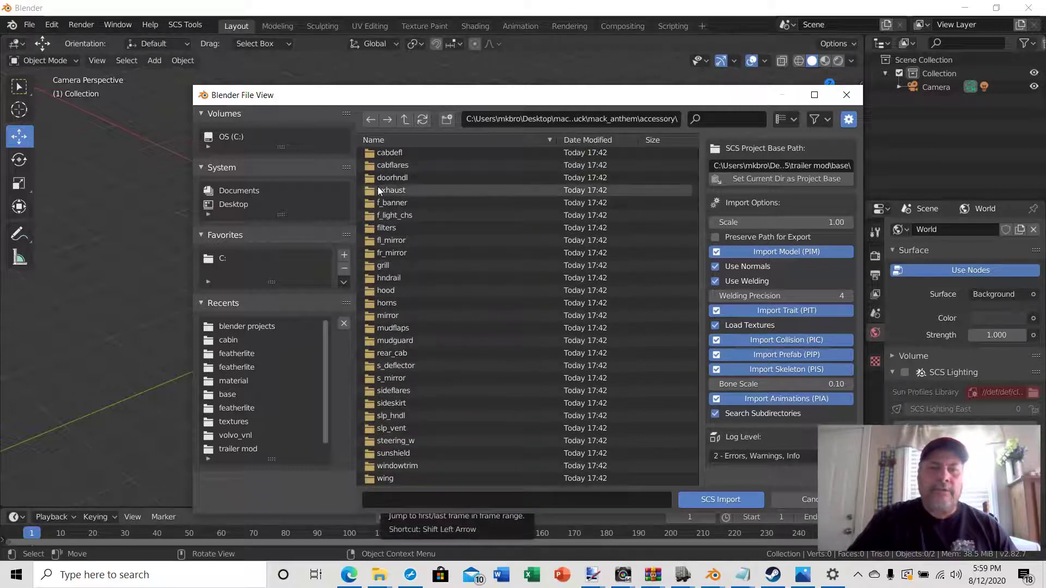
scroll(461, 274, up, 1)
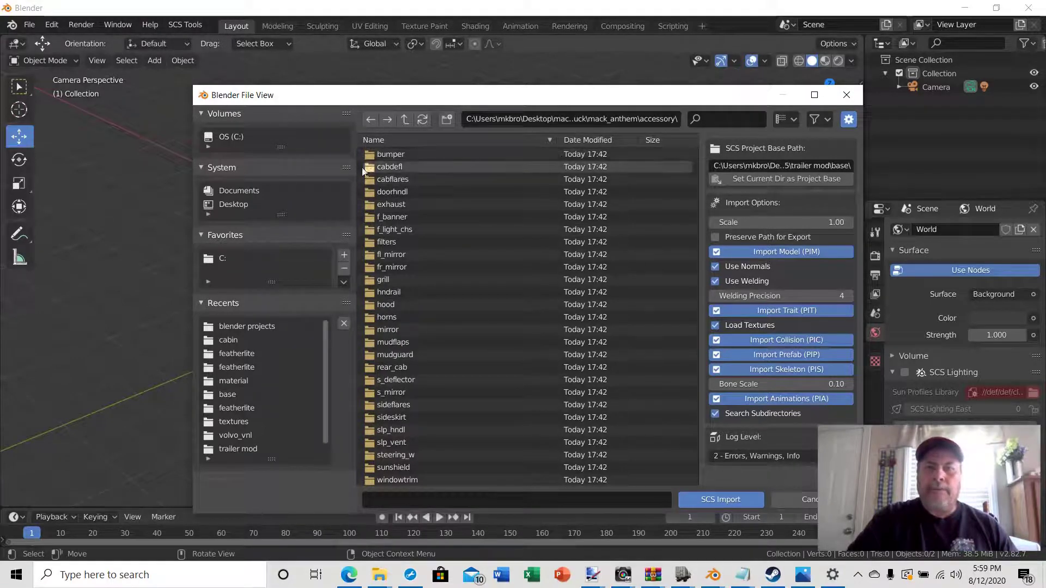
double_click(372, 154)
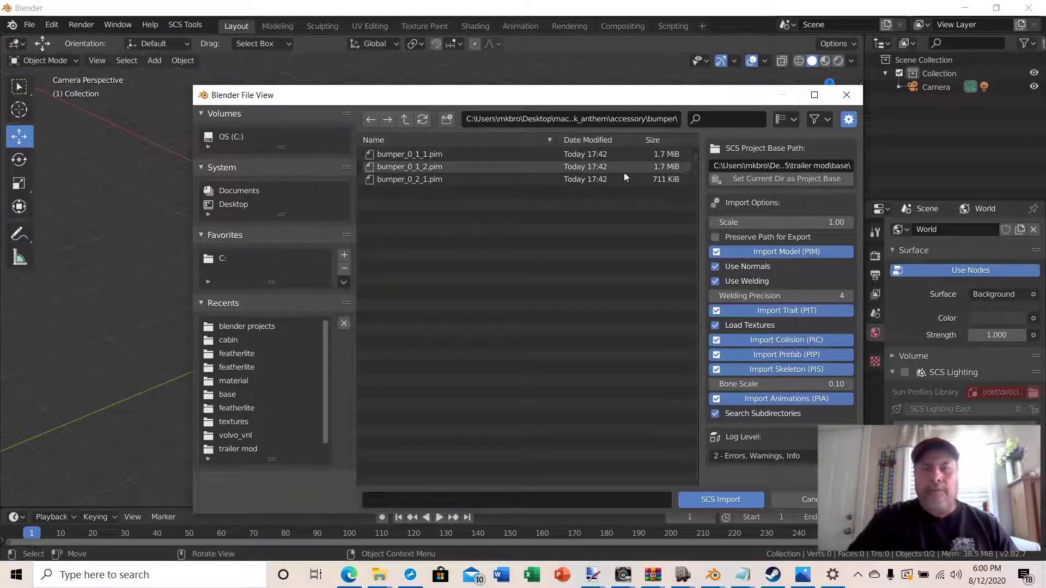
Step: Import bumper_0_1_2.pim and dismiss the SCS Blender Tools warning summary
click(387, 164)
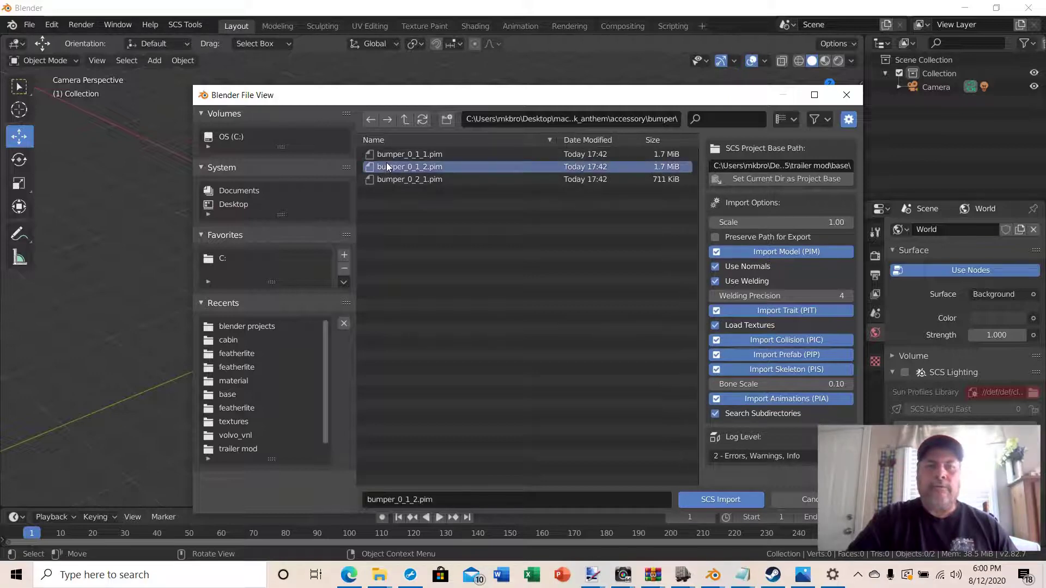
click(718, 502)
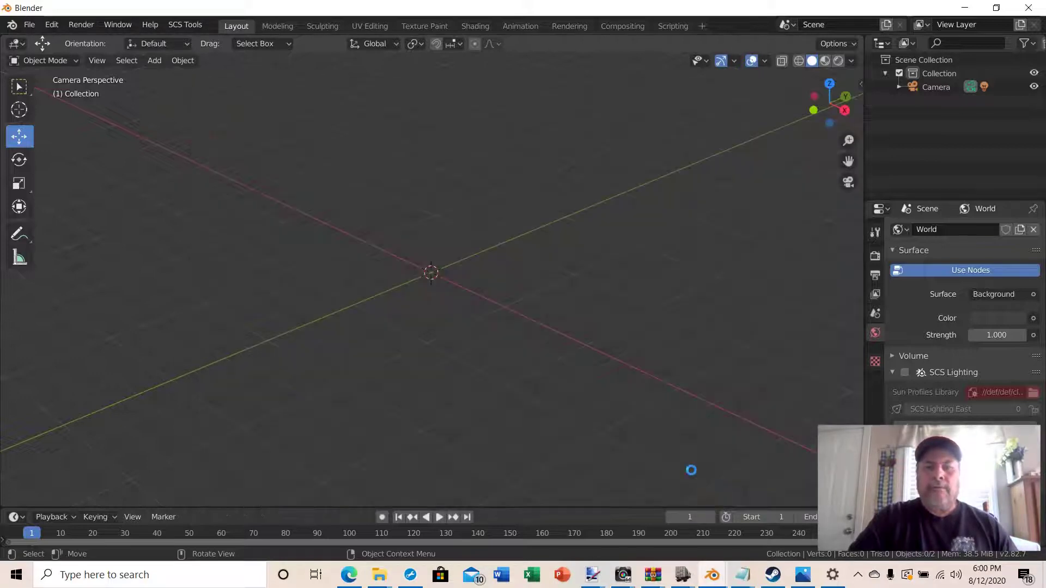
middle_drag(589, 402, 479, 351)
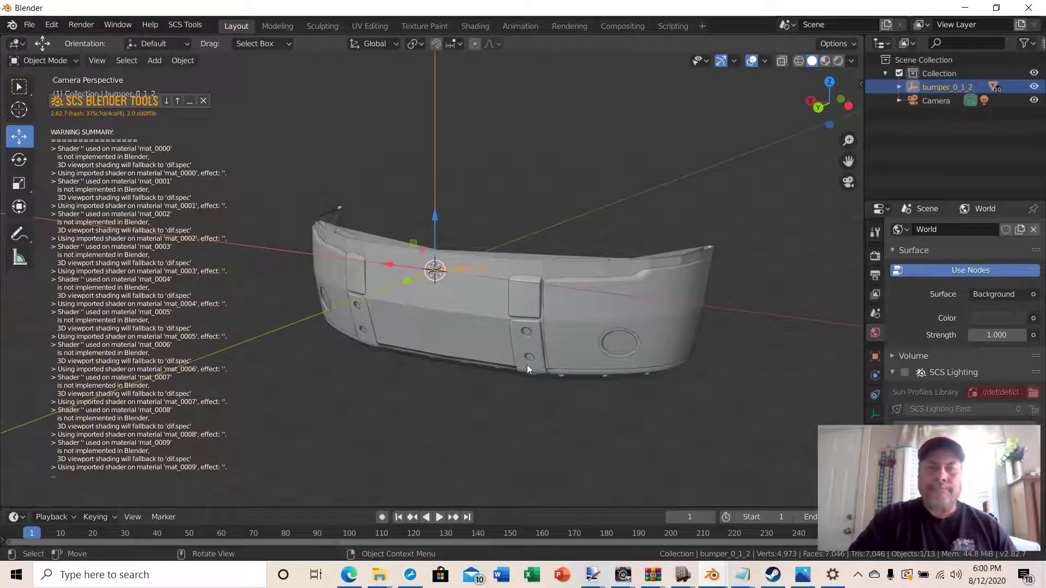
click(203, 101)
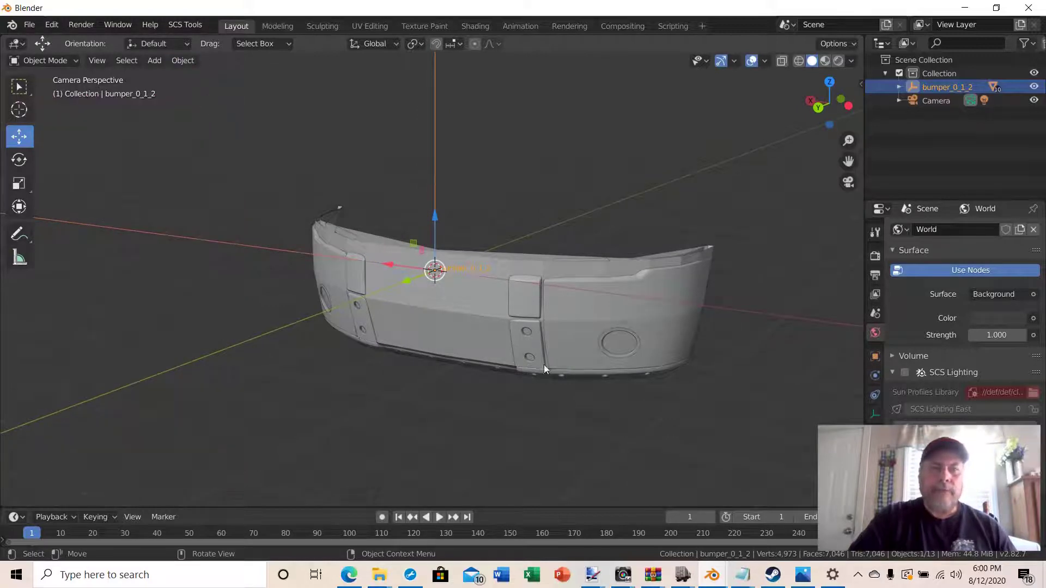
Step: Expand bumper_0_1_2 in the enlarged outliner and hide all its parts, piece_0 through piece_9
middle_drag(547, 370, 592, 347)
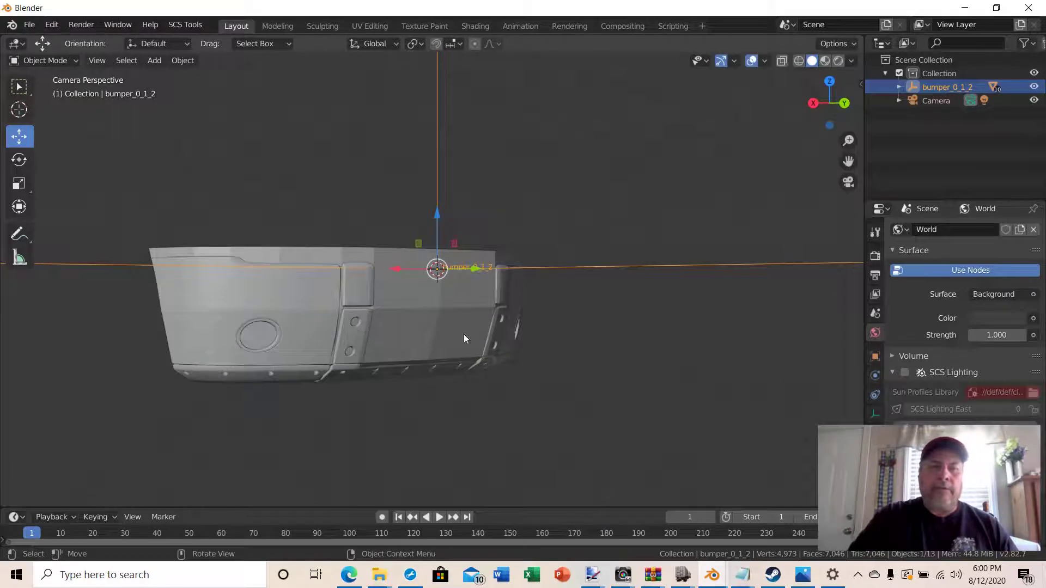
middle_drag(466, 348, 357, 354)
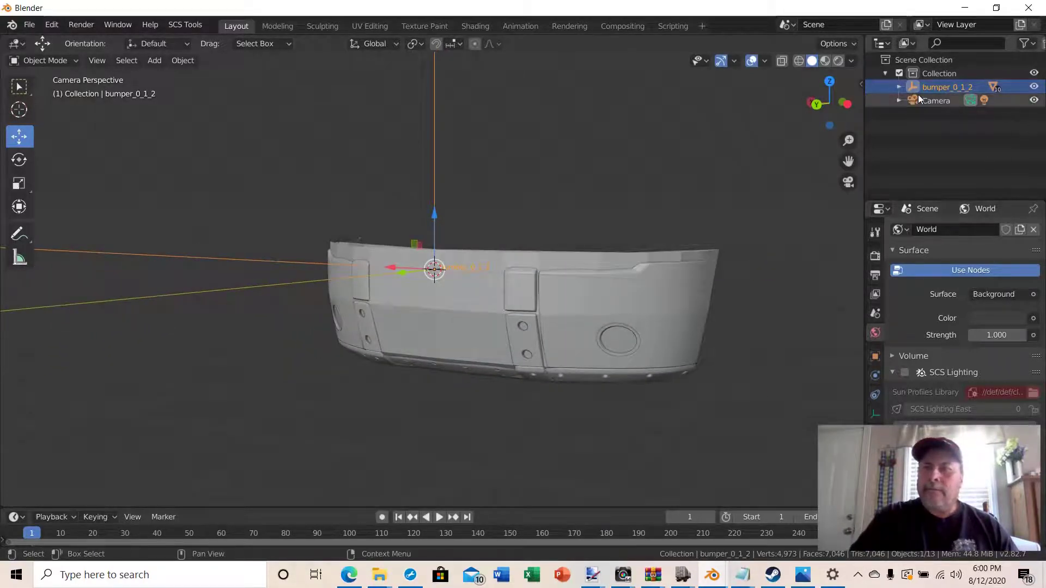
click(898, 88)
scroll(964, 131, down, 3)
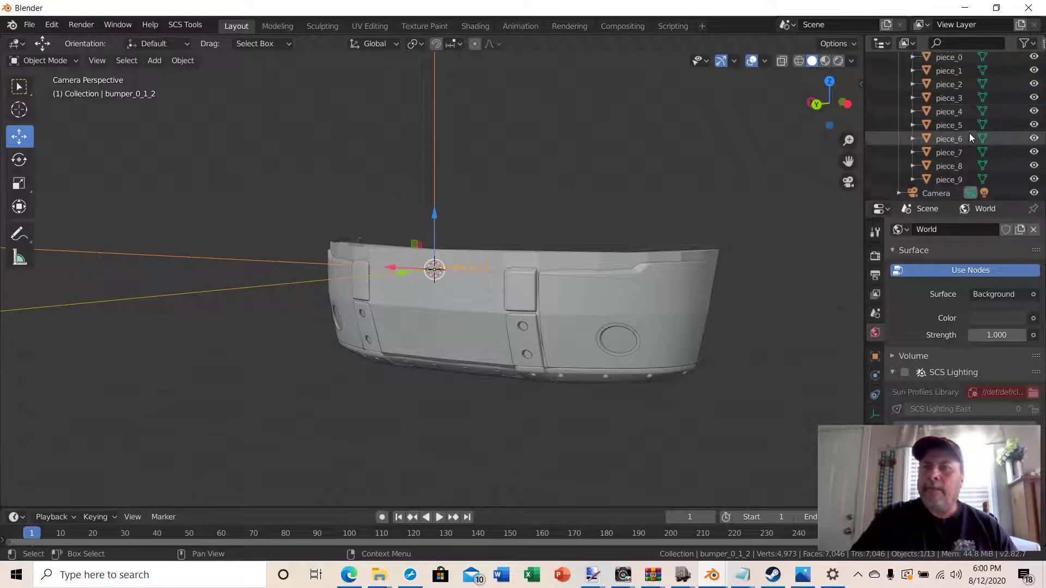
scroll(972, 135, up, 3)
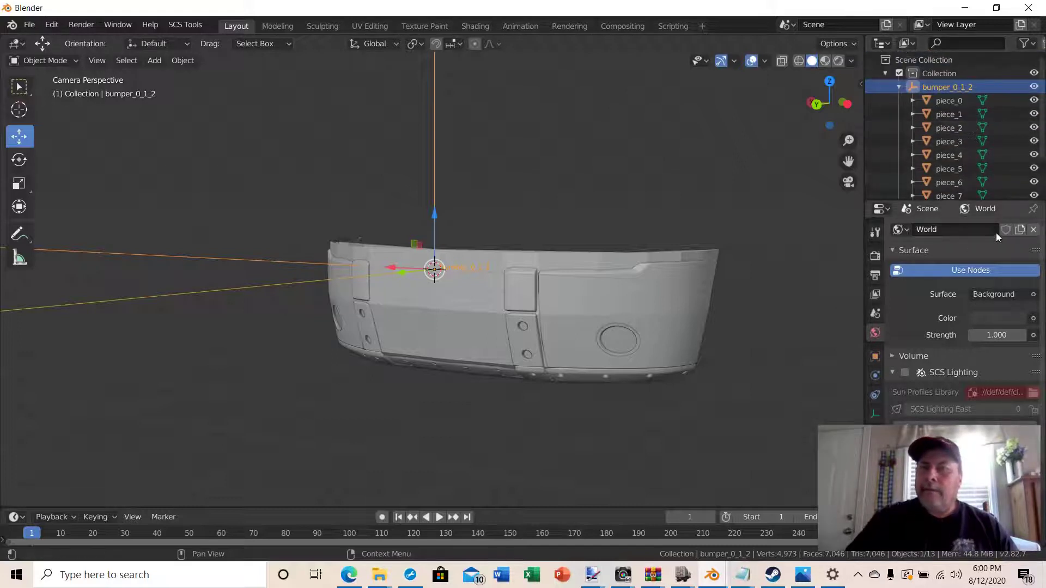
drag(1013, 202, 1013, 338)
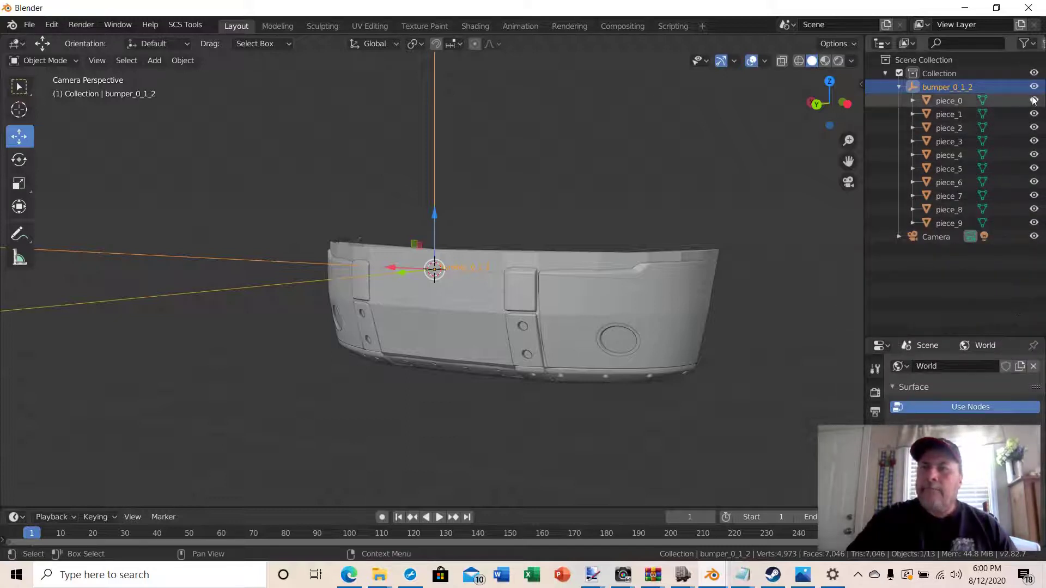
drag(1034, 100, 1036, 223)
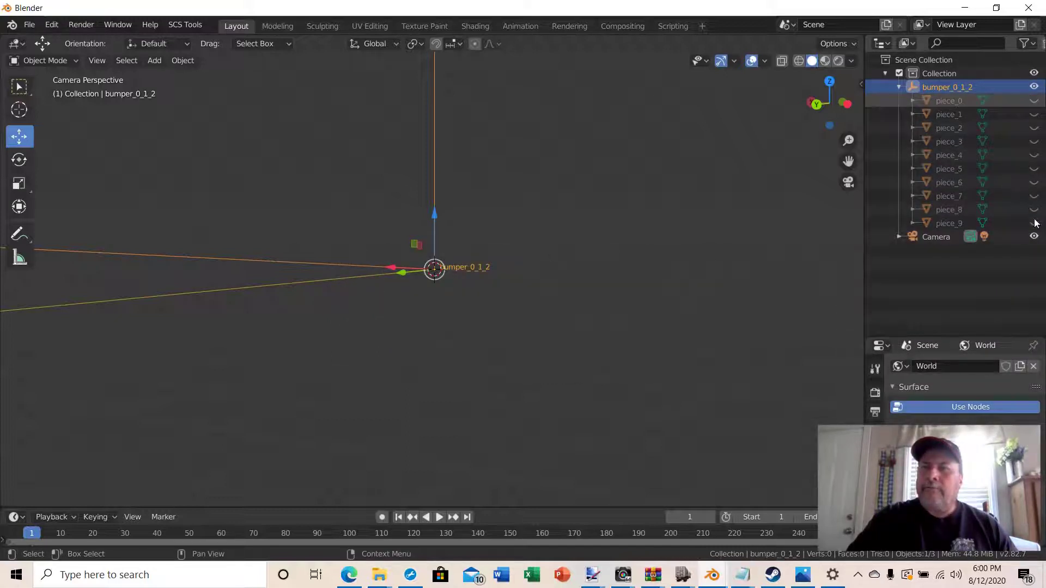
Step: Show and re-hide piece_0, piece_1 and piece_2 one at a time, and leave piece_3 visible
click(1034, 101)
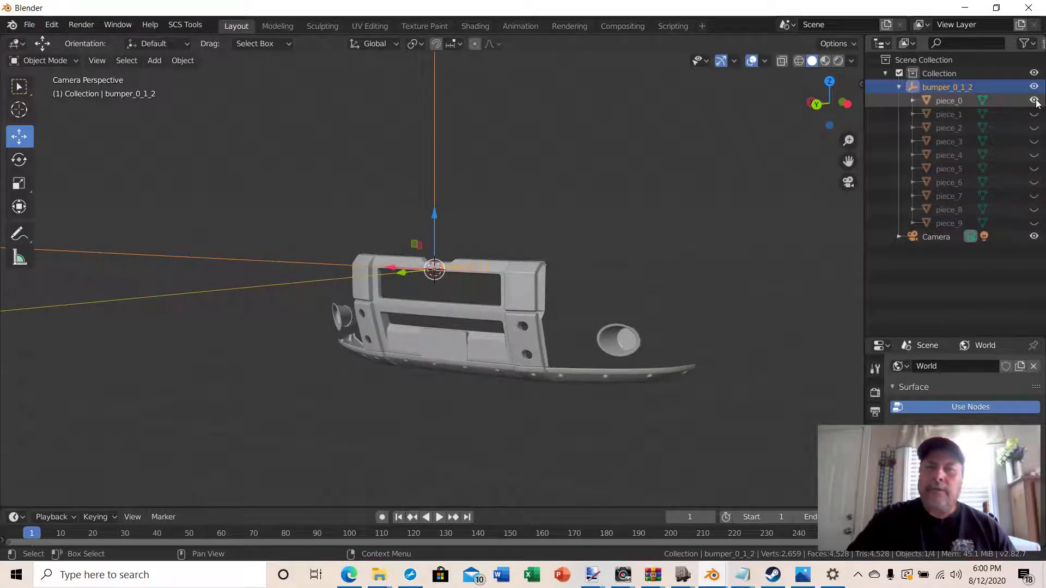
click(1035, 102)
click(1035, 114)
click(1035, 115)
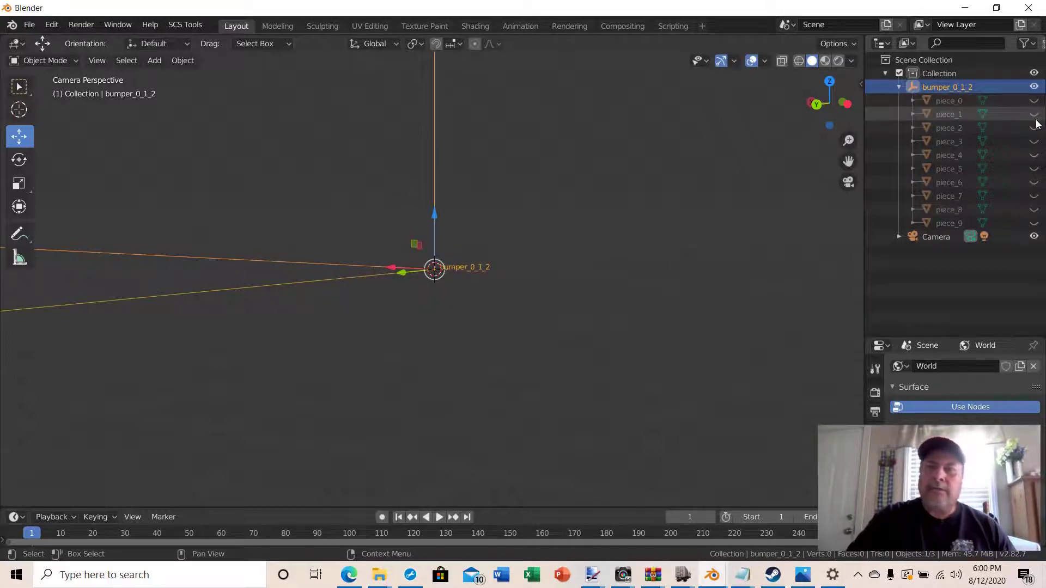
click(1035, 129)
click(1035, 130)
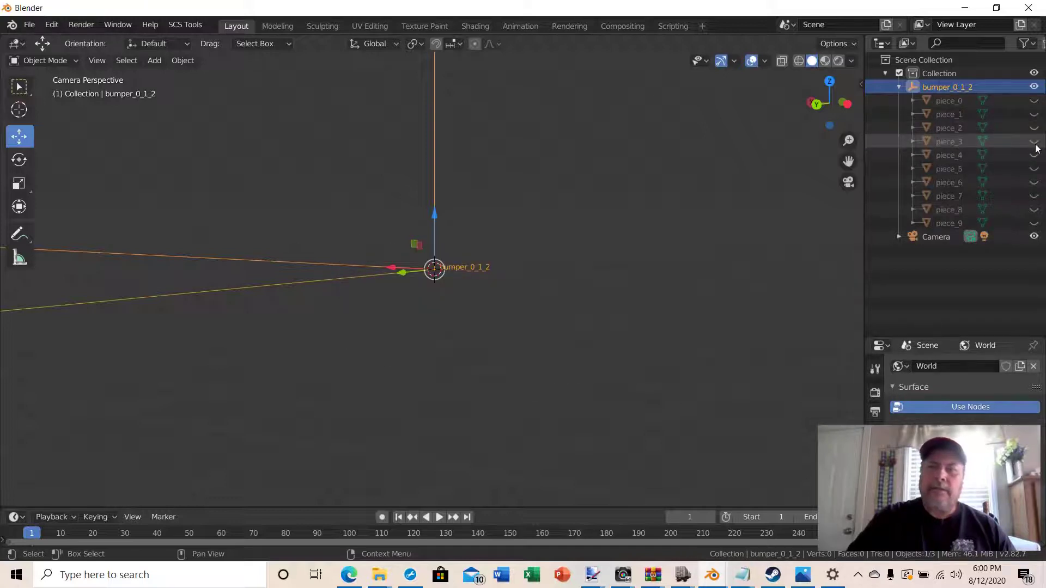
click(1035, 142)
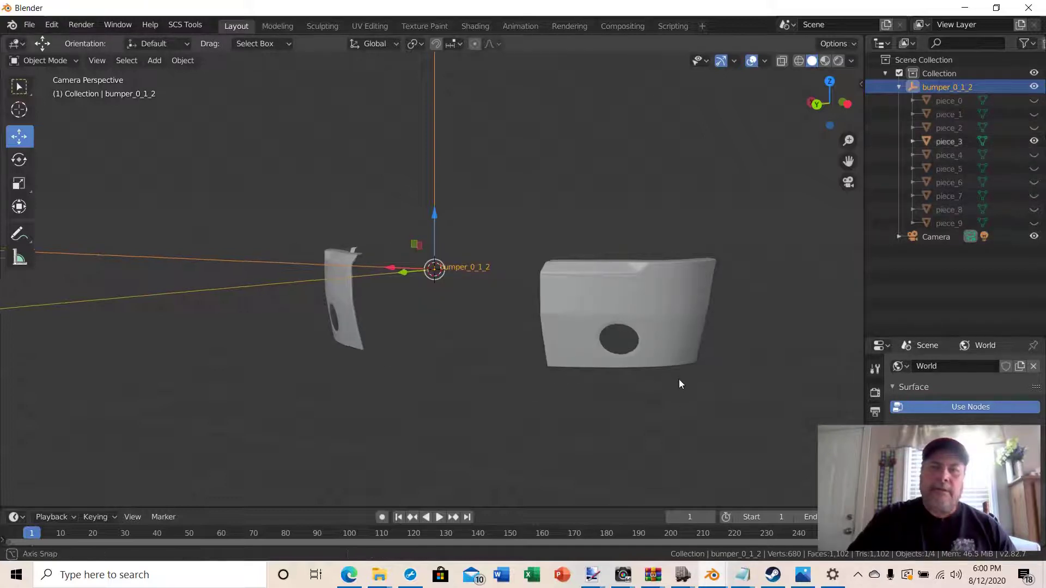
middle_drag(679, 383, 708, 373)
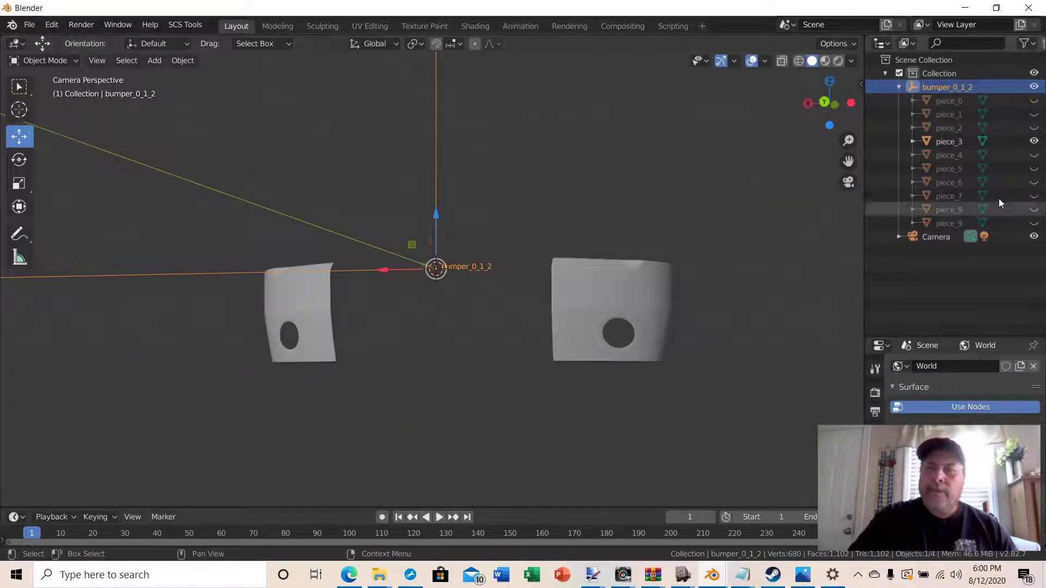
Step: Check piece_4, piece_5, piece_6 and piece_8 against the visible piece_3, hiding each again after viewing it
click(1034, 155)
click(1033, 155)
click(1033, 169)
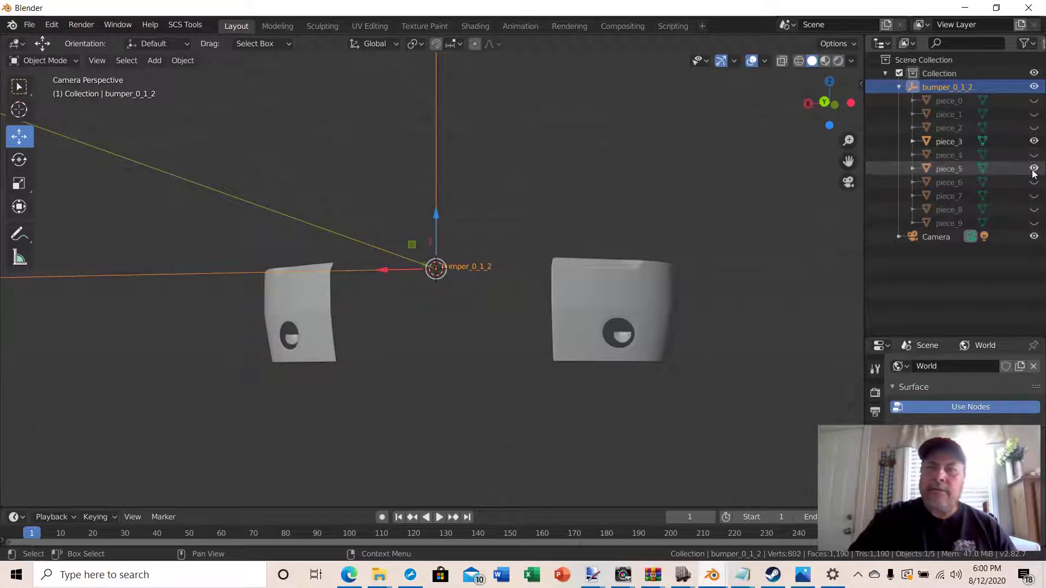
click(1034, 168)
click(1033, 182)
click(1034, 182)
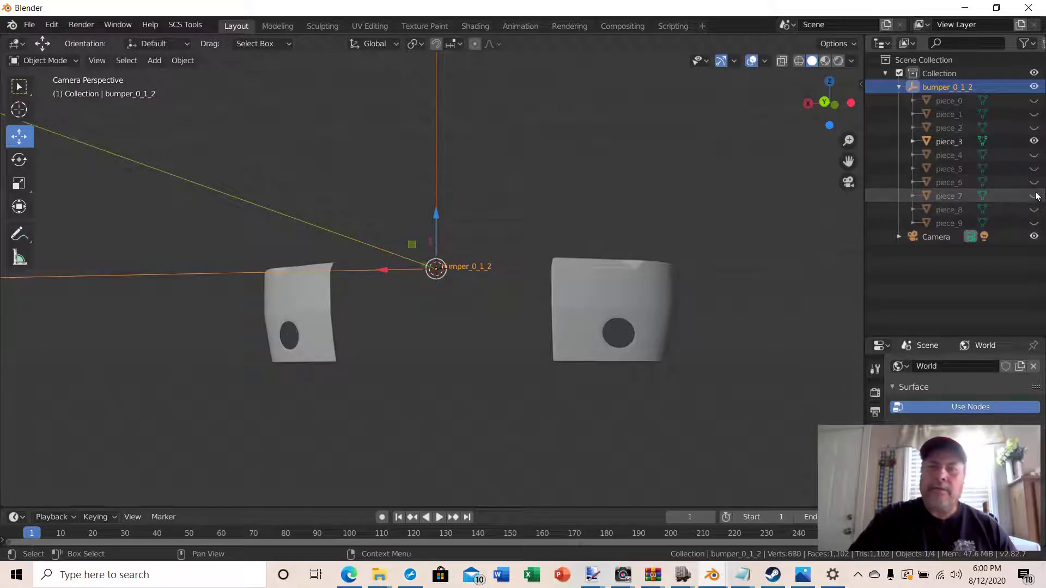
click(1034, 209)
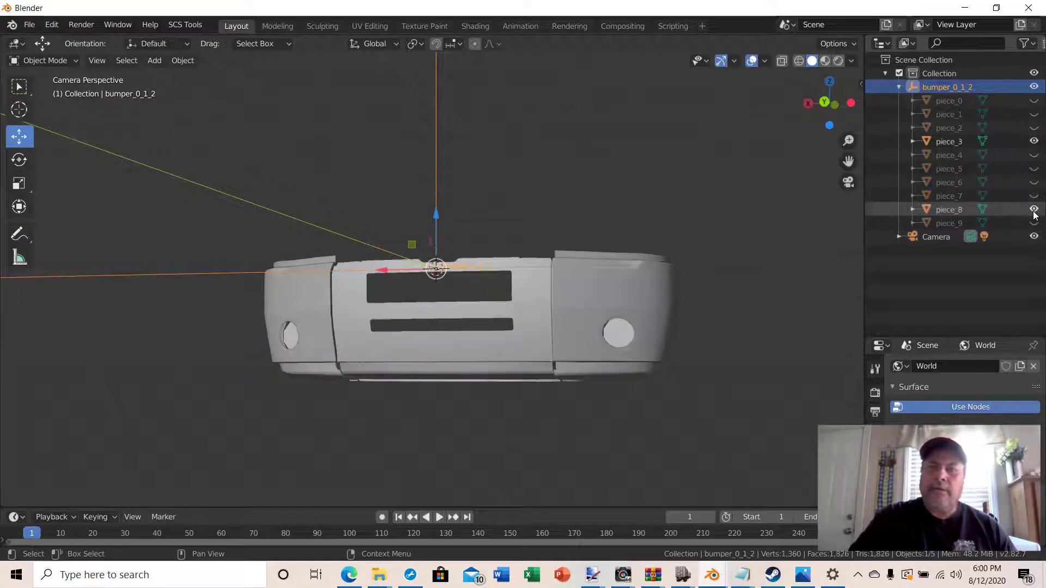
click(1034, 210)
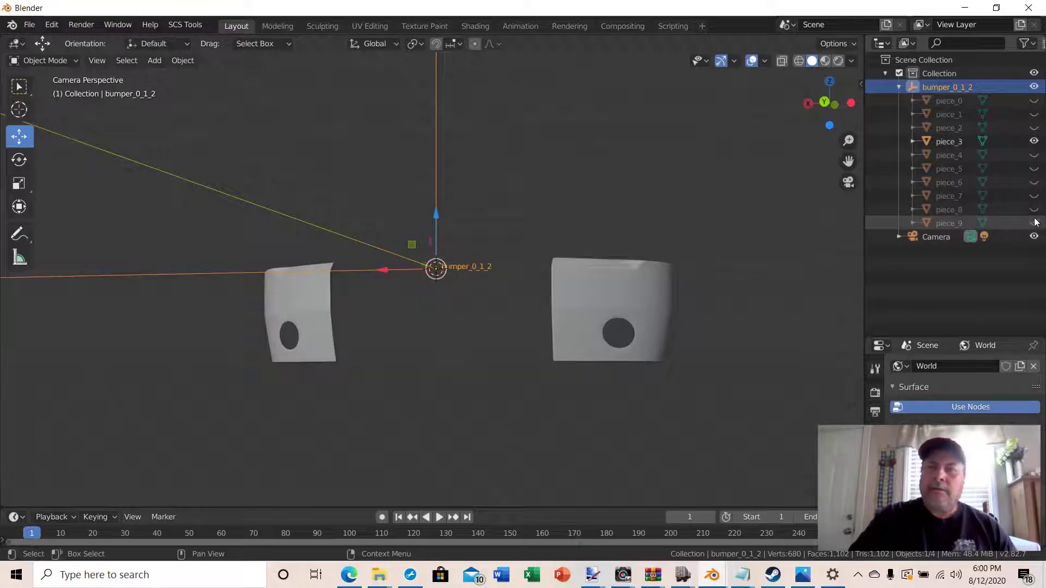
Step: Check piece_9 against the visible piece_3, hide it again, and inspect piece_3 from another angle
click(1034, 224)
click(1034, 223)
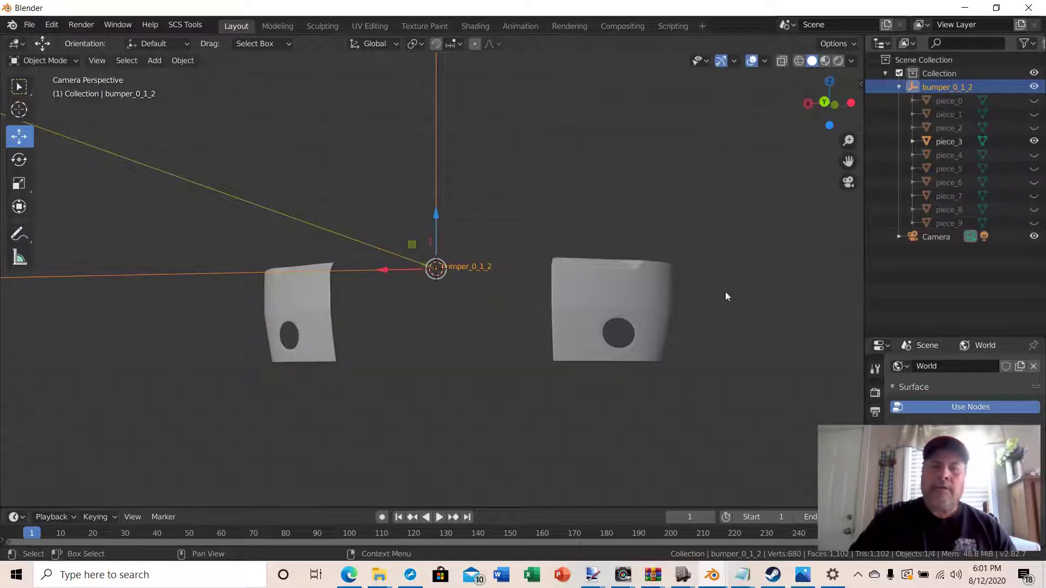
middle_drag(634, 337, 569, 330)
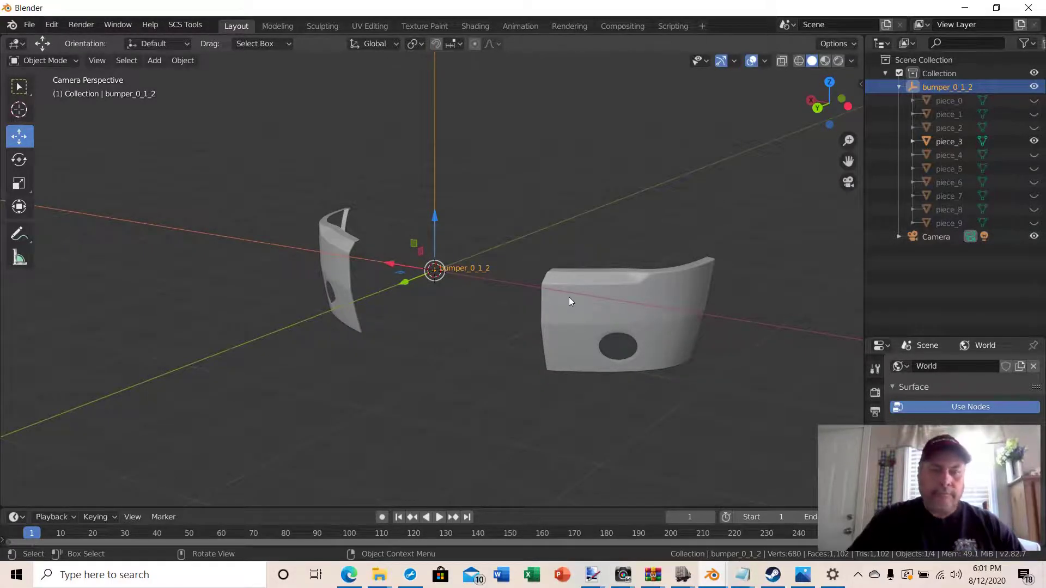
Step: Select piece_3 and put it in Edit Mode with edge selection
click(589, 301)
key(Tab)
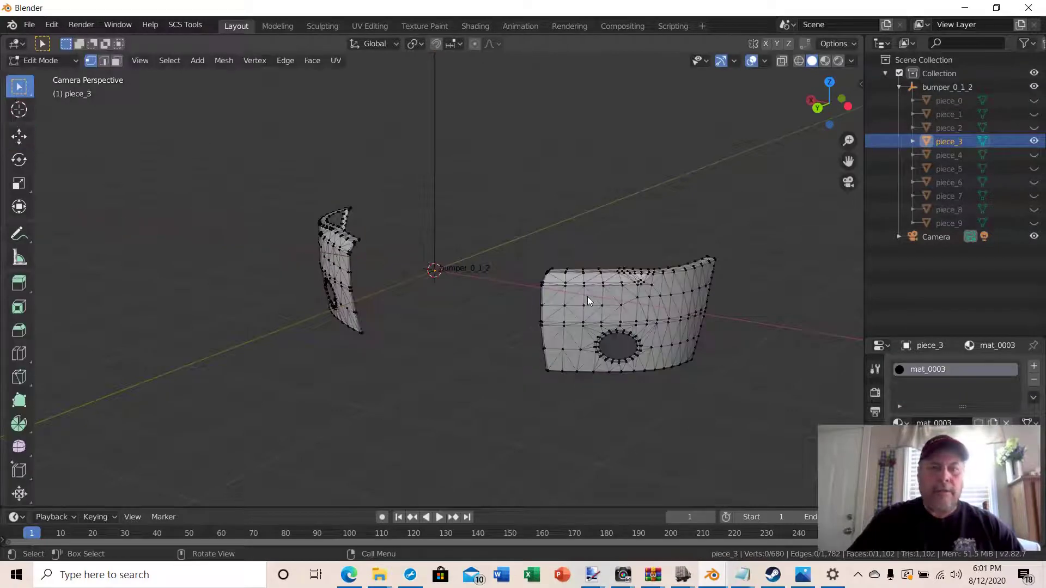
middle_drag(479, 315, 479, 347)
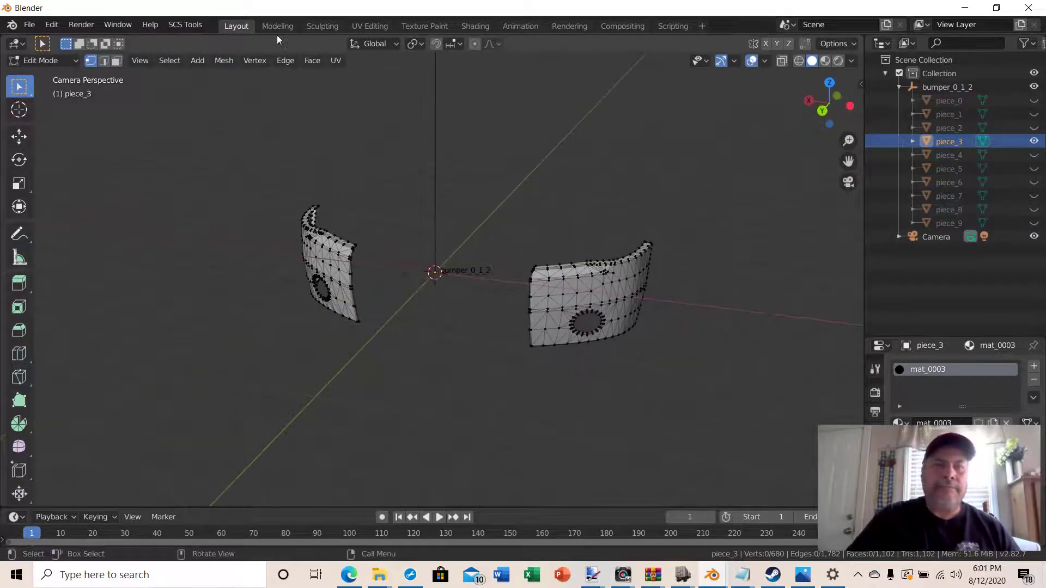
click(104, 60)
middle_drag(593, 325, 479, 338)
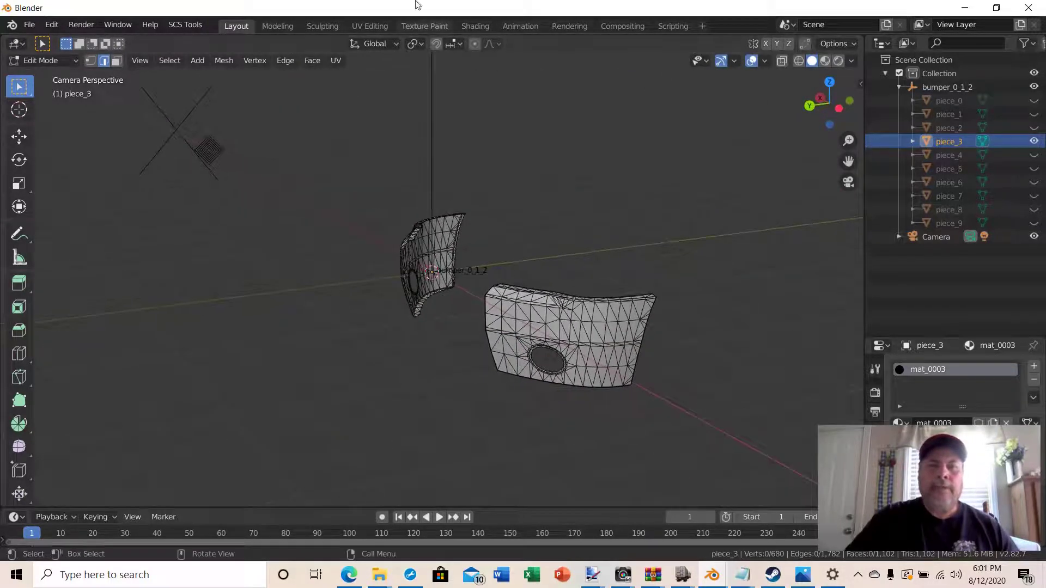
Step: Switch to the UV Editing workspace and select the whole piece_3 mesh to display its UV islands
click(370, 26)
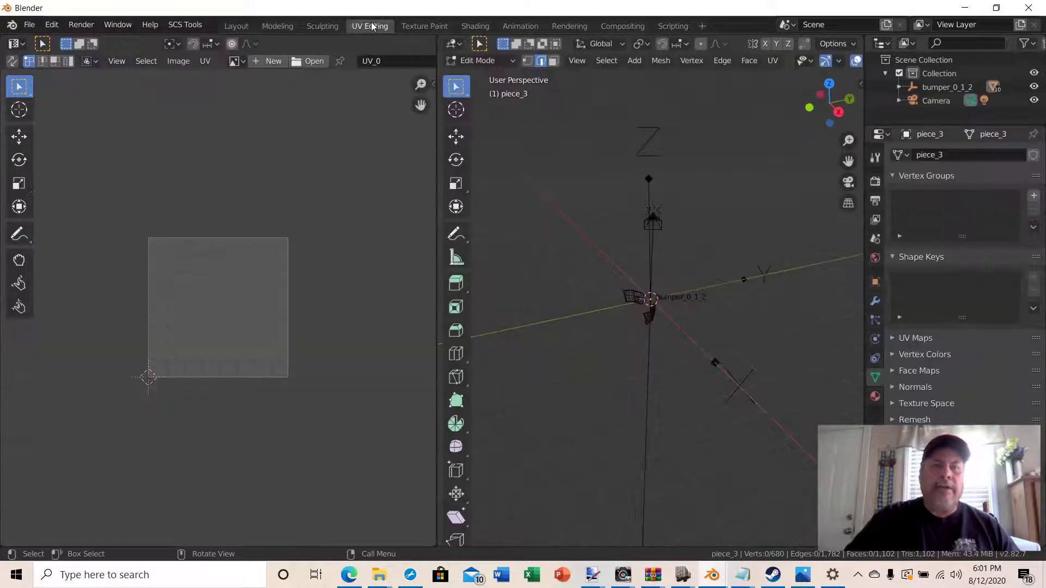
middle_drag(625, 326, 539, 305)
scroll(703, 344, up, 3)
middle_drag(701, 343, 689, 363)
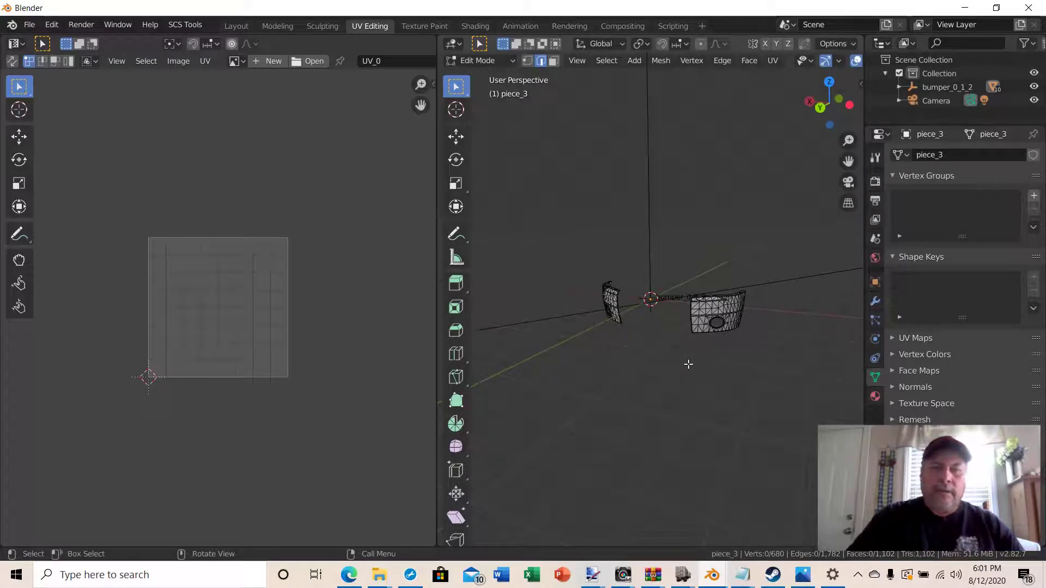
key(a)
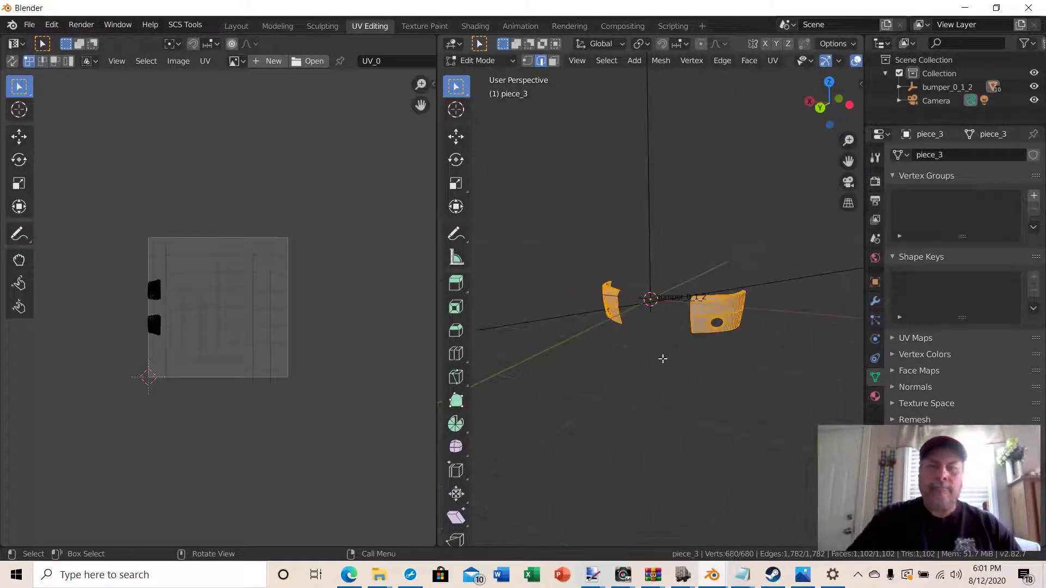
Step: Load 4096x4096.png from the blender projects folder as the background image behind the bumper UVs
scroll(248, 337, up, 4)
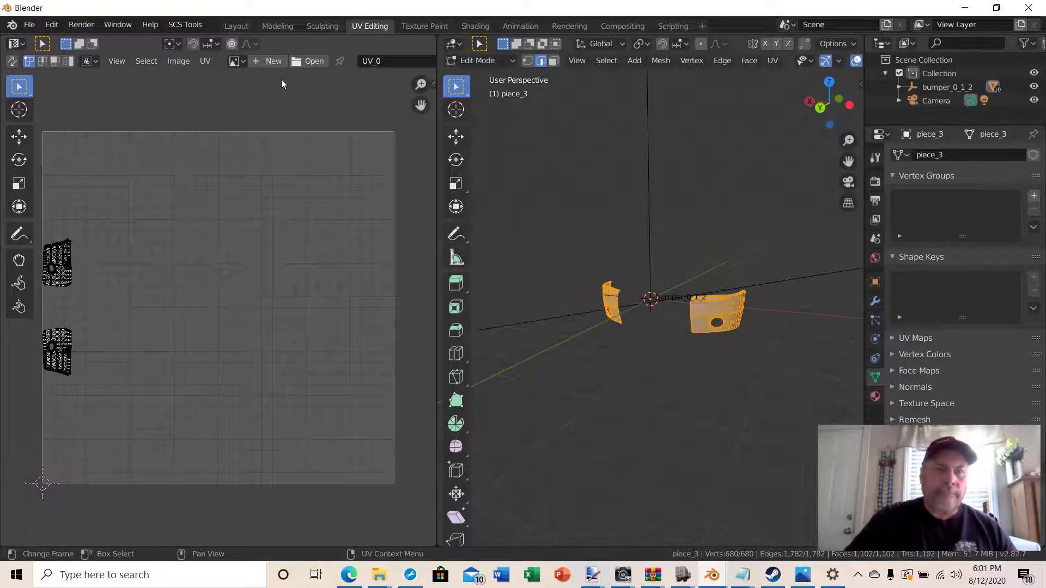
click(307, 61)
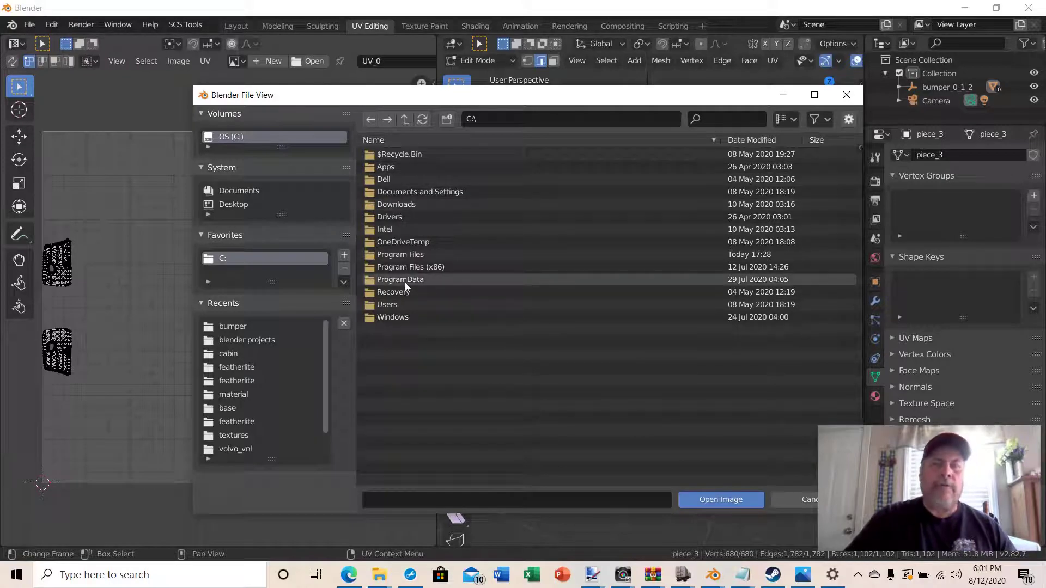
click(231, 340)
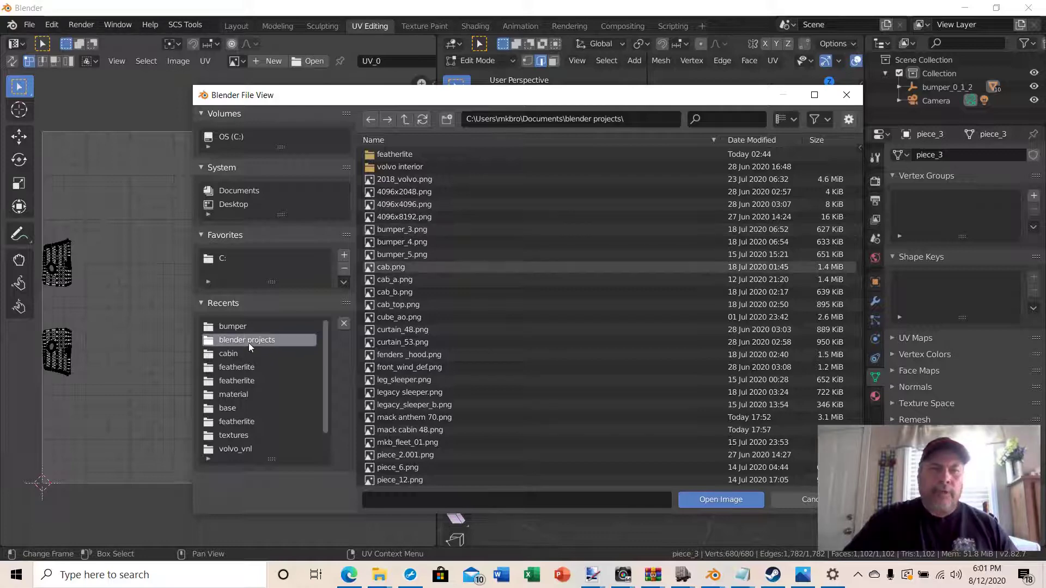
click(404, 206)
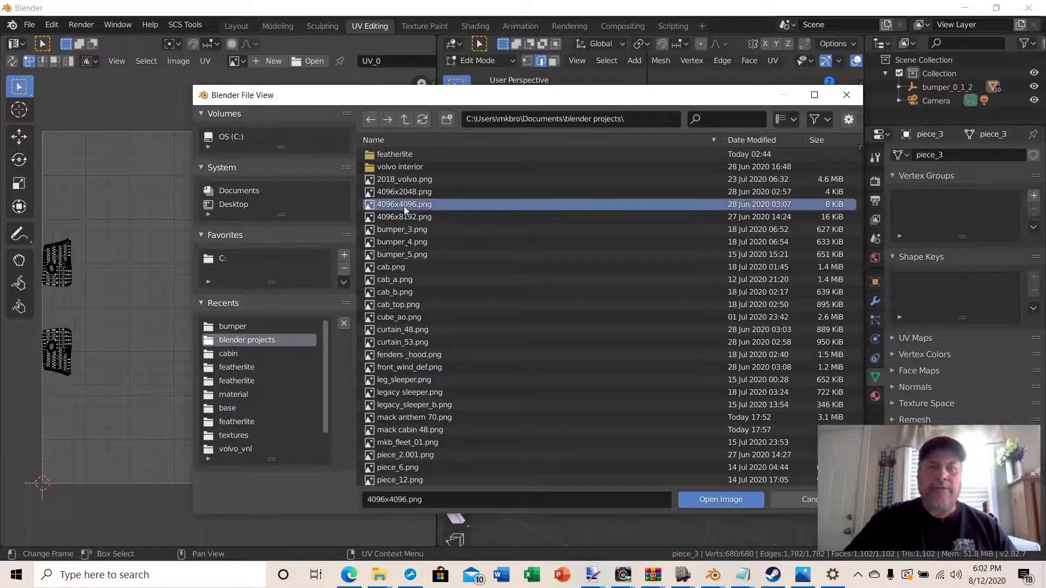
click(710, 499)
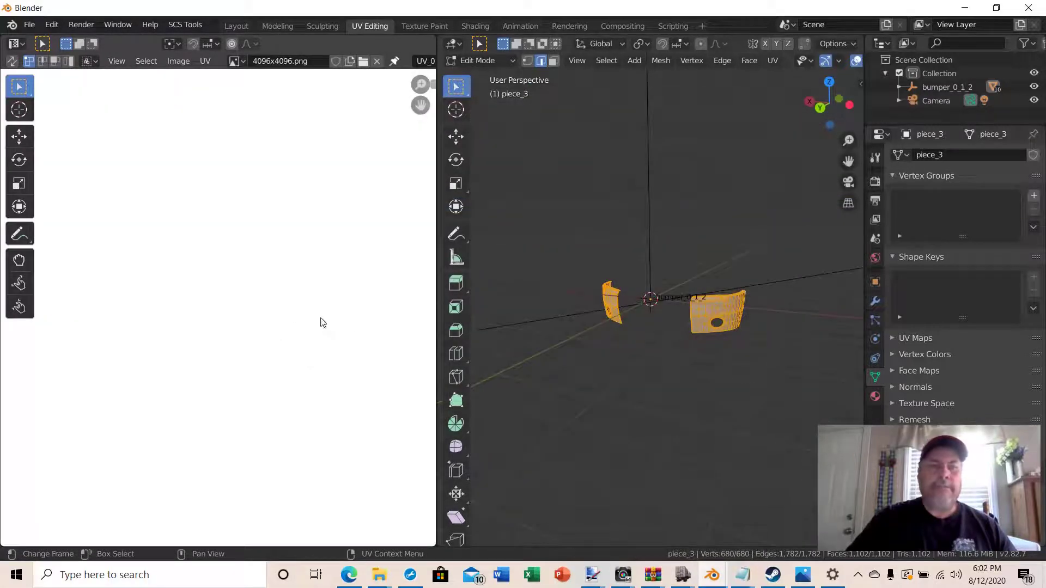
scroll(195, 327, up, 3)
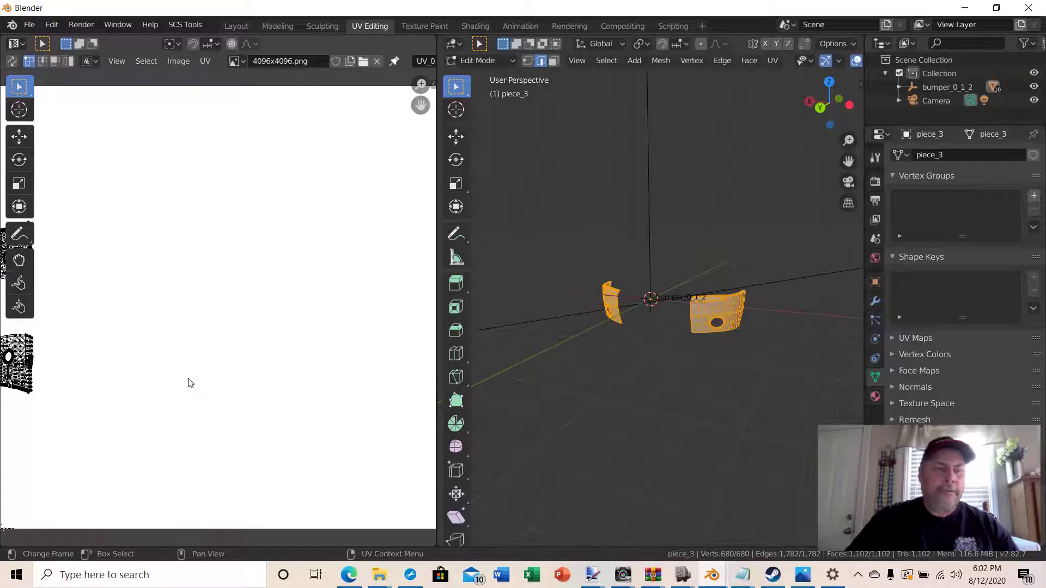
middle_drag(190, 380, 270, 373)
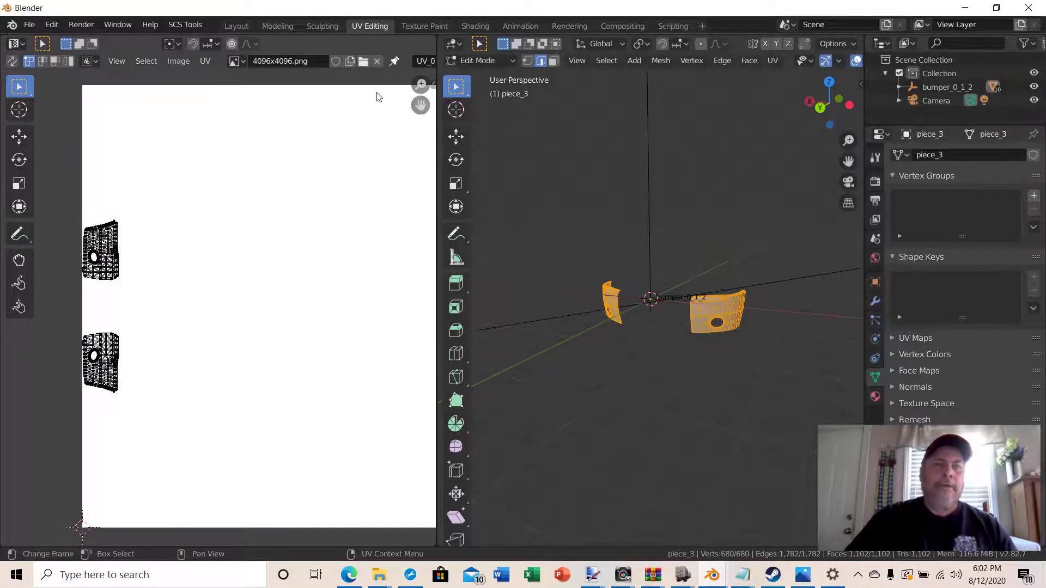
Step: Export the bumper's UV layout to the Documents folder as mack bumper.png
click(206, 61)
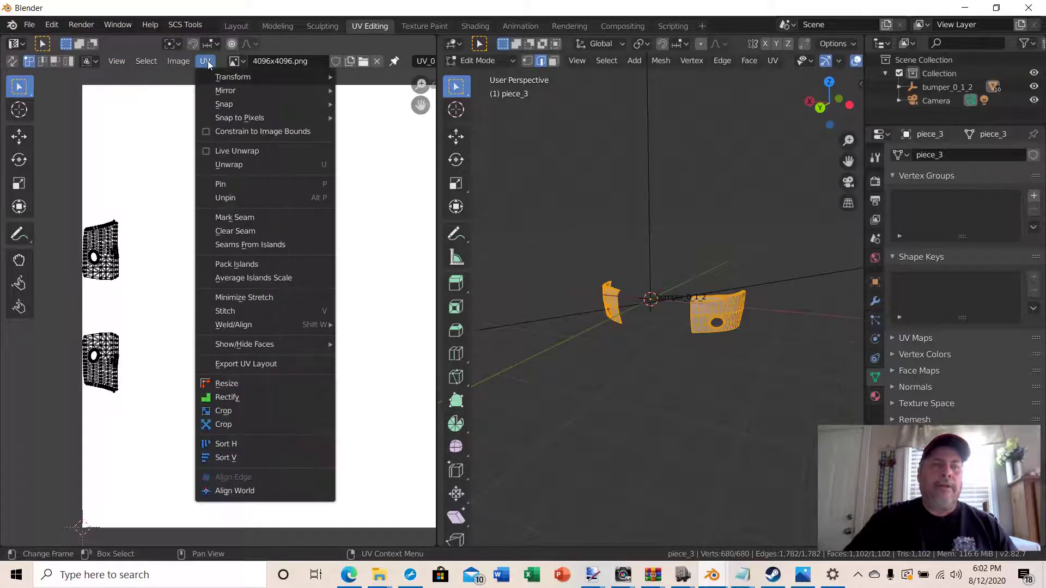
click(233, 364)
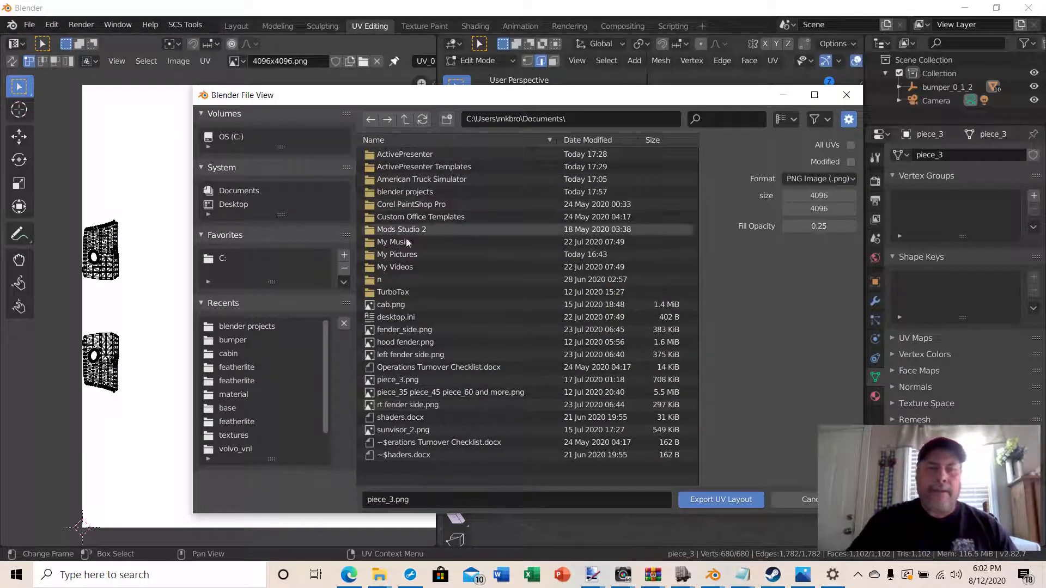
click(405, 505)
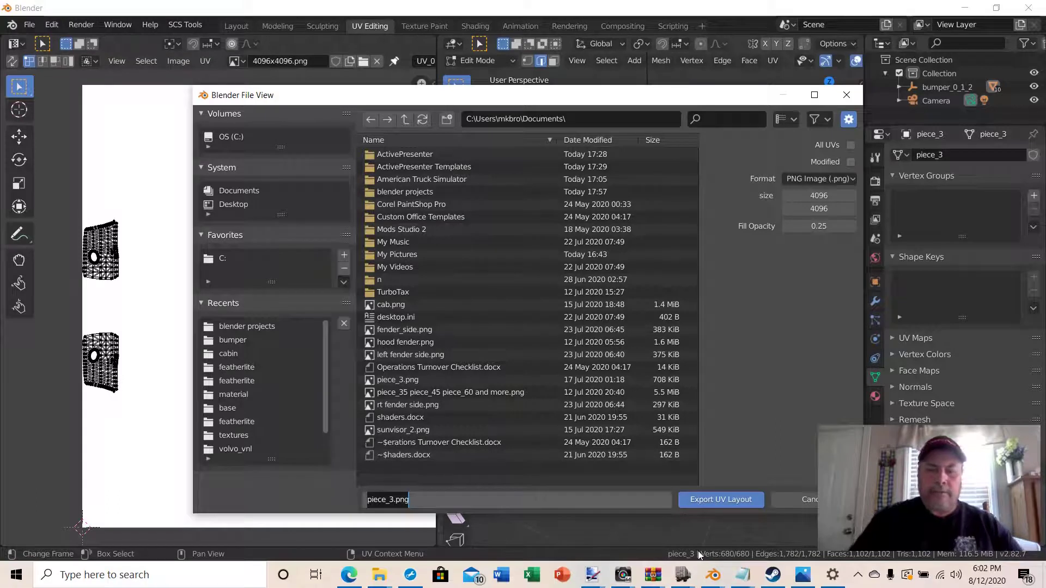
text(mack)
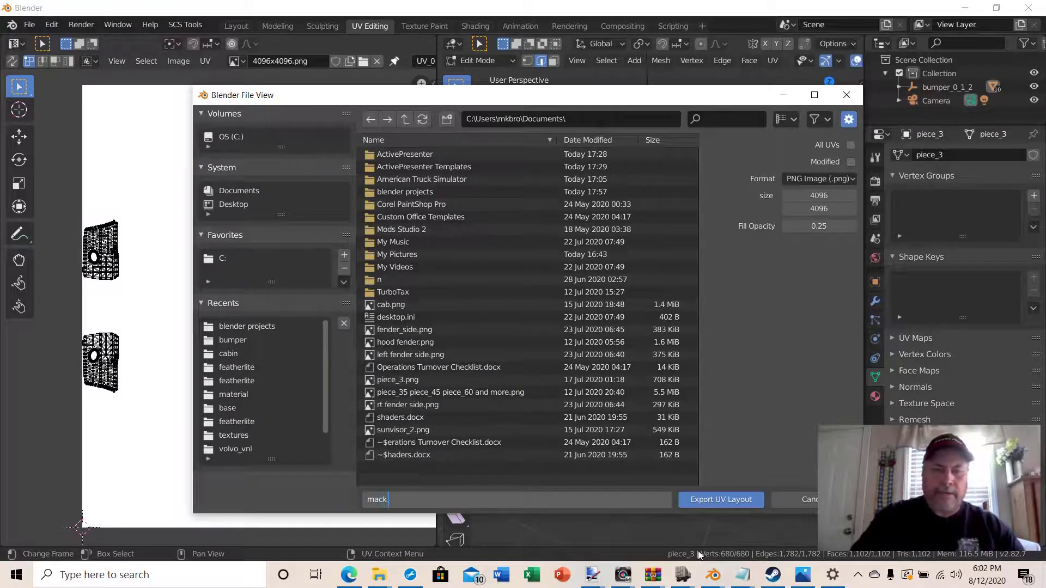
text( bumper.png)
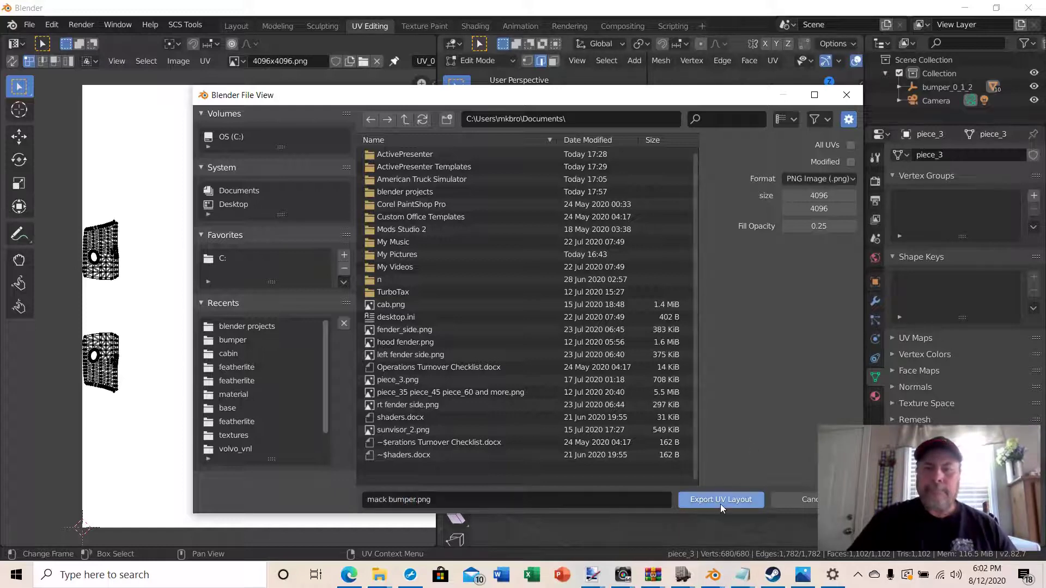
click(721, 501)
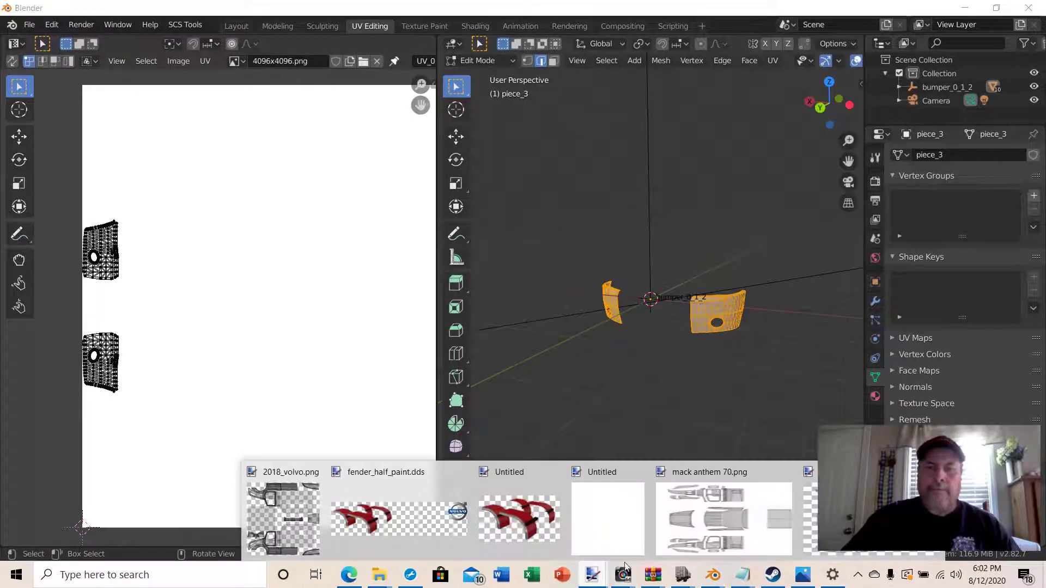
Step: Switch to mack anthem 70.png in paint.net and bring up the dialog for opening another image
click(730, 512)
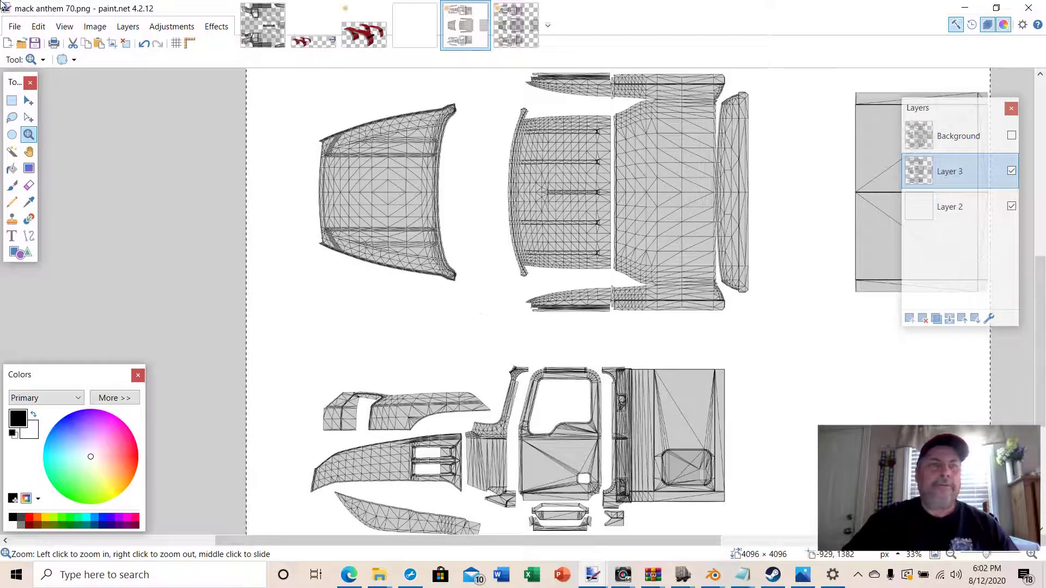
click(14, 28)
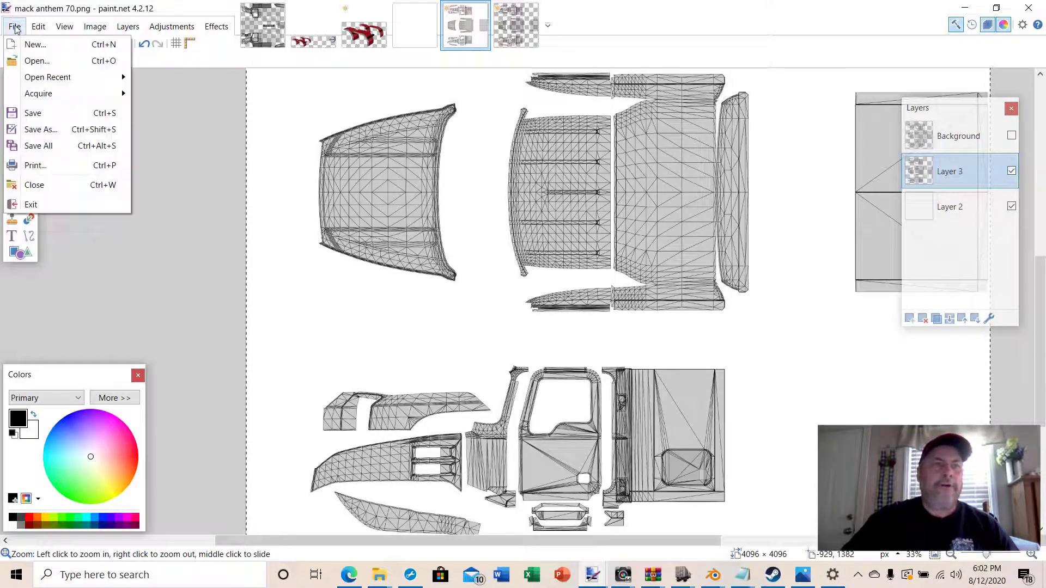
click(35, 61)
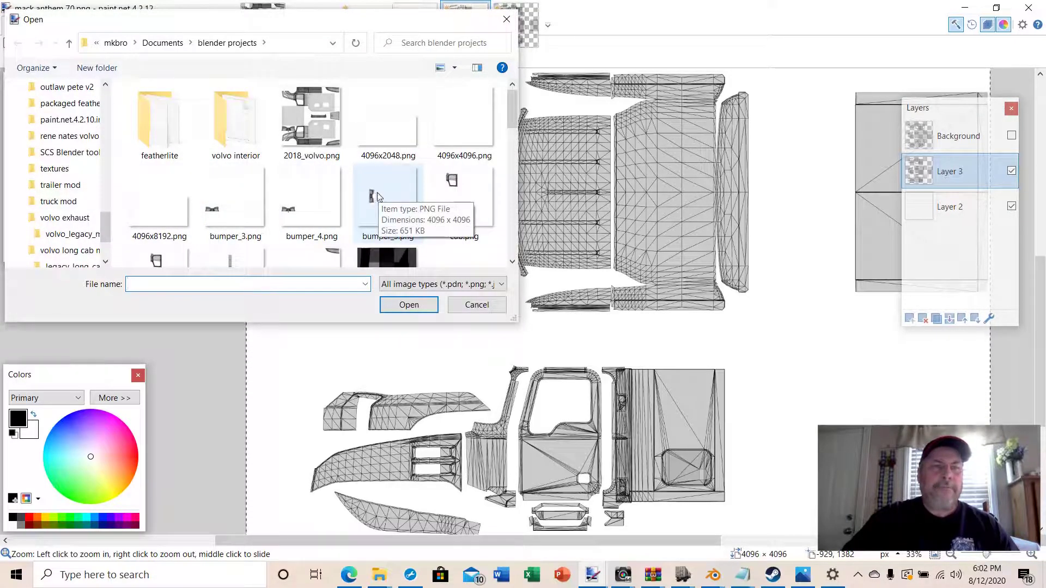
Step: Look through the blender projects folder for the exported Mack bumper UV layout
scroll(380, 192, down, 1)
scroll(381, 191, down, 2)
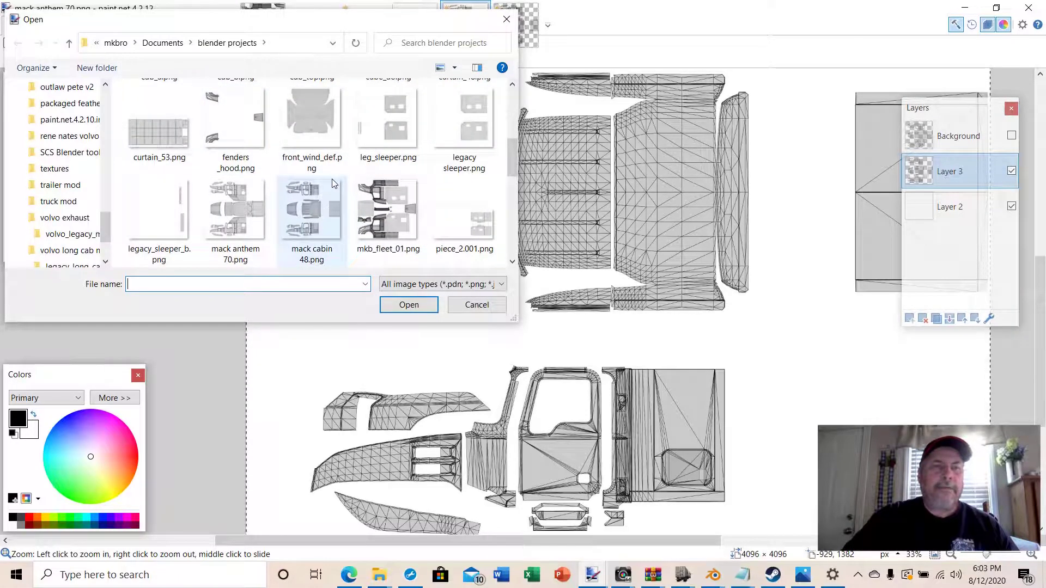
scroll(334, 184, down, 2)
scroll(448, 207, up, 2)
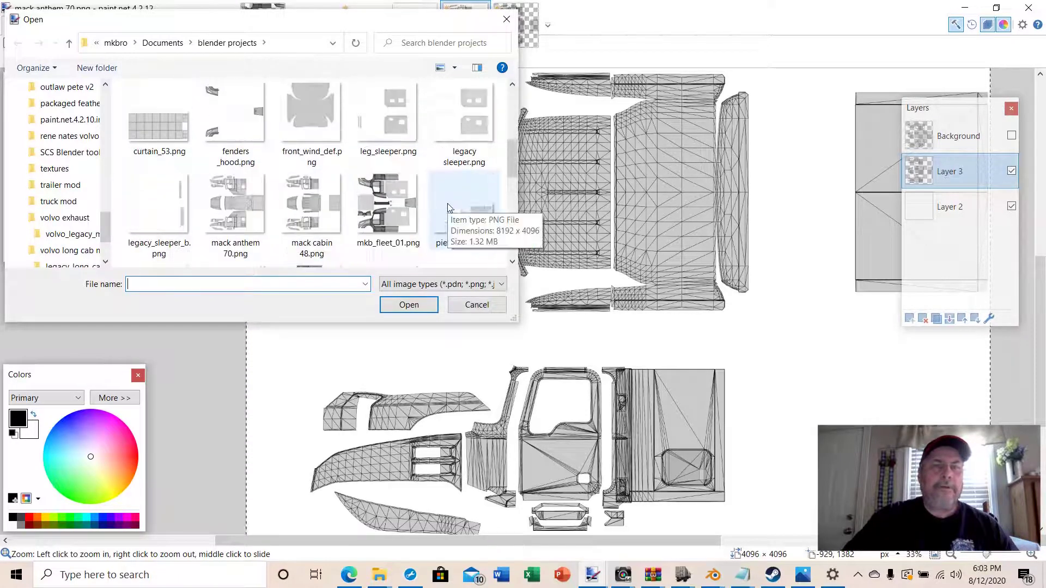
scroll(449, 207, up, 1)
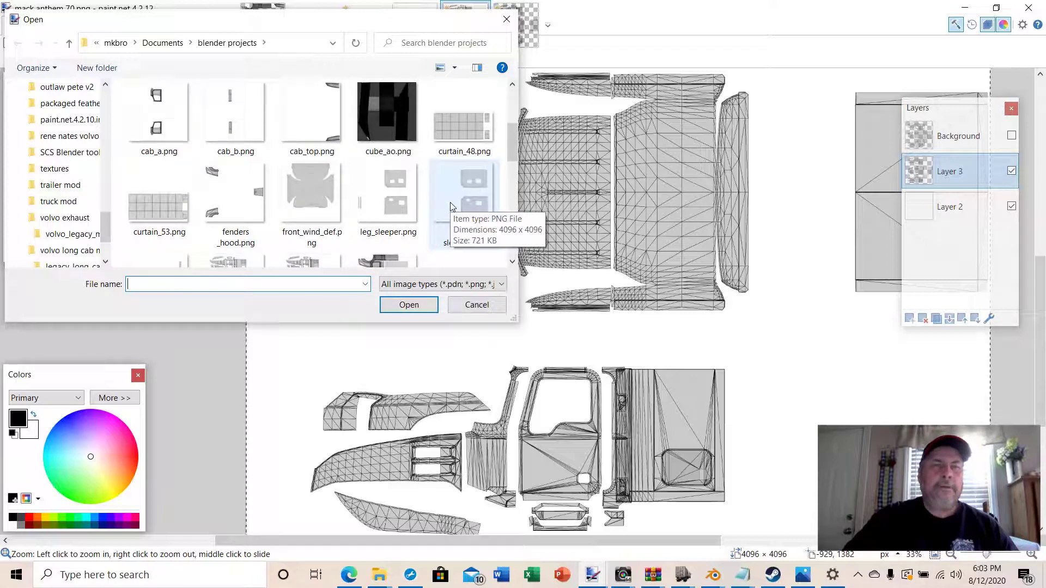
scroll(451, 205, up, 1)
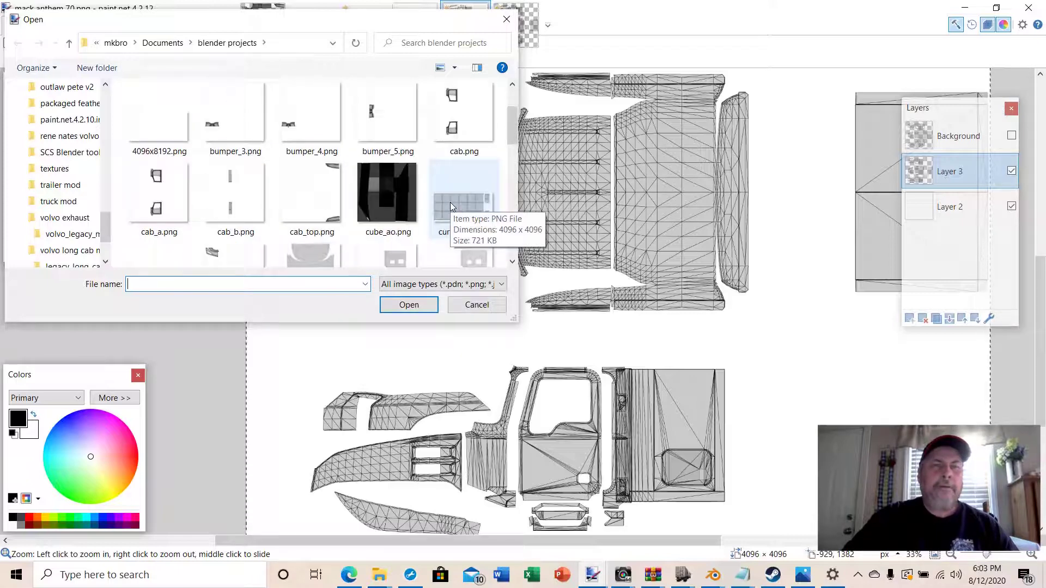
scroll(450, 202, up, 1)
scroll(450, 202, down, 1)
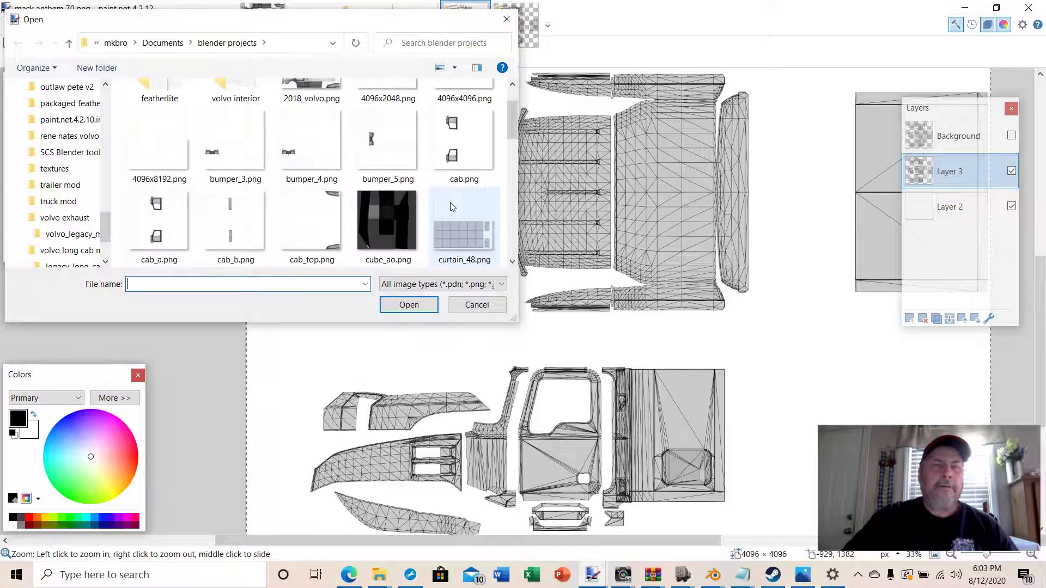
scroll(450, 206, down, 1)
scroll(450, 207, down, 1)
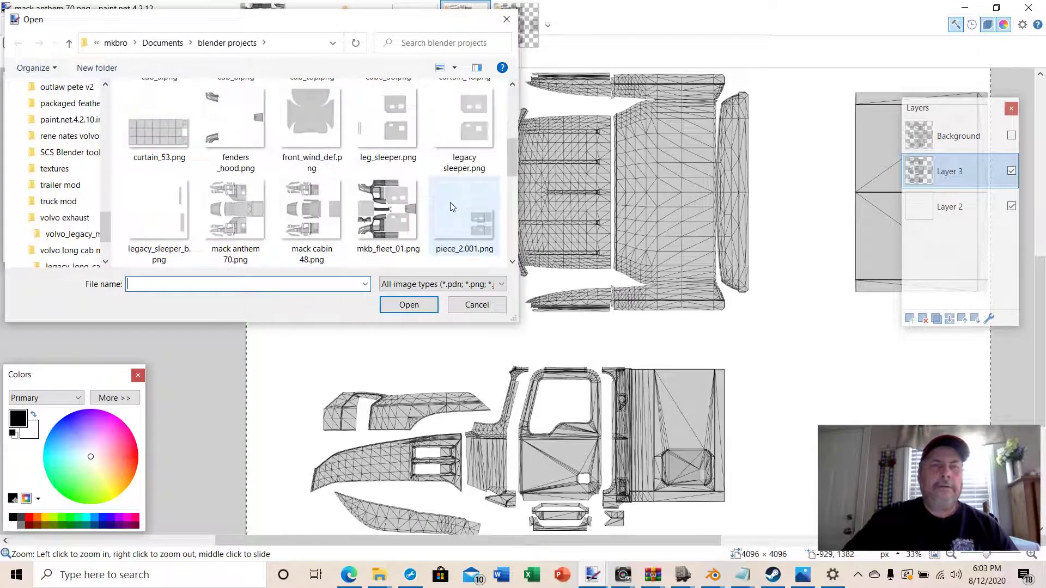
scroll(450, 206, down, 1)
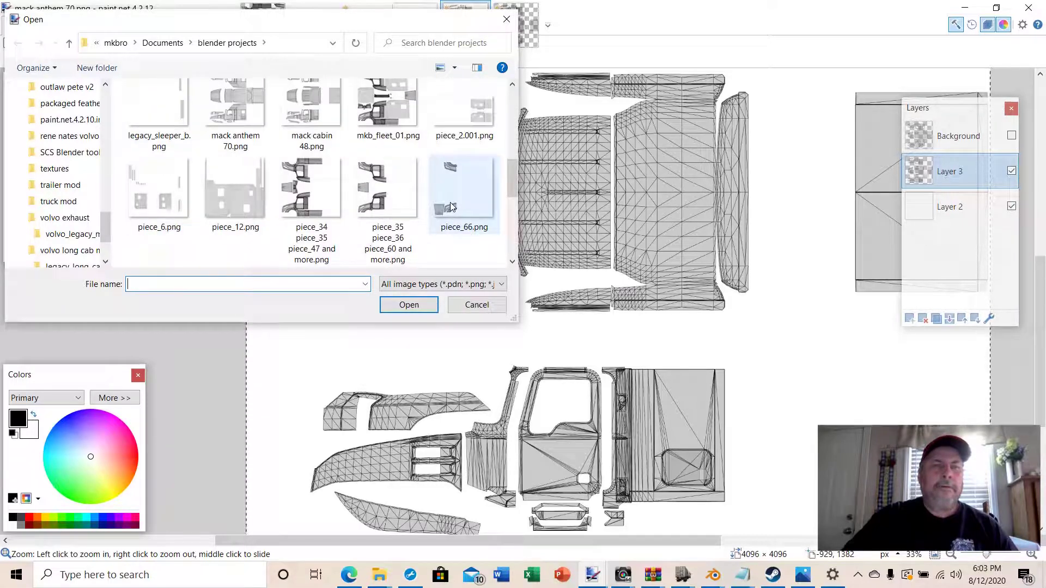
scroll(451, 206, down, 1)
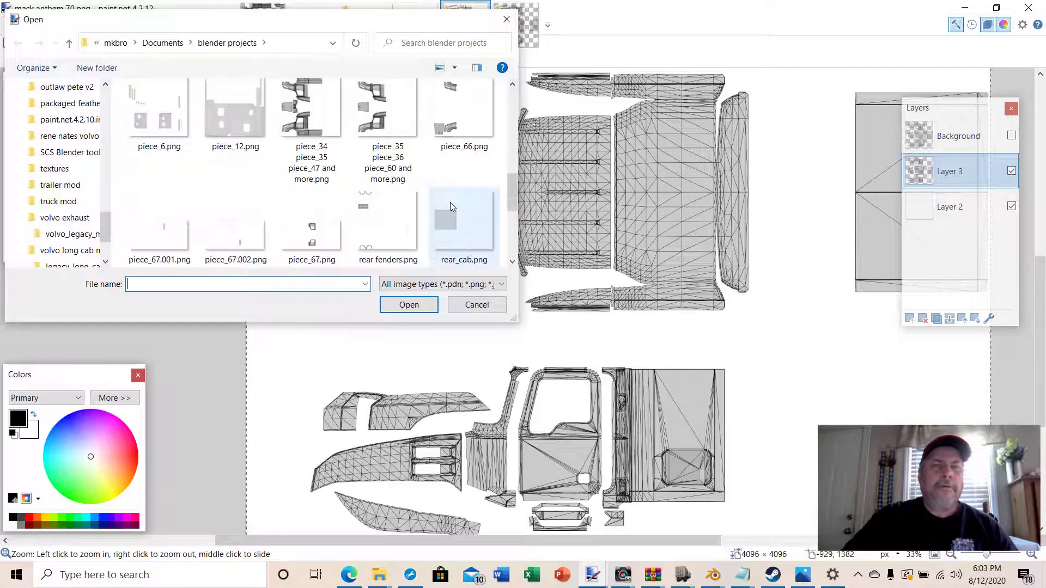
scroll(451, 206, down, 1)
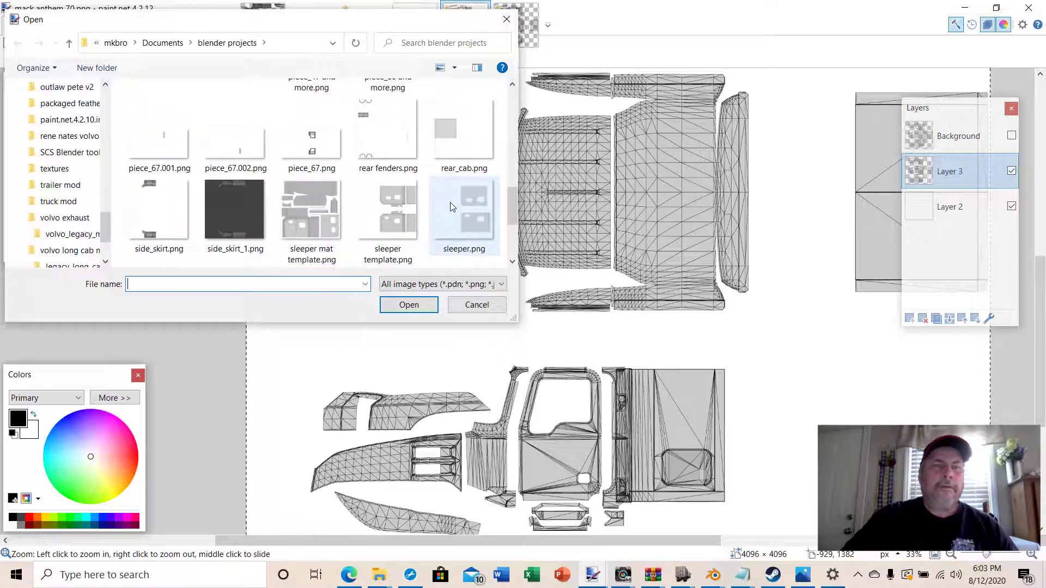
scroll(451, 207, down, 2)
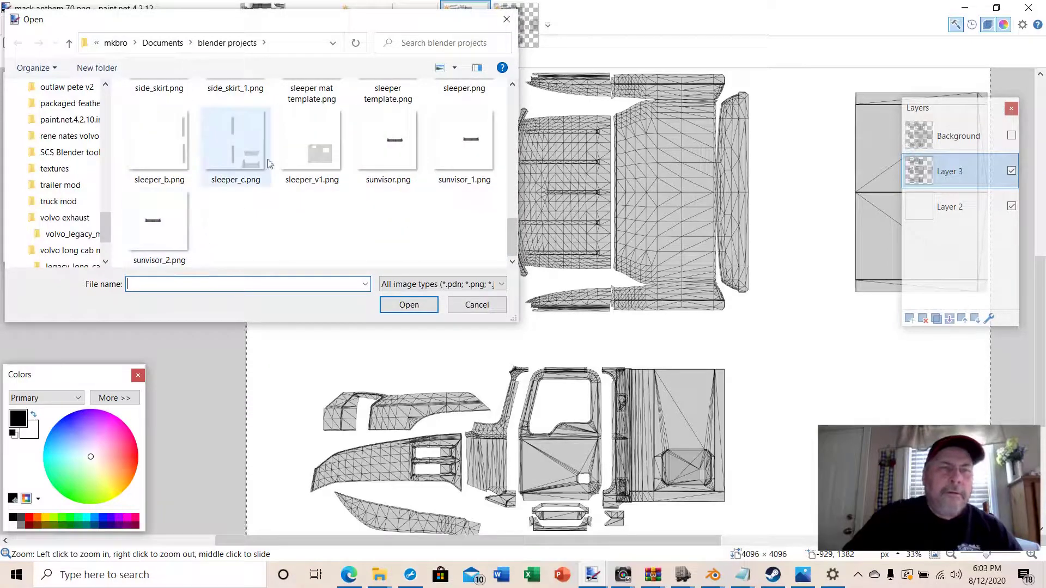
scroll(385, 224, up, 1)
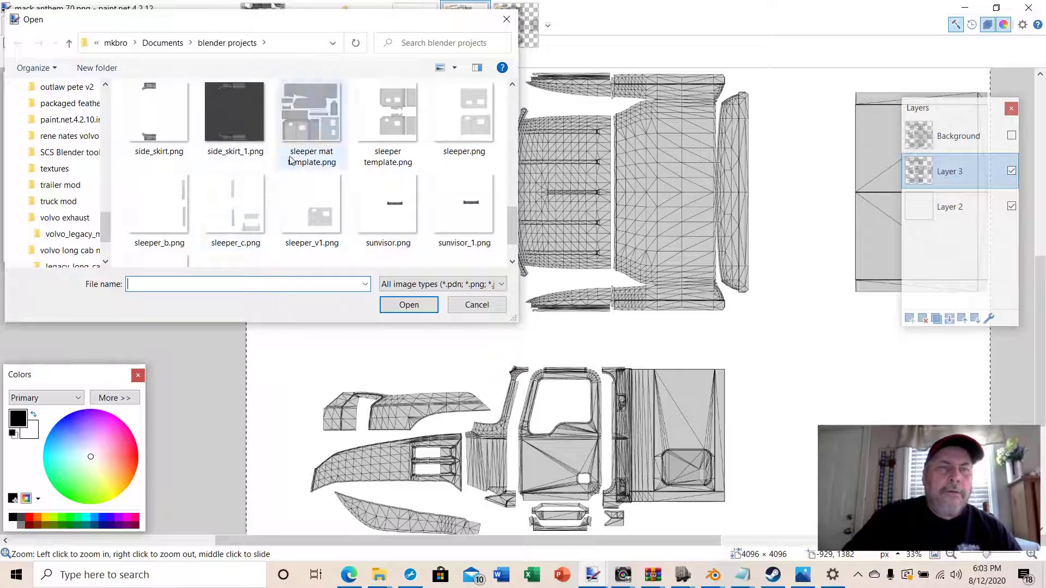
scroll(361, 191, up, 1)
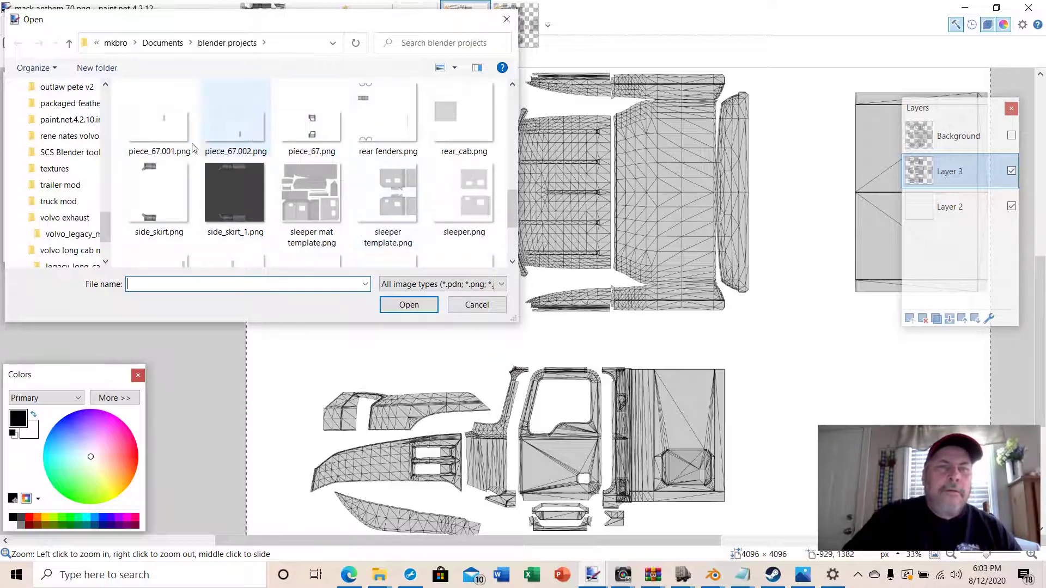
scroll(358, 197, up, 1)
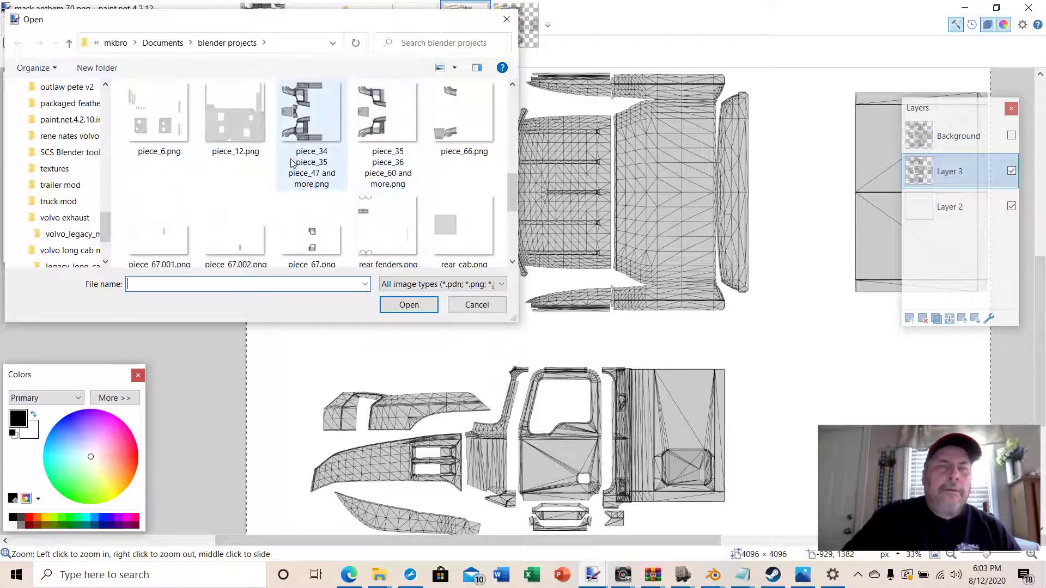
scroll(303, 166, up, 1)
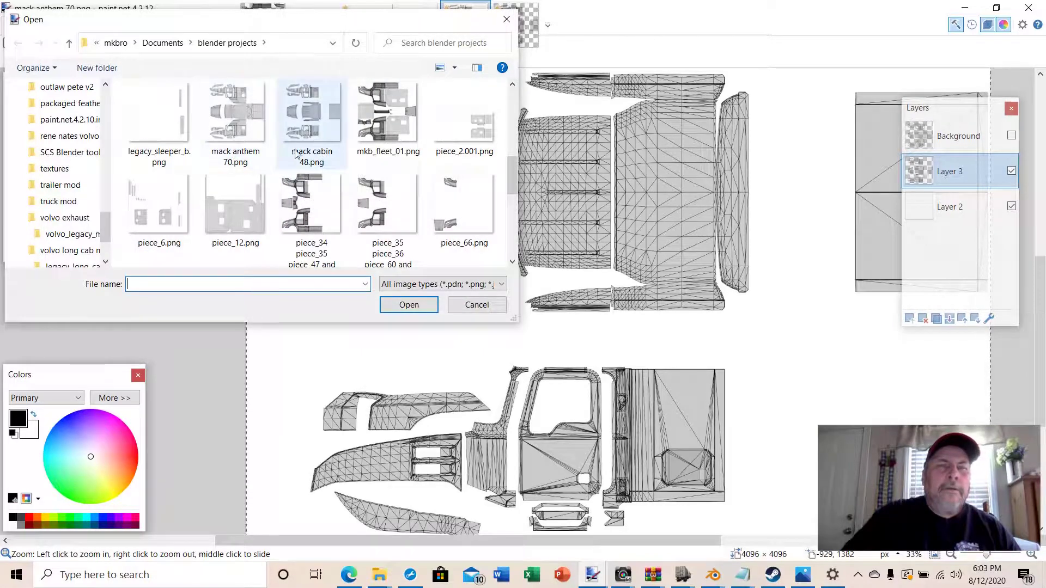
scroll(332, 157, up, 1)
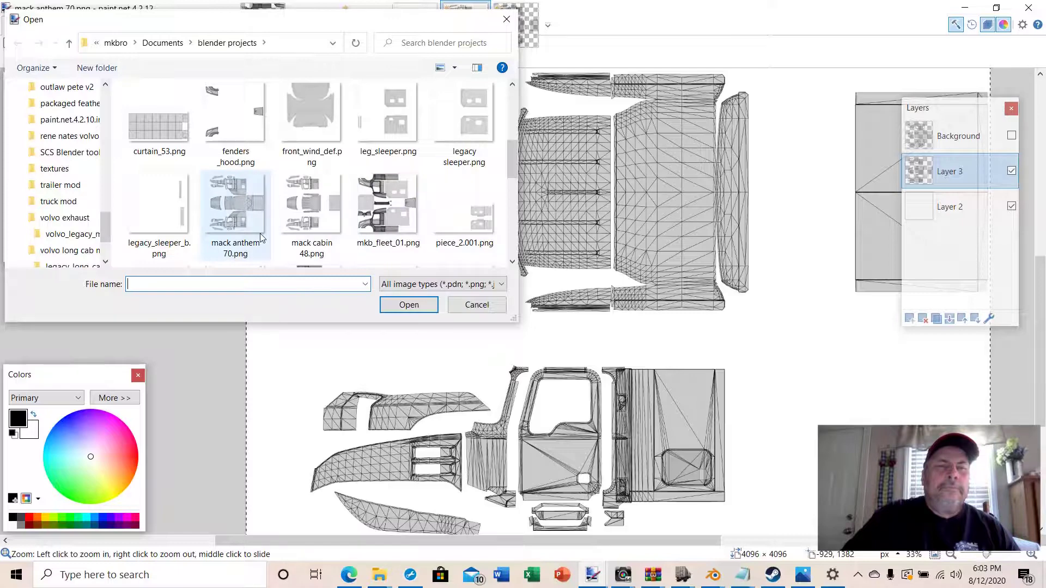
scroll(309, 231, up, 2)
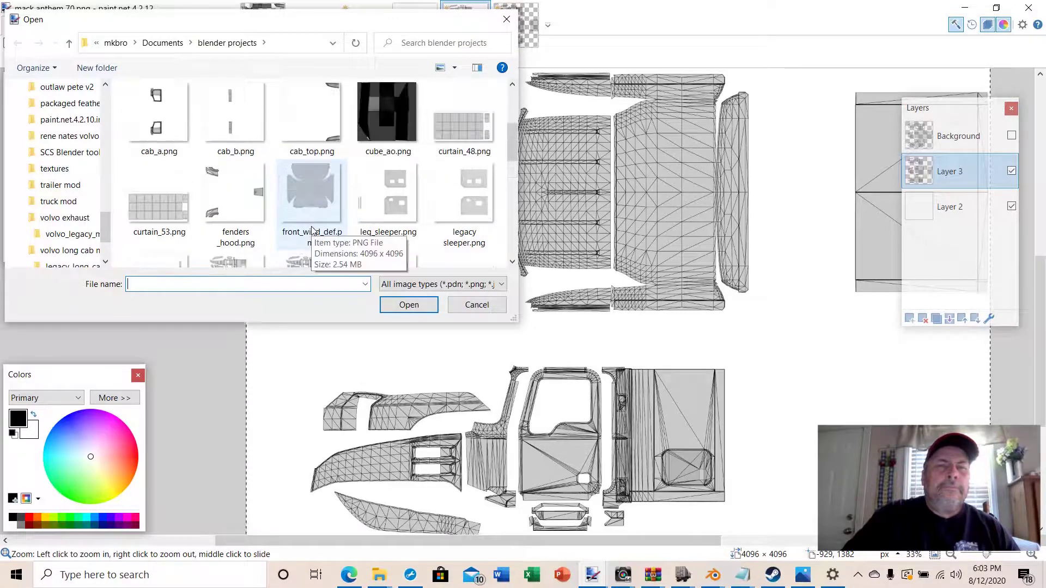
scroll(311, 231, up, 2)
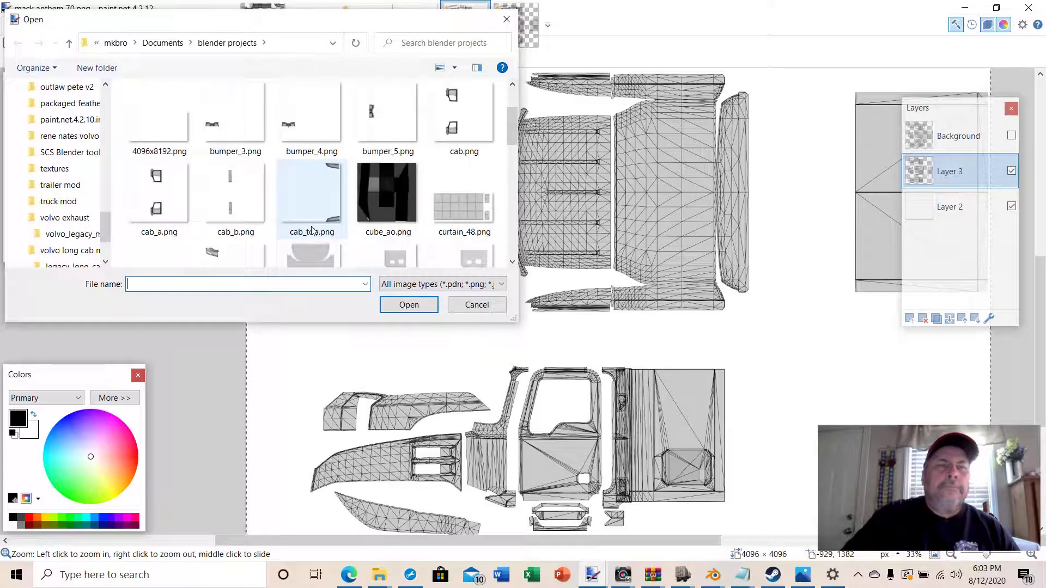
scroll(312, 231, up, 1)
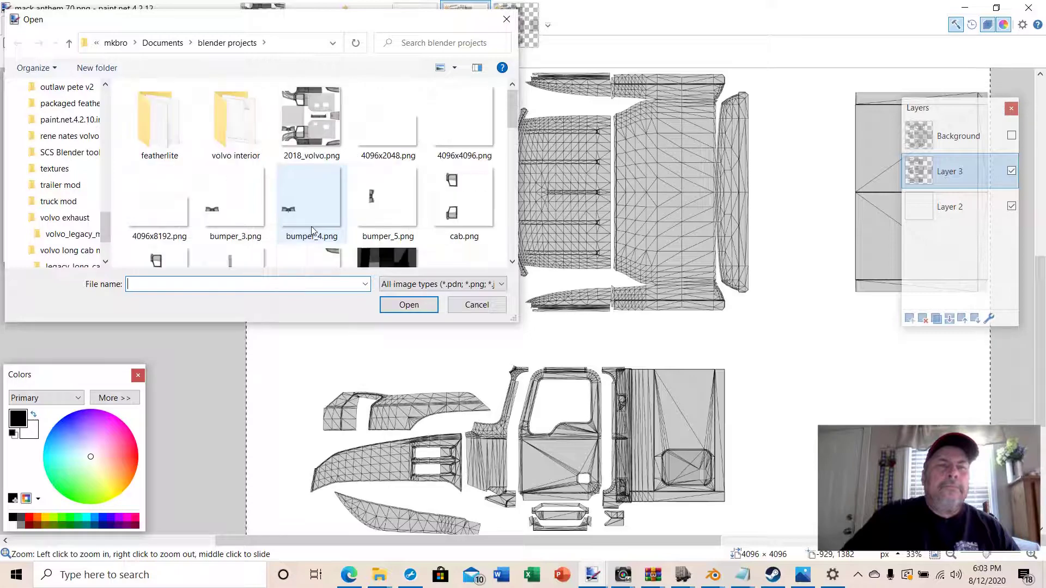
scroll(311, 230, down, 8)
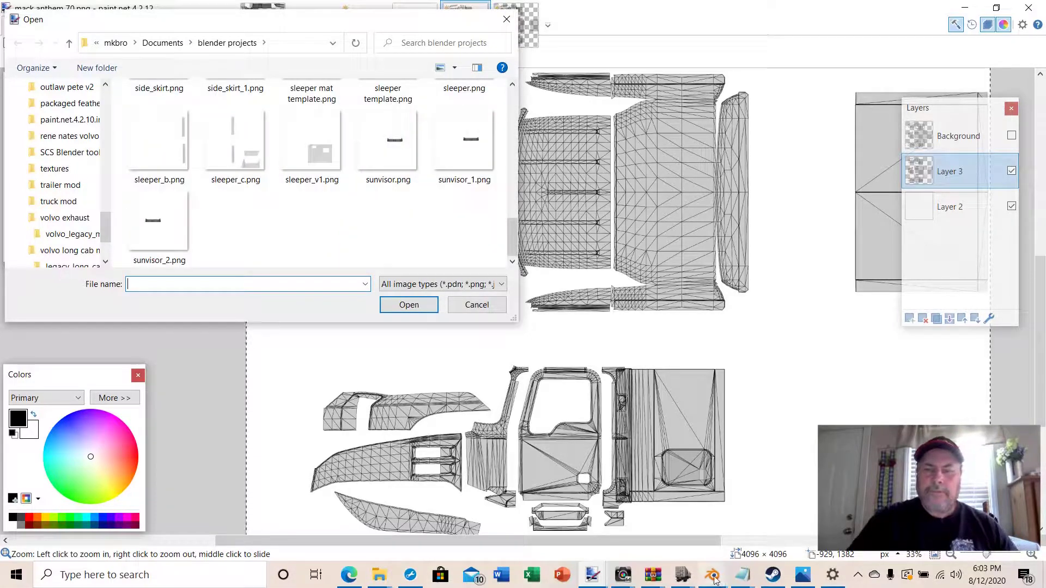
Step: Switch to Blender and start another UV layout export in the Documents folder, naming the file mack_bumper.png
mouse_move(713, 575)
click(539, 510)
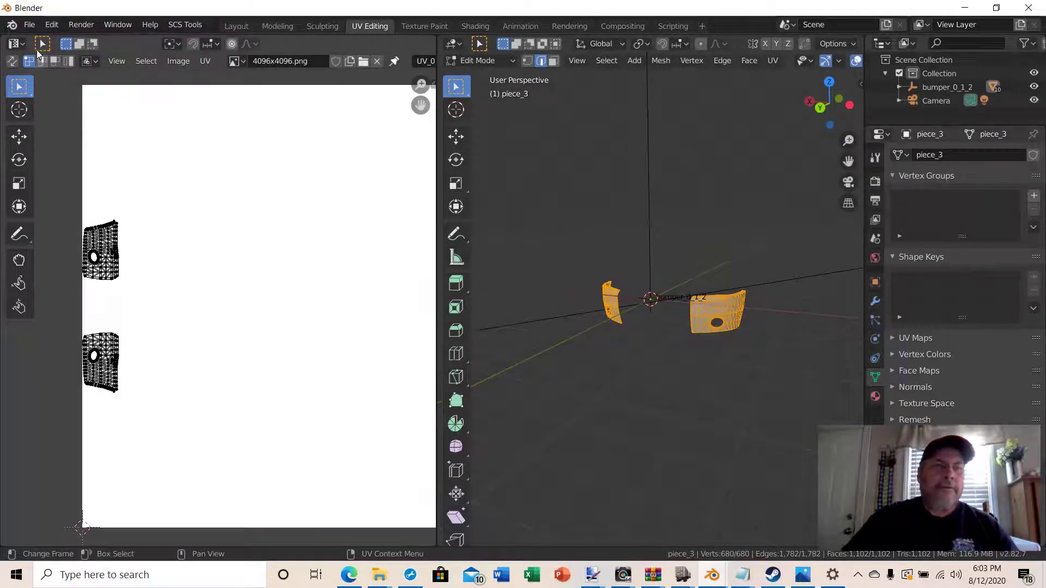
click(206, 61)
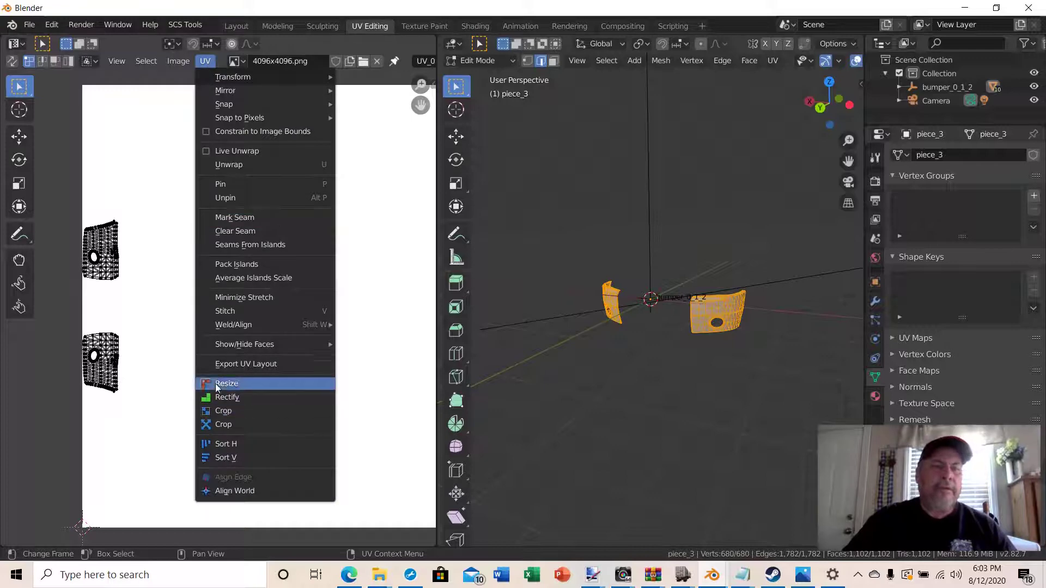
click(228, 366)
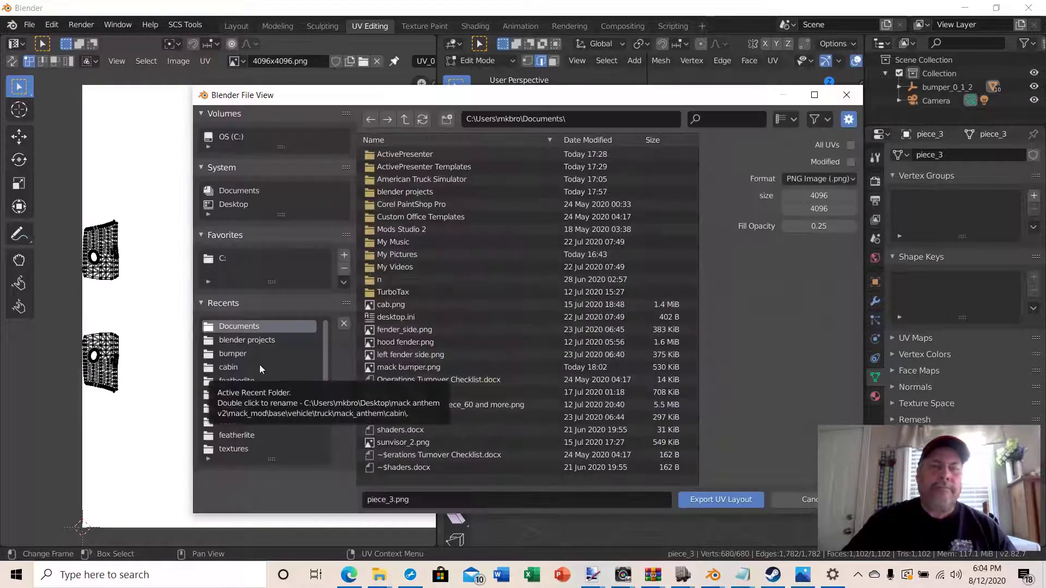
click(388, 499)
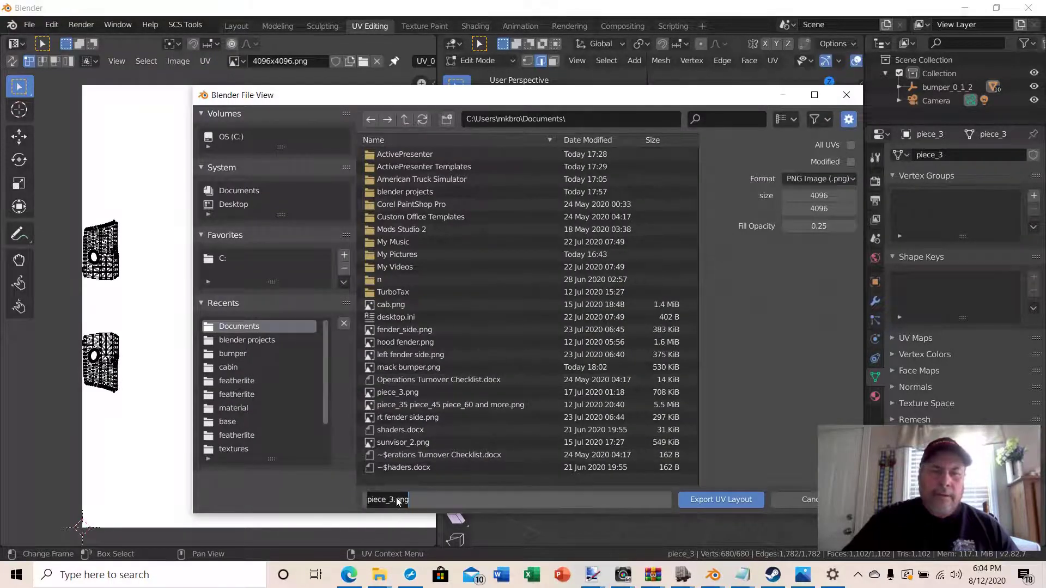
text(mack)
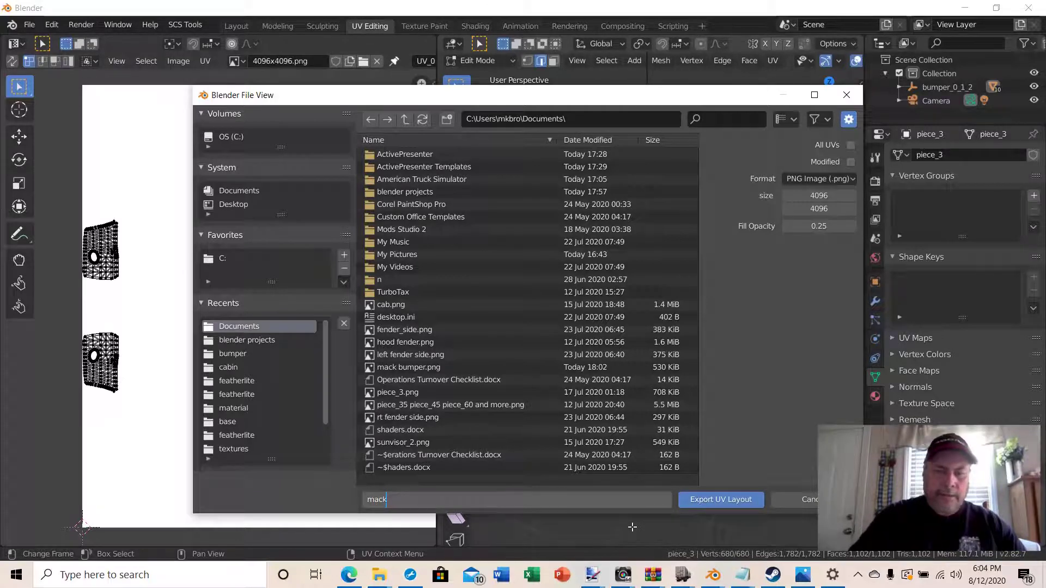
text(_bumper)
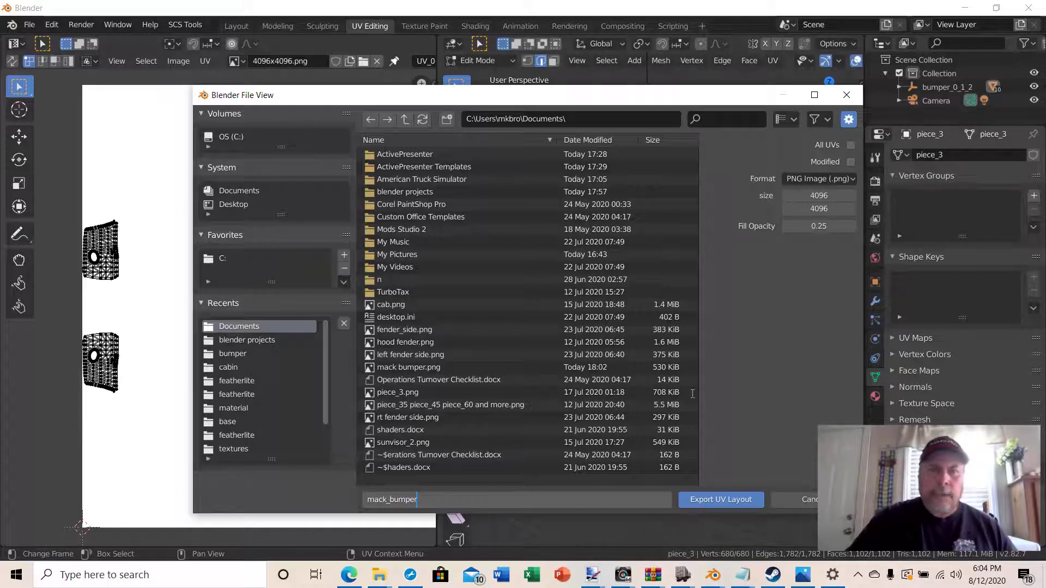
key(Return)
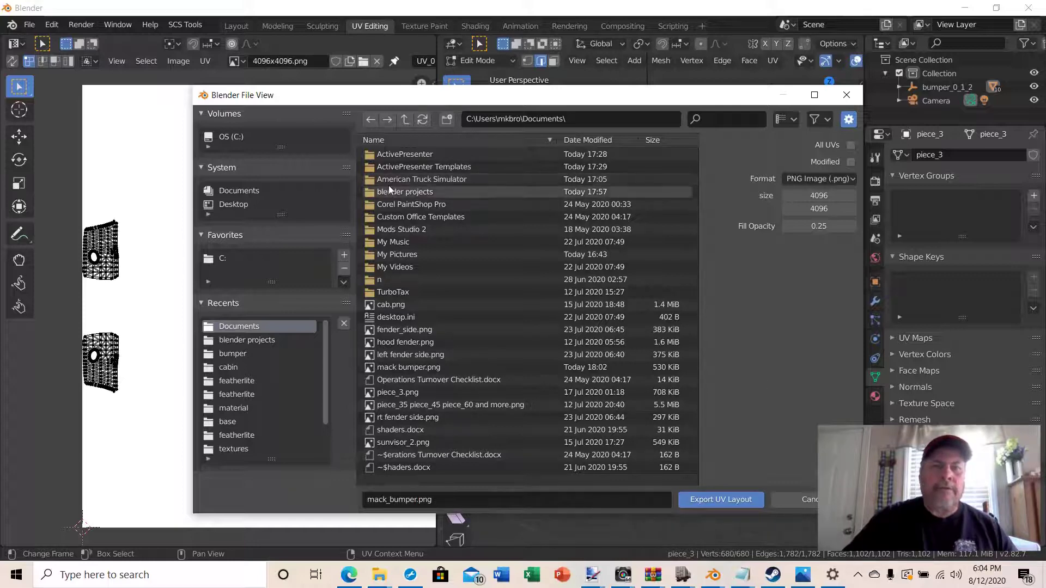
Step: Switch back to paint.net and open mack bumper.png from the Documents folder
click(592, 575)
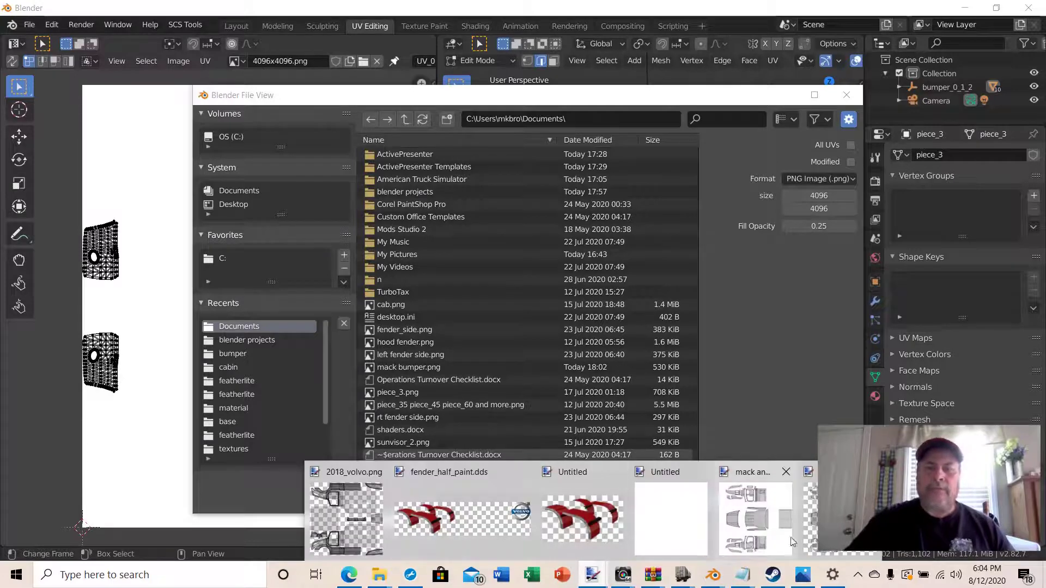
click(757, 495)
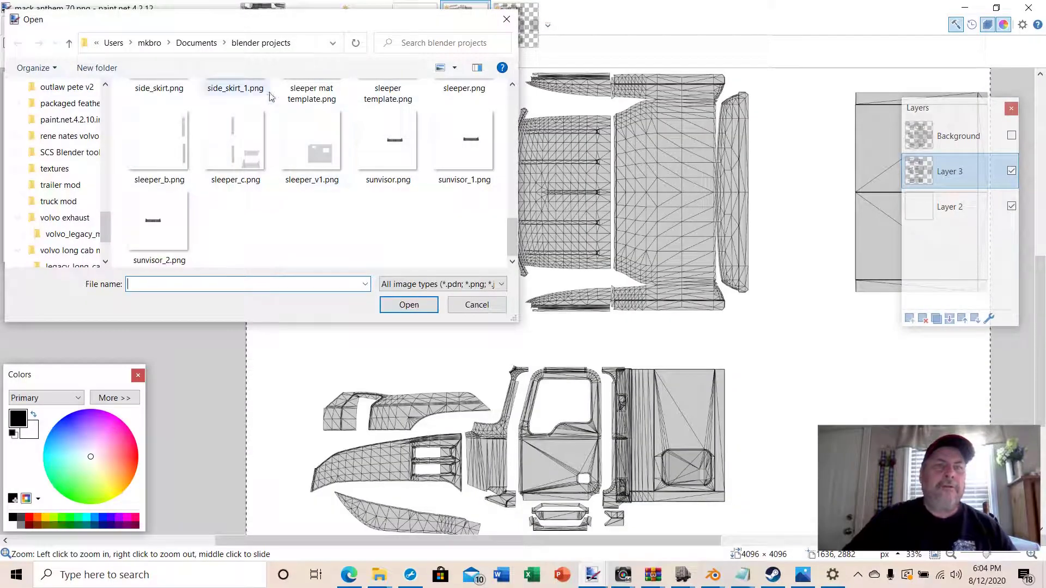
click(69, 44)
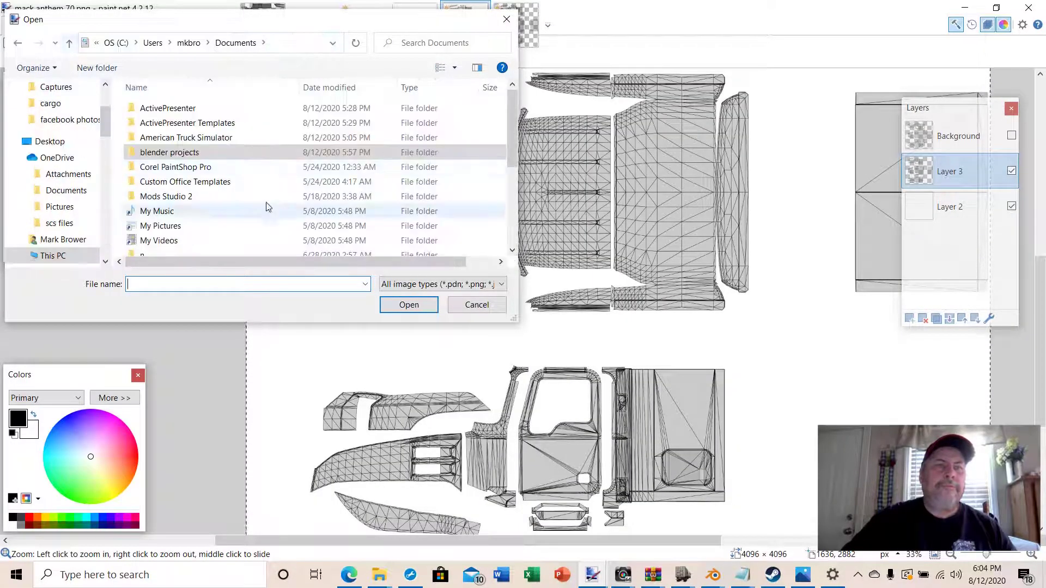
scroll(283, 204, down, 3)
scroll(302, 203, down, 1)
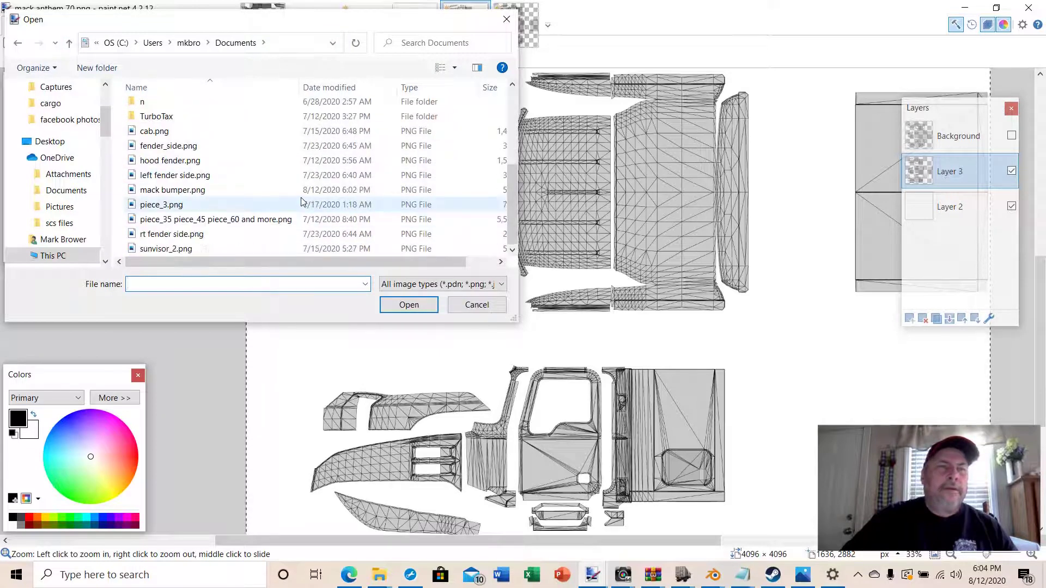
scroll(302, 203, up, 2)
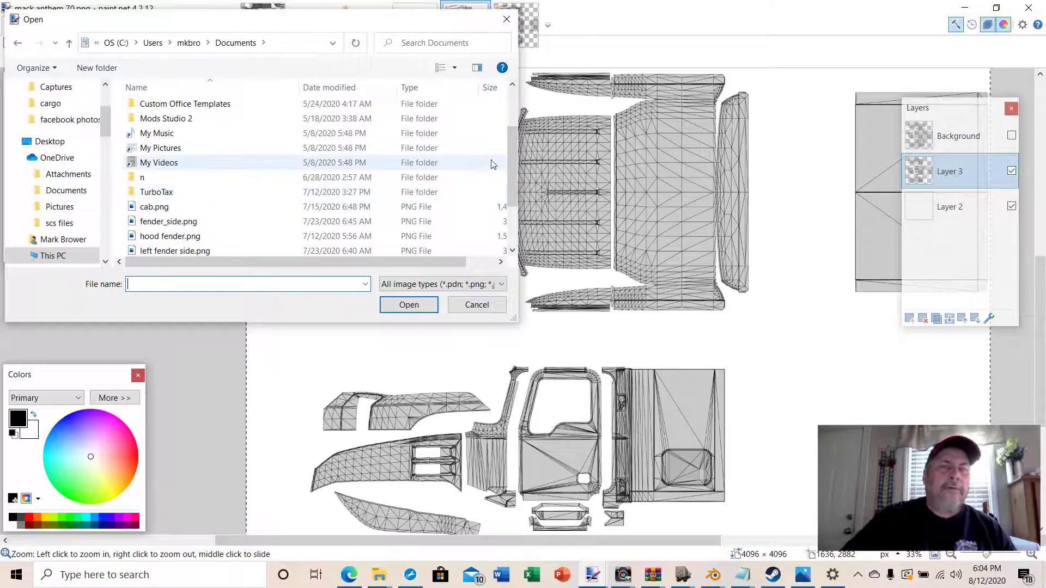
drag(512, 152, 510, 171)
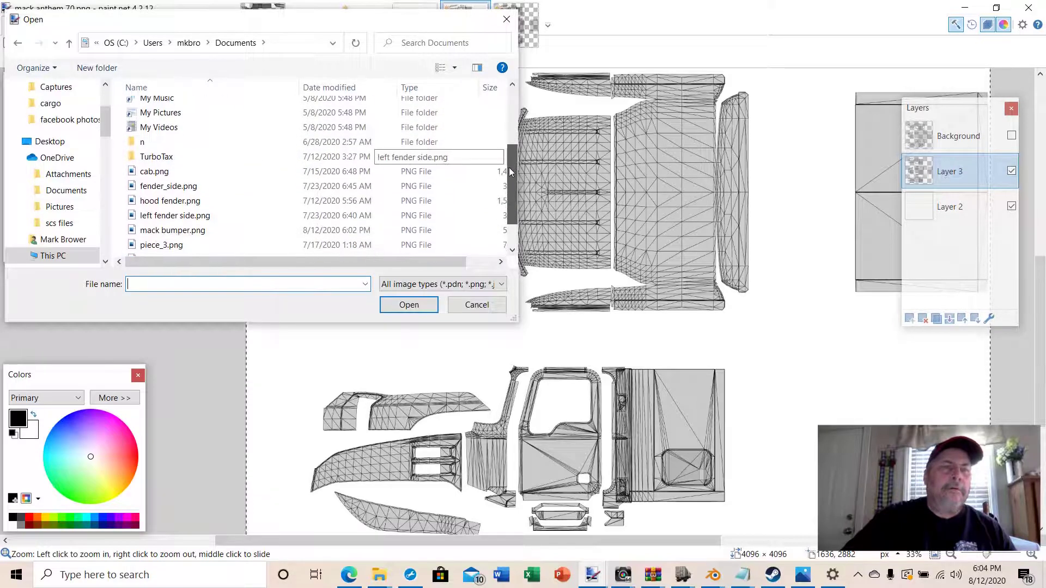
click(169, 231)
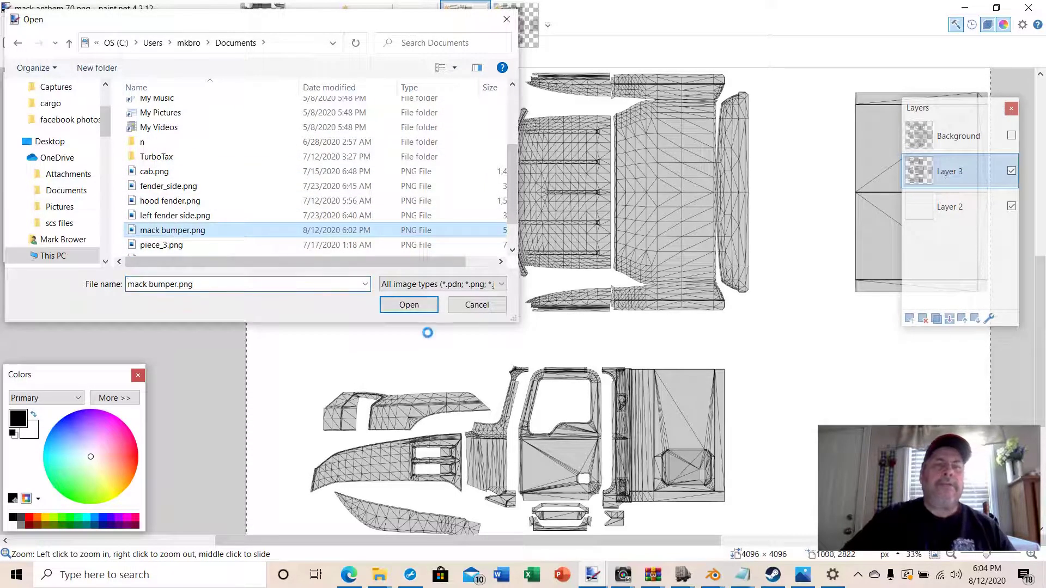
click(409, 305)
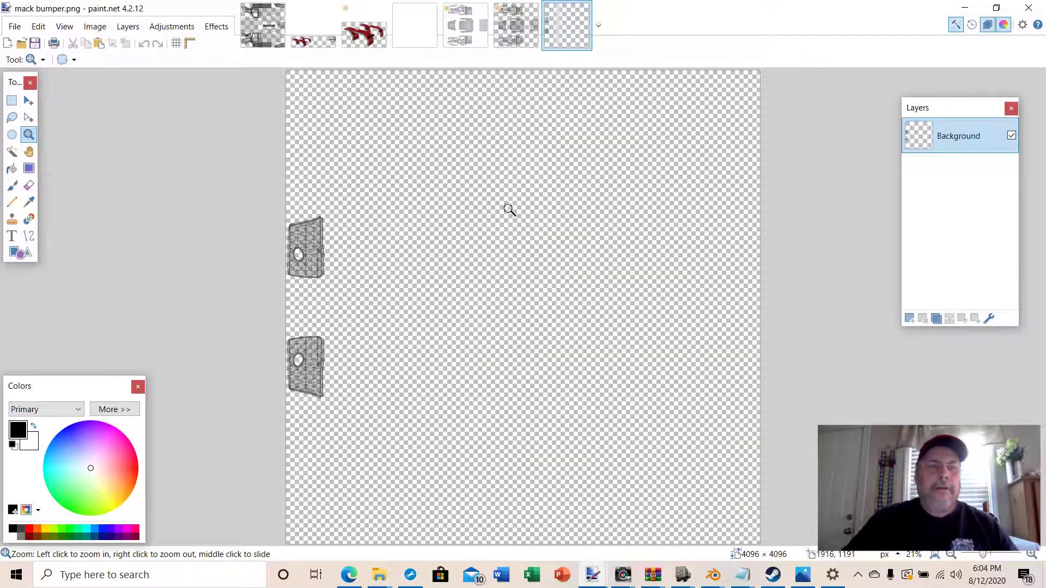
Step: Copy the entire mack bumper.png layout and paste it into a new layer of mack anthem 70.png
click(29, 100)
key(ctrl+a)
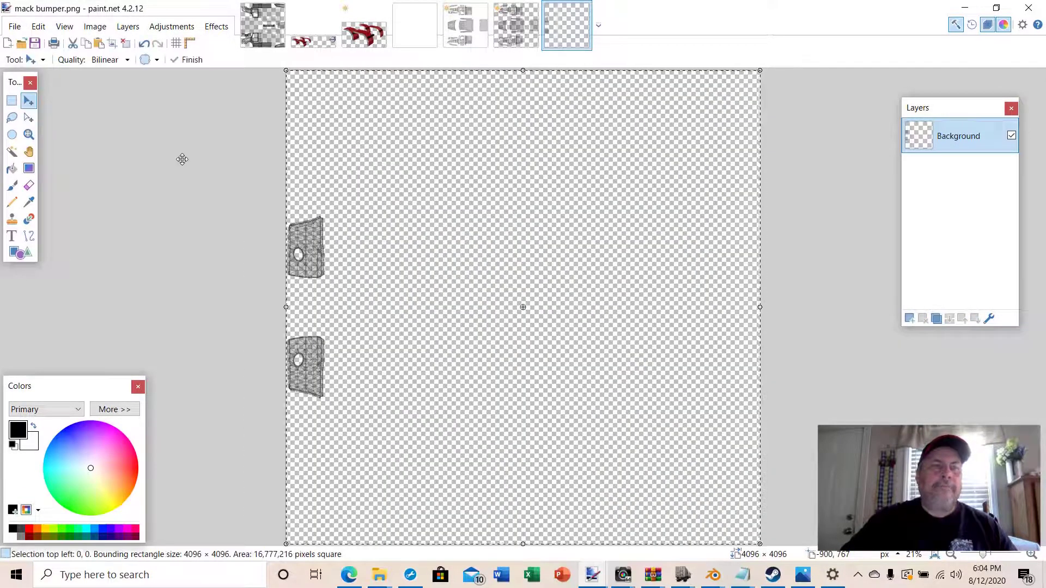
click(38, 27)
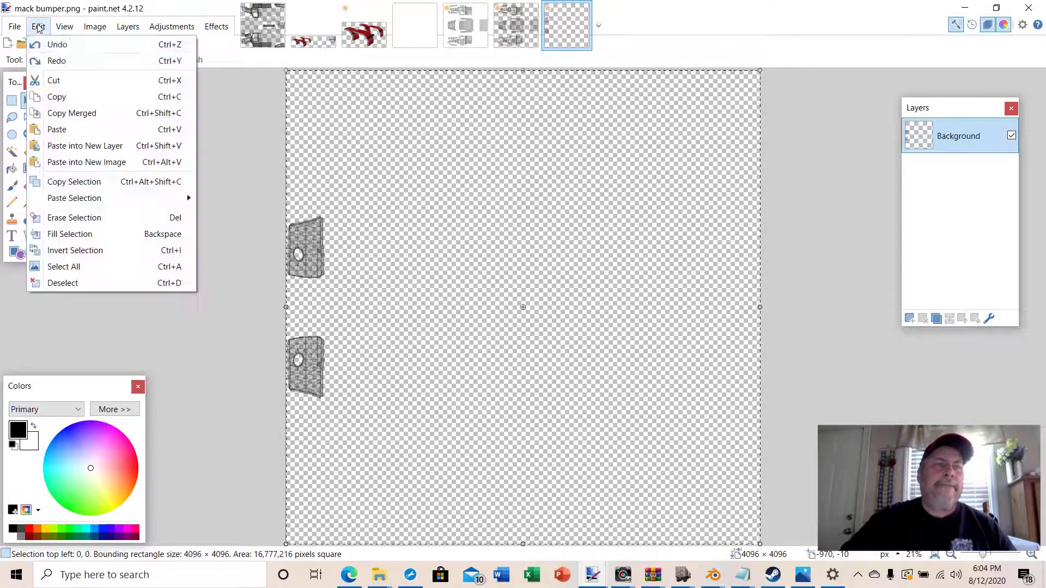
click(61, 98)
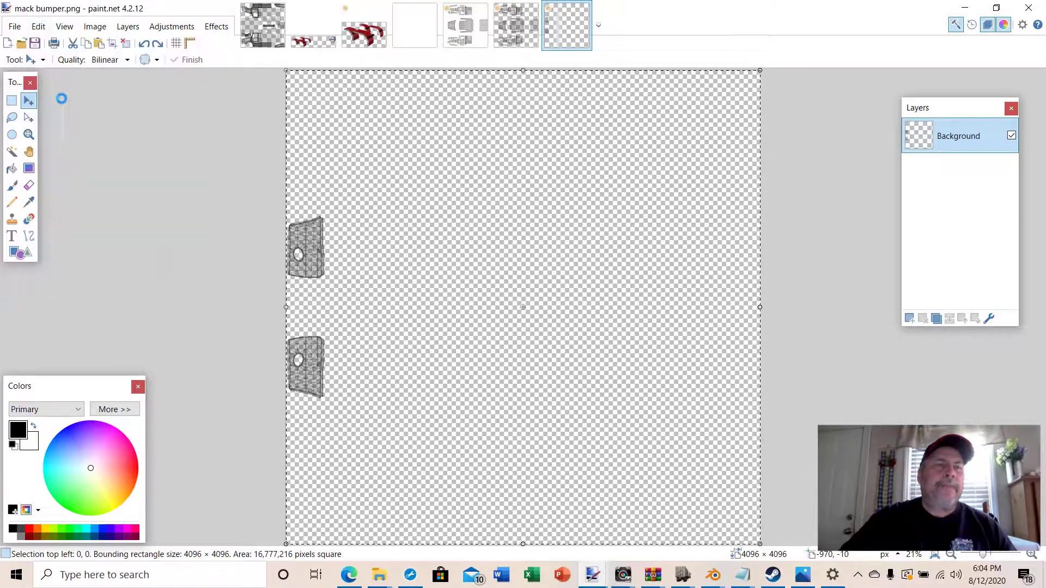
click(465, 24)
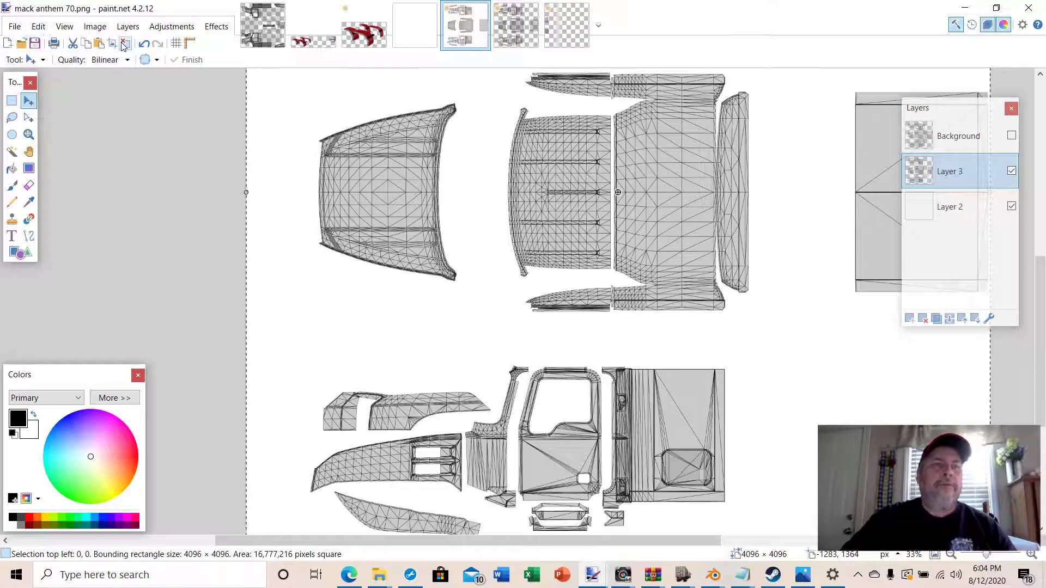
click(38, 26)
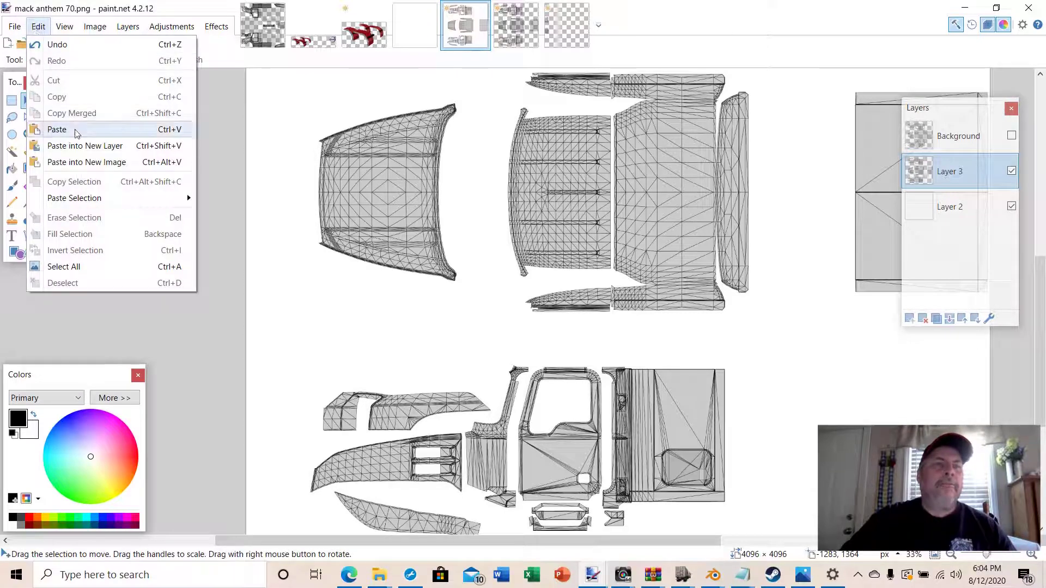
click(75, 147)
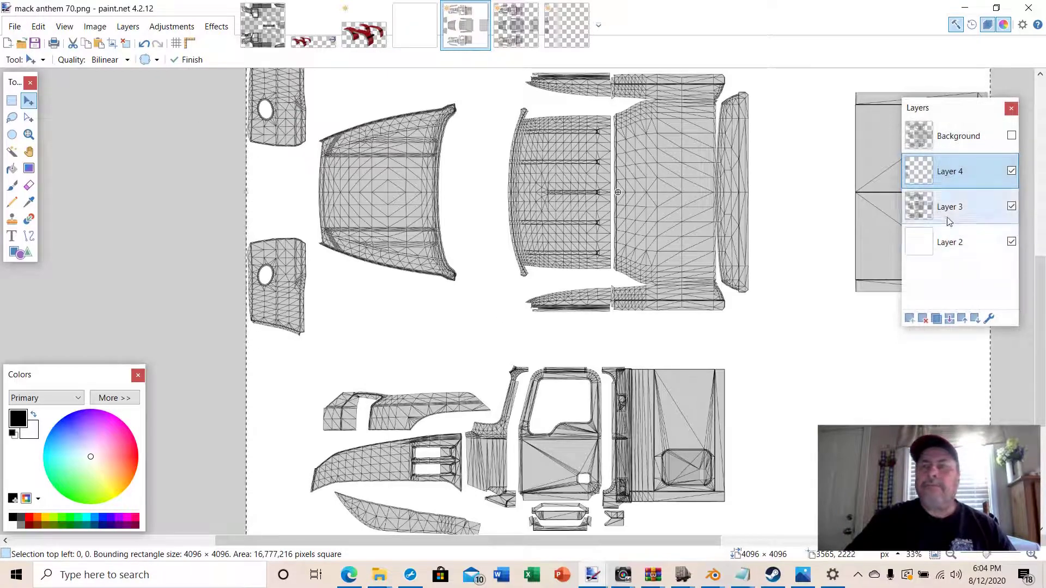
Step: Check the placement of the pasted bumper pieces against the cabin layout and clear the selection
scroll(789, 414, down, 2)
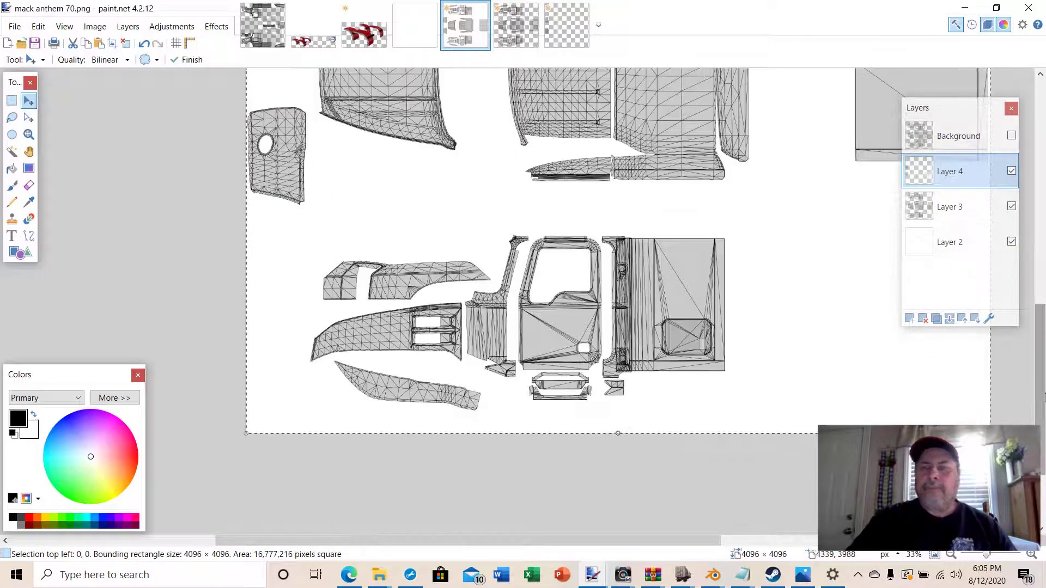
scroll(538, 321, up, 3)
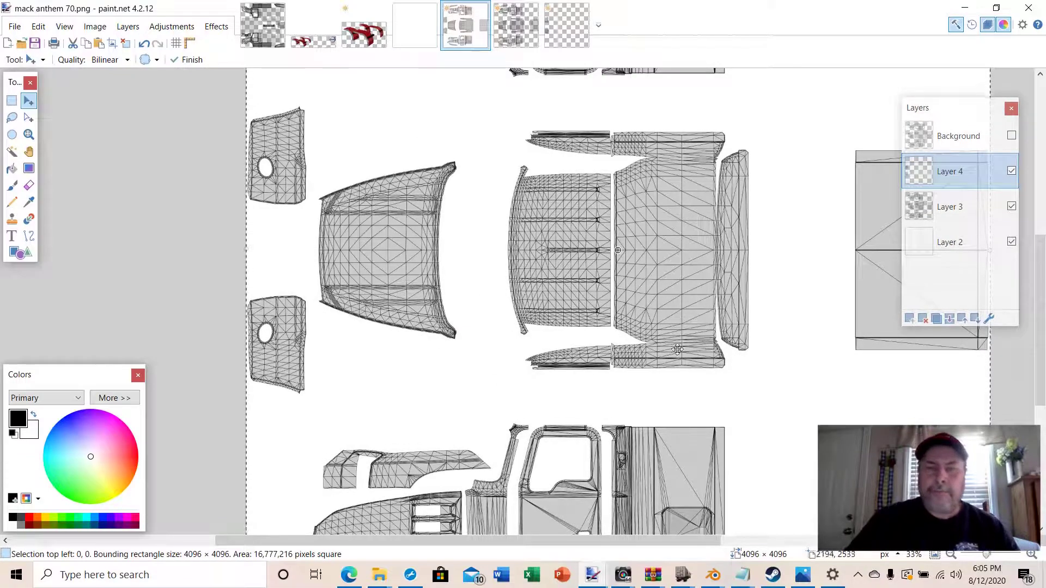
mouse_move(1043, 372)
mouse_down()
mouse_move(1042, 297)
mouse_move(1042, 352)
mouse_up()
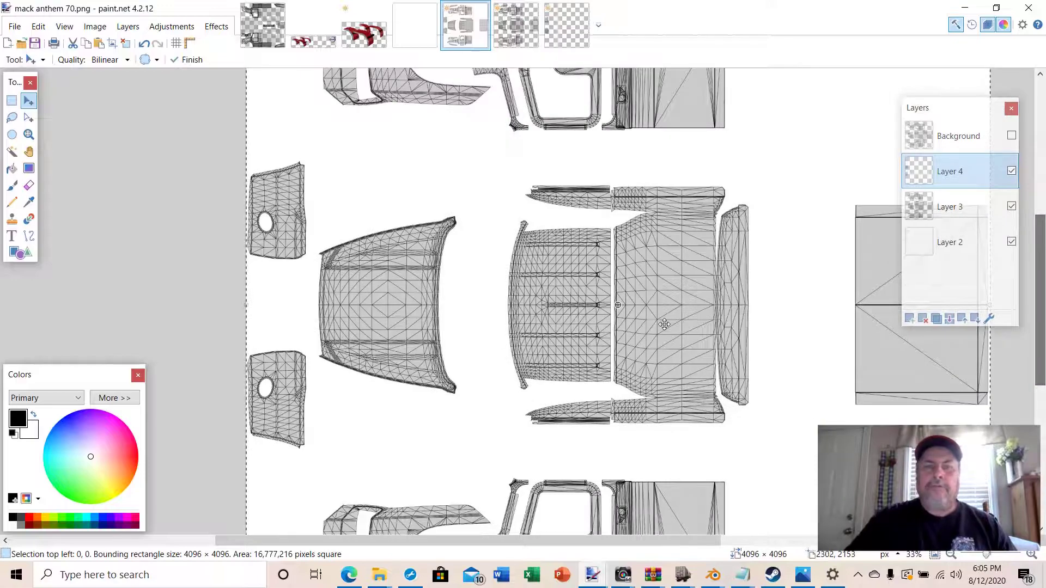
drag(1041, 320, 1044, 297)
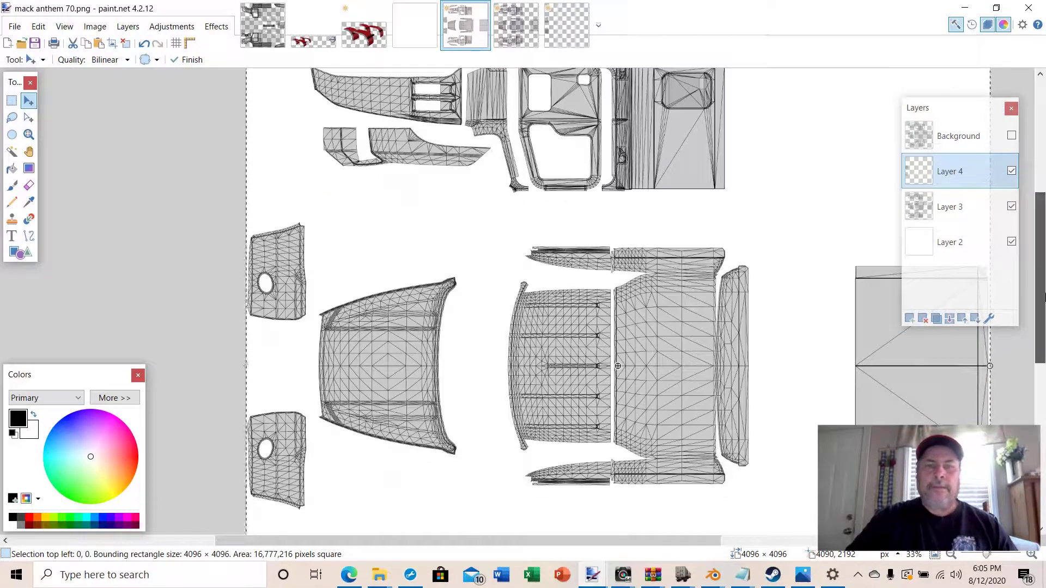
scroll(1044, 305, down, 3)
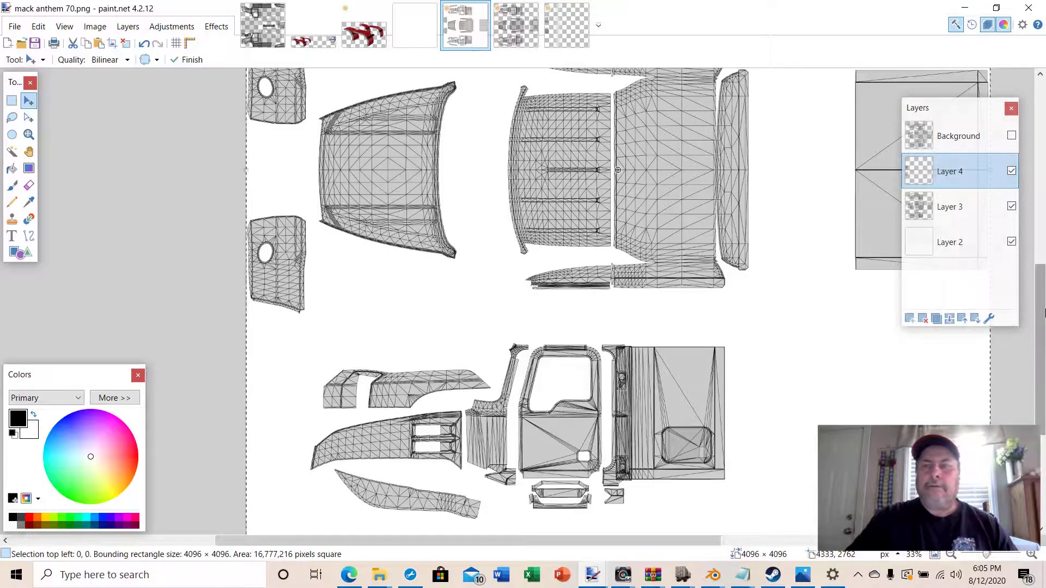
drag(1044, 313, 1041, 232)
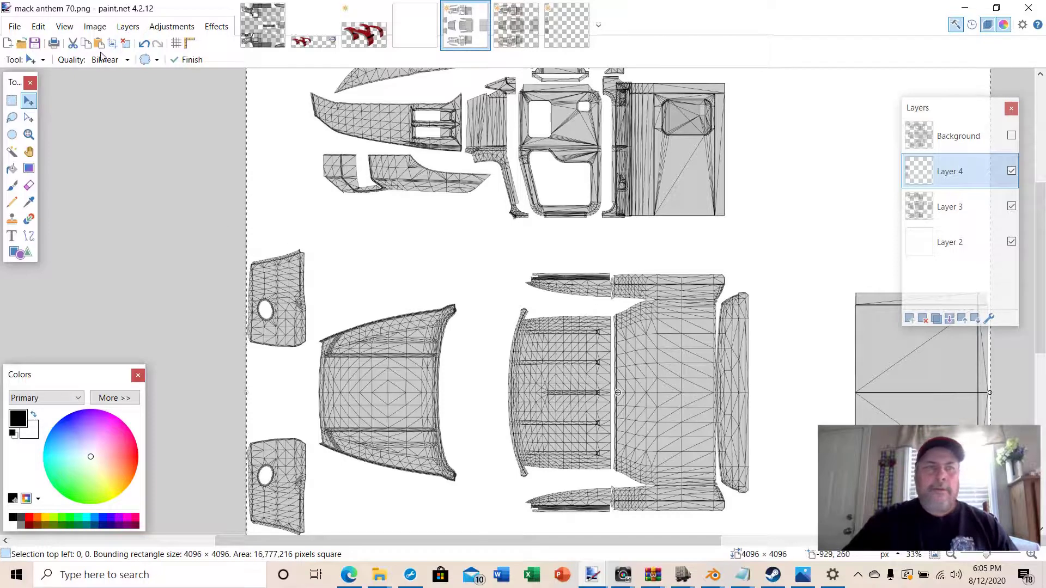
click(125, 47)
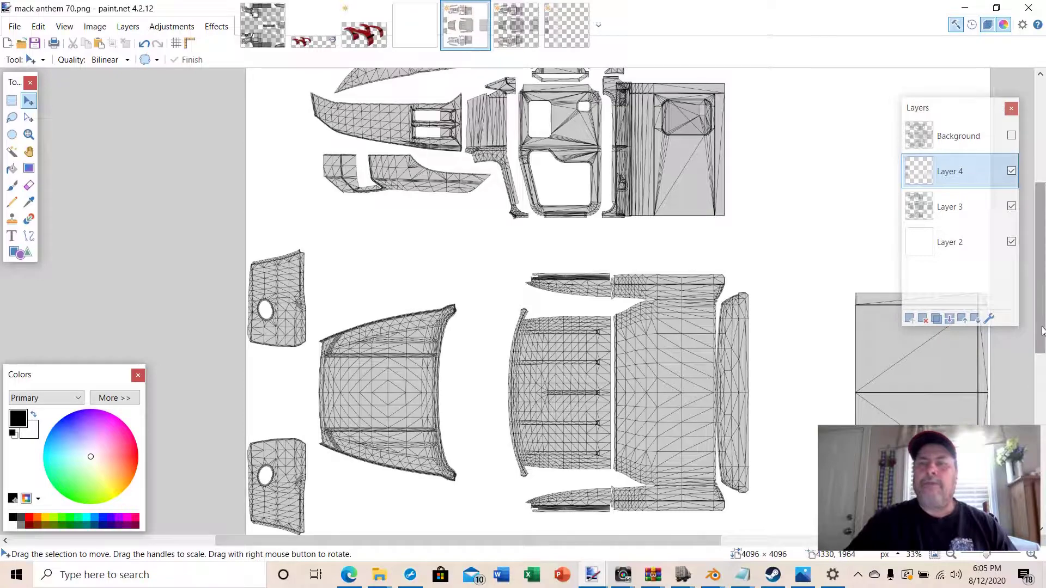
drag(1042, 329, 1041, 401)
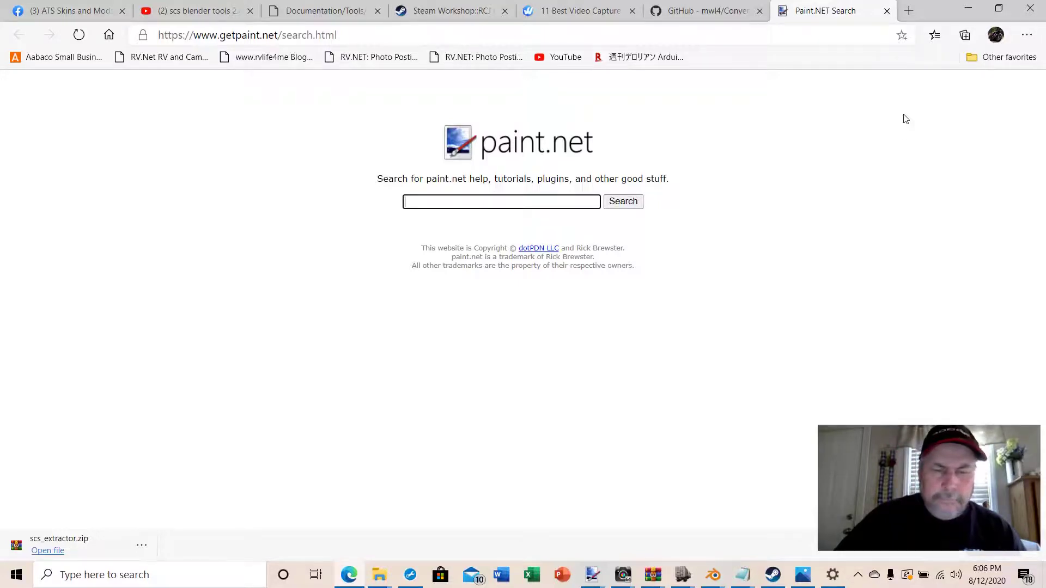
Step: Minimize the web browser and paint.net windows to reveal the desktop
click(968, 7)
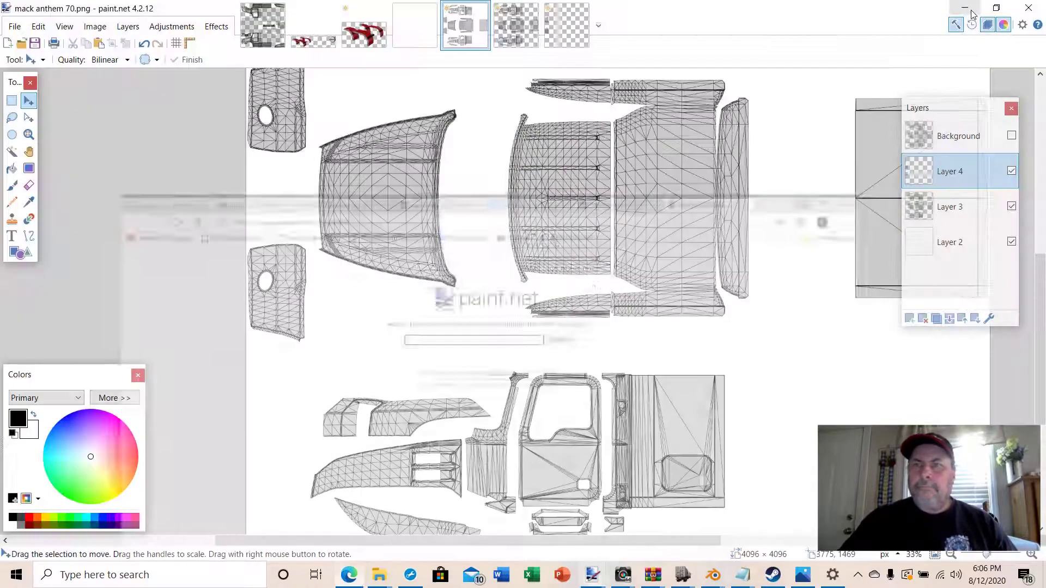
click(972, 12)
click(965, 8)
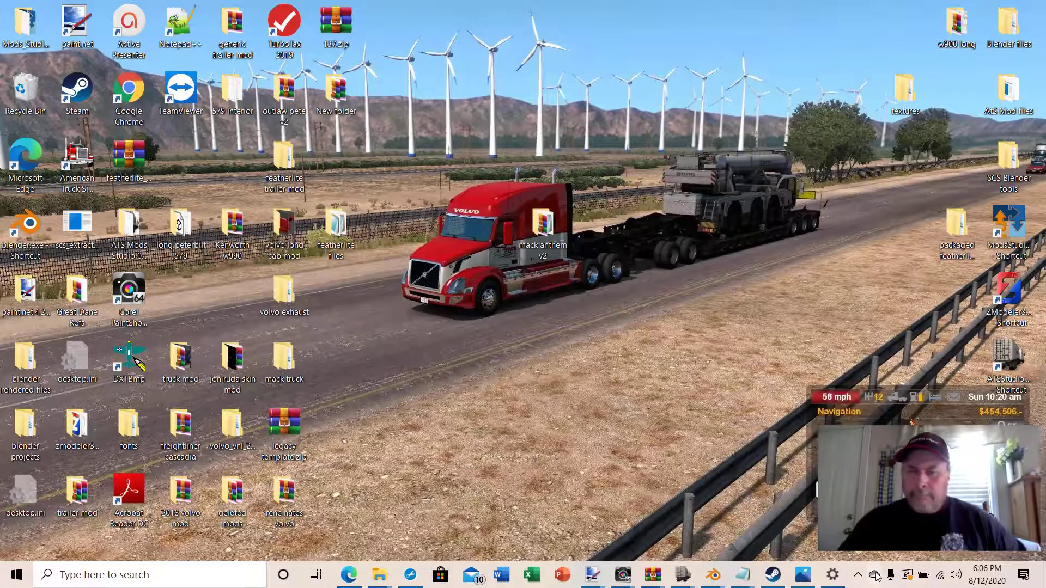
mouse_move(832, 574)
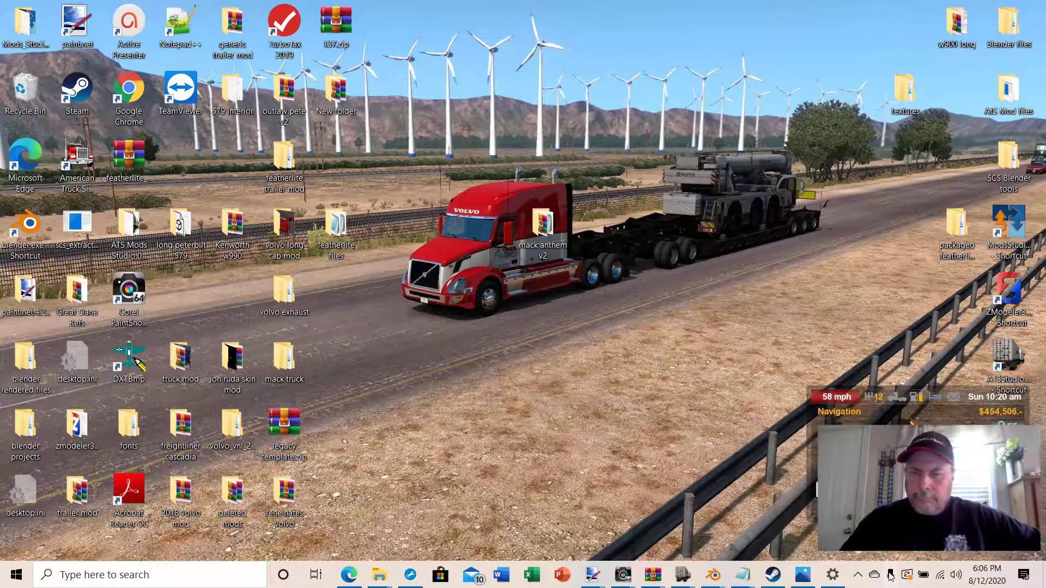